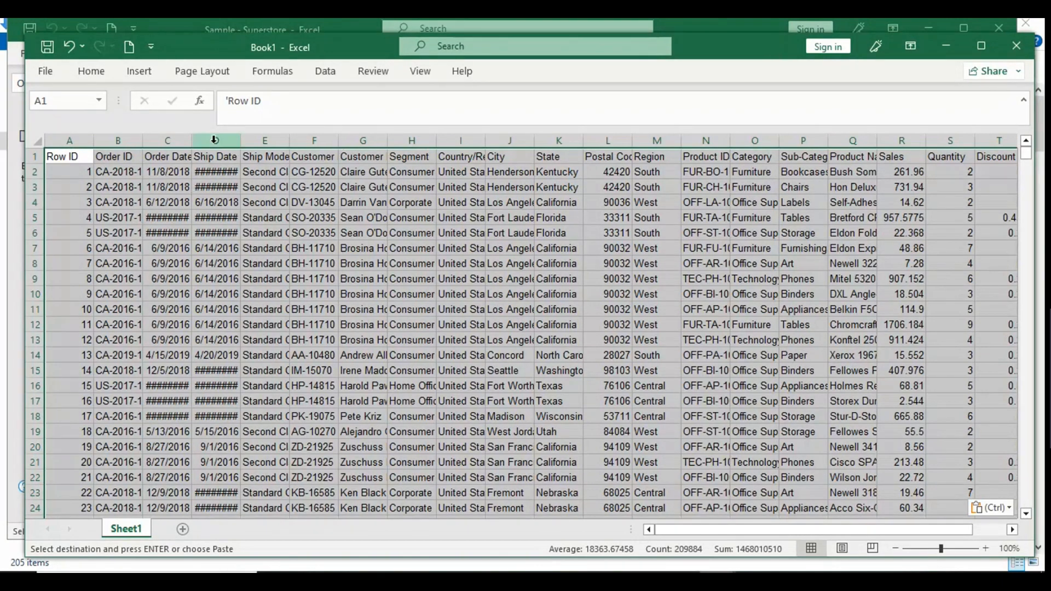
# - AutoFit the widths of the Ship Date, Order Date and Segment columns
pyautogui.doubleClick(243, 137)
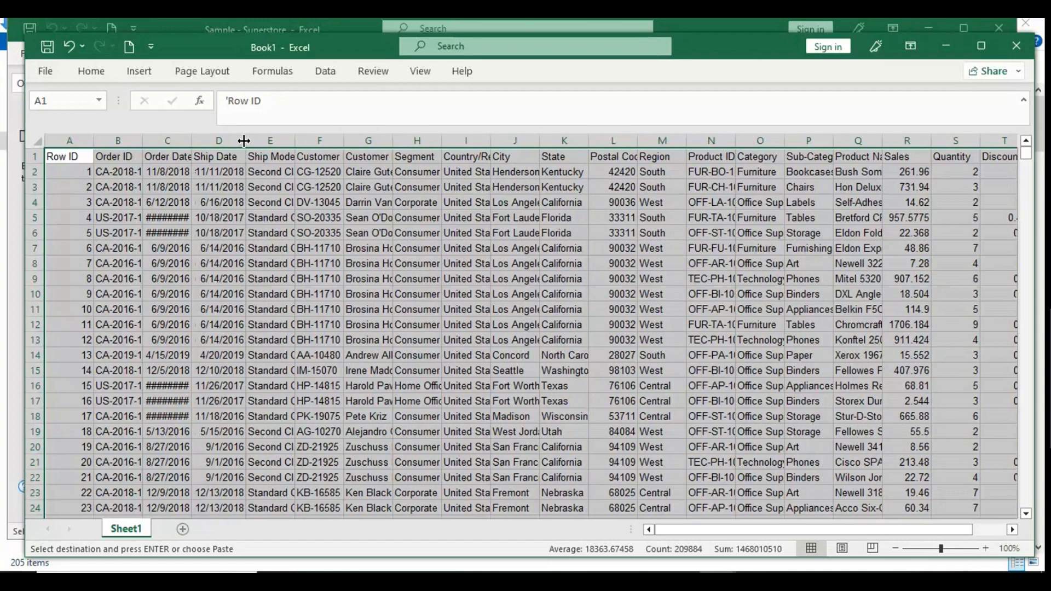
pyautogui.doubleClick(194, 140)
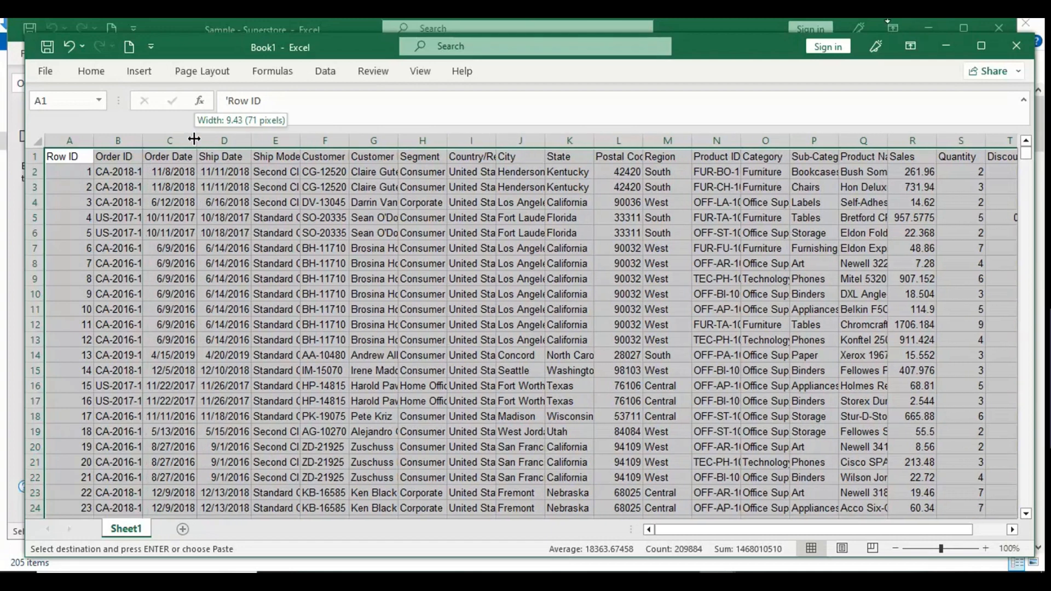
pyautogui.doubleClick(444, 137)
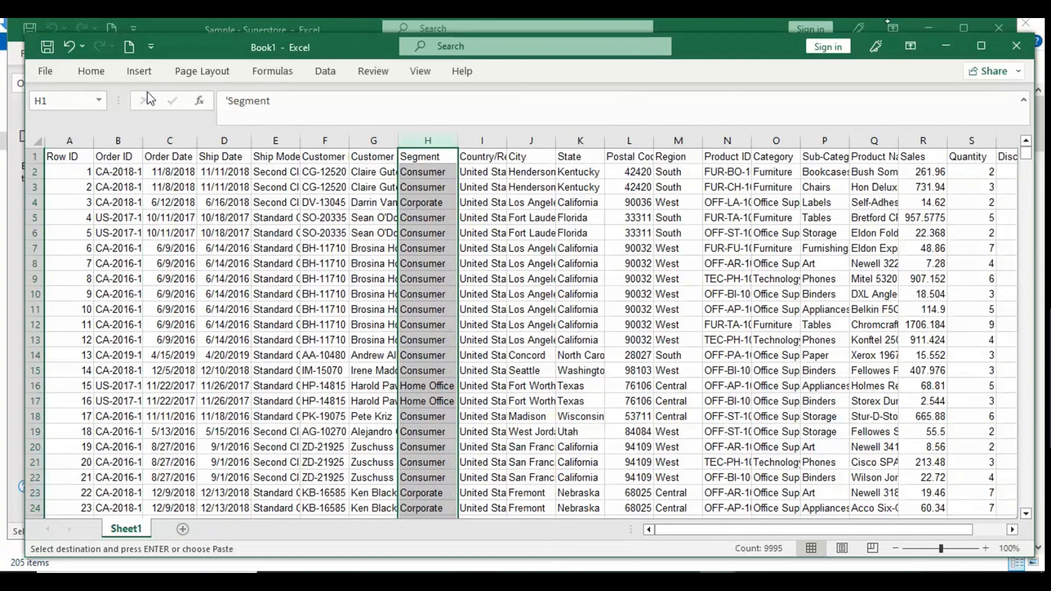
pyautogui.click(189, 188)
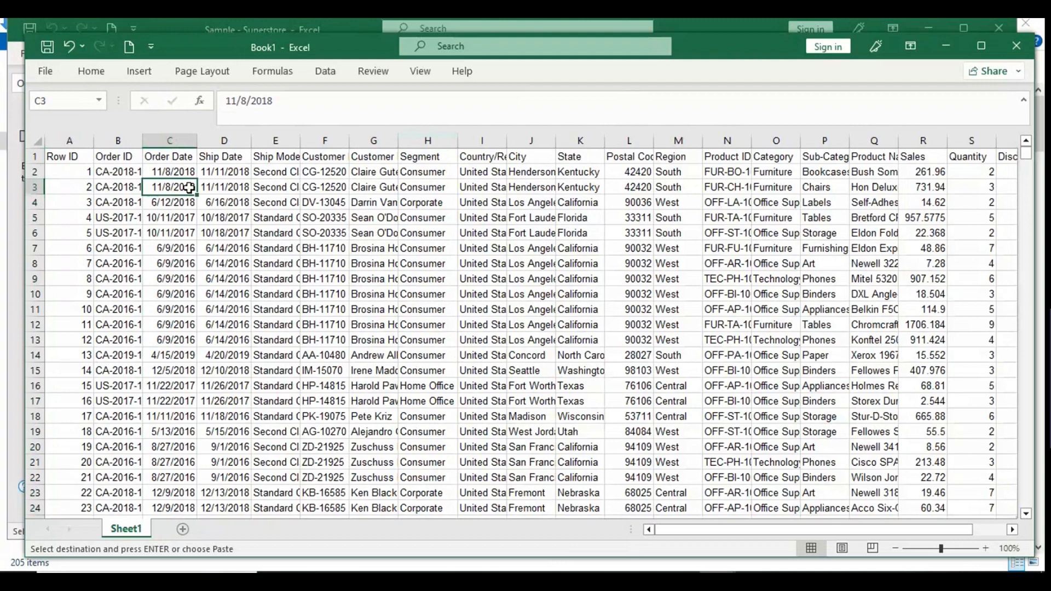
pyautogui.hotkey('ctrl', 'a')
pyautogui.click(91, 71)
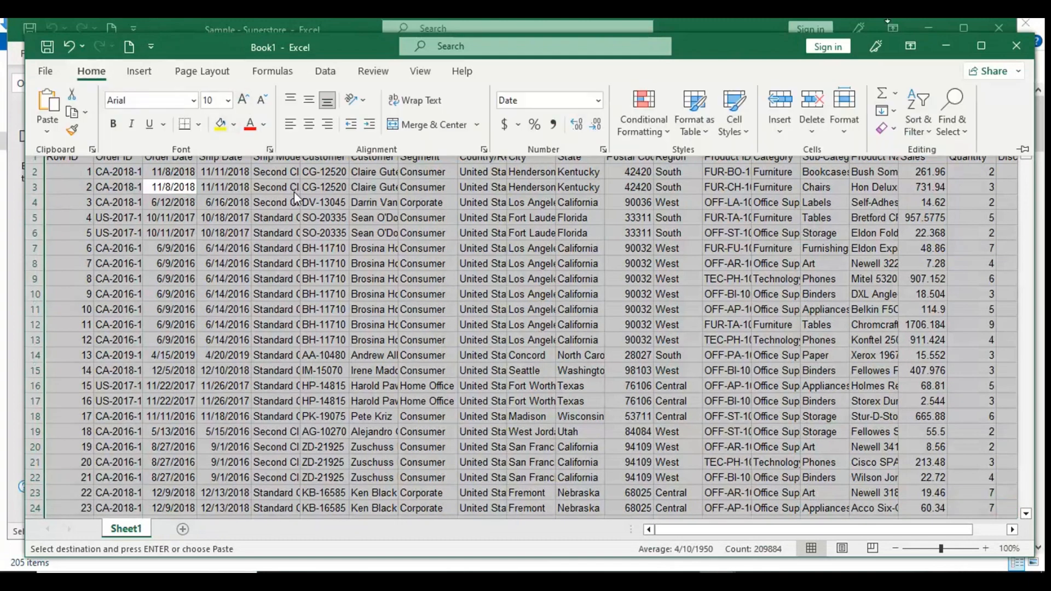
pyautogui.click(343, 275)
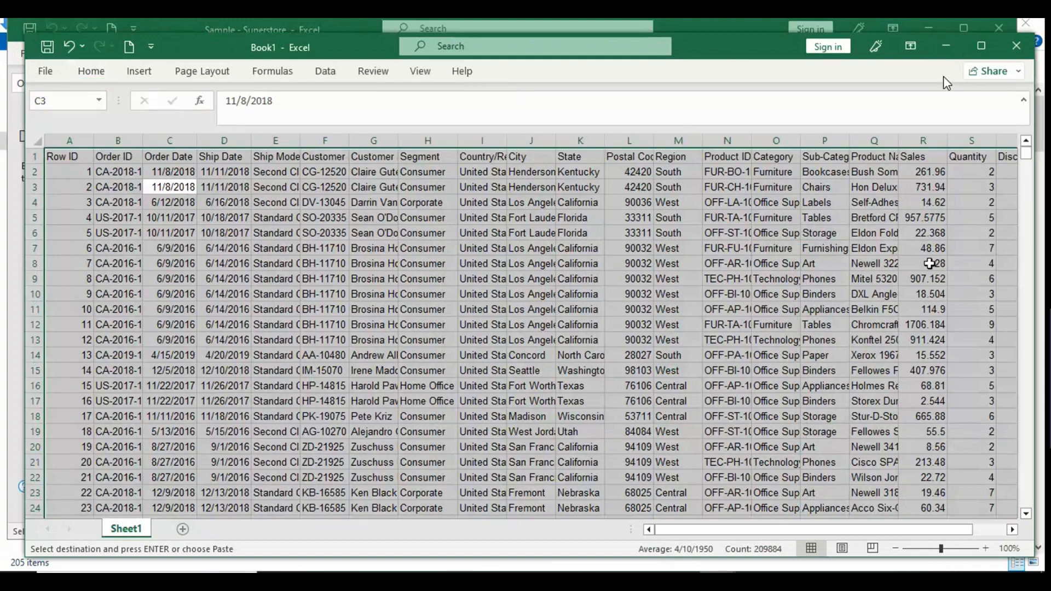
pyautogui.click(766, 248)
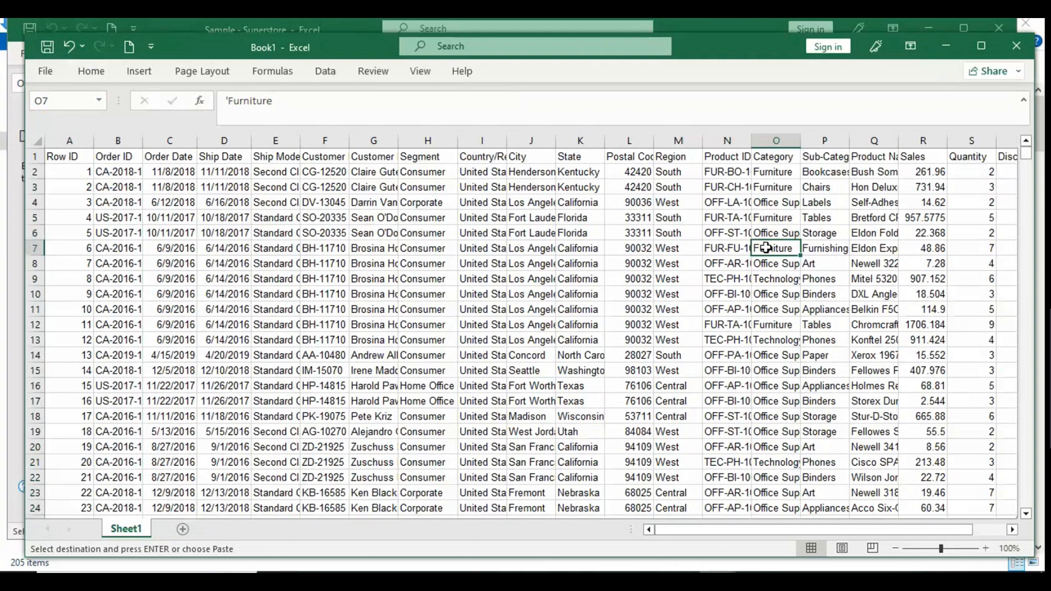
# - Go to the last record of the dataset in the Sub-Category column
pyautogui.hotkey('ctrl', 'shift', 'Down')
pyautogui.hotkey('ctrl', 'shift', 'Down')
pyautogui.click(766, 248)
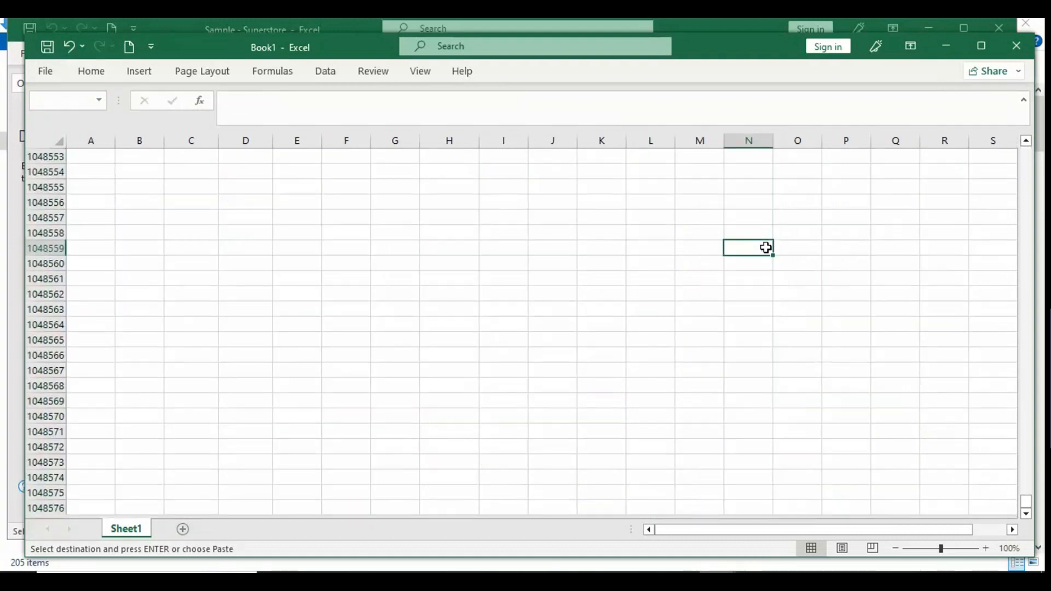
pyautogui.hotkey('shift', 'Up')
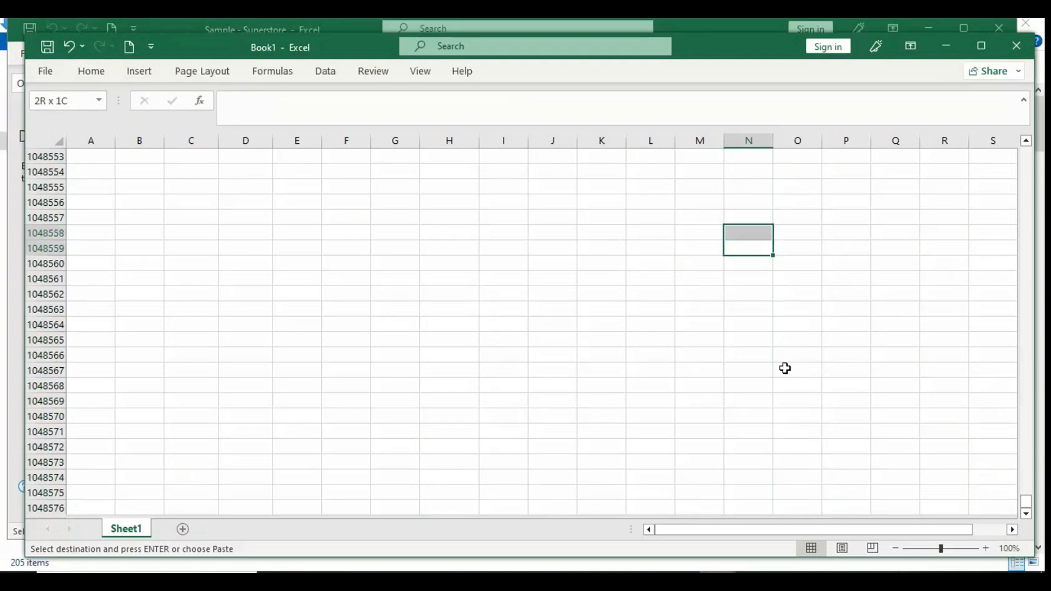
pyautogui.click(857, 415)
pyautogui.hotkey('ctrl', 'shift', 'Up')
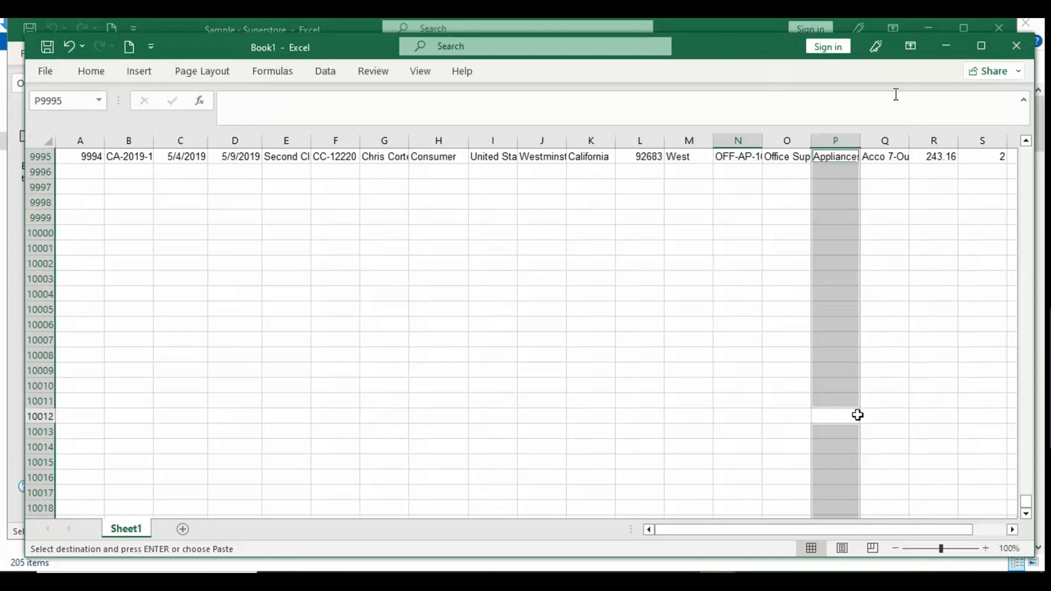
pyautogui.click(842, 156)
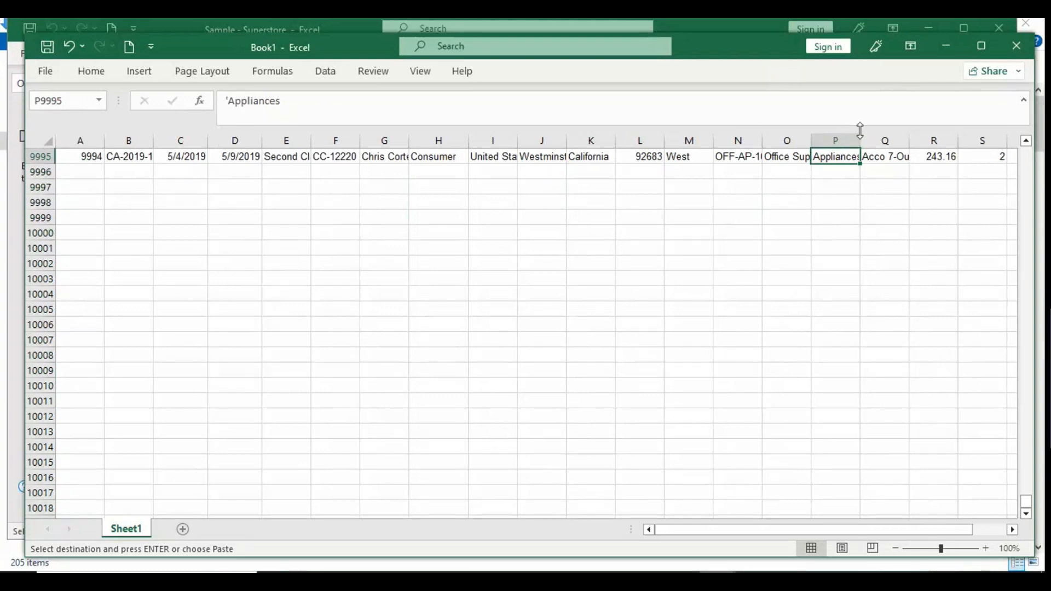
# - Examine the final records upward along the Sub-Category column and return to the header row
pyautogui.press('Up')
pyautogui.press('Up')
pyautogui.press('Up')
pyautogui.press('Up')
pyautogui.press('Up')
pyautogui.press('Up')
pyautogui.press('Up')
pyautogui.press('Up')
pyautogui.press('Up')
pyautogui.press('Up')
pyautogui.press('Up')
pyautogui.press('Up')
pyautogui.press('Up')
pyautogui.press('Up')
pyautogui.press('Up')
pyautogui.press('Up')
pyautogui.press('Up')
pyautogui.press('Up')
pyautogui.press('Up')
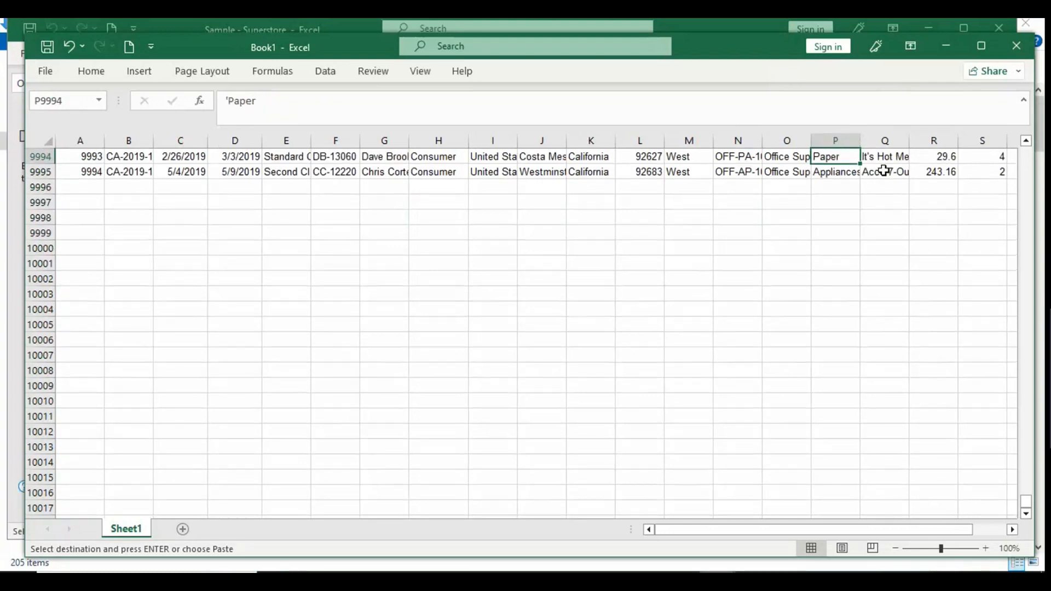
pyautogui.press('Up')
pyautogui.press('Up')
pyautogui.press('Up')
pyautogui.press('Up')
pyautogui.press('Up')
pyautogui.press('Up')
pyautogui.press('Up')
pyautogui.press('Up')
pyautogui.press('Up')
pyautogui.press('Up')
pyautogui.press('Up')
pyautogui.press('Up')
pyautogui.press('Up')
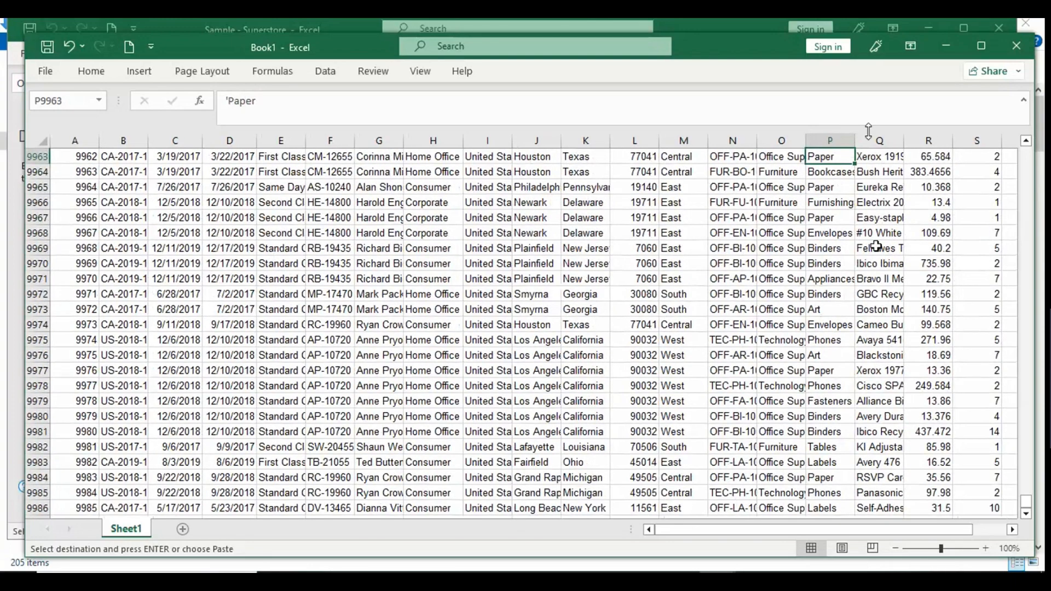
pyautogui.press('Up')
pyautogui.press('Up')
pyautogui.press('Up')
pyautogui.press('Up')
pyautogui.press('Up')
pyautogui.press('Up')
pyautogui.press('Up')
pyautogui.press('Up')
pyautogui.press('Up')
pyautogui.press('Up')
pyautogui.press('Up')
pyautogui.press('Up')
pyautogui.press('Up')
pyautogui.press('Up')
pyautogui.press('Up')
pyautogui.press('Up')
pyautogui.press('Up')
pyautogui.press('Up')
pyautogui.press('Up')
pyautogui.press('Up')
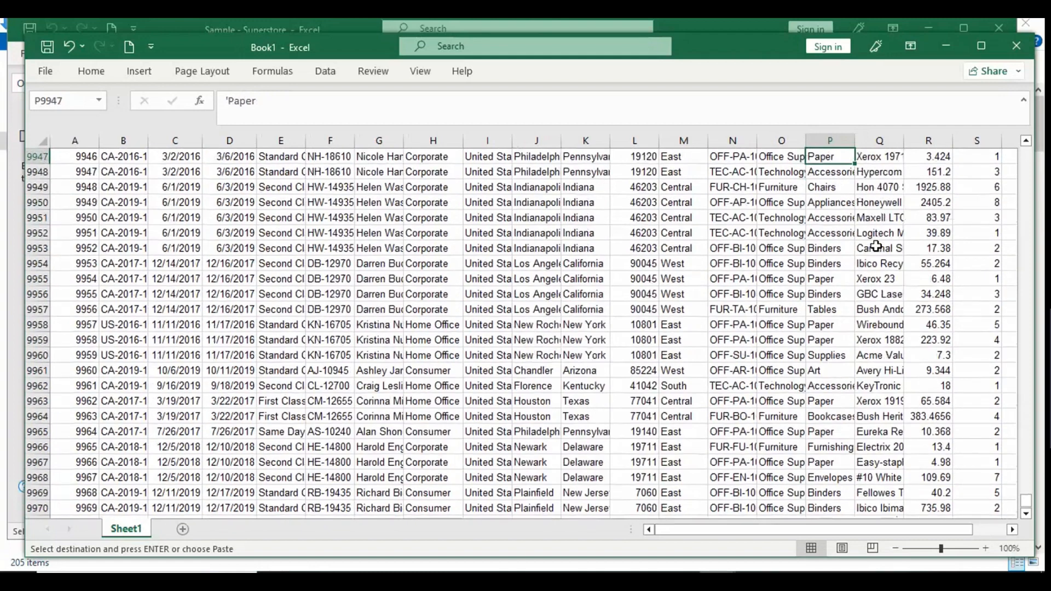
pyautogui.press('Up')
pyautogui.press('Up')
pyautogui.press('Up')
pyautogui.press('Up')
pyautogui.press('Up')
pyautogui.press('Up')
pyautogui.press('Up')
pyautogui.press('Up')
pyautogui.press('Up')
pyautogui.press('Up')
pyautogui.press('Up')
pyautogui.press('Up')
pyautogui.press('Up')
pyautogui.press('Up')
pyautogui.press('Up')
pyautogui.press('Up')
pyautogui.press('Up')
pyautogui.press('Up')
pyautogui.press('Up')
pyautogui.press('Up')
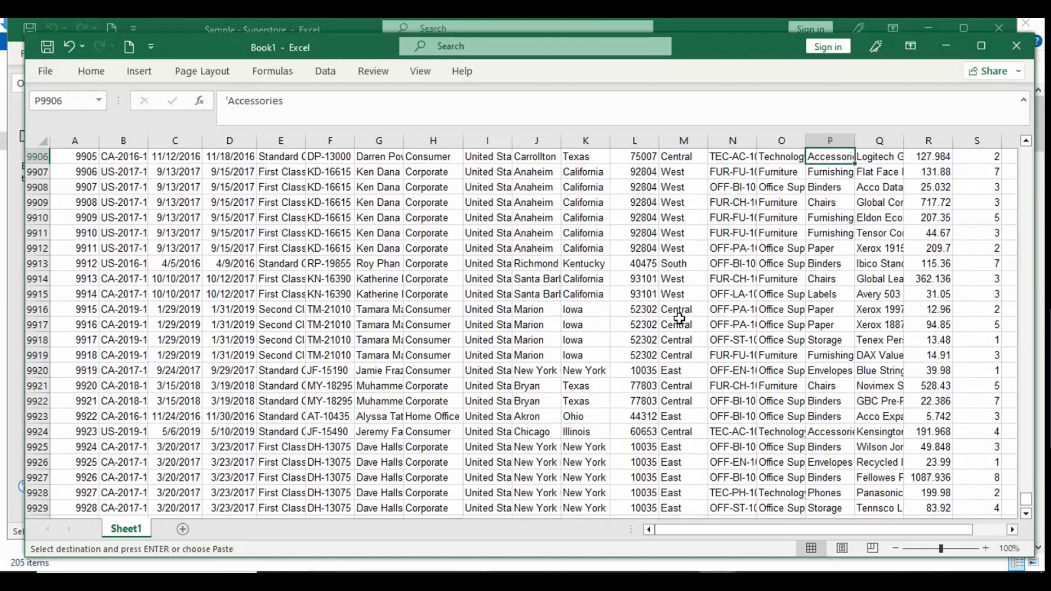
pyautogui.hotkey('ctrl', 'shift', 'Up')
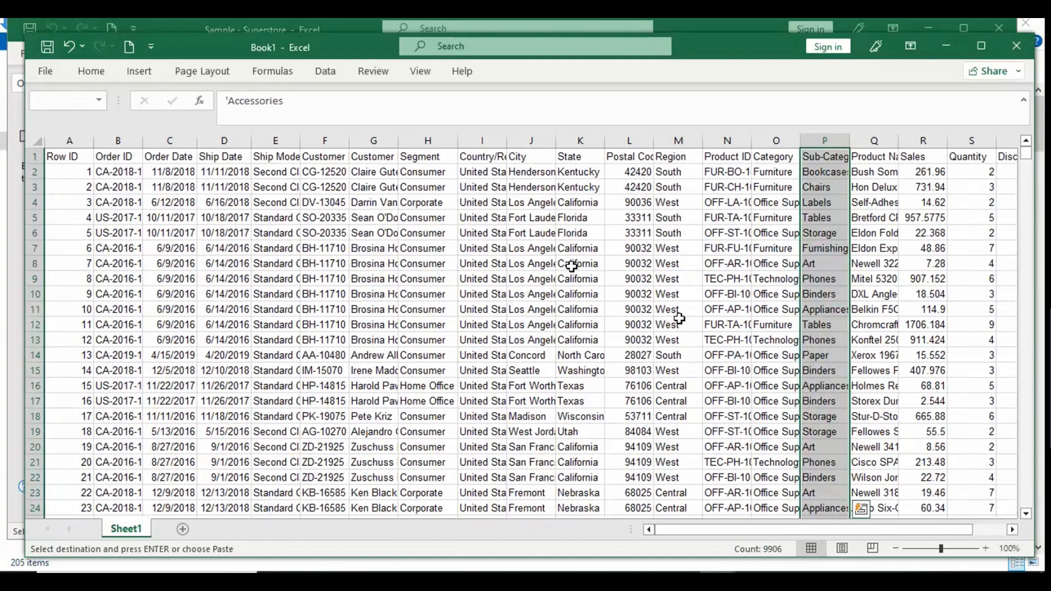
# - Create a PivotTable from the data range Sheet1!$A$1:$U$9995 on a new worksheet
pyautogui.click(476, 219)
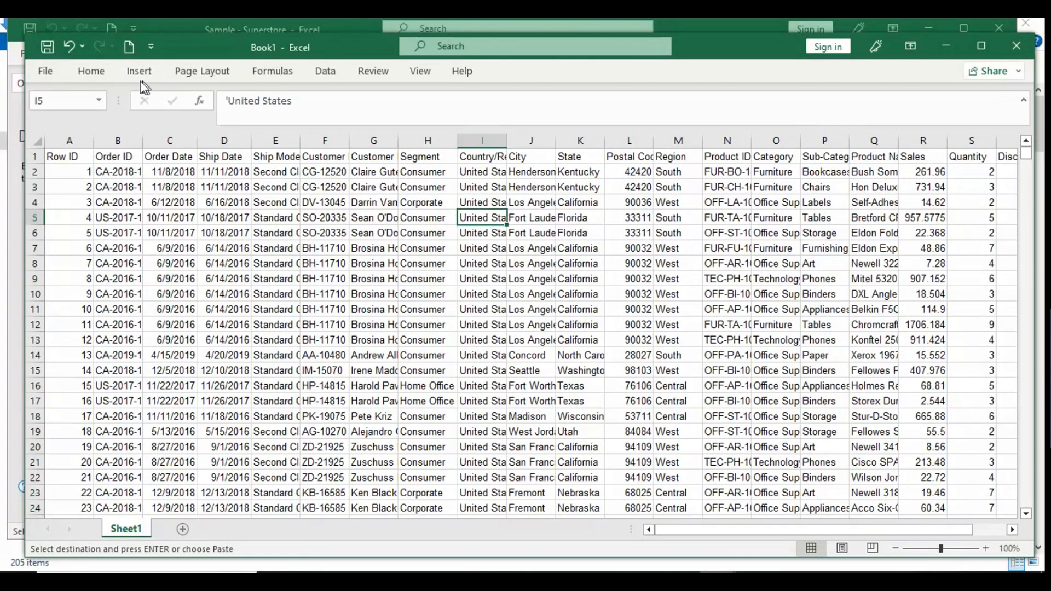
pyautogui.click(144, 75)
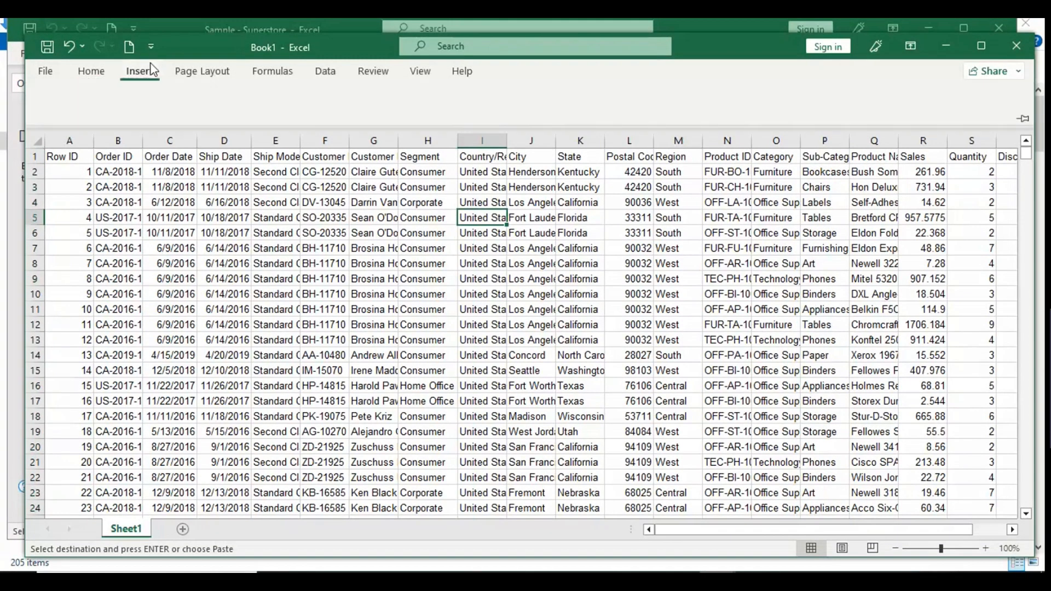
pyautogui.click(53, 104)
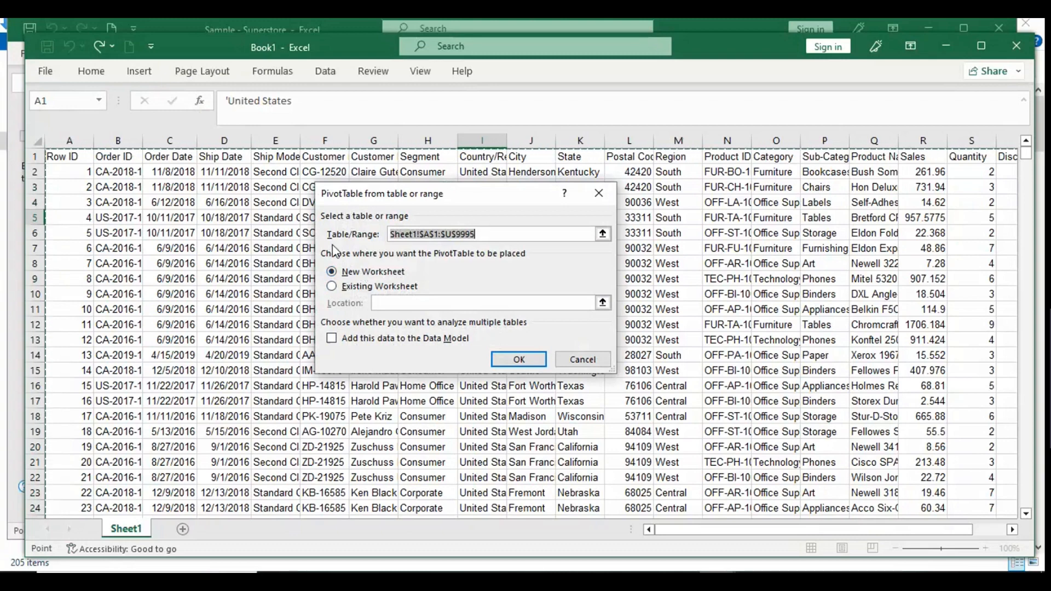
pyautogui.click(335, 289)
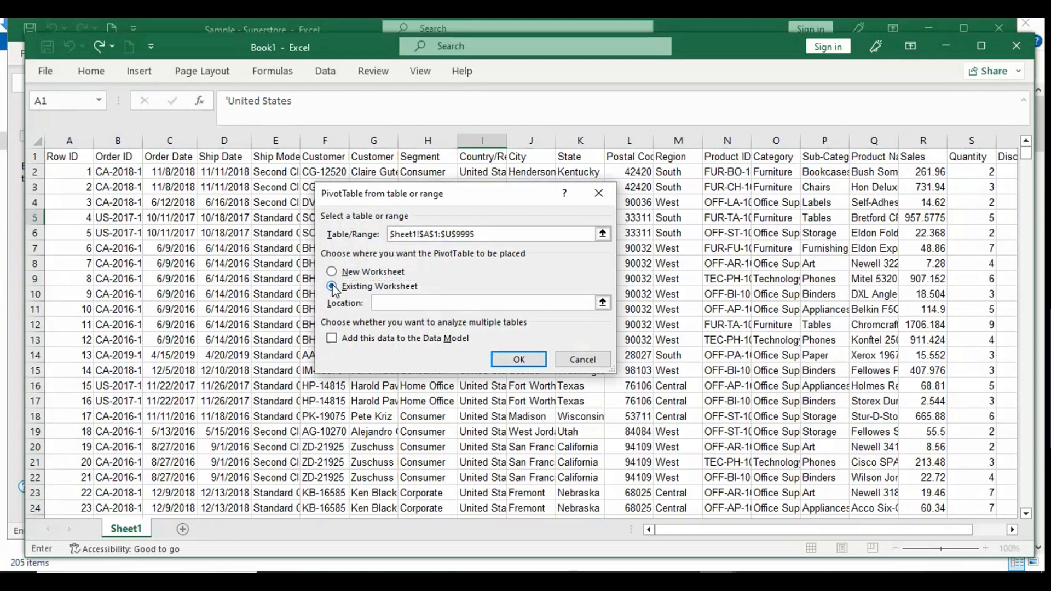
pyautogui.click(332, 272)
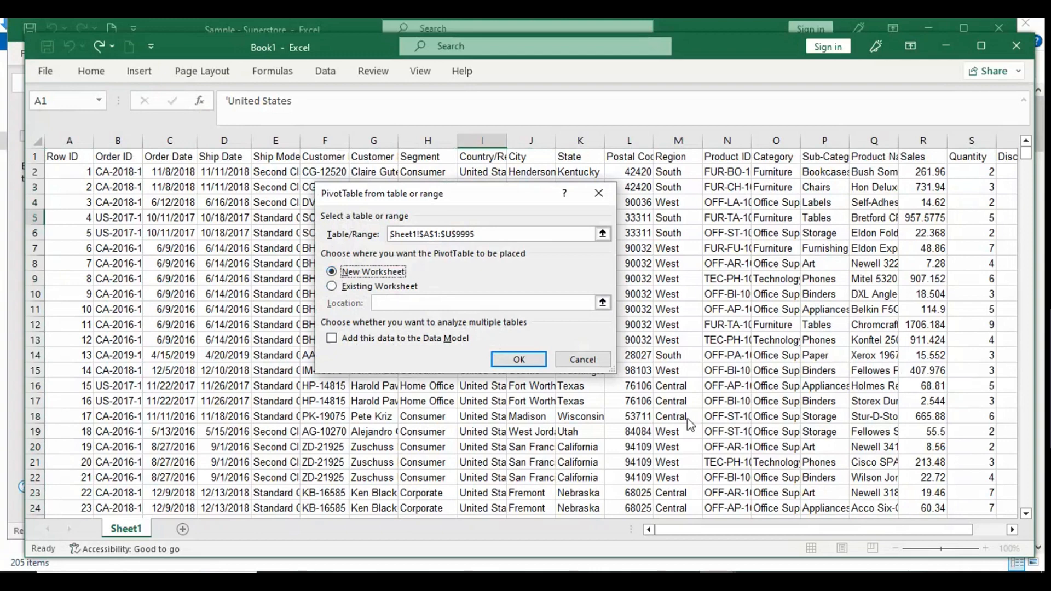
pyautogui.click(514, 360)
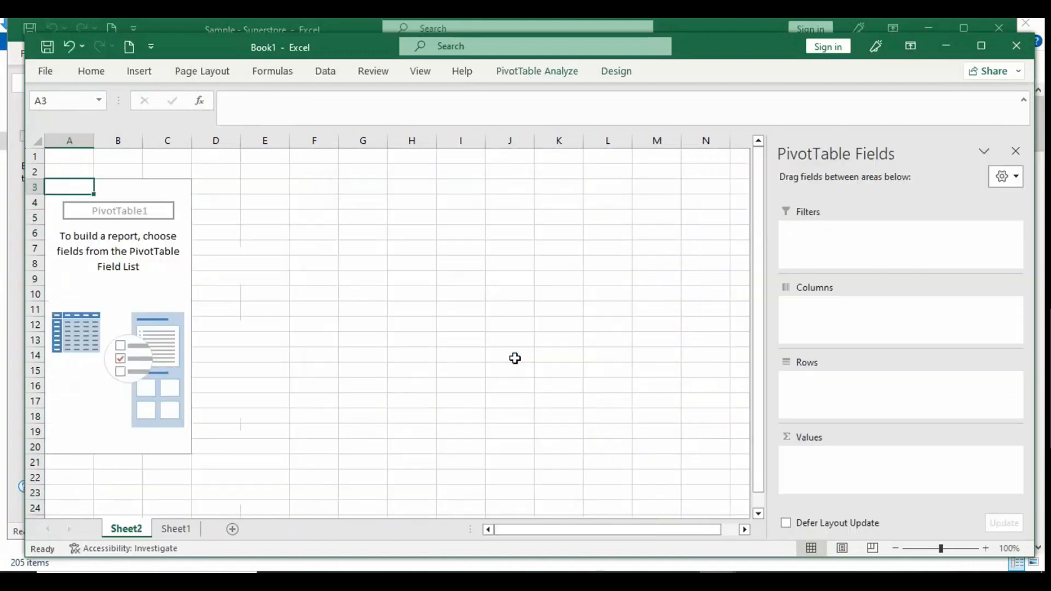
# - Change the PivotTable Fields layout to Fields Section and Areas Section Stacked
pyautogui.click(101, 247)
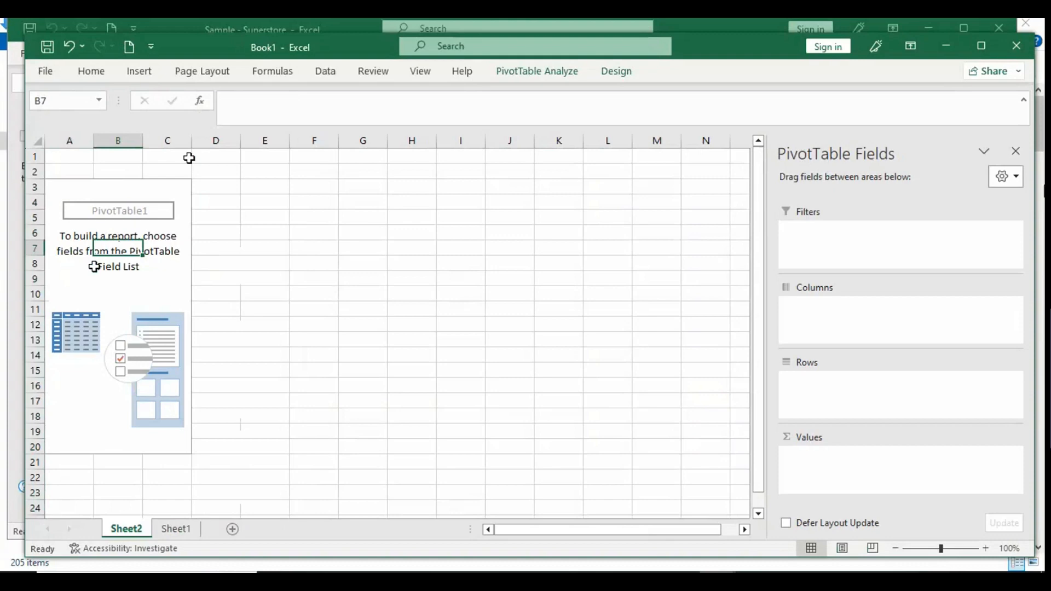
pyautogui.click(1005, 175)
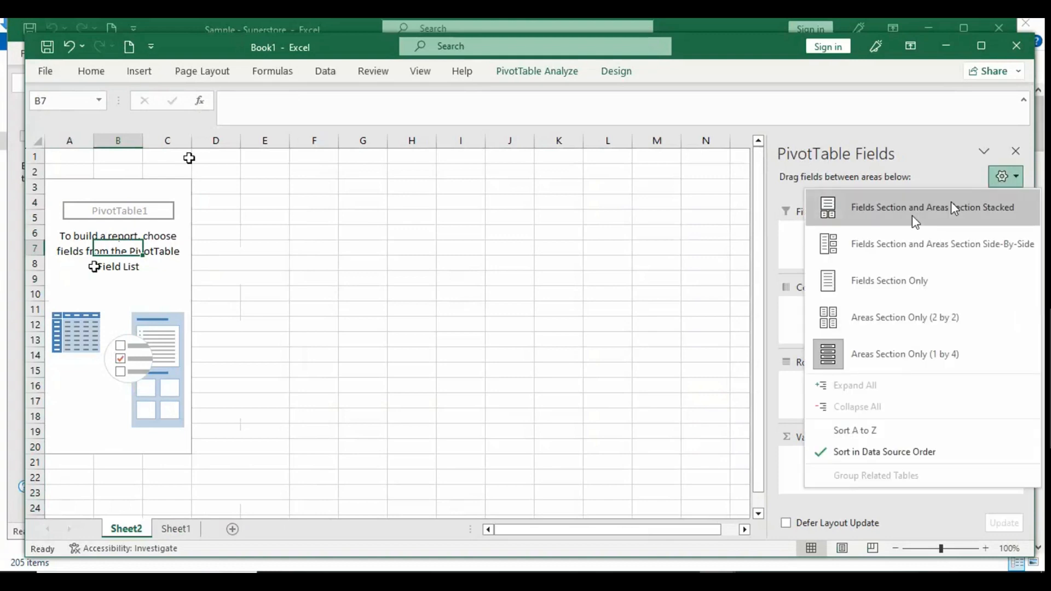
pyautogui.press('Escape')
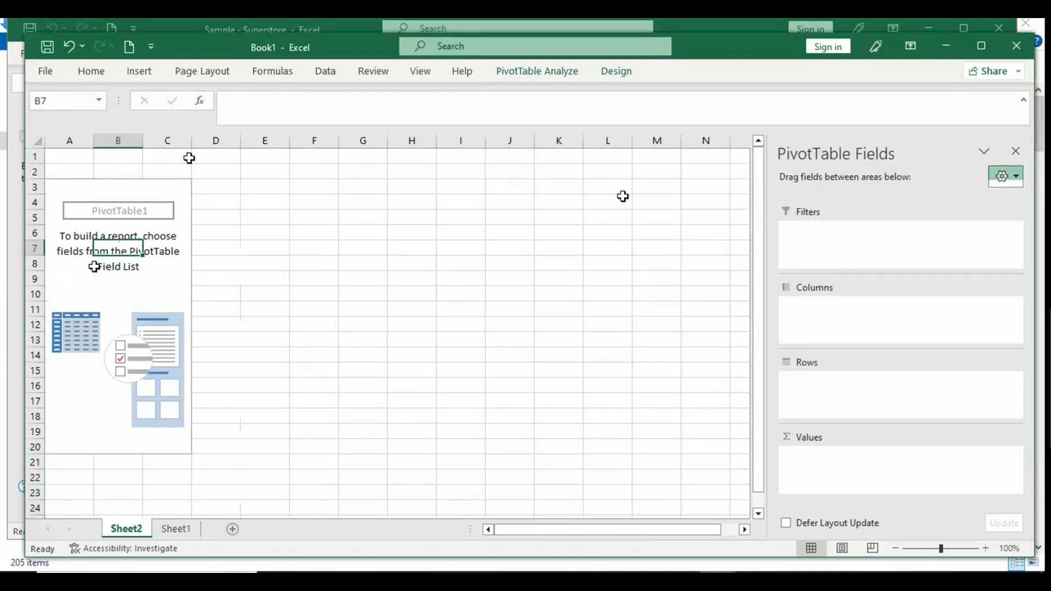
pyautogui.click(1005, 176)
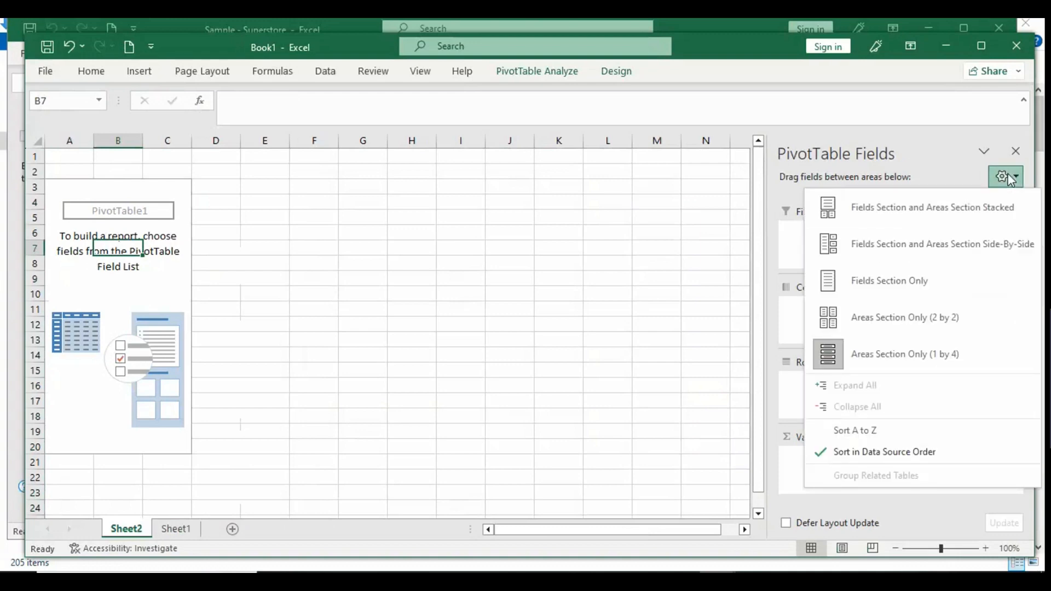
pyautogui.click(909, 225)
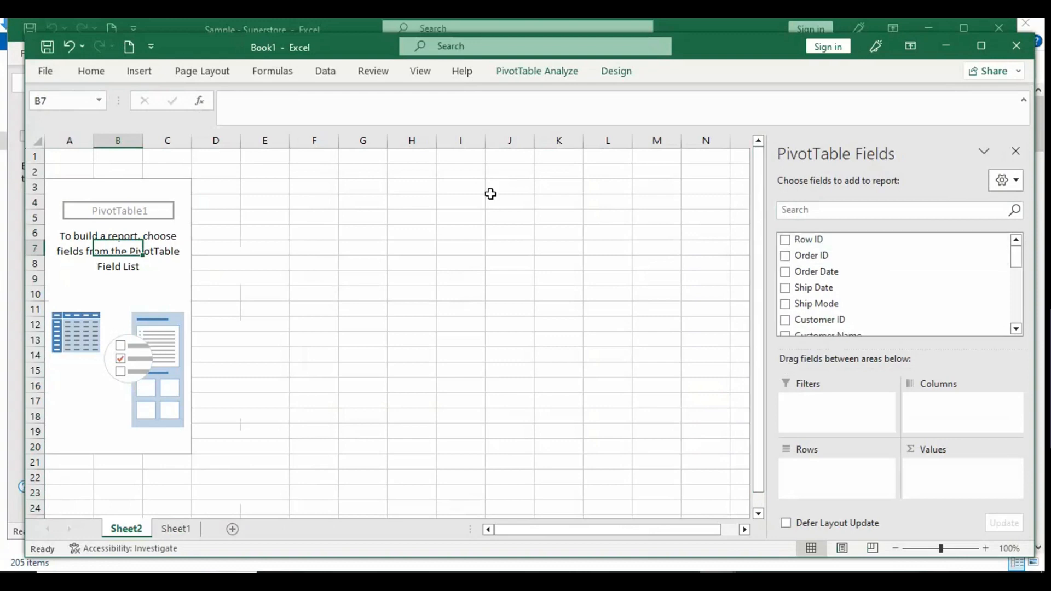
# - Open the recommended PivotTables and preview Sum of Sales, Sum of Discount and Sum of Postal Code by Region
pyautogui.click(151, 277)
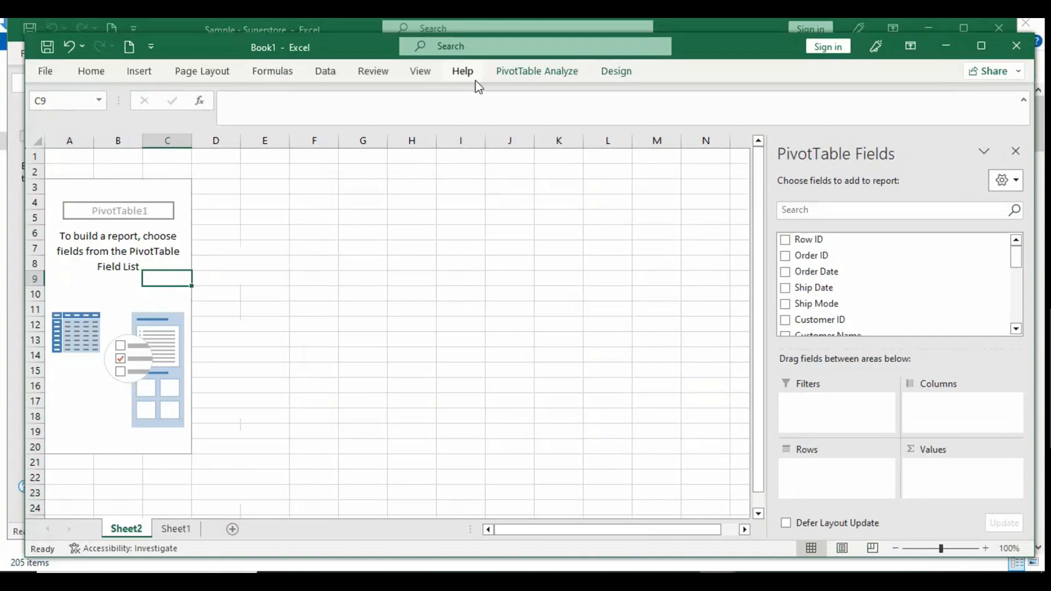
pyautogui.click(537, 72)
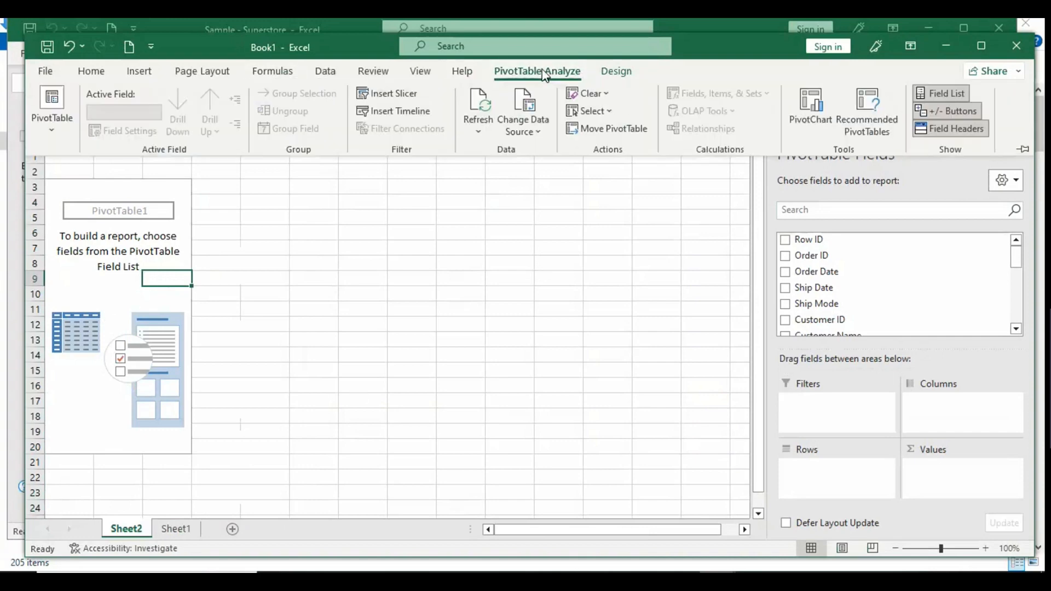
pyautogui.click(870, 102)
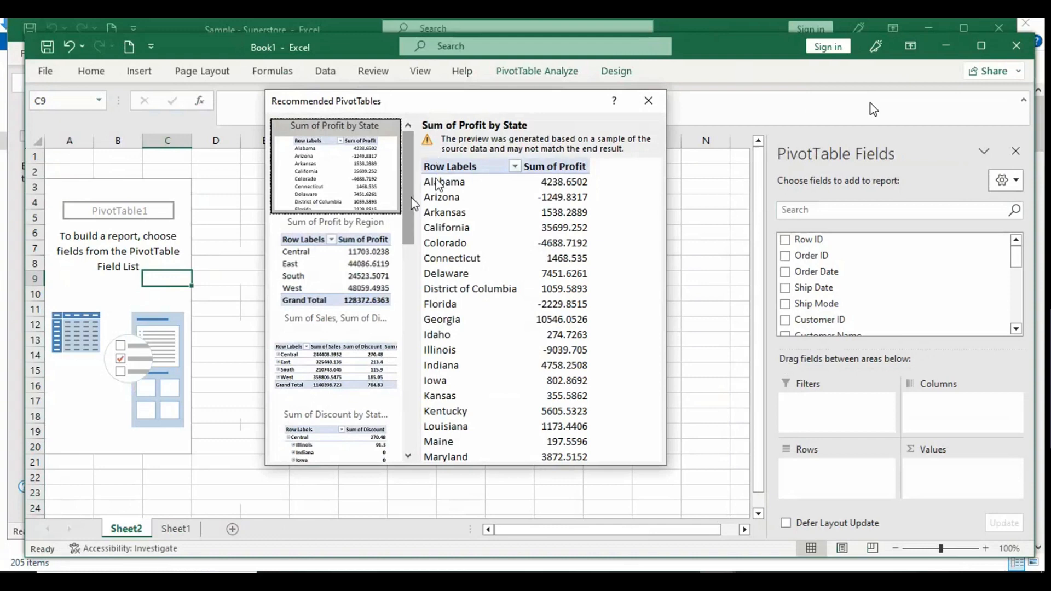
pyautogui.scroll(-3, 413, 203)
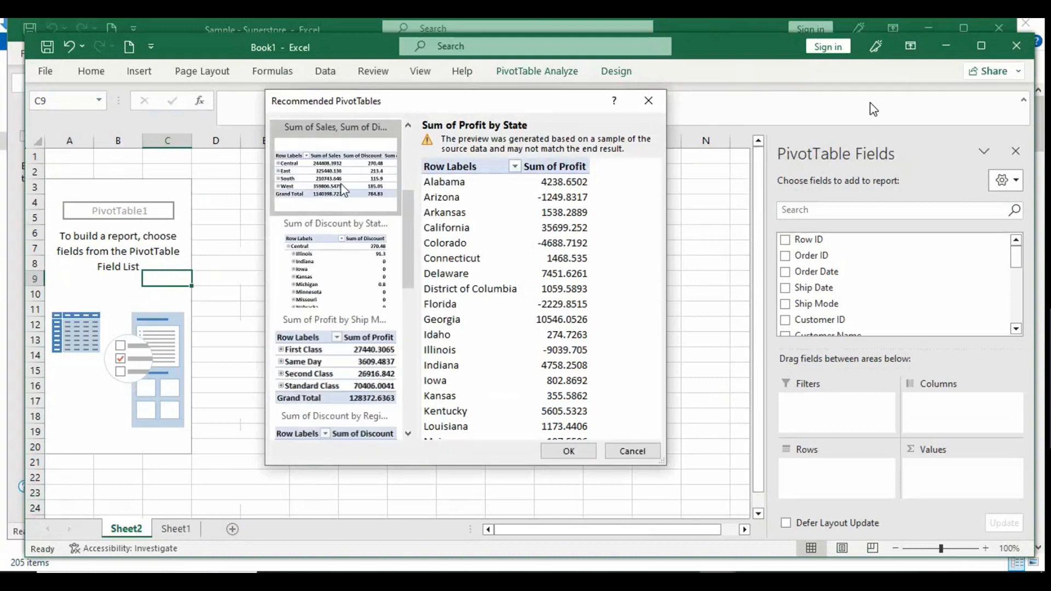
pyautogui.click(342, 190)
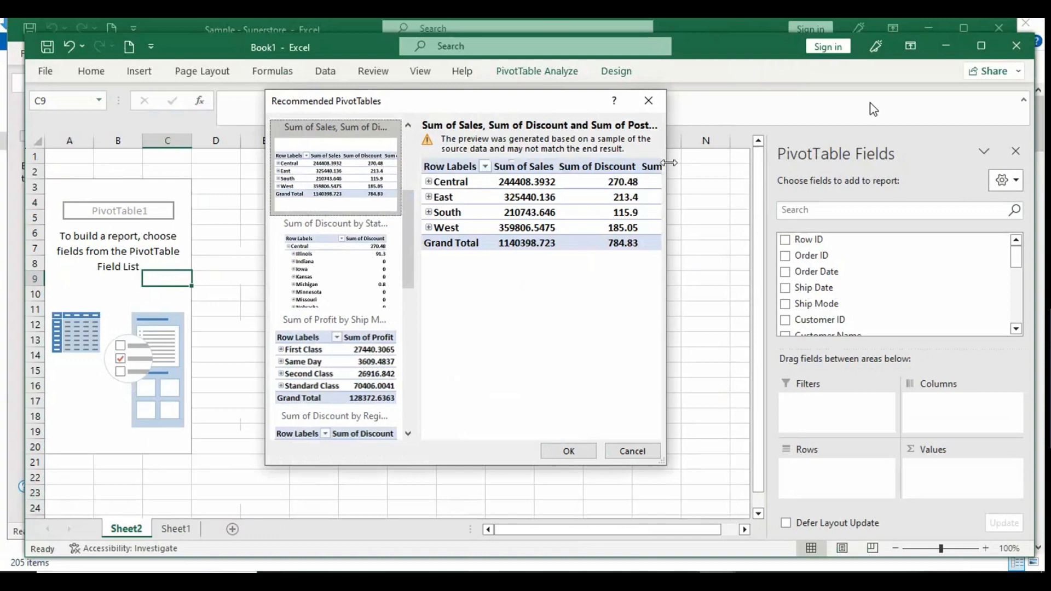
# - Widen the Recommended PivotTables dialog and preview the Sum of Discount by State and Sum of Profit by Ship Mode suggestions
pyautogui.moveTo(669, 162); pyautogui.dragTo(798, 117)
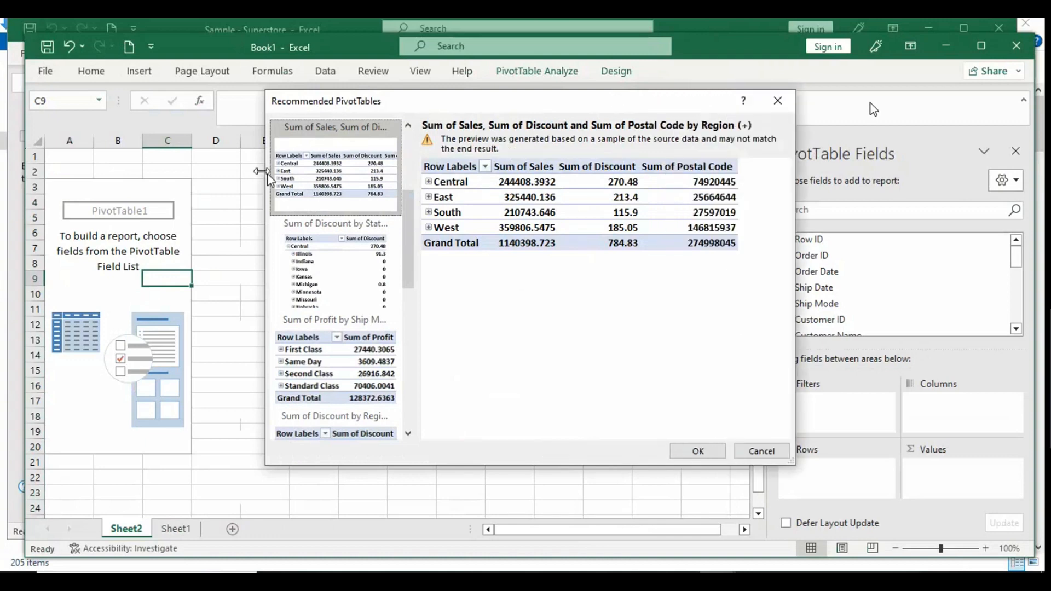
pyautogui.moveTo(266, 178); pyautogui.dragTo(8, 181)
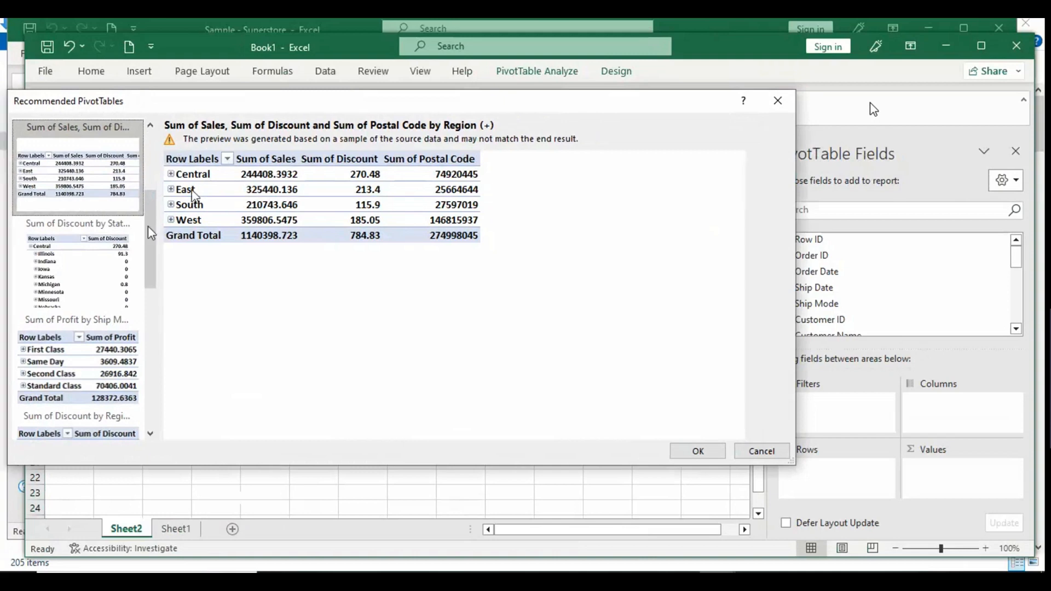
pyautogui.click(129, 247)
pyautogui.click(118, 347)
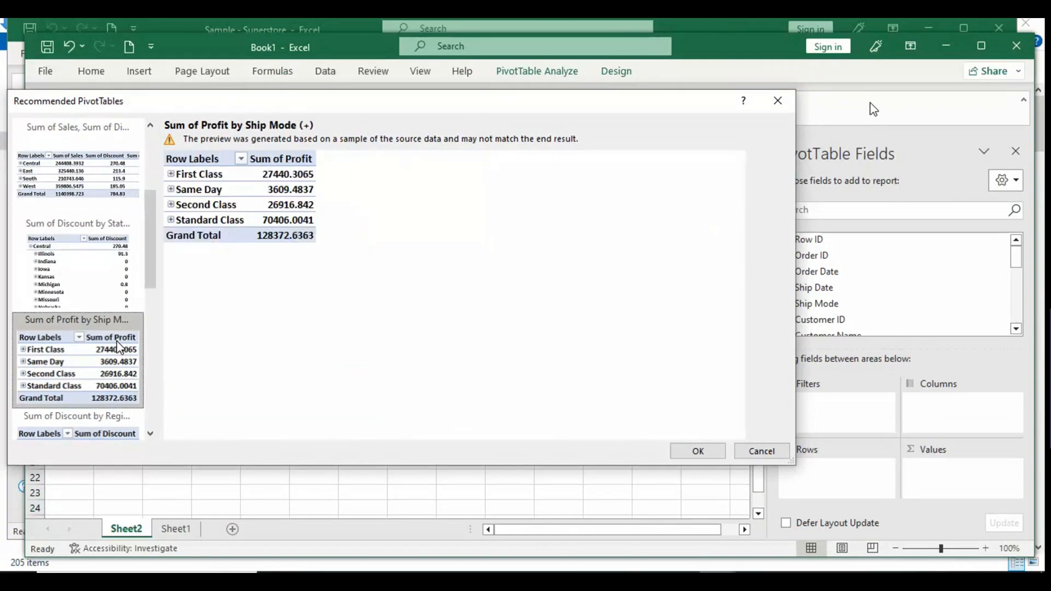
# - Insert the recommended PivotTable showing Sum of Postal Code, Count of Row ID and Sum of Discount by Category
pyautogui.moveTo(149, 278); pyautogui.dragTo(113, 364)
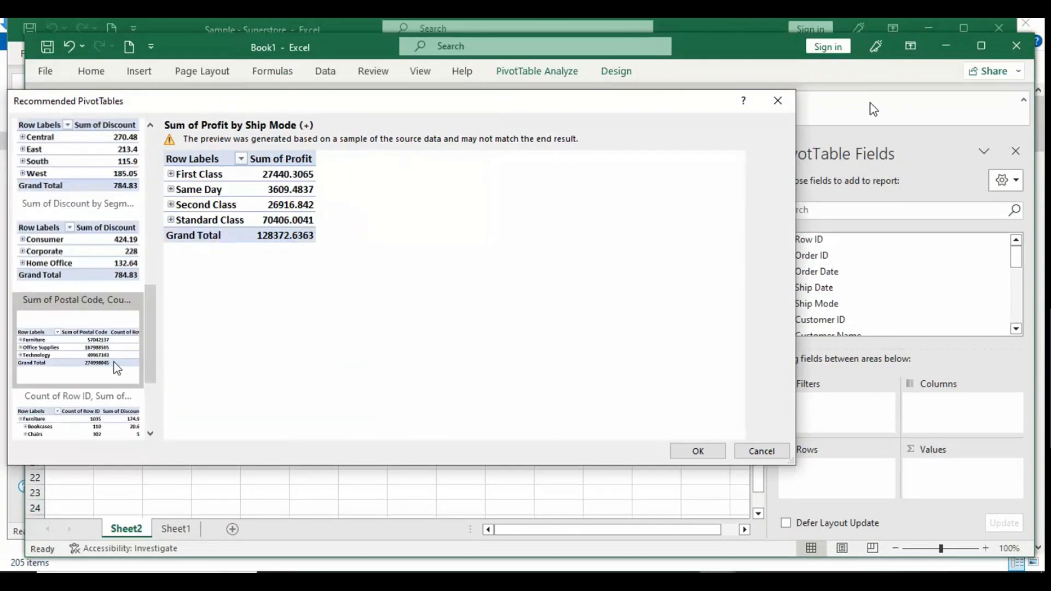
pyautogui.click(89, 275)
pyautogui.click(86, 329)
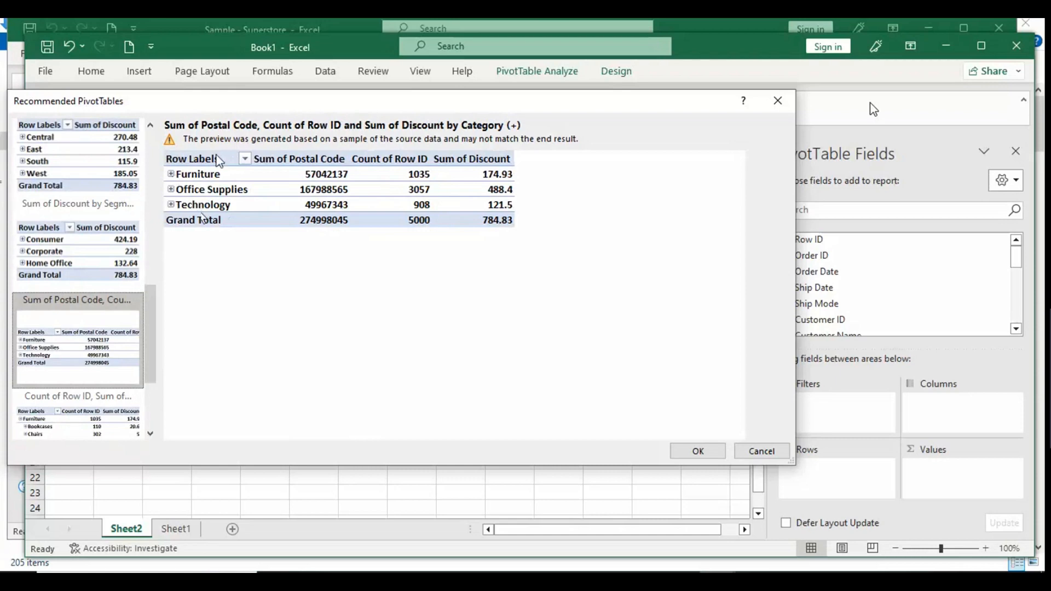
pyautogui.click(705, 452)
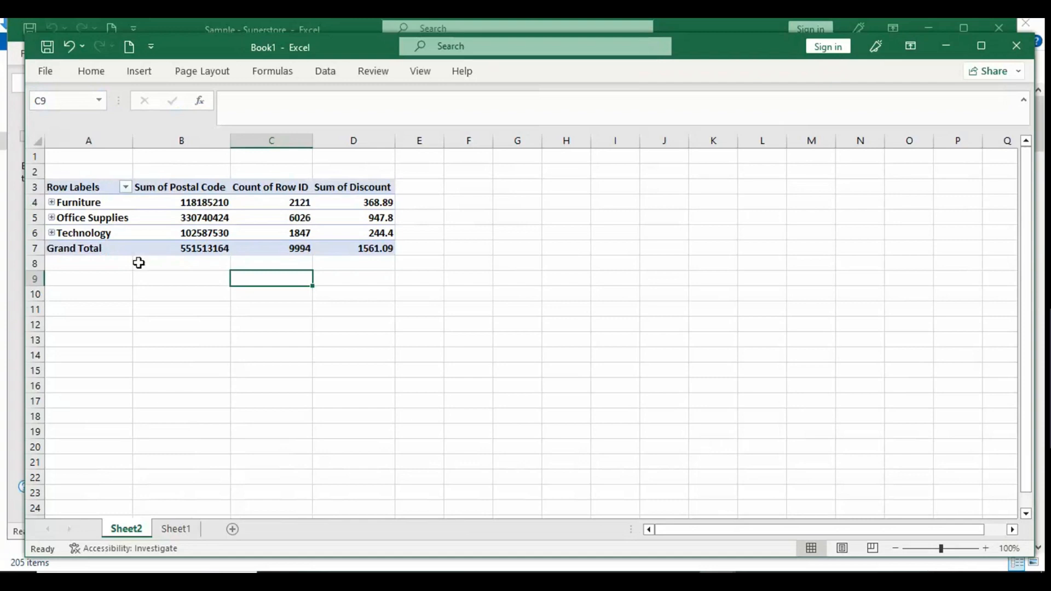
# - Expand the Furniture category in the PivotTable and go through its product ID rows
pyautogui.click(52, 202)
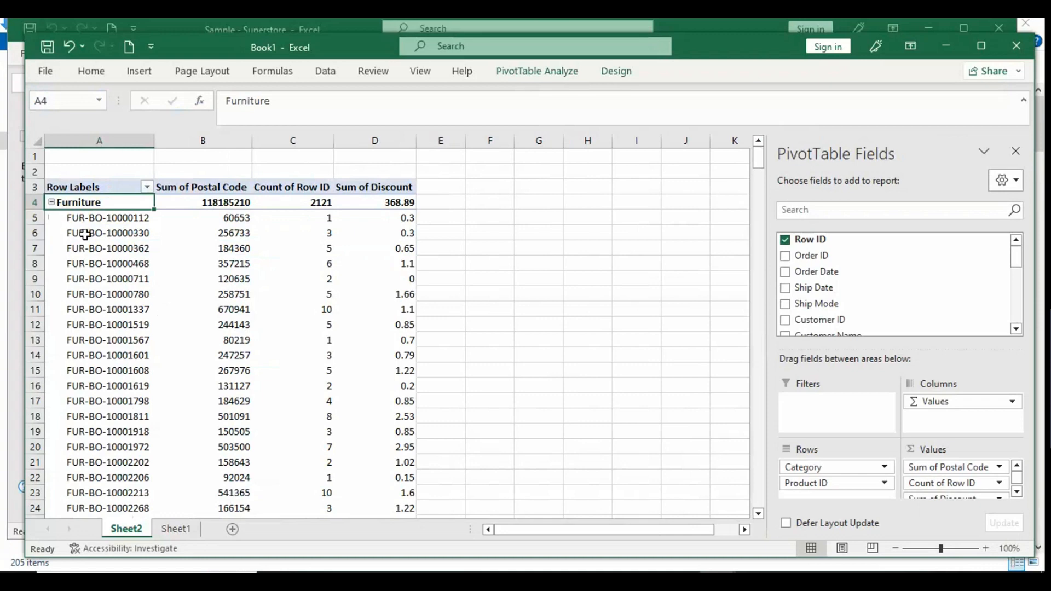
pyautogui.press('Down')
pyautogui.press('Down')
pyautogui.press('Down')
pyautogui.press('Down')
pyautogui.press('Down')
pyautogui.press('Down')
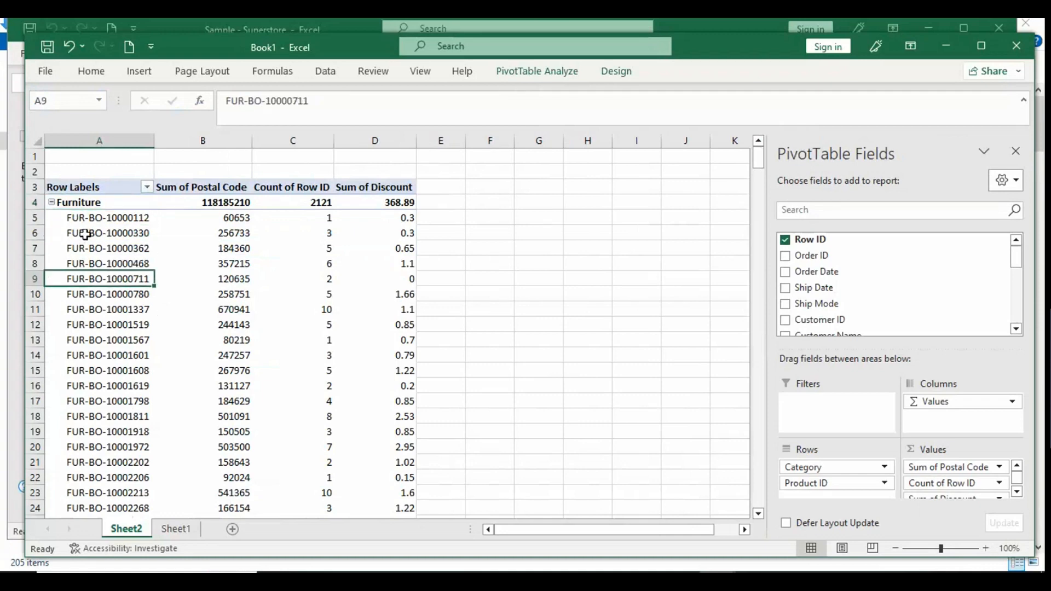
pyautogui.press('Down')
pyautogui.press('Down')
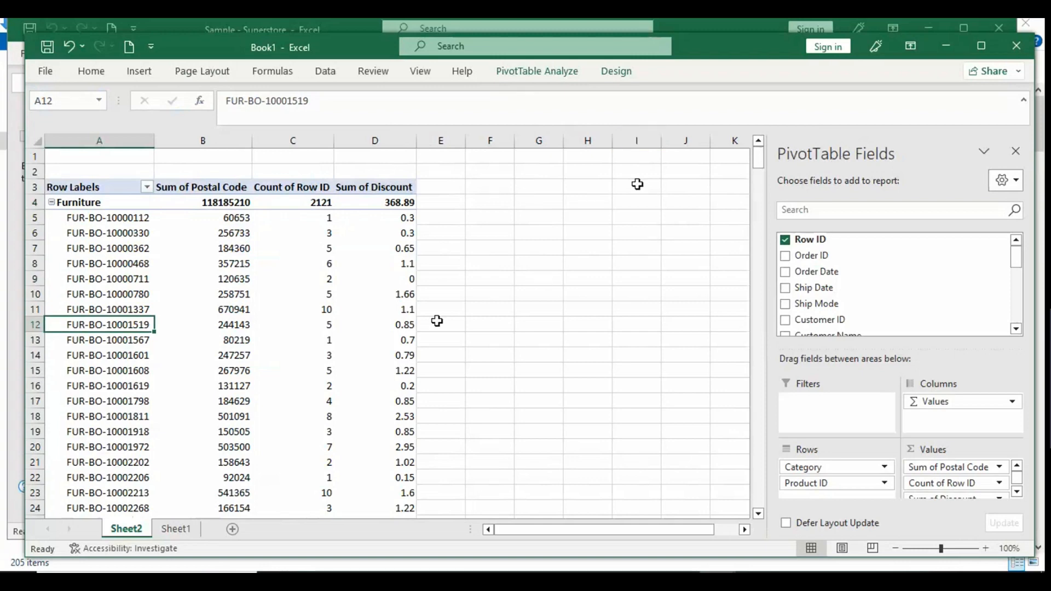
# - Remove Sum of Postal Code, Sum of Discount, Count of Row ID, Product ID and Category from the PivotTable, leaving it empty
pyautogui.click(946, 478)
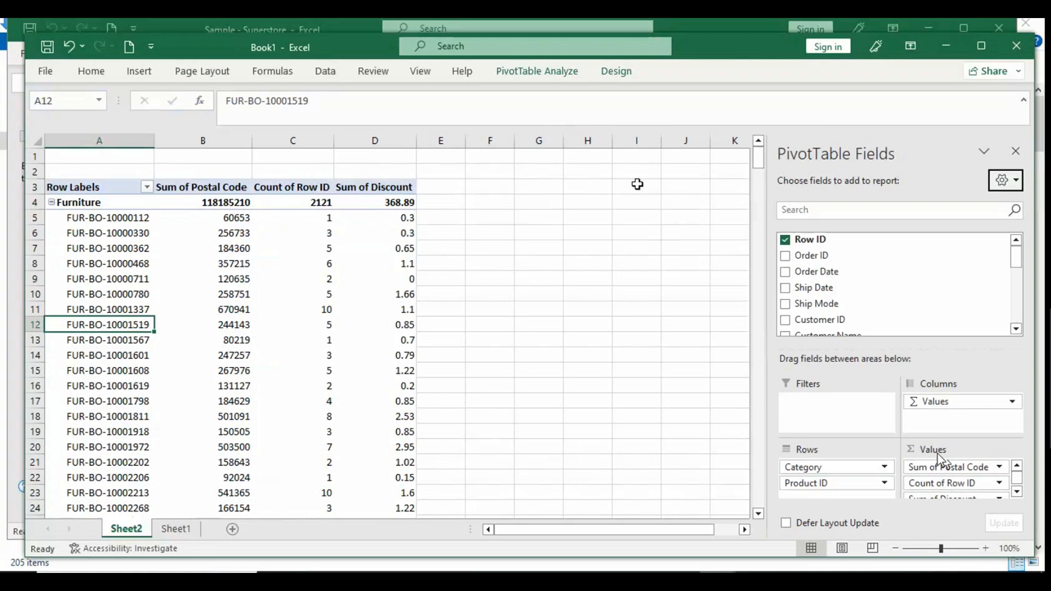
pyautogui.moveTo(934, 467); pyautogui.dragTo(594, 347)
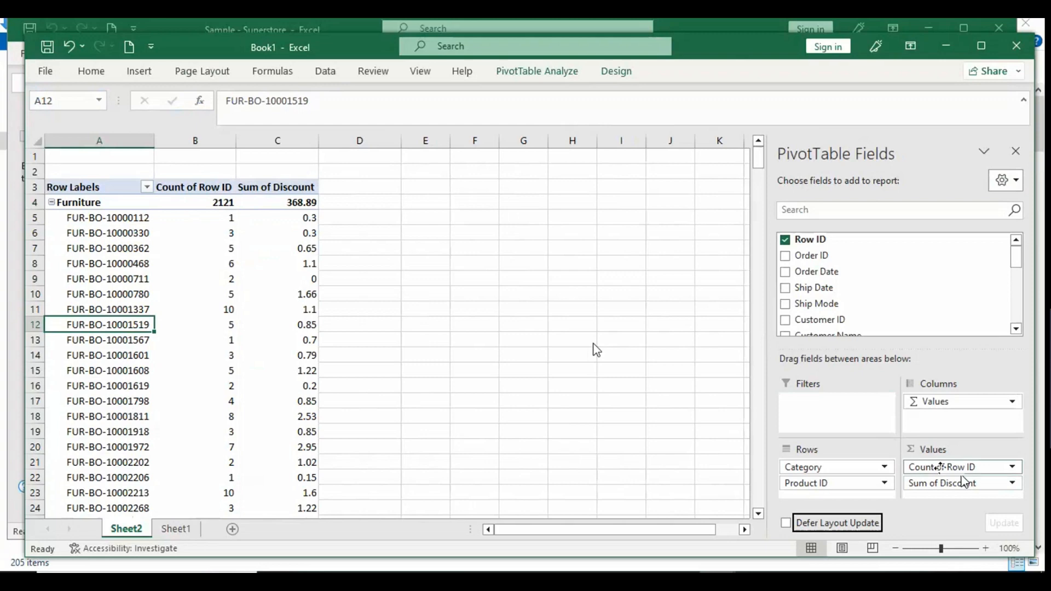
pyautogui.click(945, 472)
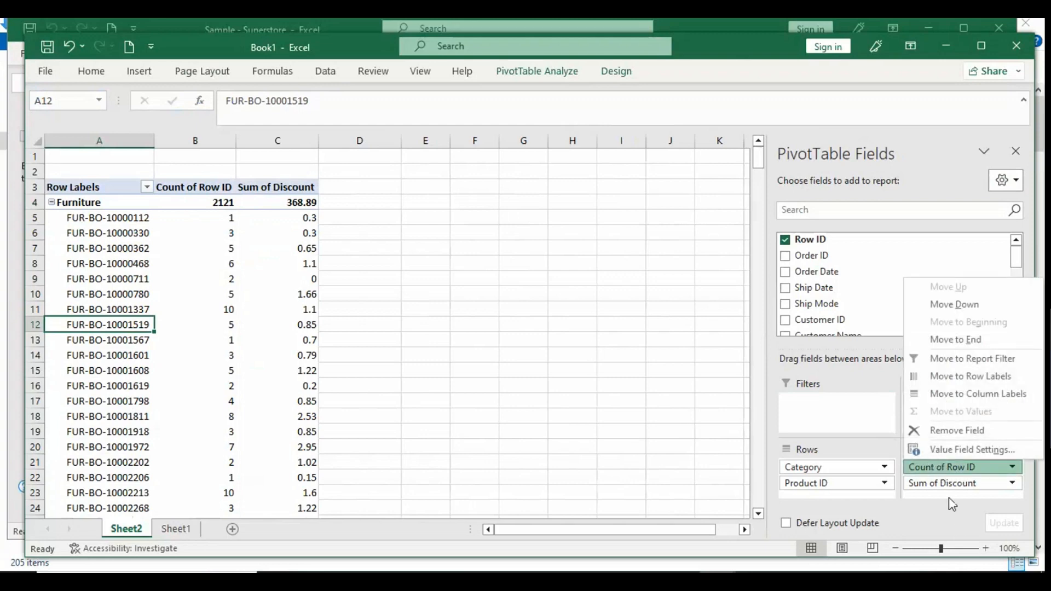
pyautogui.moveTo(940, 483); pyautogui.dragTo(740, 432)
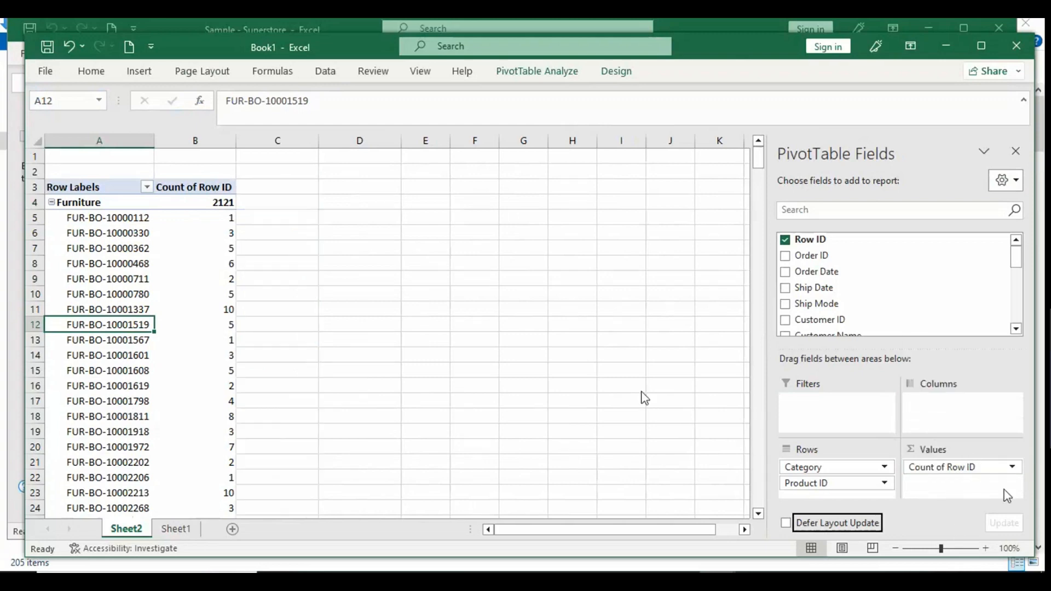
pyautogui.moveTo(980, 463); pyautogui.dragTo(651, 446)
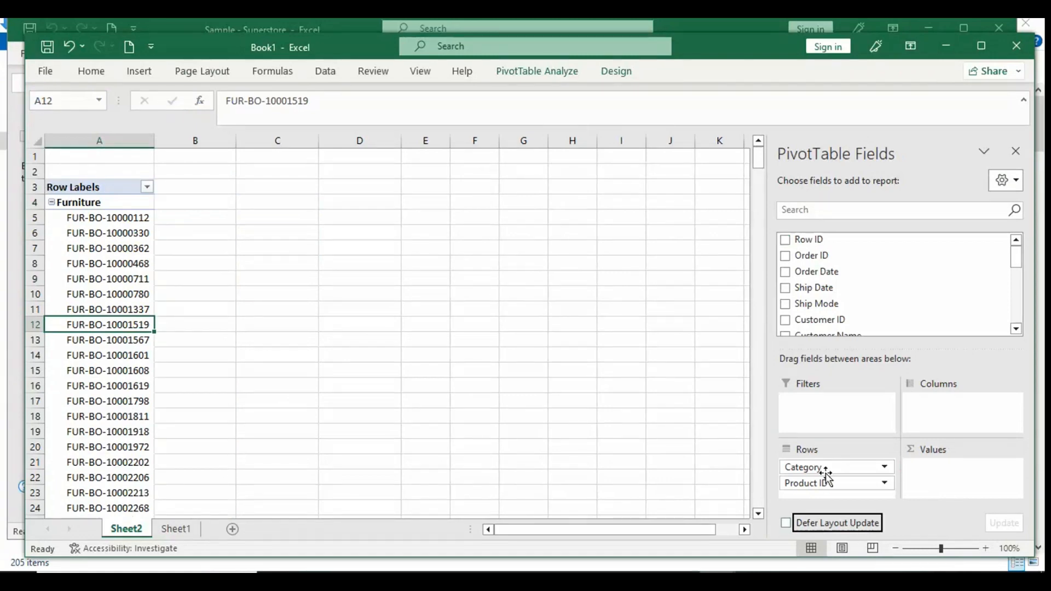
pyautogui.moveTo(829, 485); pyautogui.dragTo(650, 464)
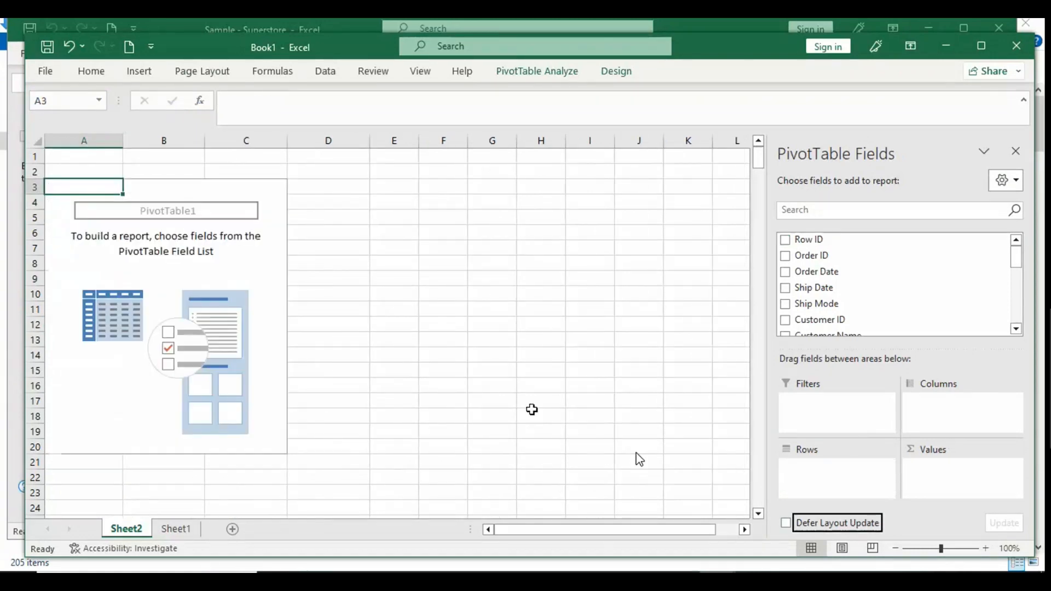
# - Turn on header filters for the Sheet1 sales data and check the filter list of the Row ID column
pyautogui.click(178, 529)
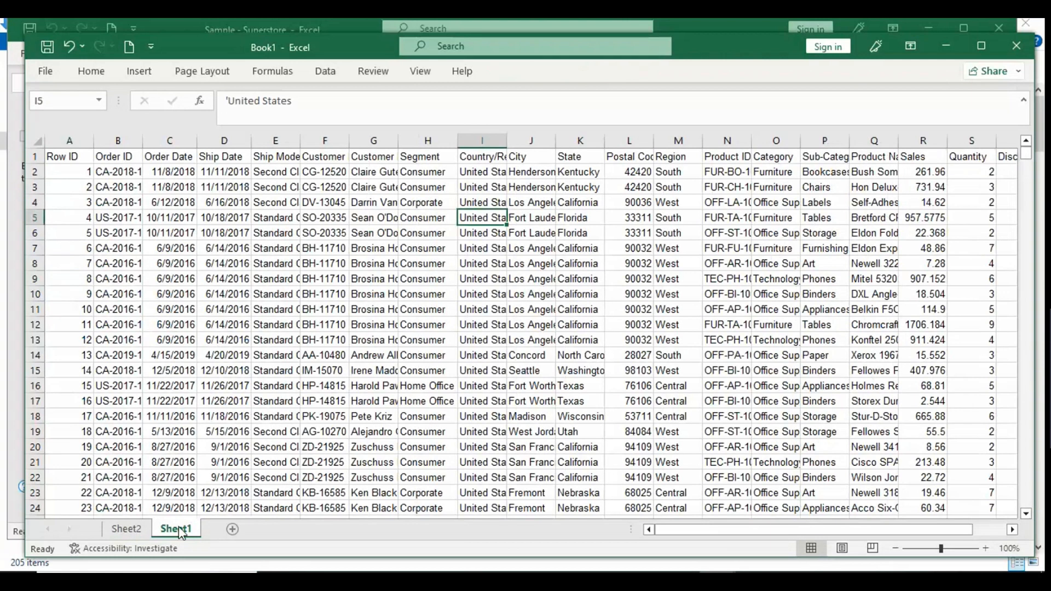
pyautogui.click(408, 381)
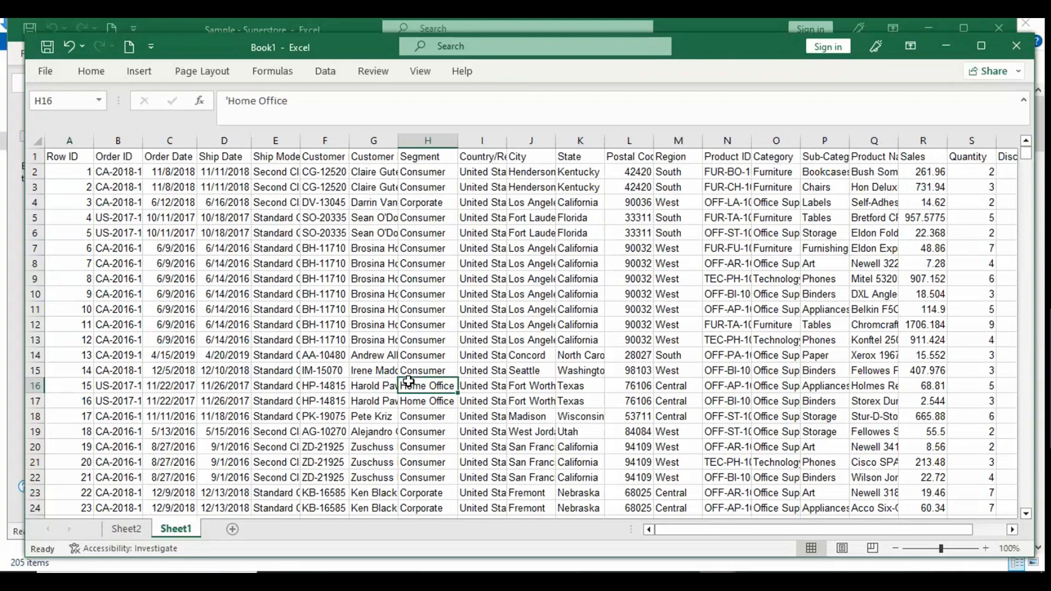
pyautogui.hotkey('ctrl', 'shift', 'l')
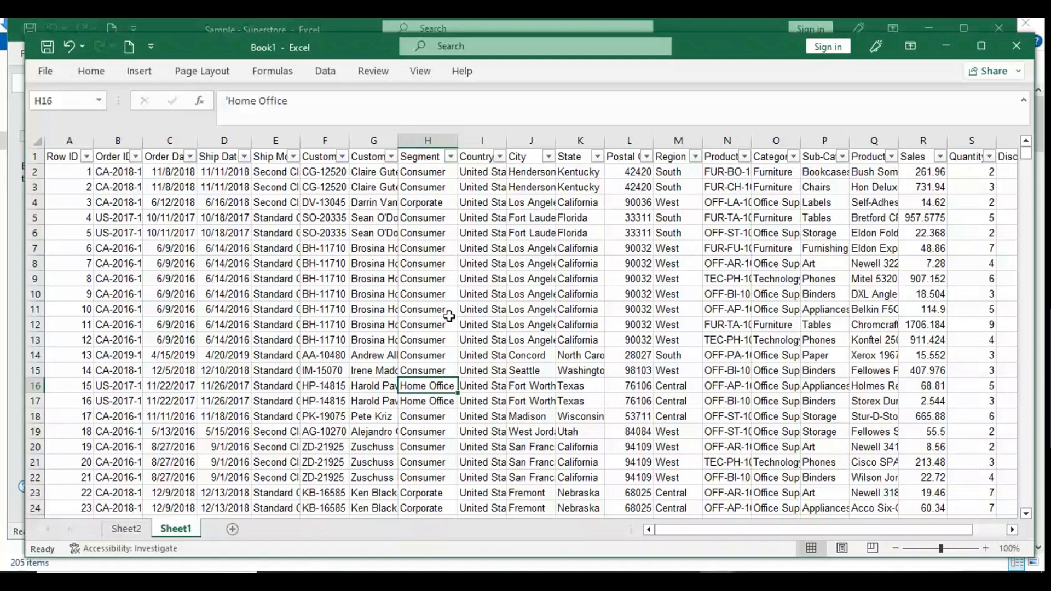
pyautogui.click(86, 157)
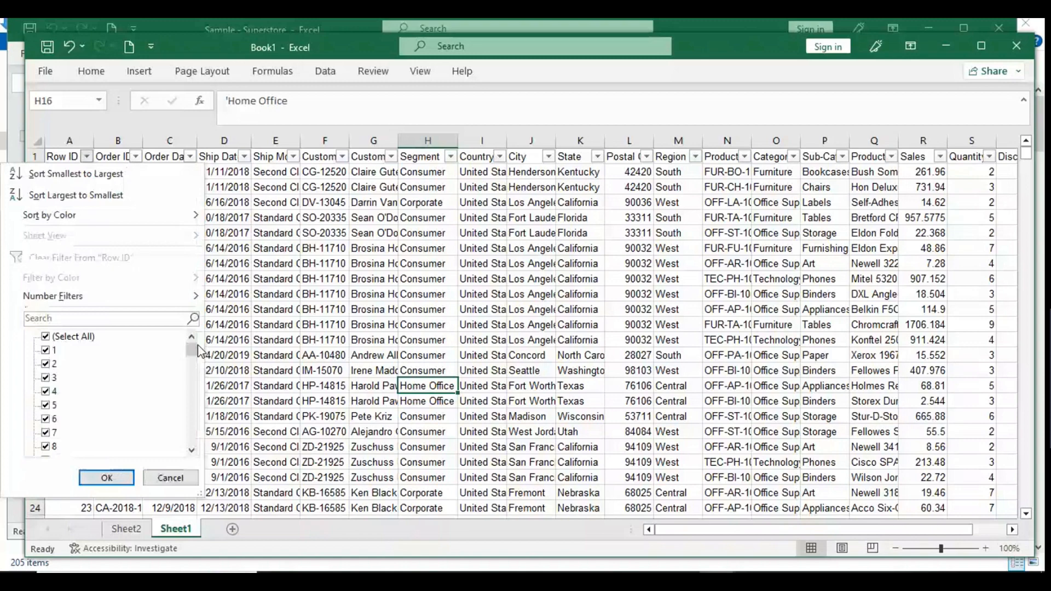
pyautogui.click(336, 275)
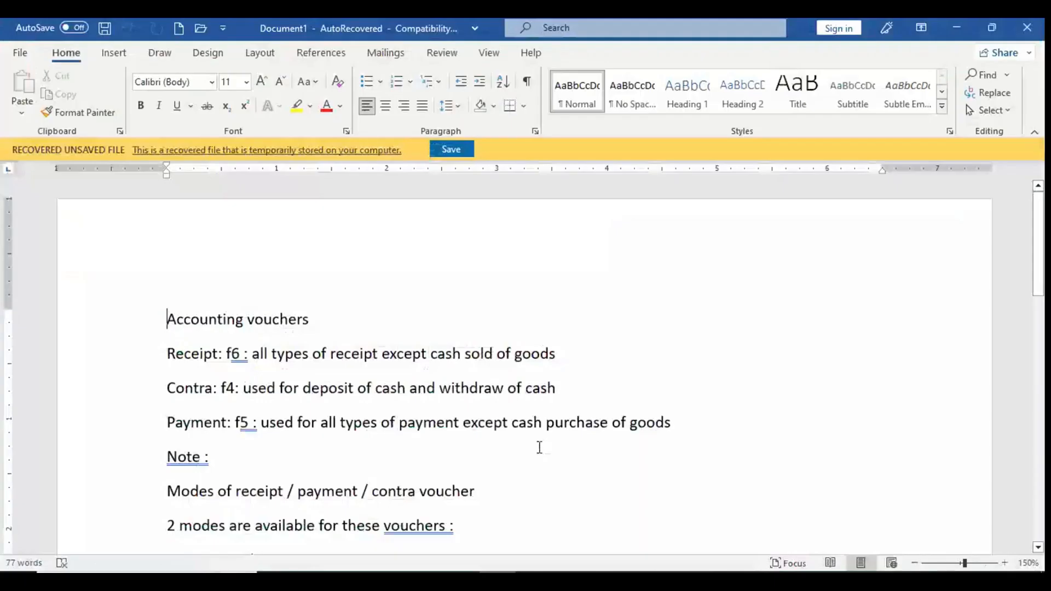
# - Switch to Word, create a blank document and enter the heading UNIQUE DATA COLUMNS
pyautogui.hotkey('ctrl', 'n')
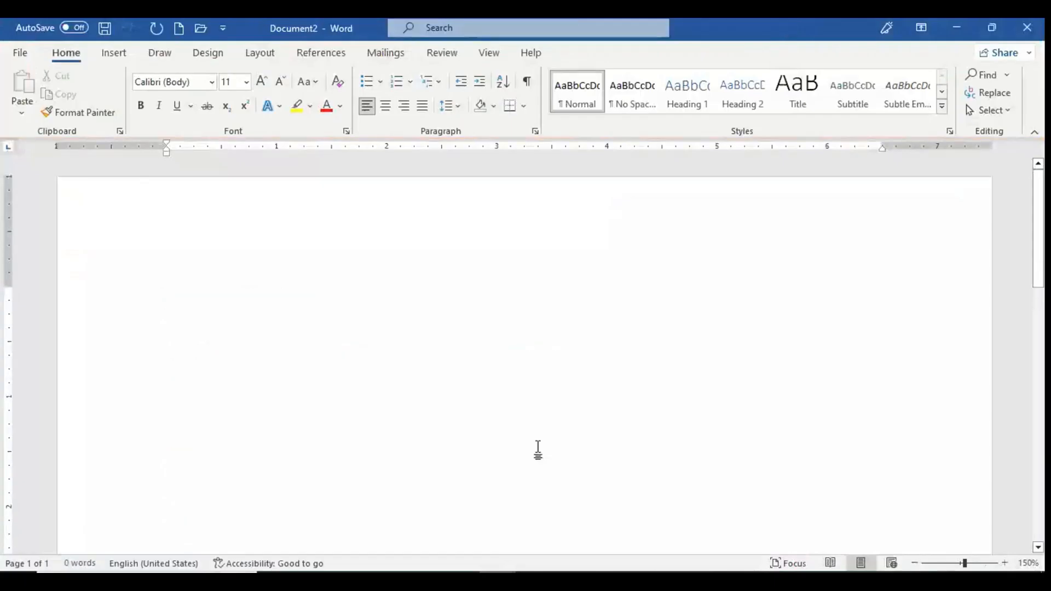
pyautogui.write('UNIQUE DAT')
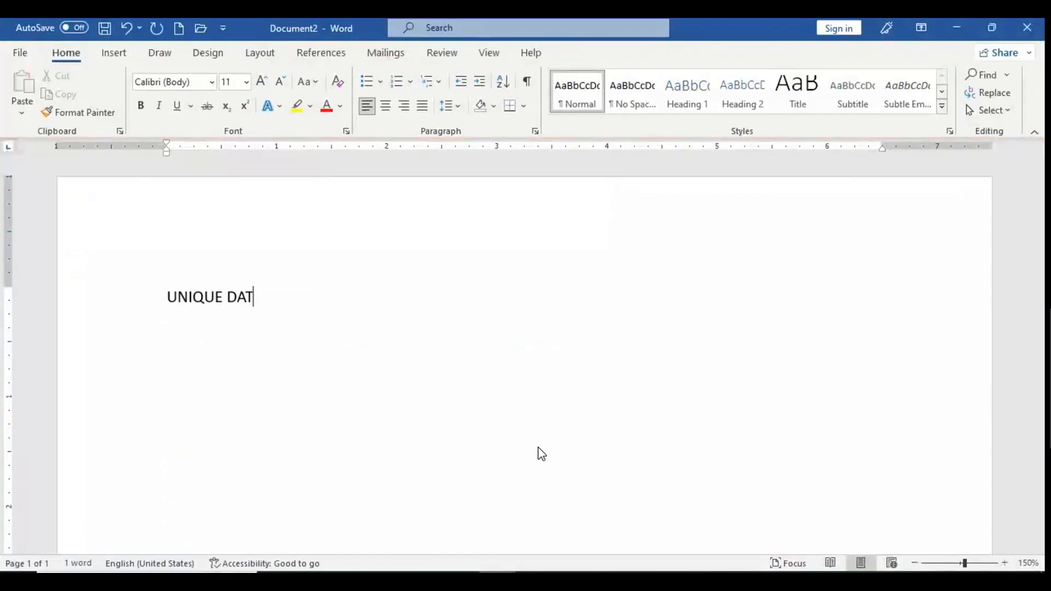
pyautogui.write('A COL')
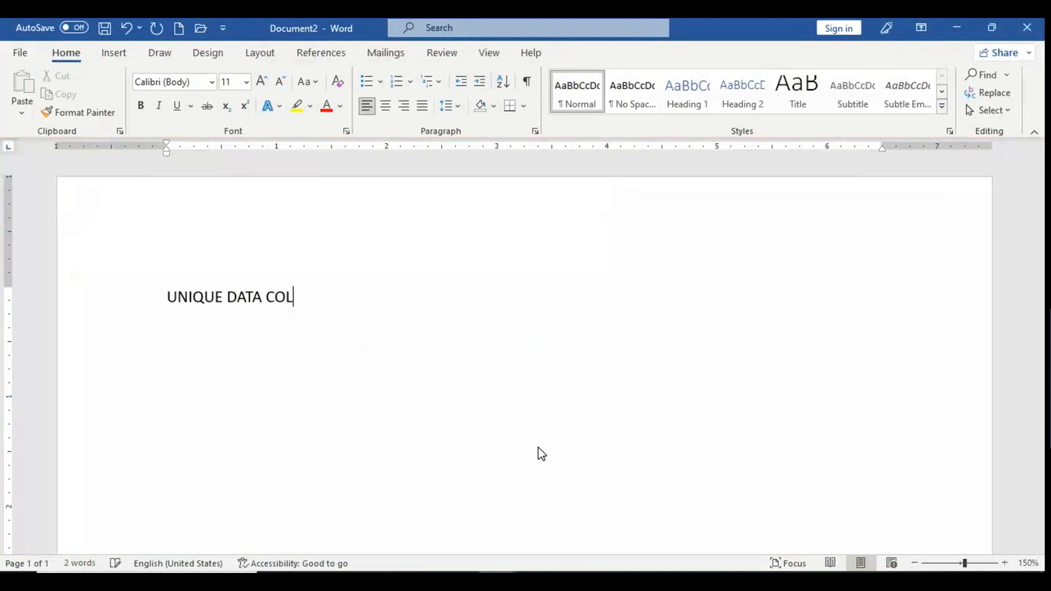
pyautogui.write('UMNS')
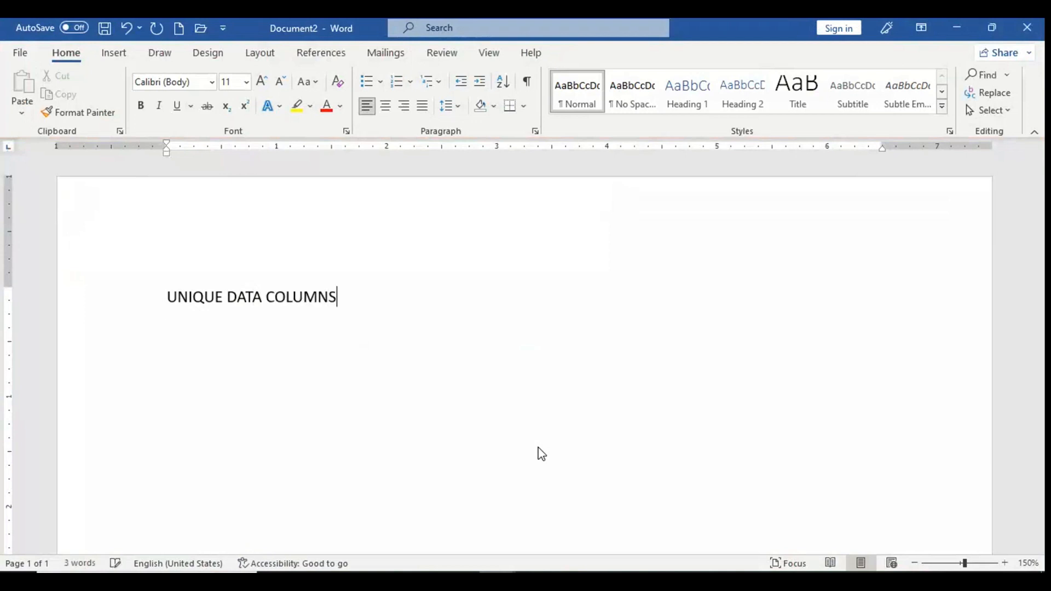
pyautogui.press('Return')
# - Add the entries ID, INDEX and REF NO on separate lines below the heading
pyautogui.press('alt')
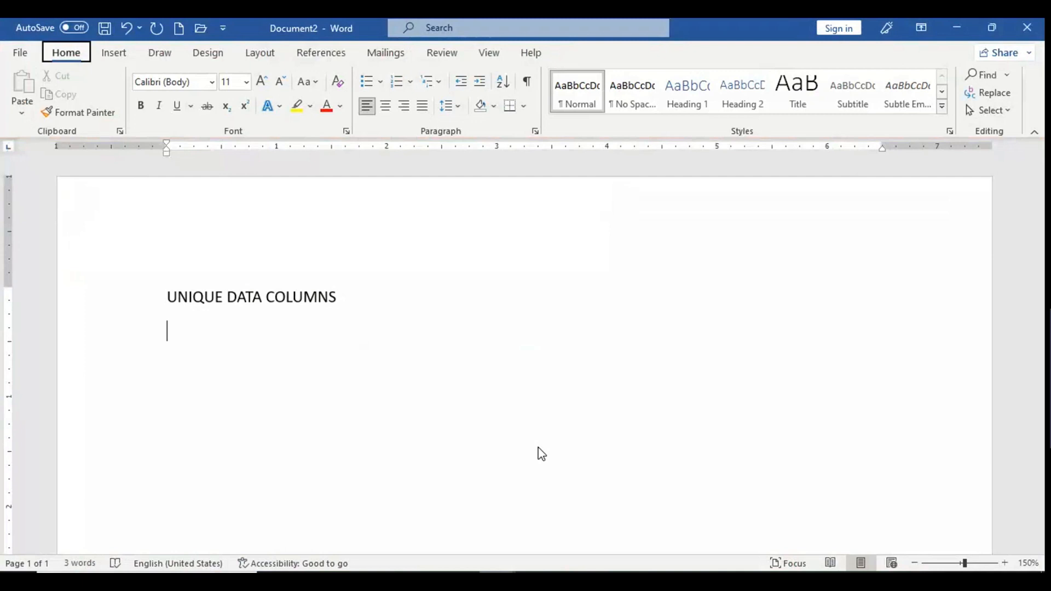
pyautogui.press('i')
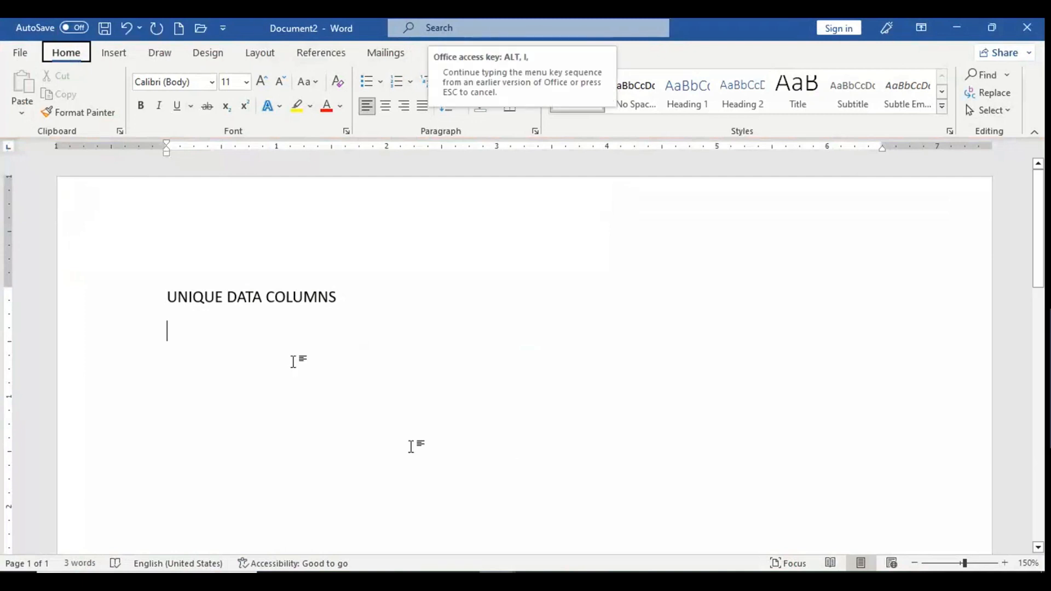
pyautogui.press('Escape')
pyautogui.write('ID')
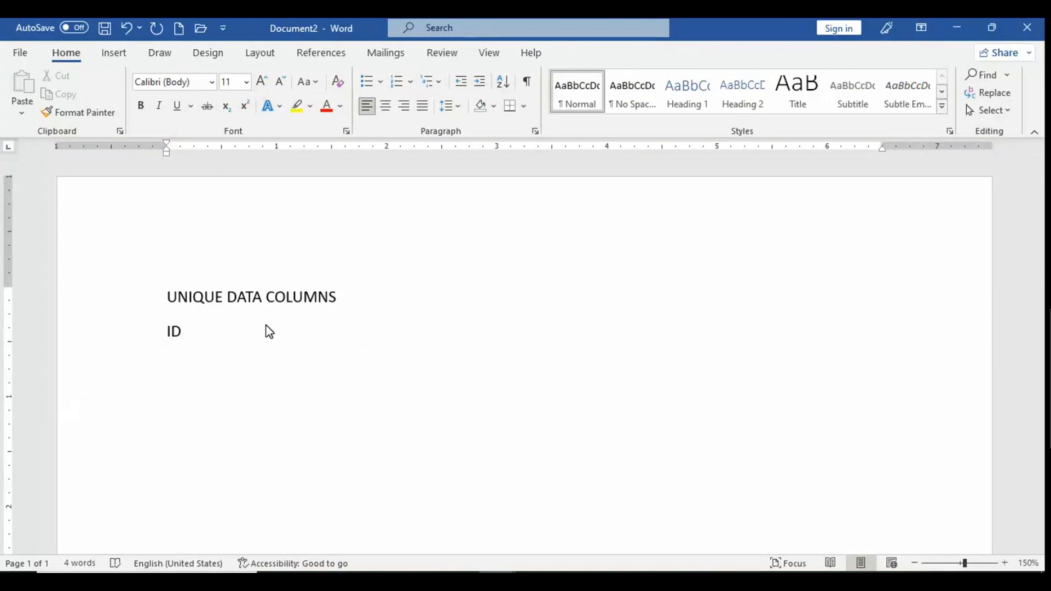
pyautogui.press('Return')
pyautogui.write('INDEX')
pyautogui.press('Return')
pyautogui.write('REF NO')
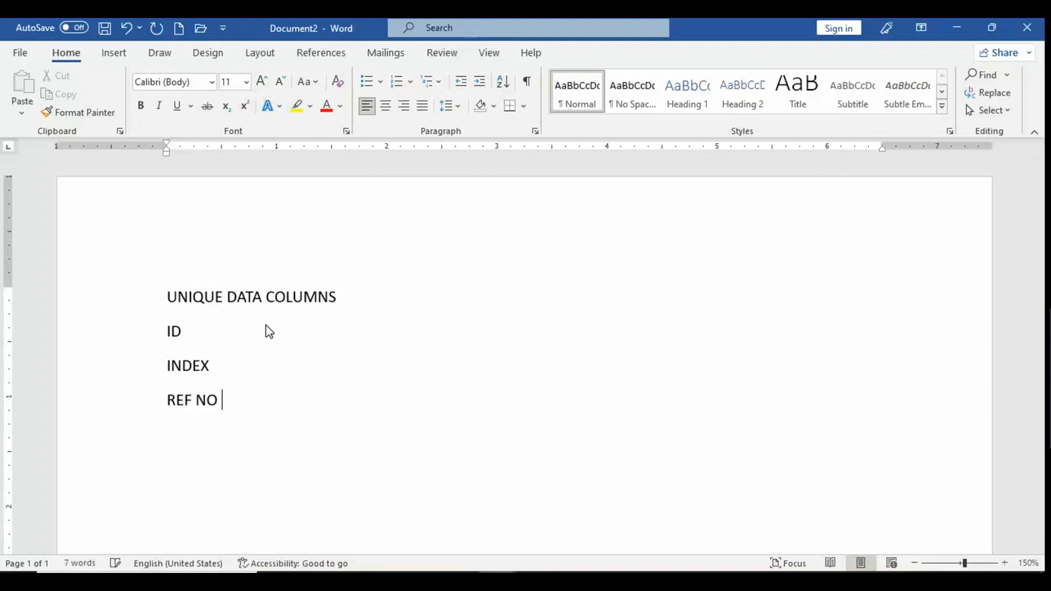
# - Continue the list with ADDRESS, CONTACT NUM, EMP ID and MAIL, each on its own line
pyautogui.press('Return')
pyautogui.press('alt')
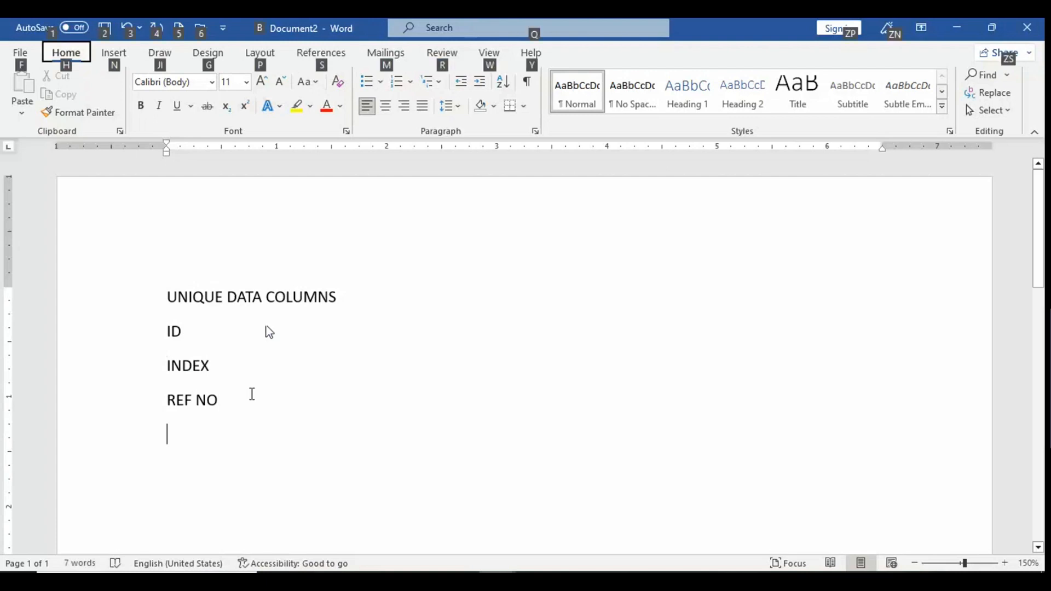
pyautogui.press('a')
pyautogui.press('d')
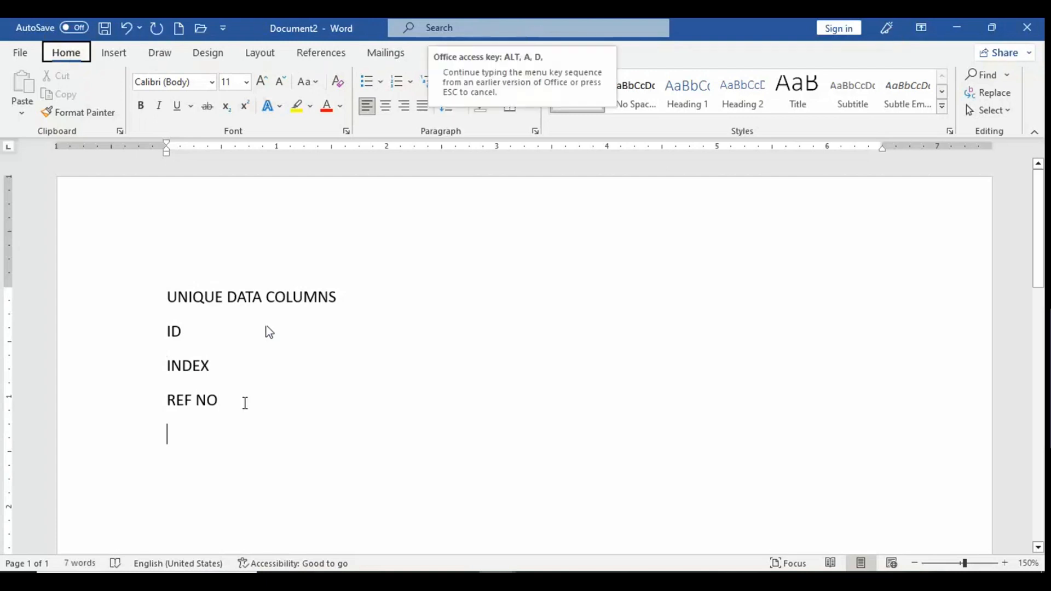
pyautogui.click(178, 430)
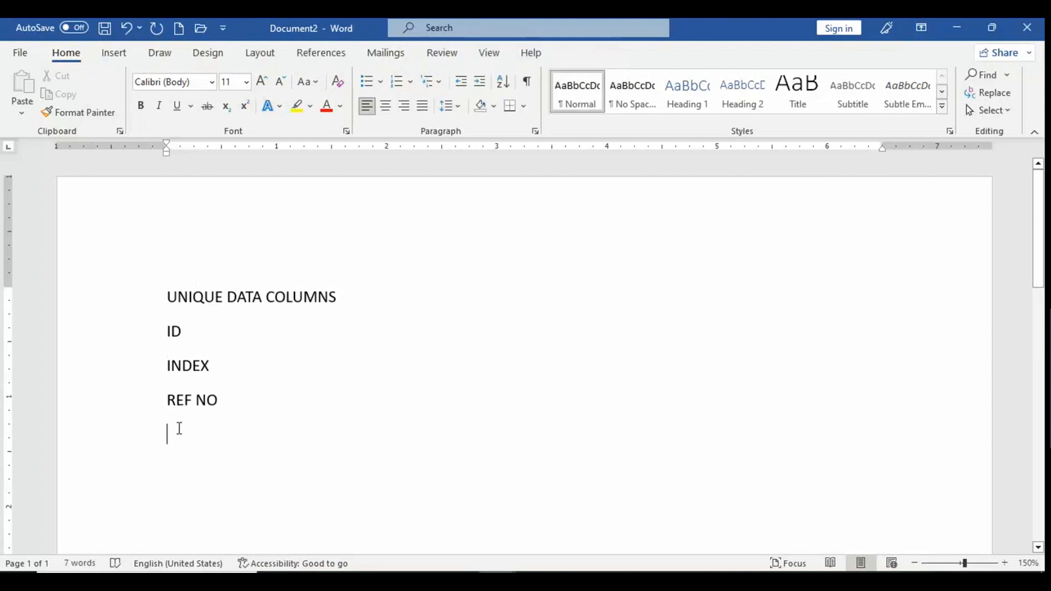
pyautogui.write('ADDRESS')
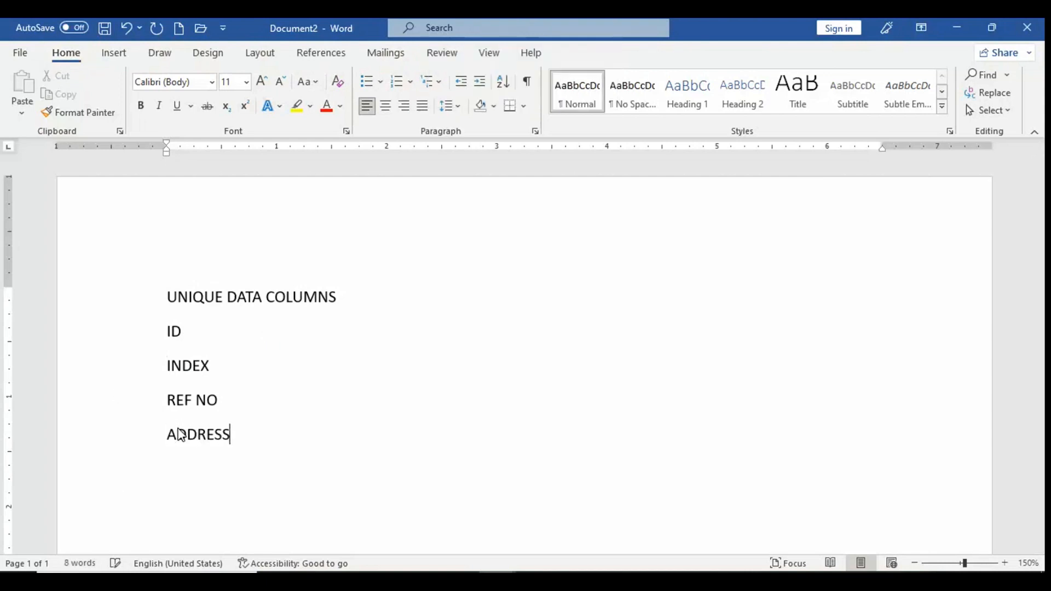
pyautogui.press('Return')
pyautogui.write('CONTACT NUM')
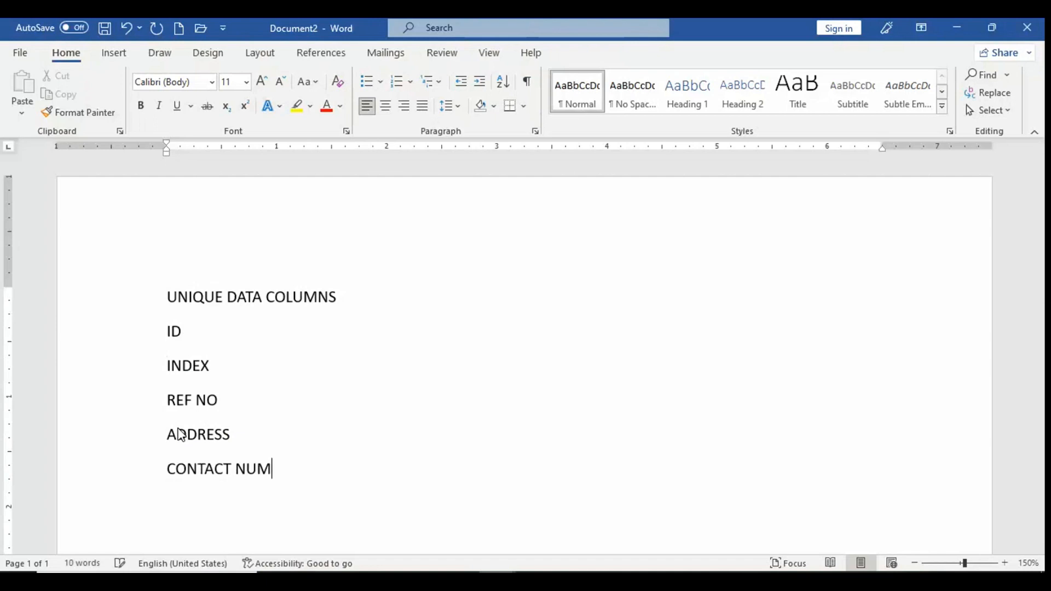
pyautogui.press('Return')
pyautogui.write('EMP ID')
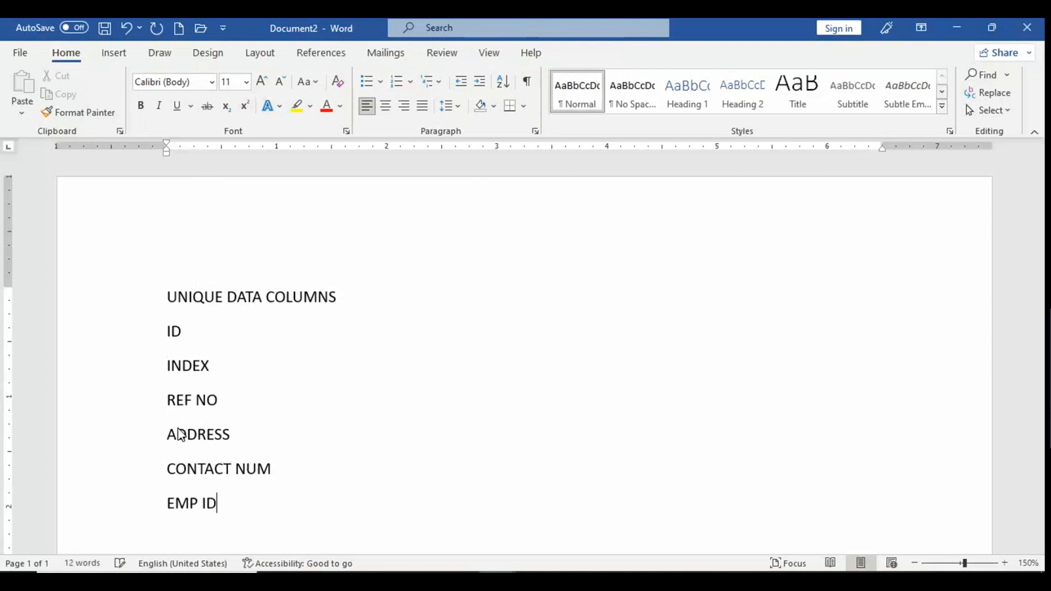
pyautogui.press('Return')
pyautogui.write('MAIL')
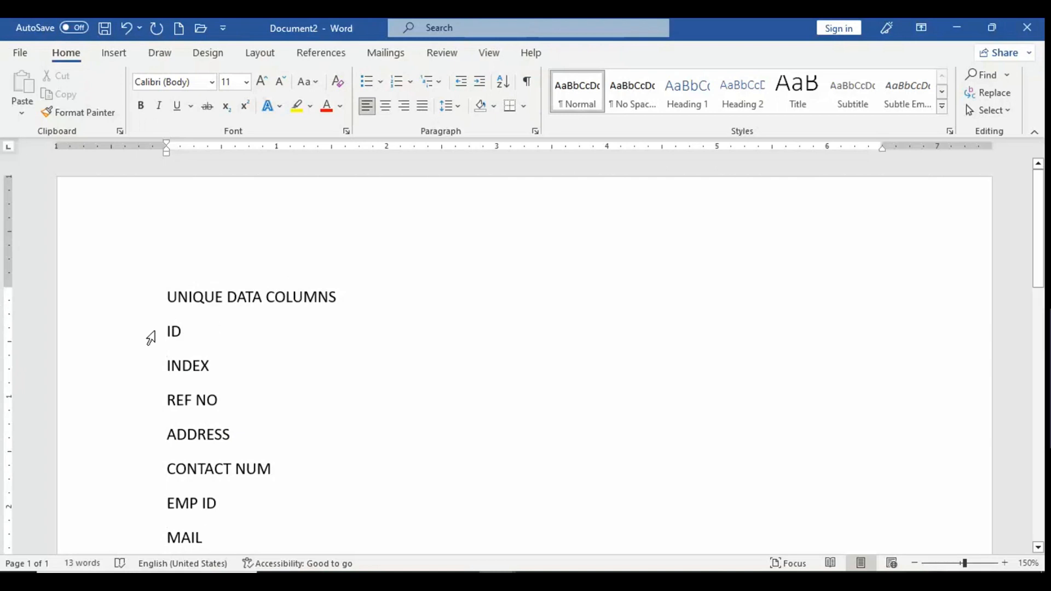
# - Format the lines from ID to MAIL as a bulleted list
pyautogui.moveTo(150, 335); pyautogui.dragTo(223, 469)
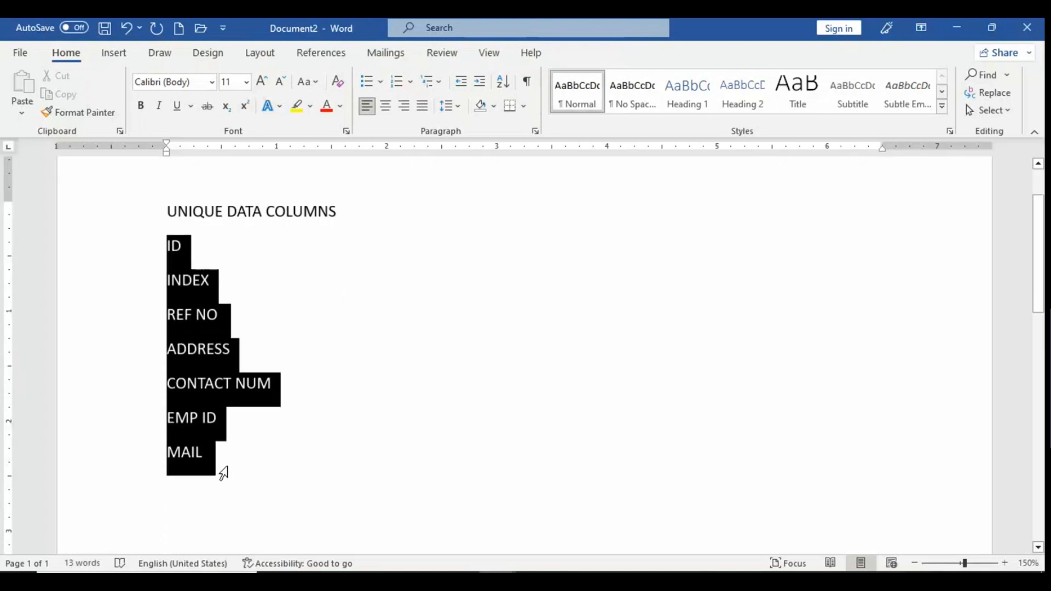
pyautogui.click(370, 81)
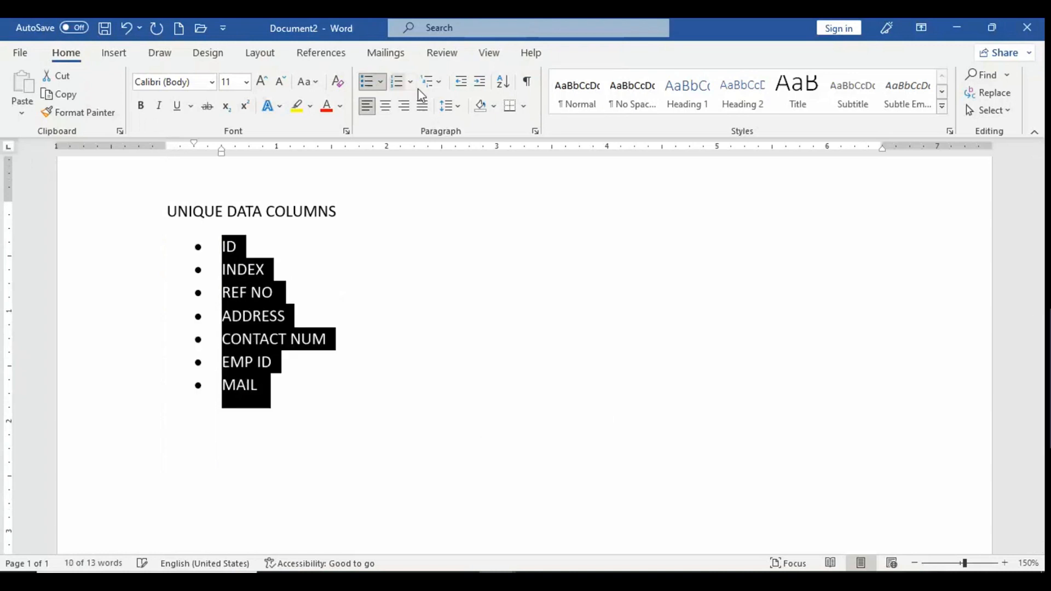
pyautogui.click(383, 313)
pyautogui.click(349, 401)
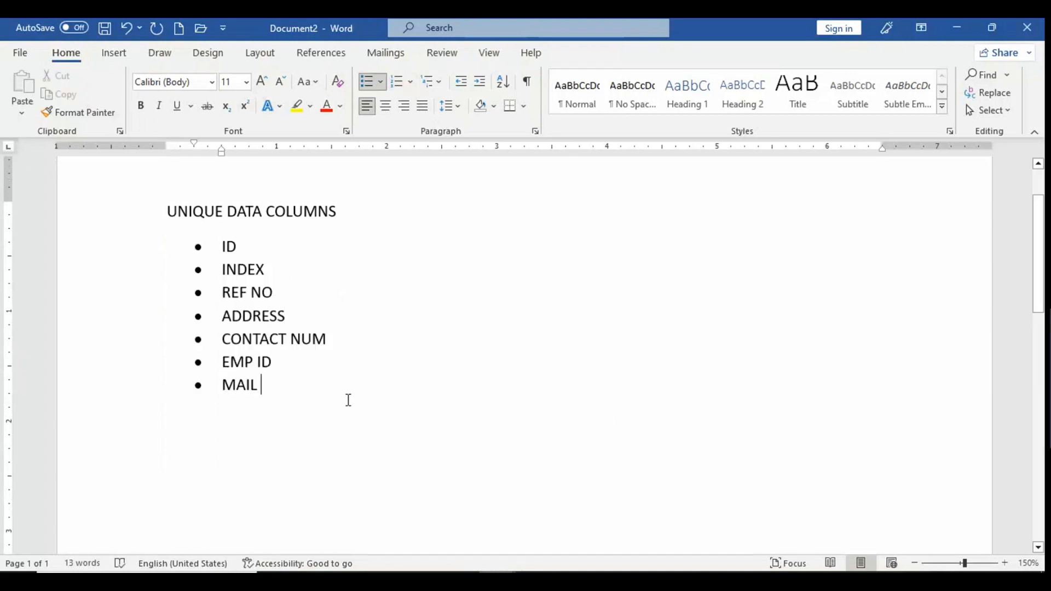
# - End the bulleted list after MAIL and enter the heading REPT DATA COLUMN on a new line below it
pyautogui.press('Return')
pyautogui.press('BackSpace')
pyautogui.press('BackSpace')
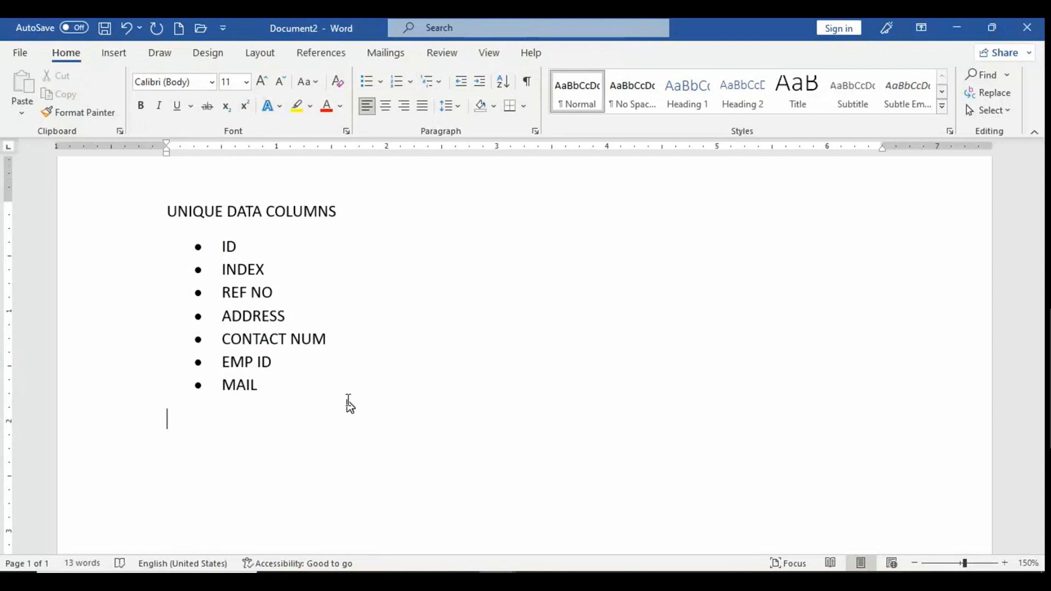
pyautogui.press('alt')
pyautogui.press('r')
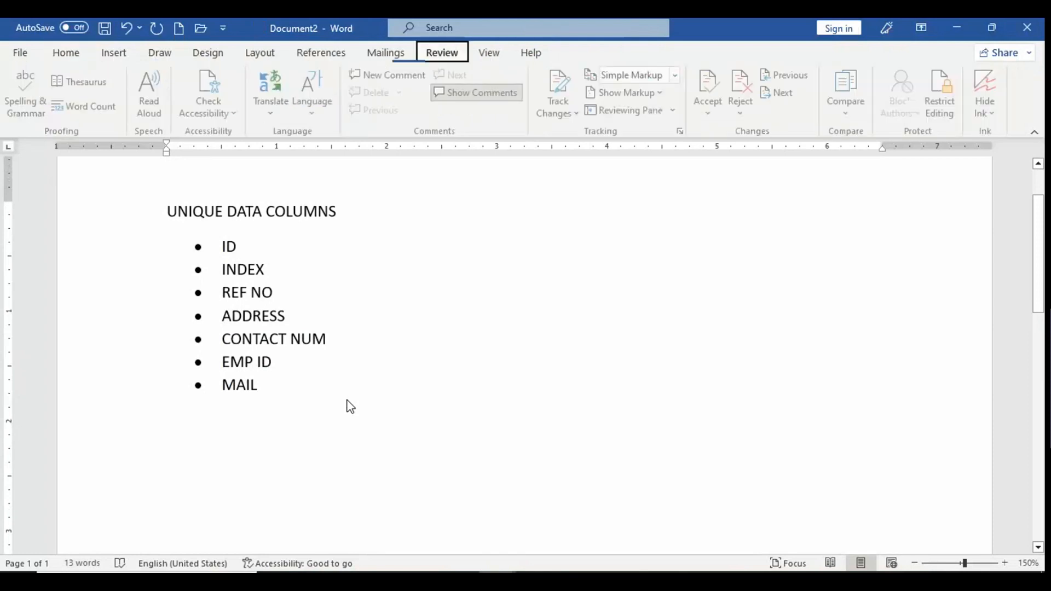
pyautogui.press('e')
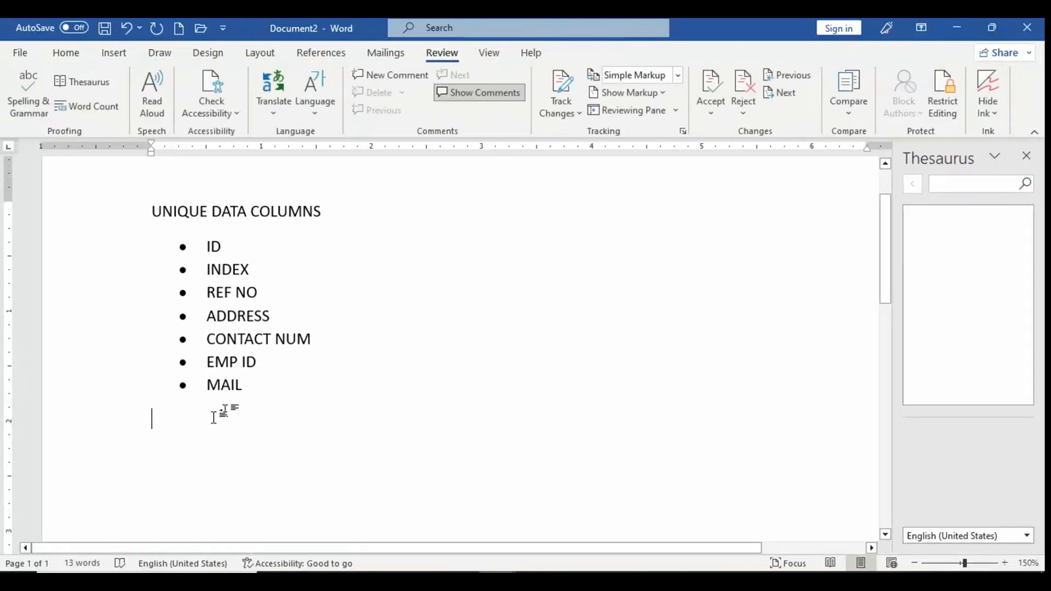
pyautogui.write('REPT ')
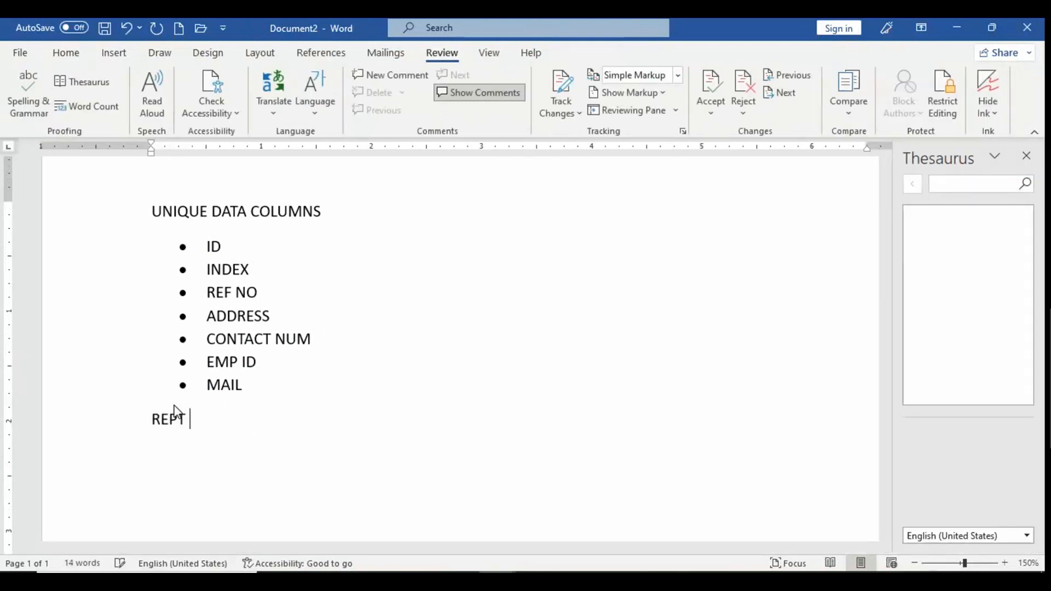
pyautogui.write('DATA COU')
pyautogui.press('BackSpace')
pyautogui.write('LUMN')
pyautogui.press('Return')
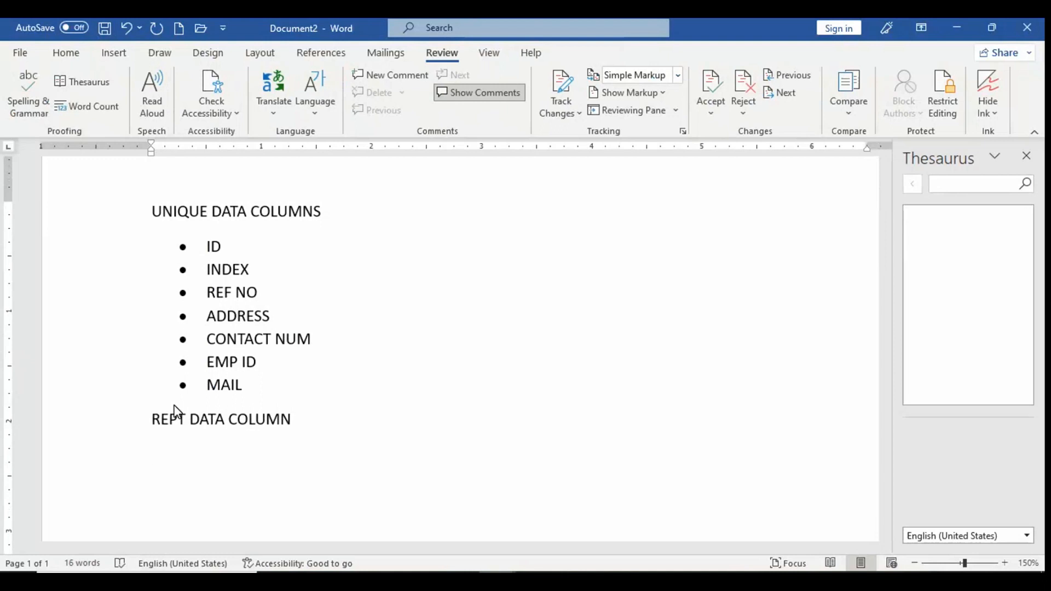
# - Add the lines HIGHLY REPT and MEDIUM REP below the REPT DATA COLUMN heading
pyautogui.write('HIF')
pyautogui.press('BackSpace')
pyautogui.write('GHLY')
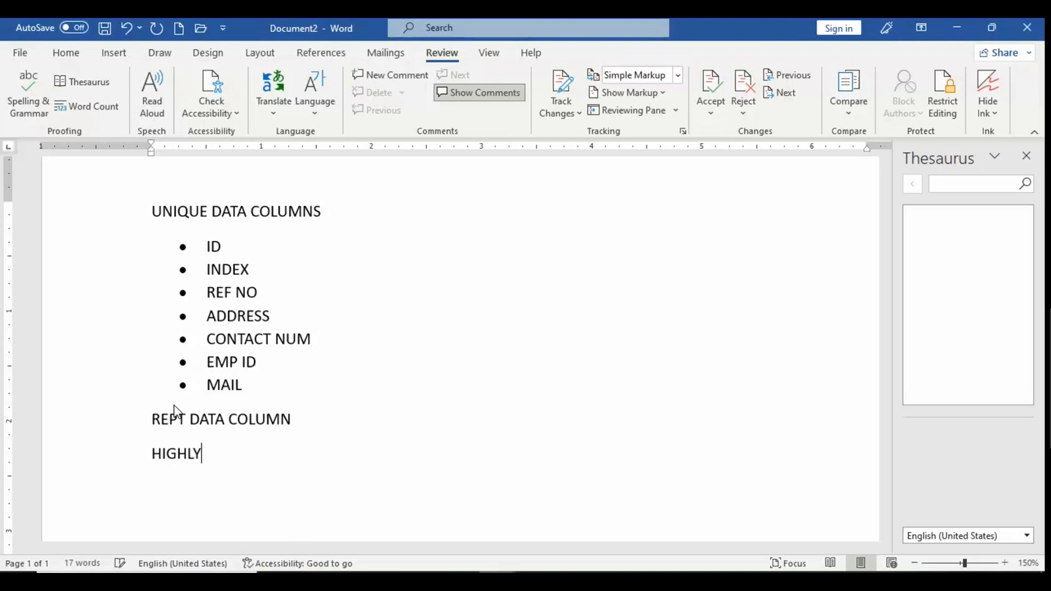
pyautogui.write(' REPT')
pyautogui.press('Return')
pyautogui.press('BackSpace')
pyautogui.press('BackSpace')
pyautogui.write('MEDIUM REP')
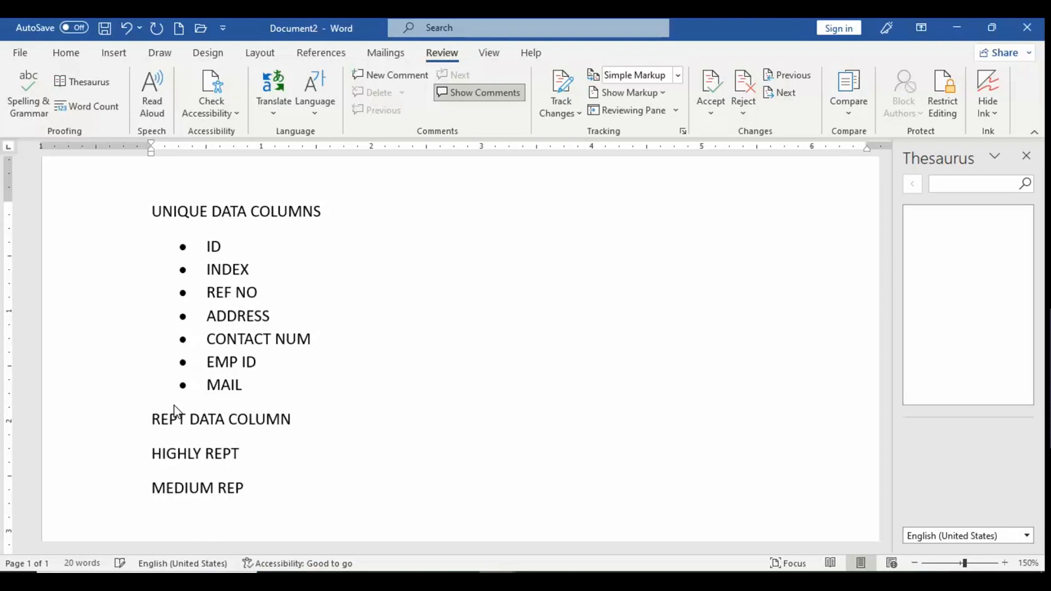
# - Add a third line reading LOW REP OR LUMSUM NO REPT below MEDIUM REP
pyautogui.press('Return')
pyautogui.write('LOW REP')
pyautogui.press('Return')
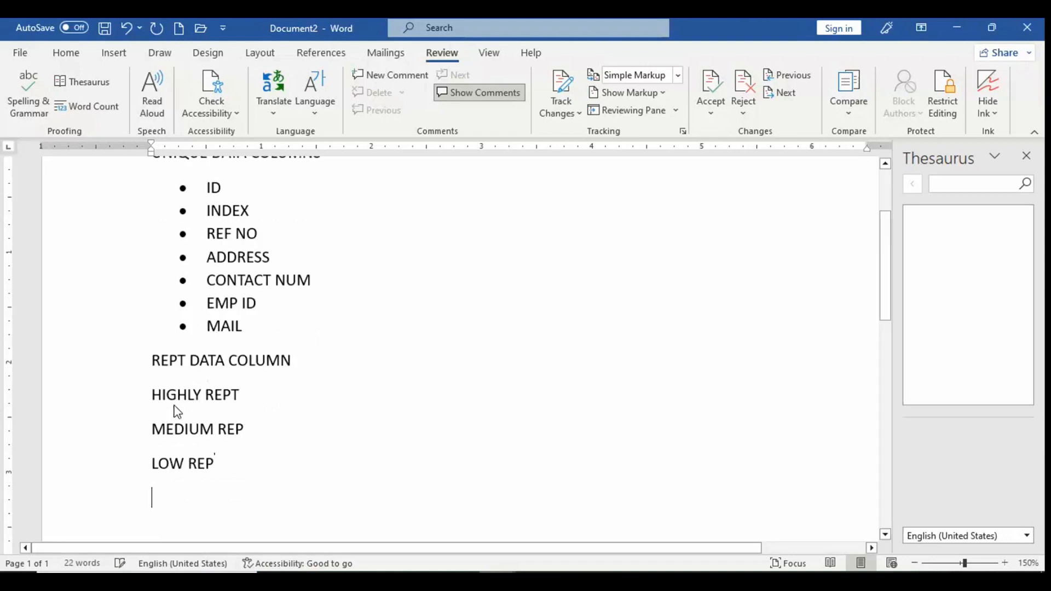
pyautogui.press('BackSpace')
pyautogui.write('OR L')
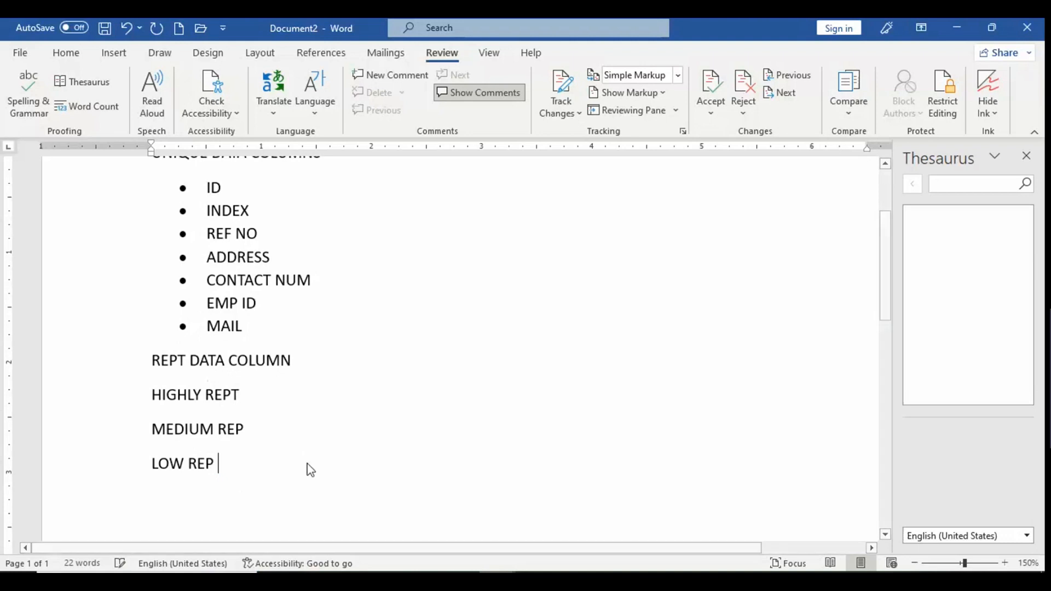
pyautogui.write('UM')
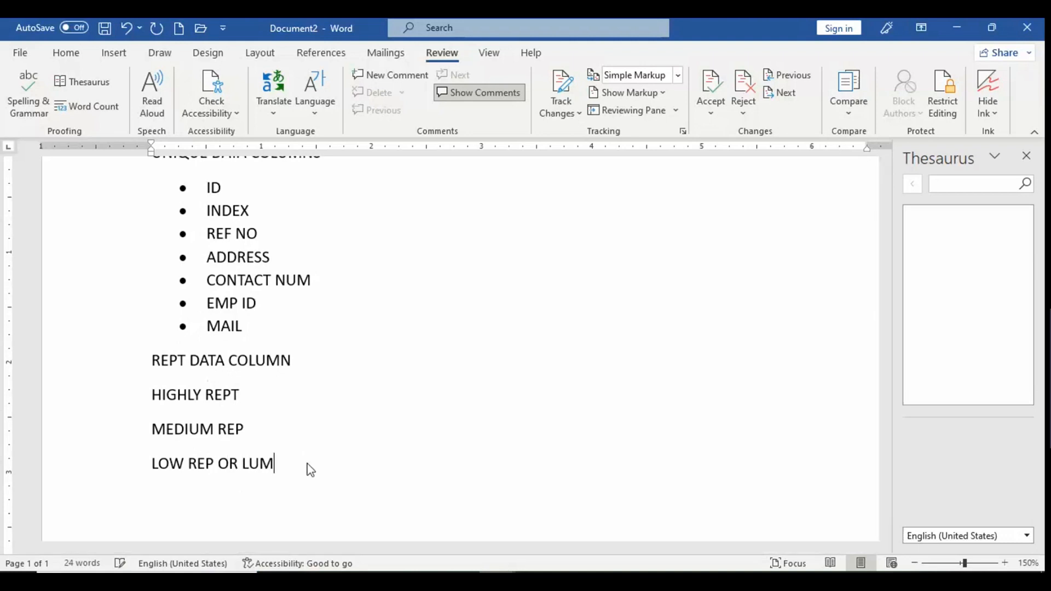
pyautogui.write('SUM NO REPT')
pyautogui.press('Return')
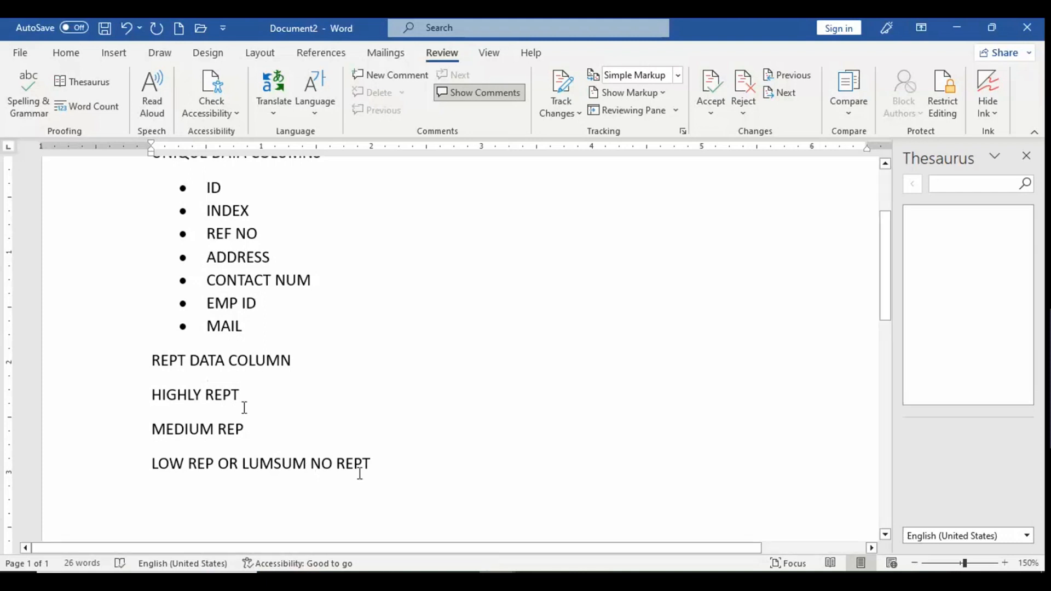
# - Format the three lines from HIGHLY REPT to LOW REP OR LUMSUM NO REPT as a numbered list
pyautogui.click(171, 360)
pyautogui.moveTo(153, 394); pyautogui.dragTo(380, 471)
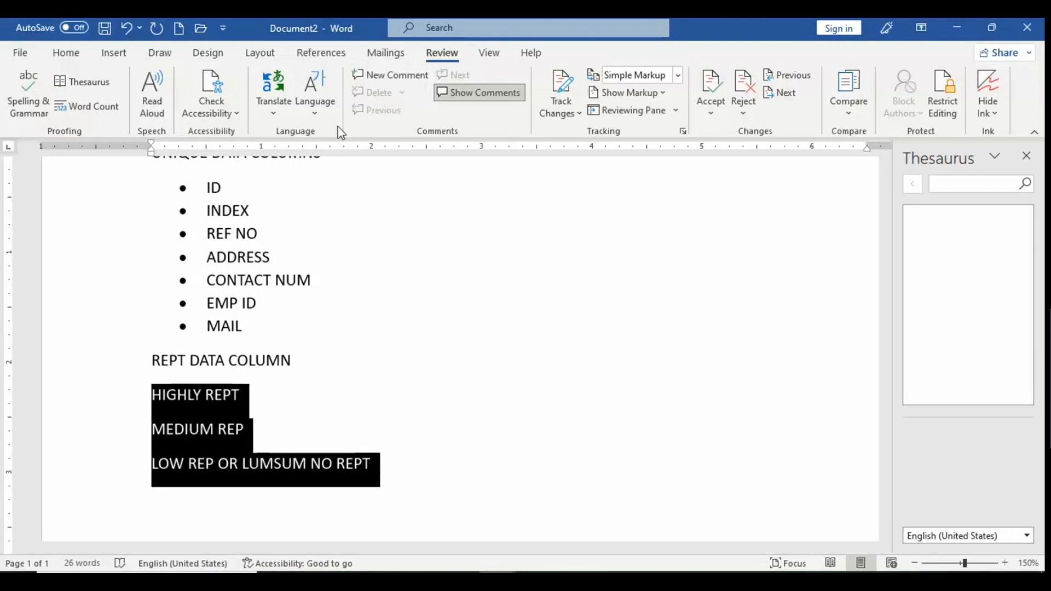
pyautogui.click(67, 53)
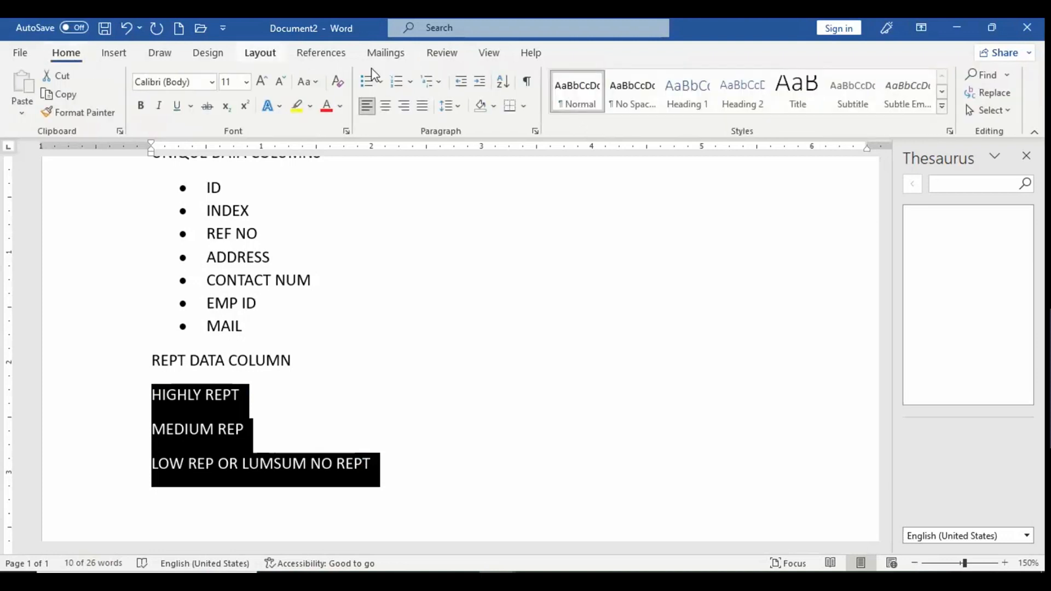
pyautogui.click(396, 82)
pyautogui.click(353, 374)
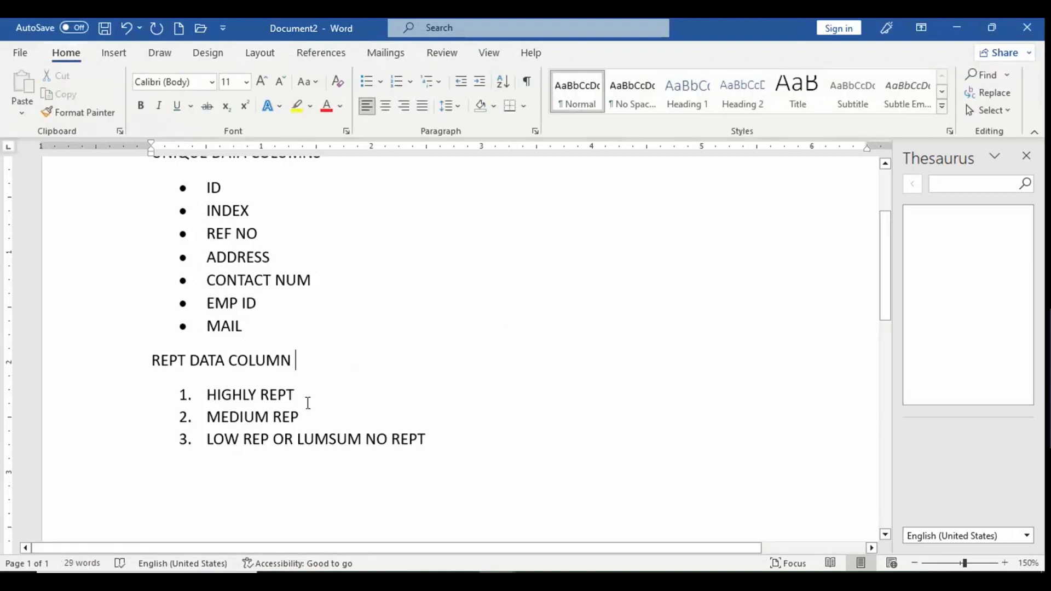
# - Append "= one and two strings is rept continuously" to the HIGHLY REPT item
pyautogui.click(312, 387)
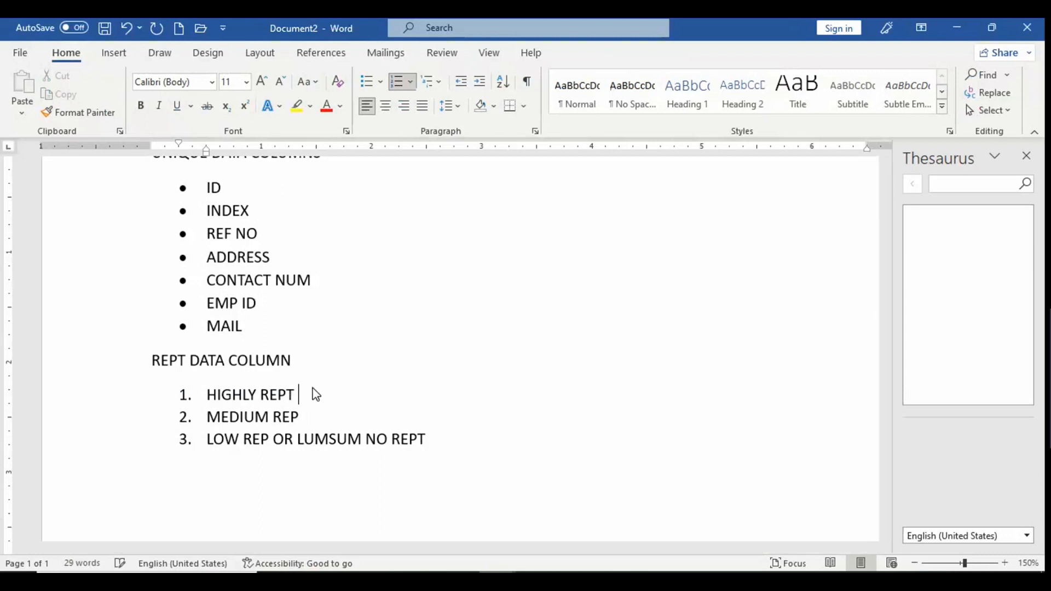
pyautogui.write('=')
pyautogui.write(' ONE AU')
pyautogui.press('BackSpace')
pyautogui.press('BackSpace')
pyautogui.press('BackSpace')
pyautogui.press('BackSpace')
pyautogui.press('BackSpace')
pyautogui.press('BackSpace')
pyautogui.write('one and ')
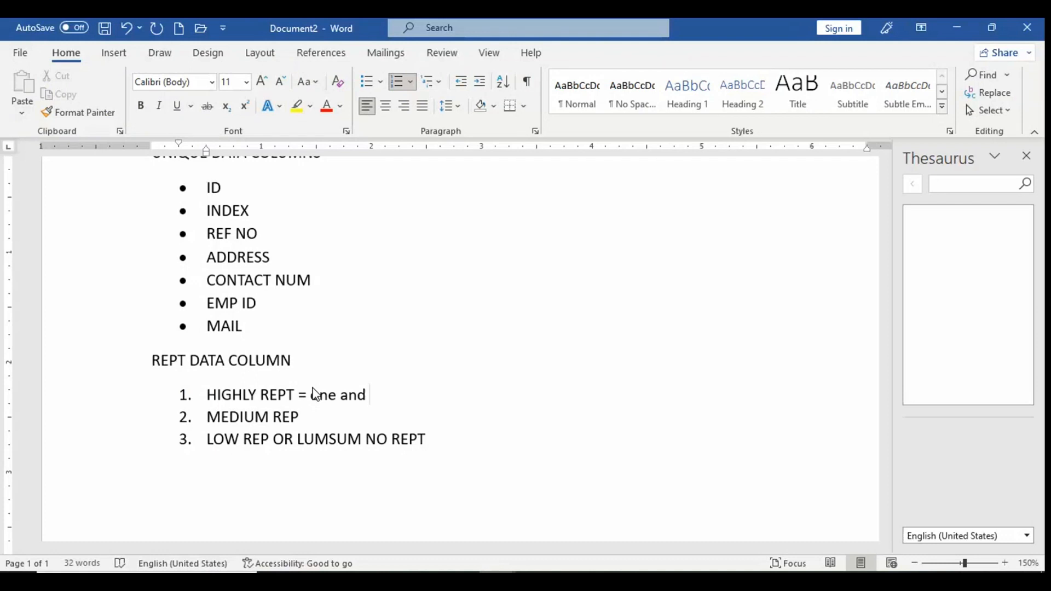
pyautogui.write('two string')
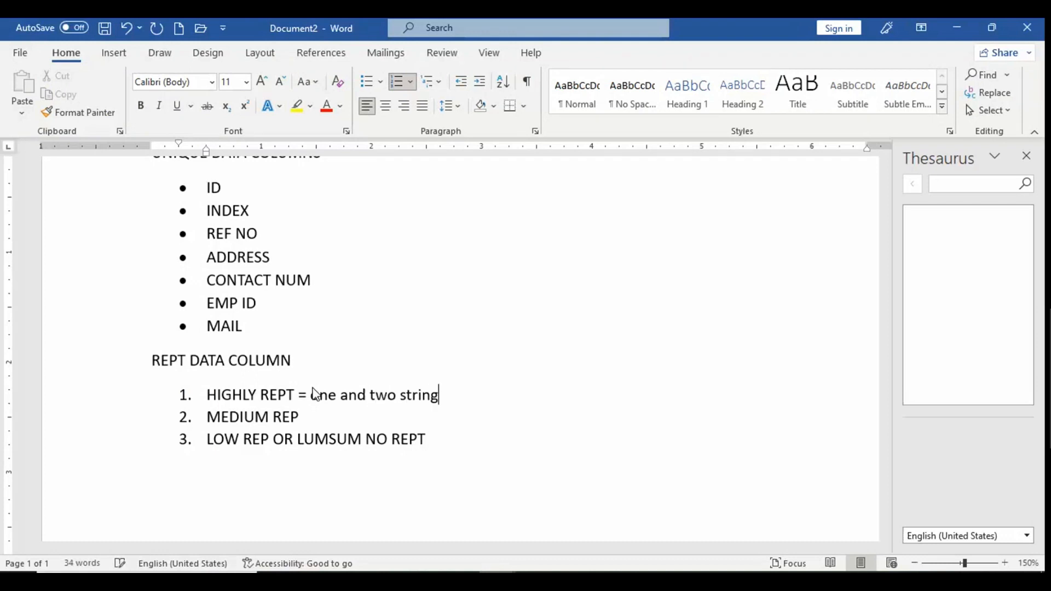
pyautogui.write('s is rept co')
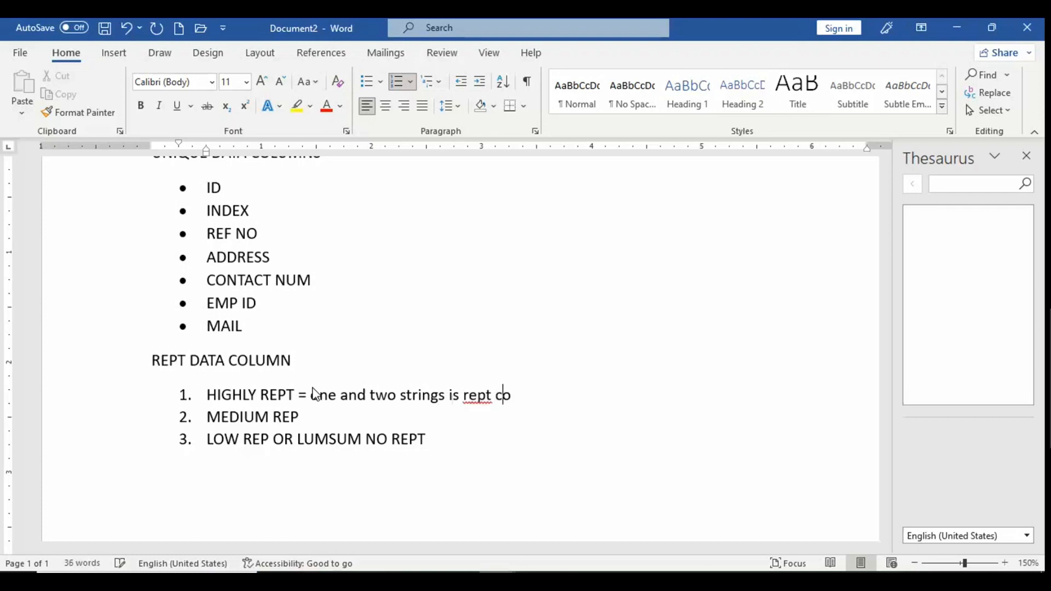
pyautogui.write('ntinuously')
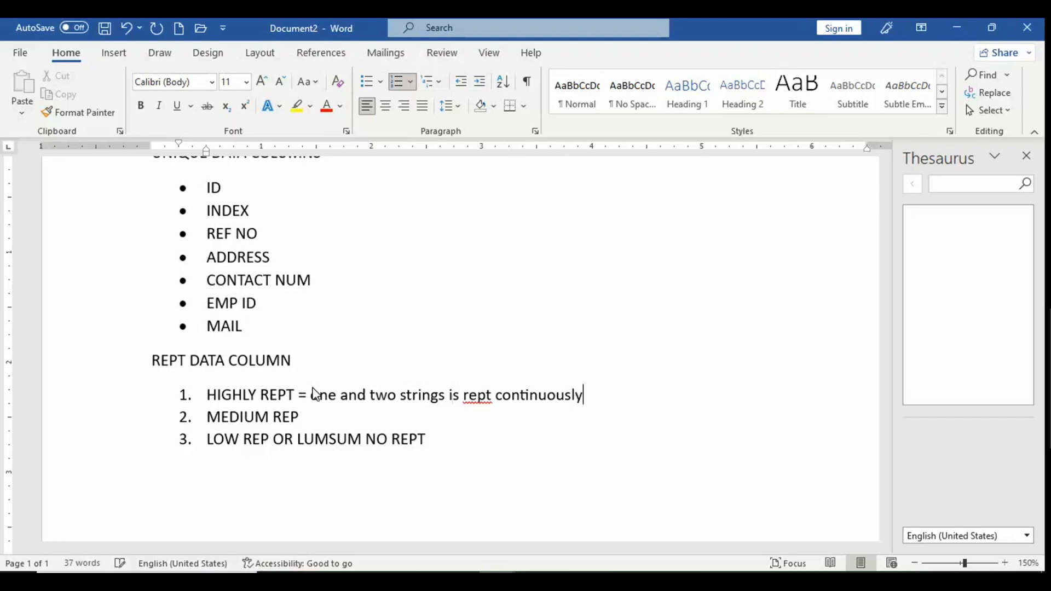
pyautogui.press('Return')
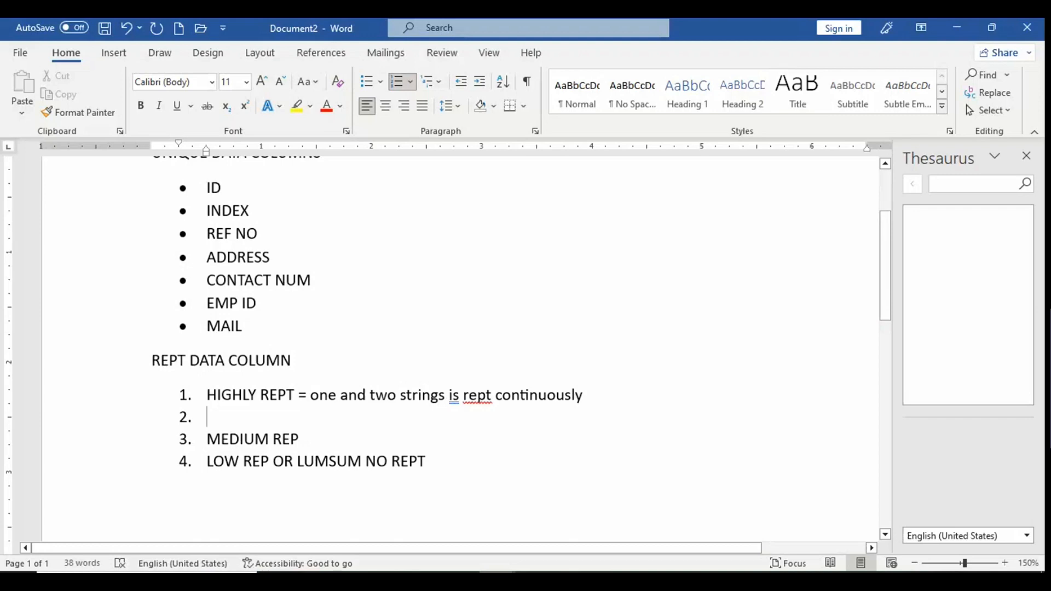
pyautogui.press('BackSpace')
pyautogui.press('Return')
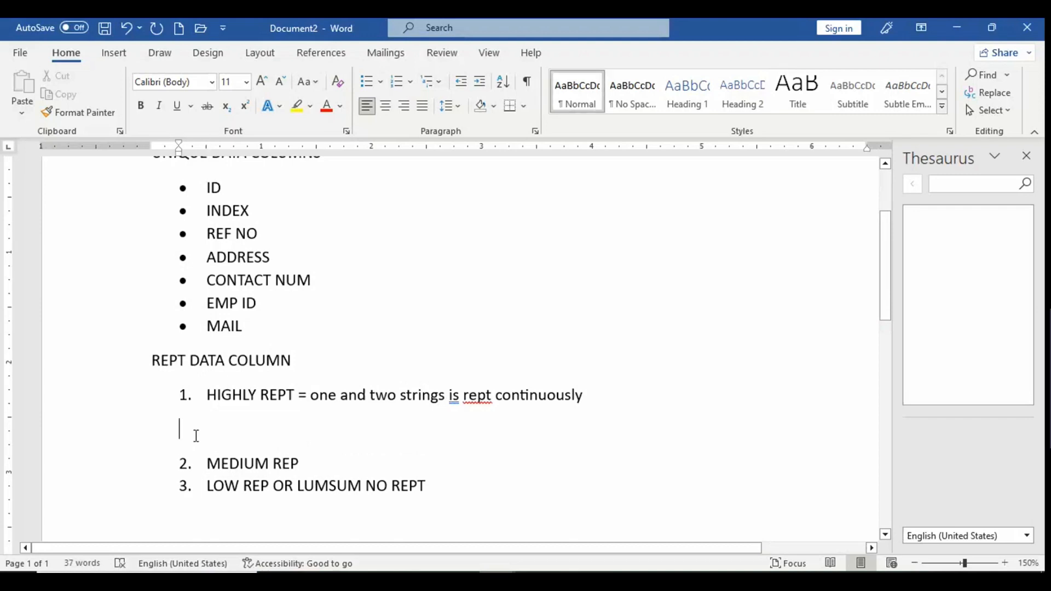
pyautogui.press('BackSpace')
pyautogui.press('BackSpace')
pyautogui.press('BackSpace')
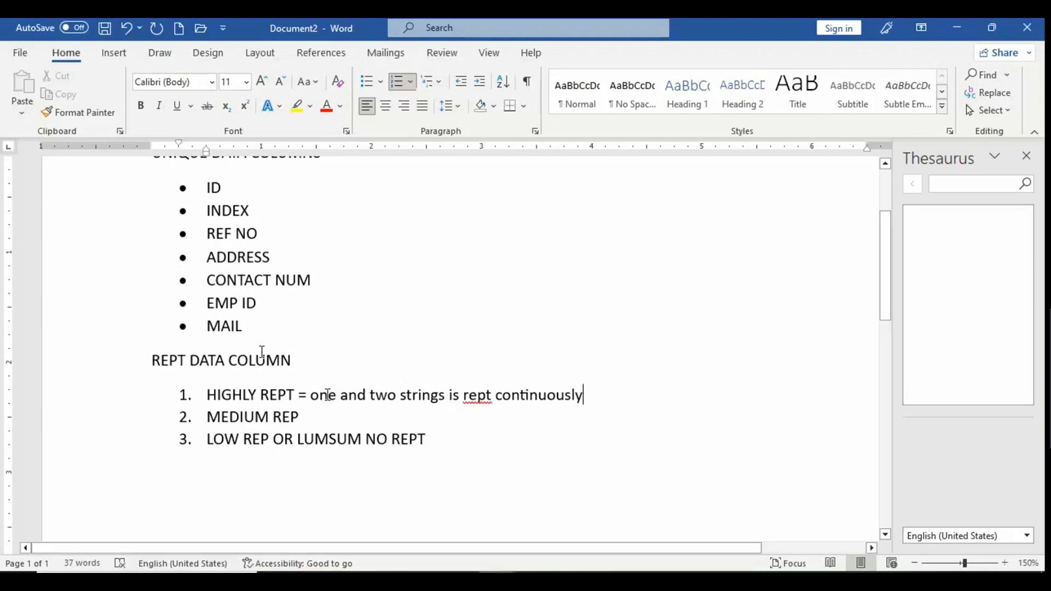
# - Add an equals sign after MEDIUM REP in the second numbered item
pyautogui.click(322, 416)
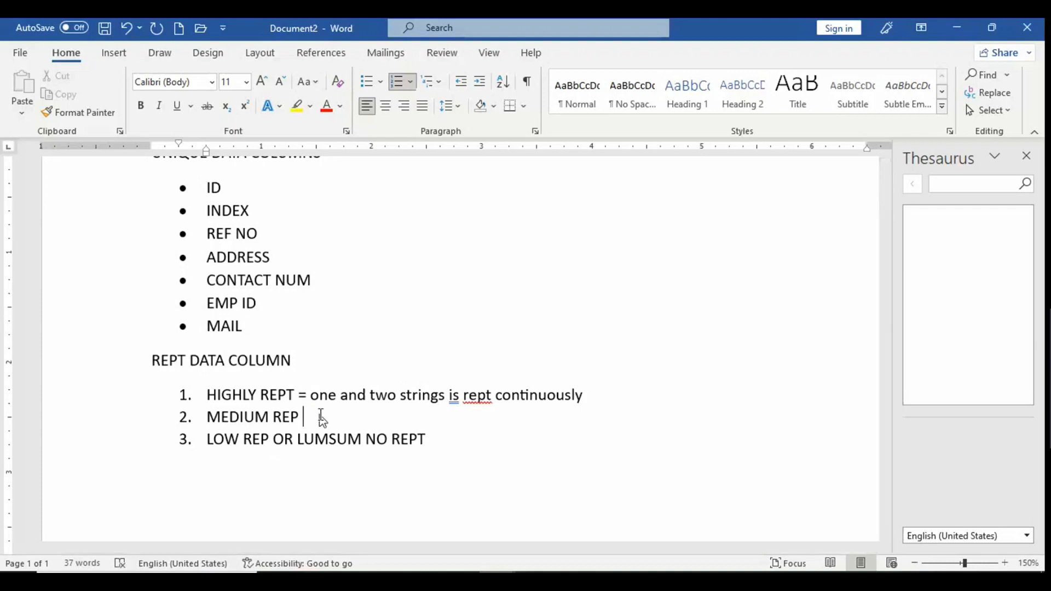
pyautogui.write('=')
pyautogui.press('BackSpace')
pyautogui.write('=')
# - Extend the HIGHLY REPT item with the example "= country : usa"
pyautogui.click(627, 381)
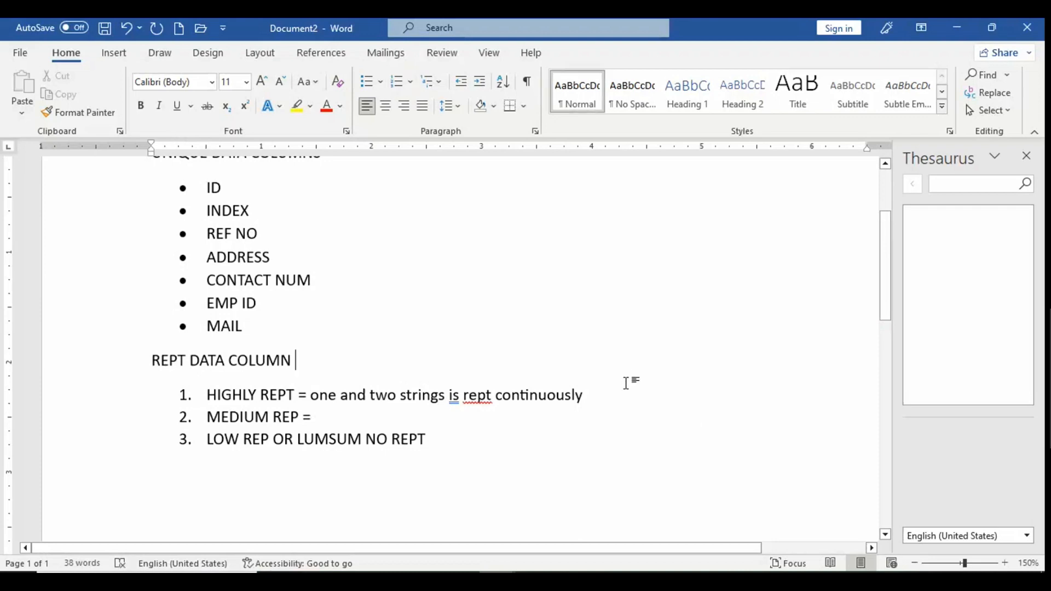
pyautogui.click(619, 400)
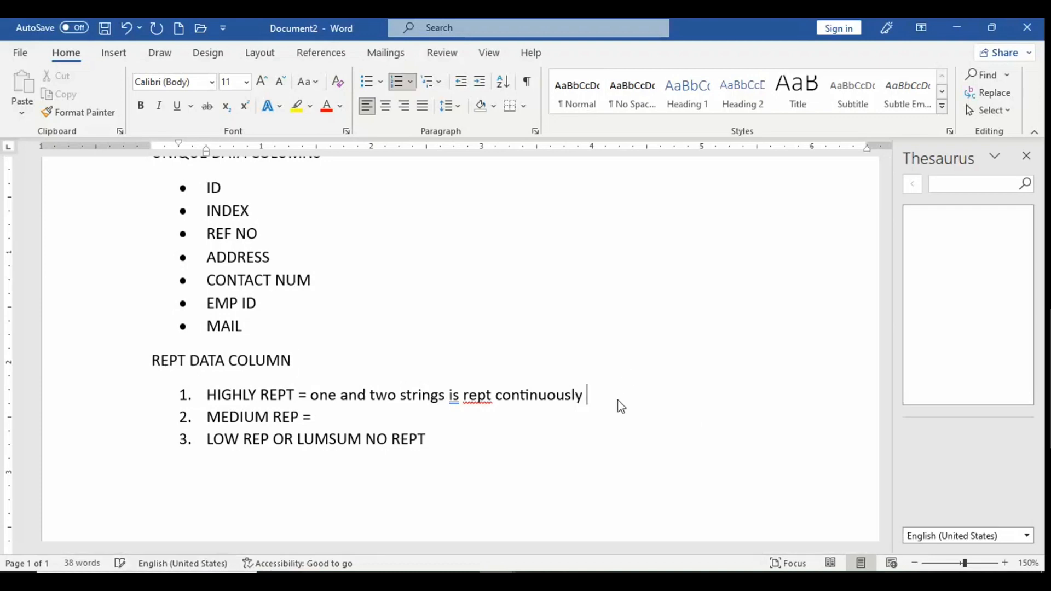
pyautogui.write('= country')
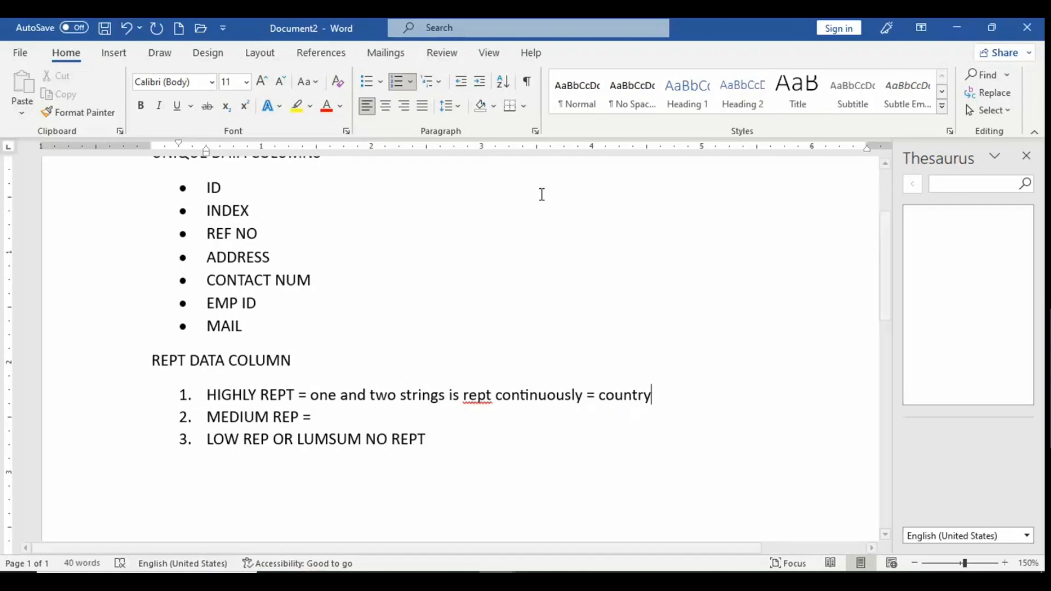
pyautogui.click(399, 413)
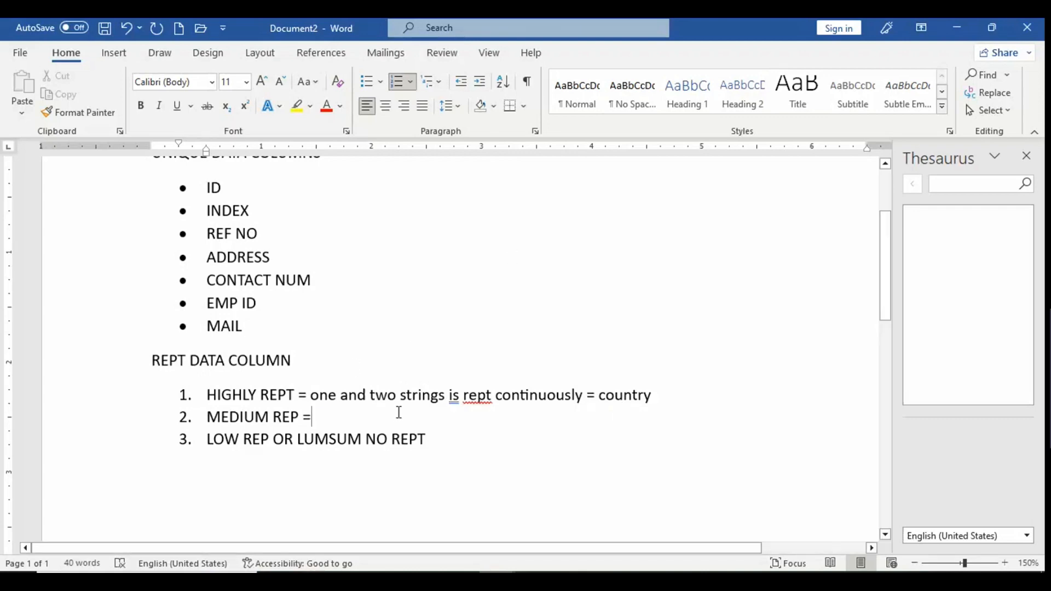
pyautogui.click(677, 380)
pyautogui.click(674, 393)
pyautogui.write(': y')
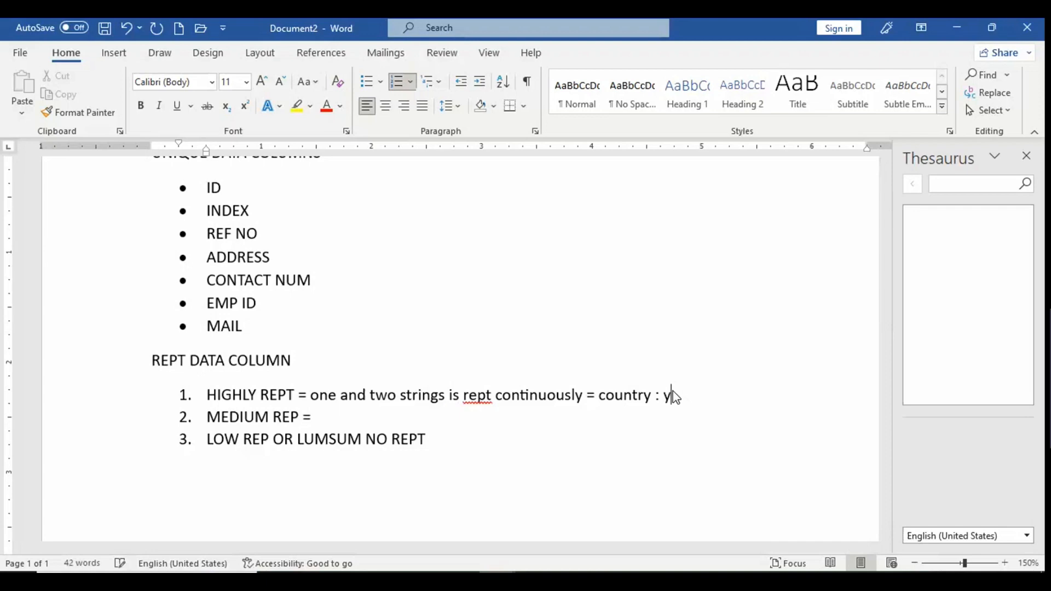
pyautogui.press('BackSpace')
pyautogui.write('un')
pyautogui.press('BackSpace')
pyautogui.write('sa')
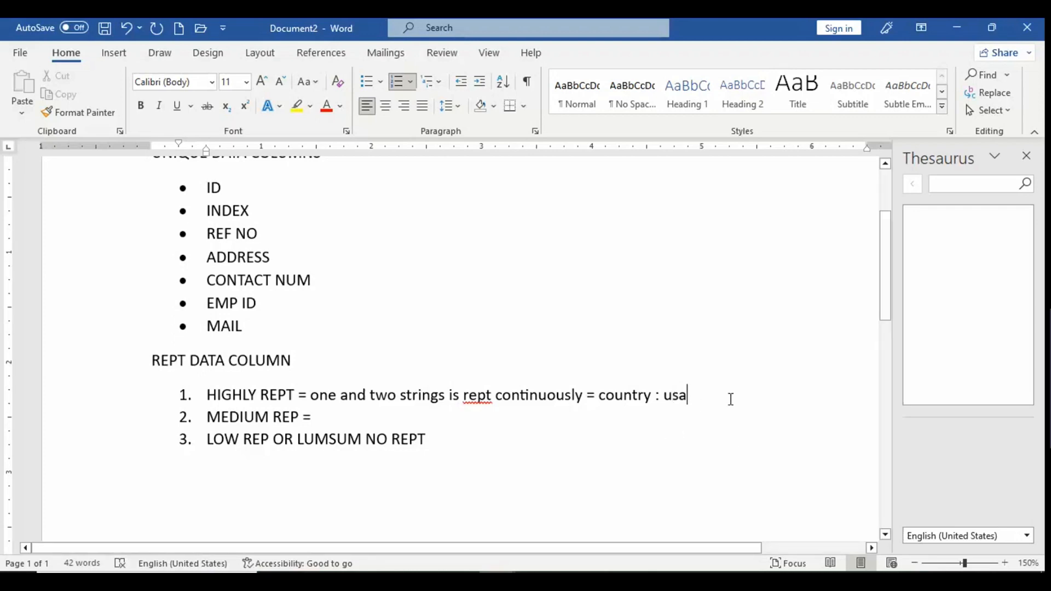
# - Append "= delete or use as central heading" to the end of the HIGHLY REPT item
pyautogui.write(' = delt')
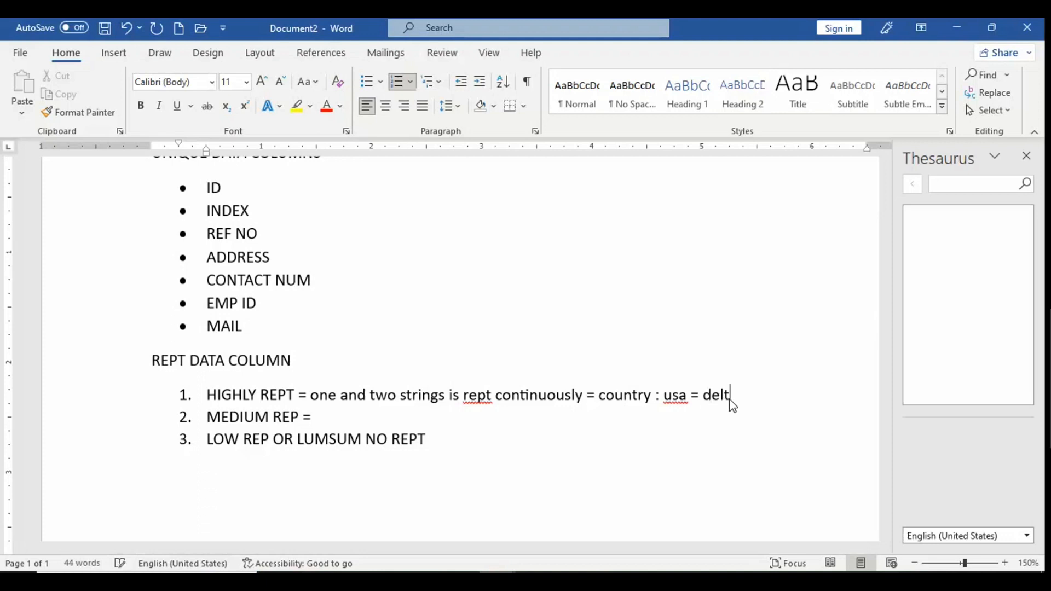
pyautogui.write('e')
pyautogui.press('BackSpace')
pyautogui.press('BackSpace')
pyautogui.press('BackSpace')
pyautogui.press('BackSpace')
pyautogui.write('elete or use as centra')
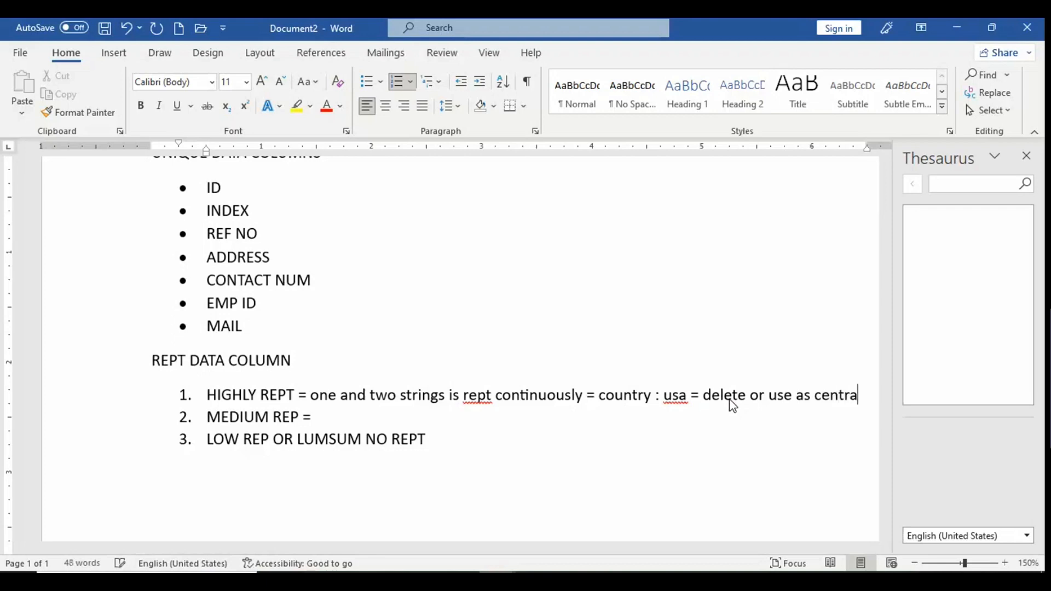
pyautogui.write('l heading')
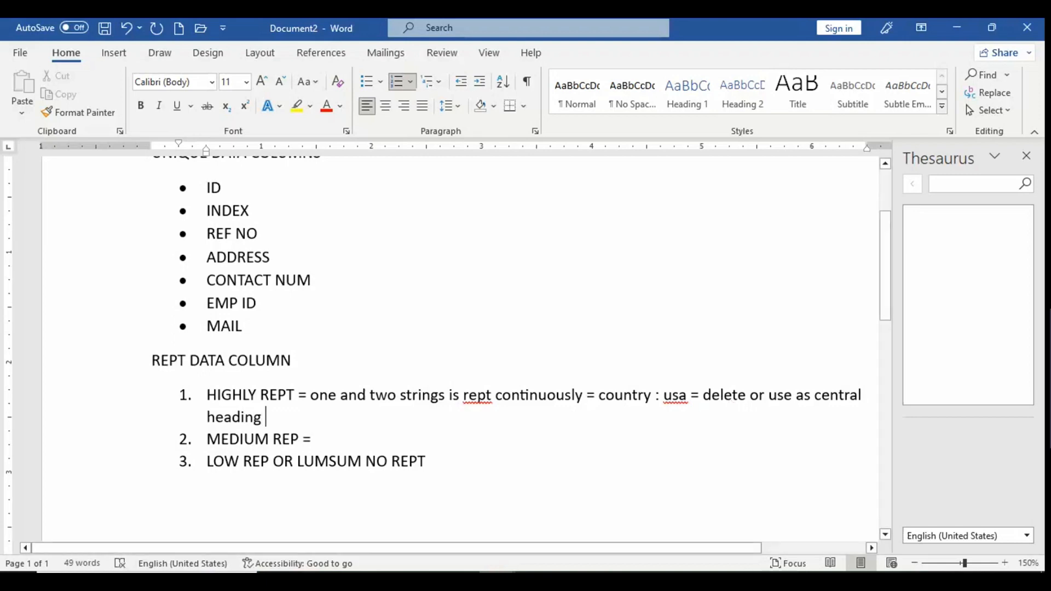
# - Switch to the Book1 workbook in Excel and display the filter values of the Country/Region column on Sheet1
pyautogui.click(717, 582)
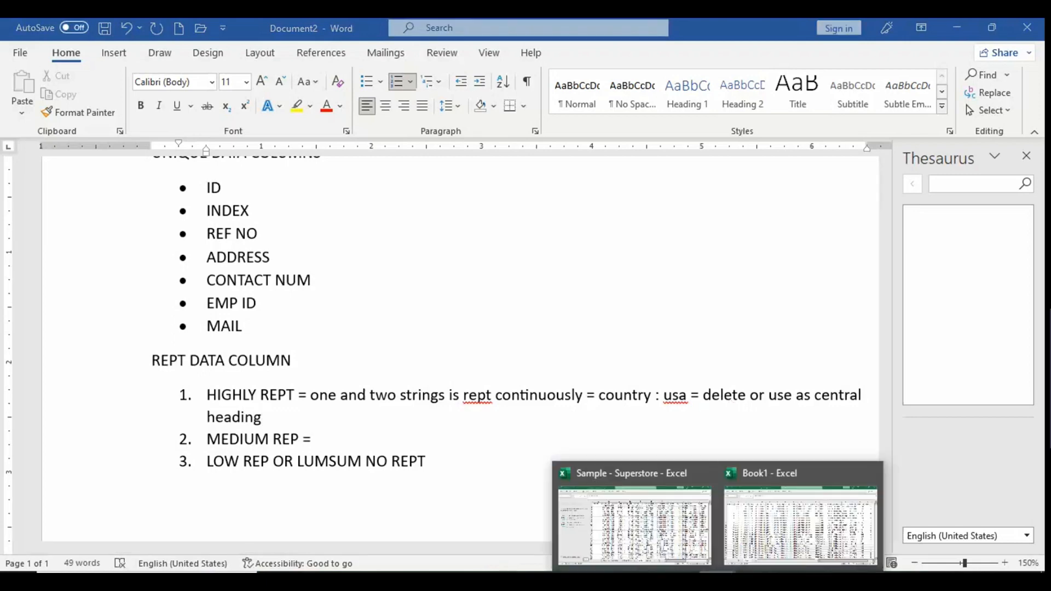
pyautogui.click(783, 531)
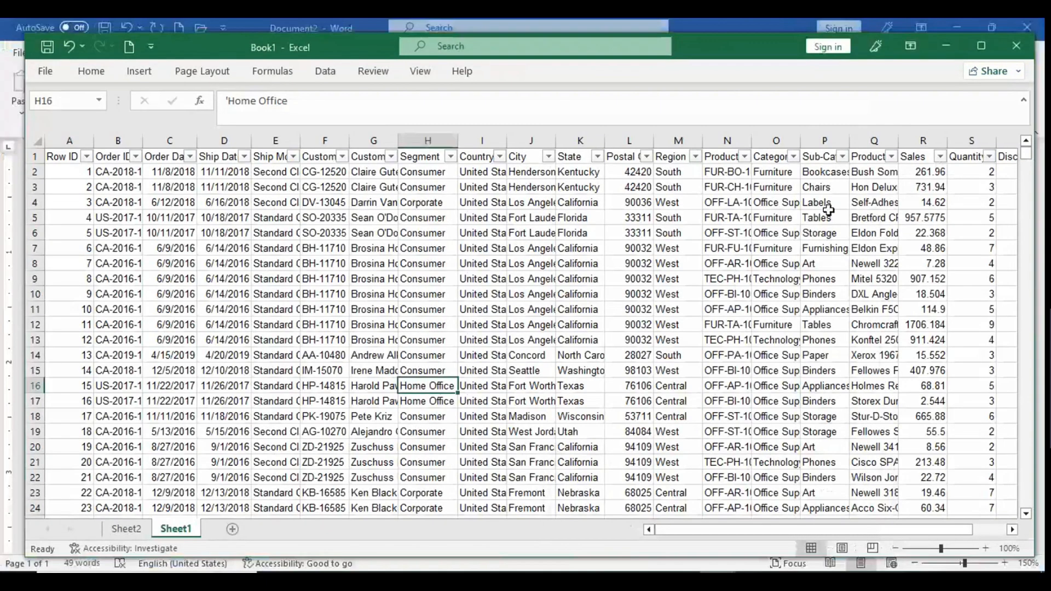
pyautogui.click(500, 157)
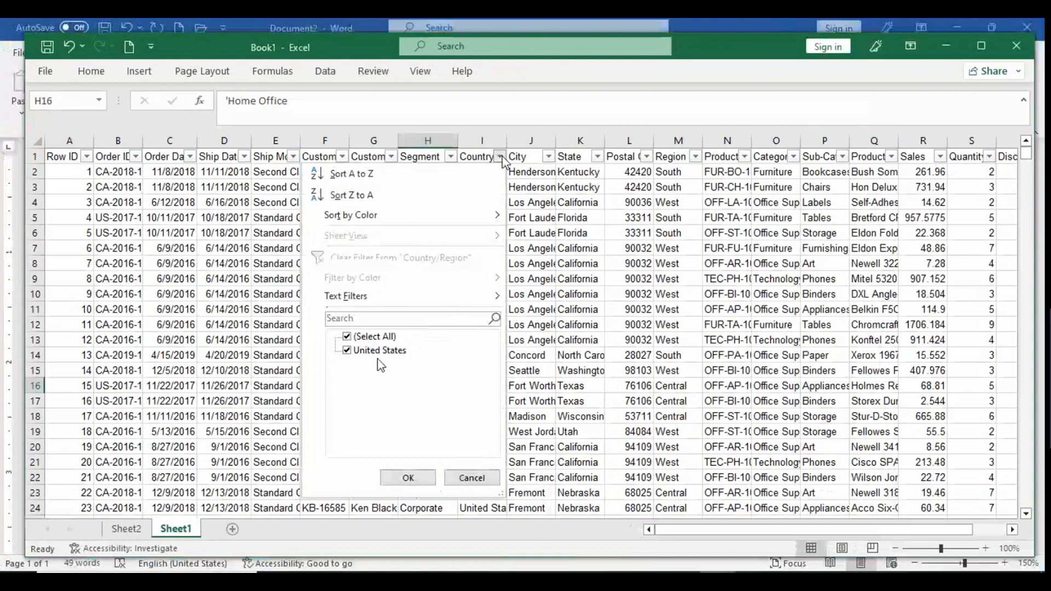
# - Close the Country/Region filter list unchanged, return to Word and describe MEDIUM REP as "most important in creation of groups"
pyautogui.click(469, 478)
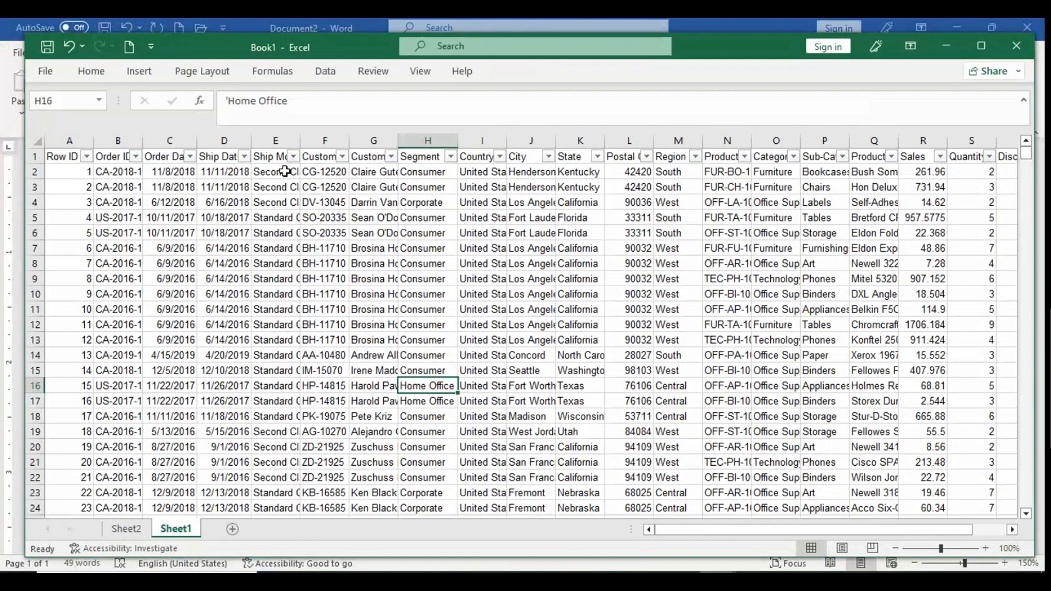
pyautogui.hotkey('alt', 'Tab')
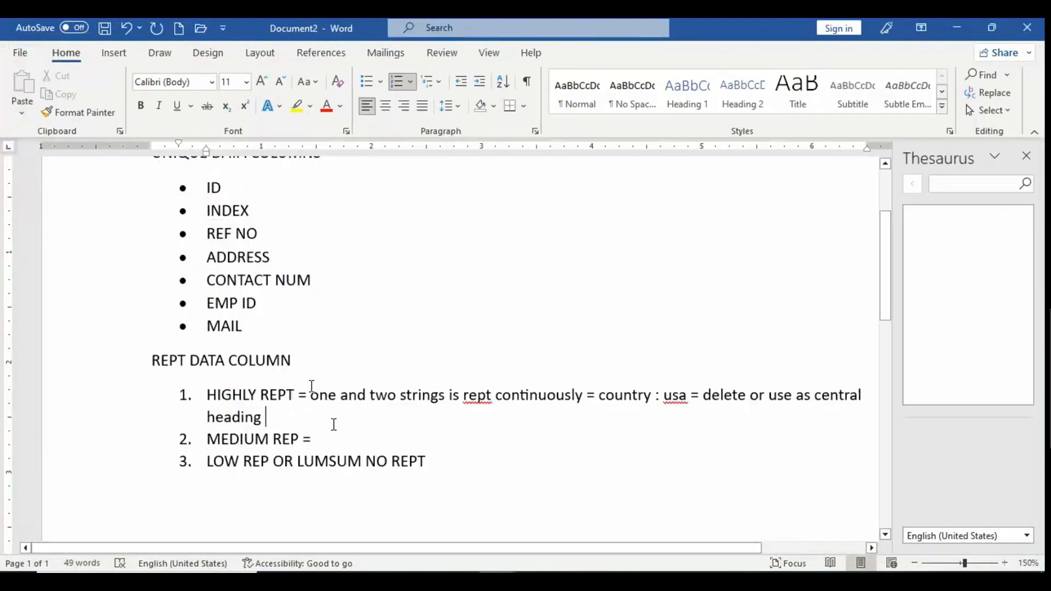
pyautogui.click(363, 442)
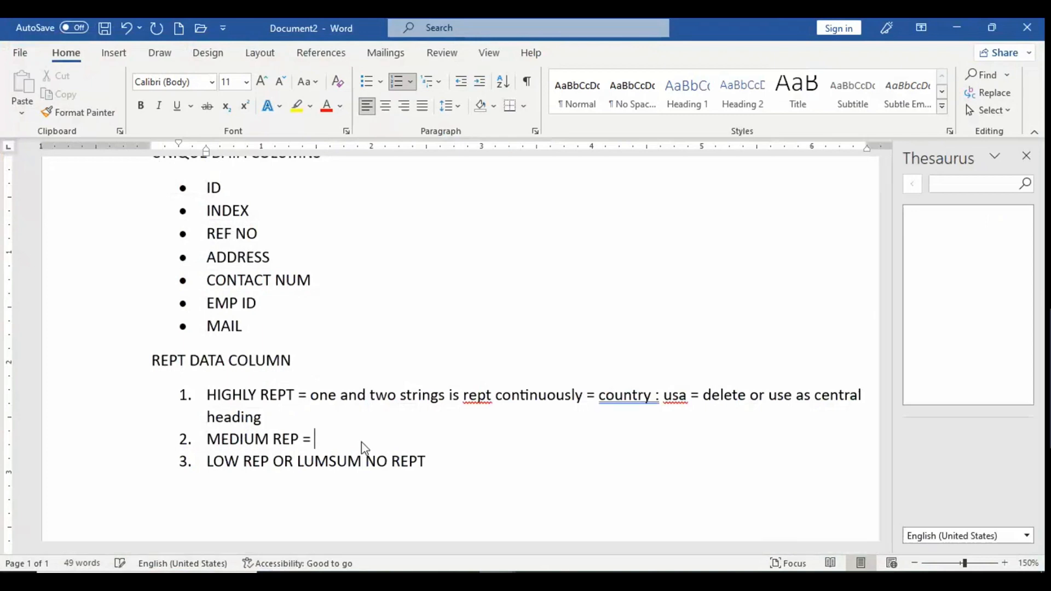
pyautogui.write('most important in')
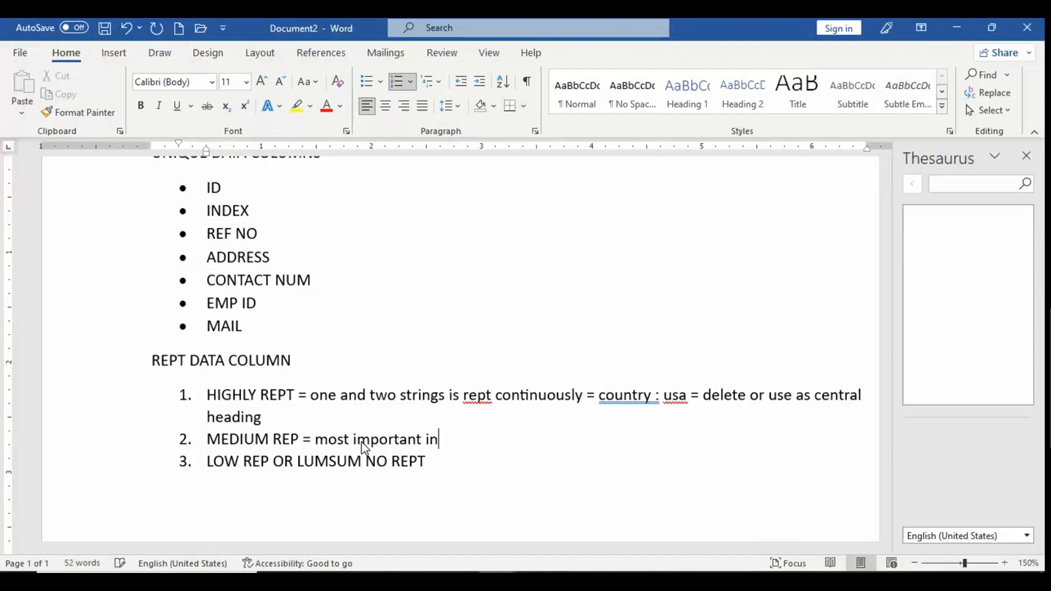
pyautogui.write(' creation of groups')
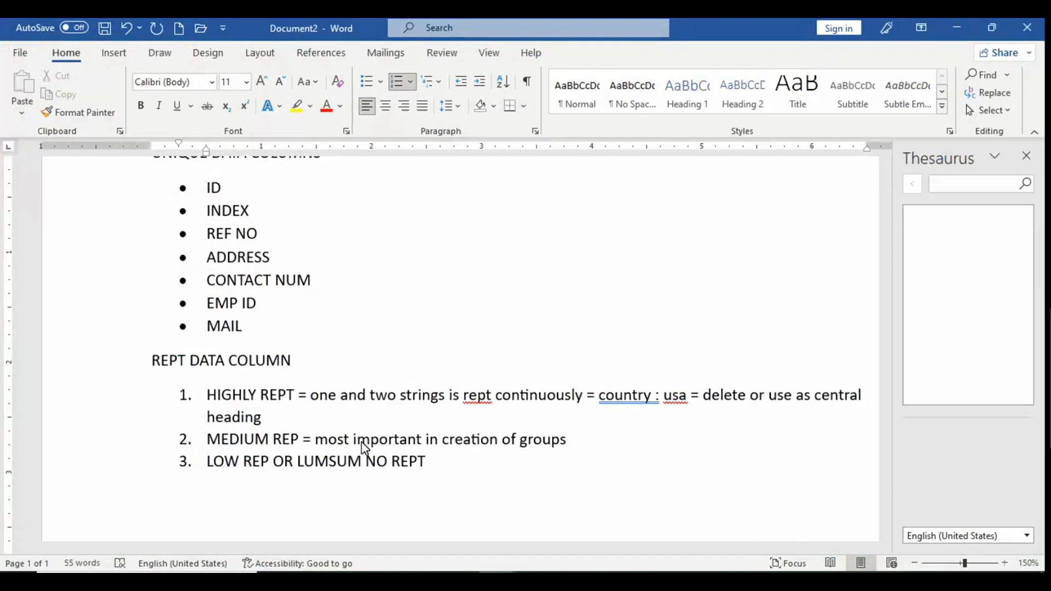
# - Extend the MEDIUM REP item with "or divide data in multi sub short table ="
pyautogui.write('or divige')
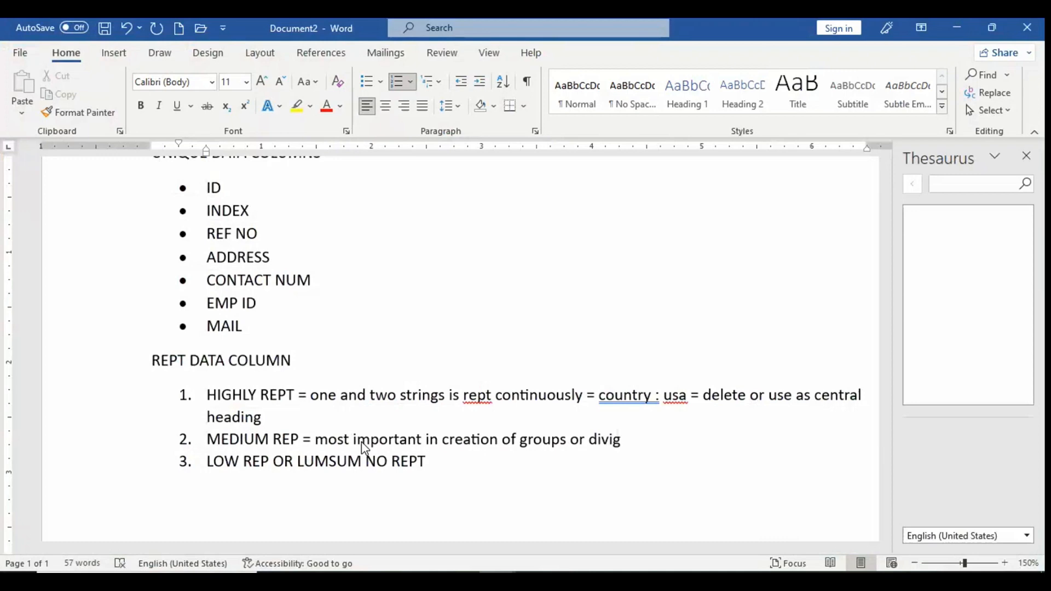
pyautogui.press('BackSpace')
pyautogui.press('BackSpace')
pyautogui.write('de data in multi')
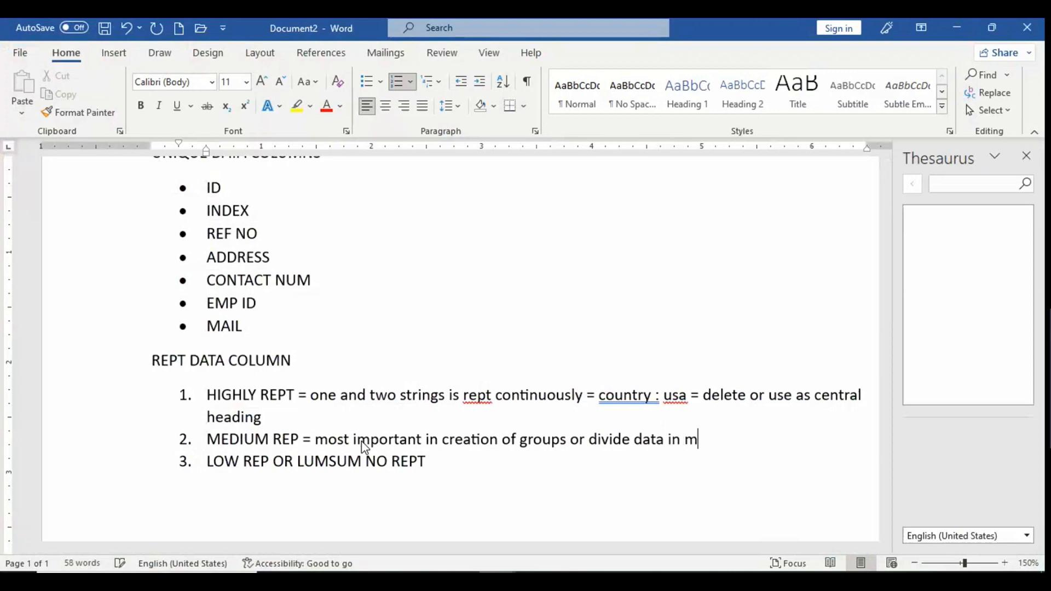
pyautogui.write('sub sh')
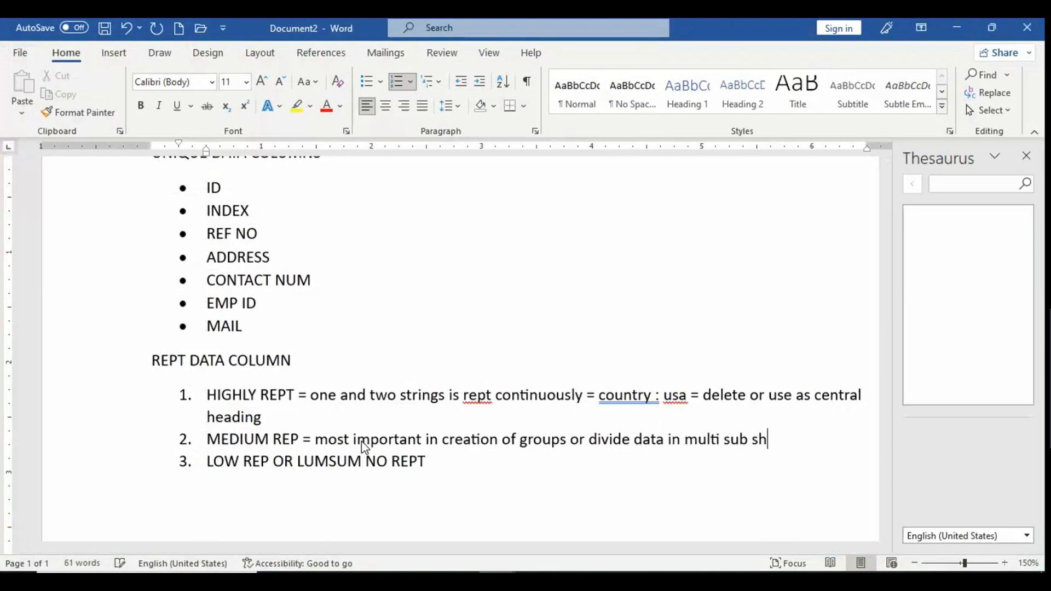
pyautogui.write('ort table')
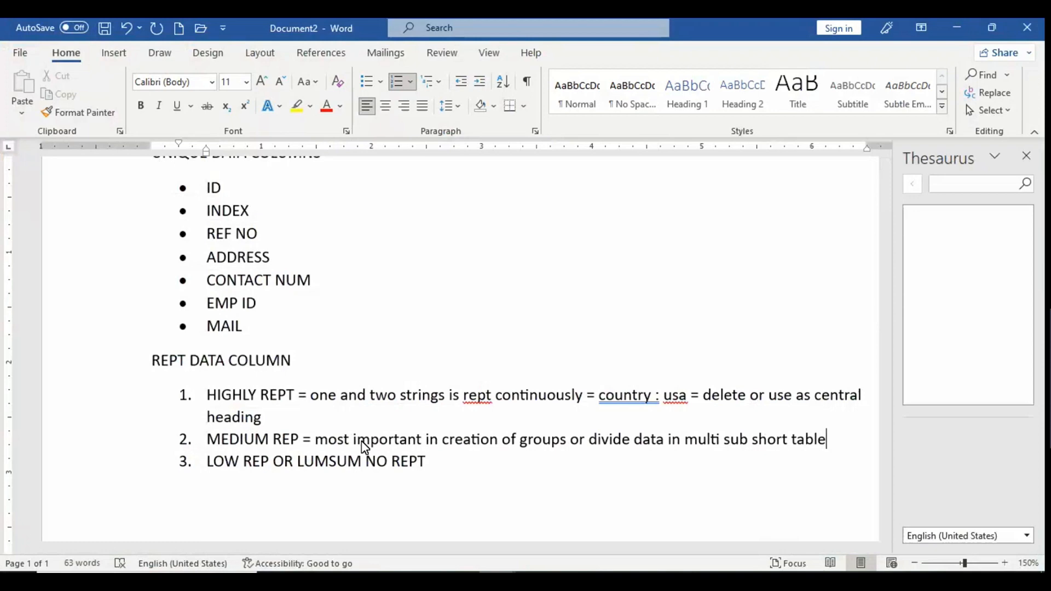
pyautogui.write(':')
pyautogui.press('BackSpace')
pyautogui.write('=')
# - Check the columns in the Book1 workbook in Excel and add a "Date" bullet below MAIL in the Word document
pyautogui.click(724, 581)
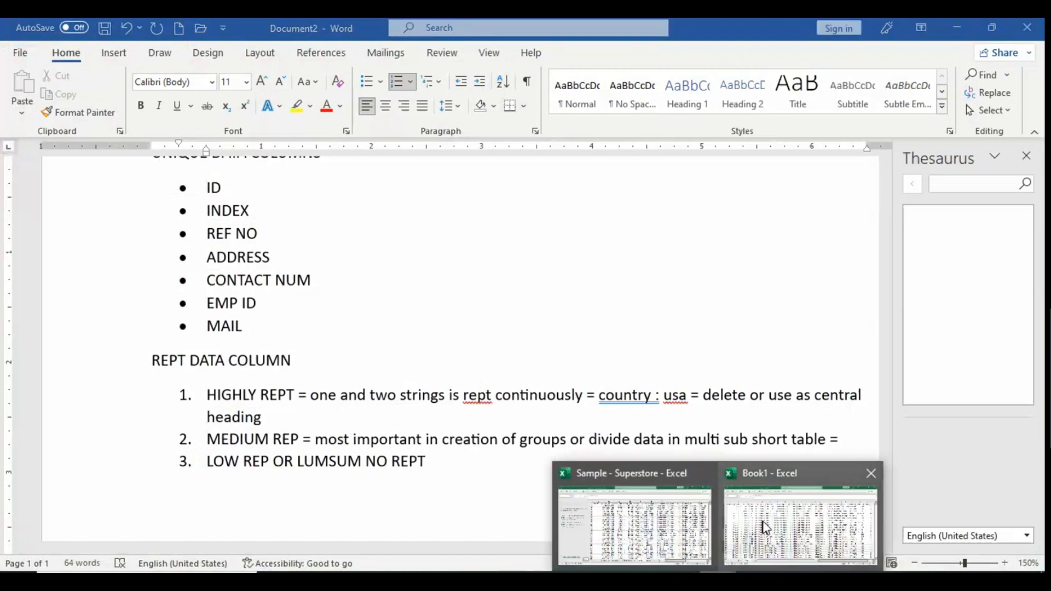
pyautogui.click(765, 529)
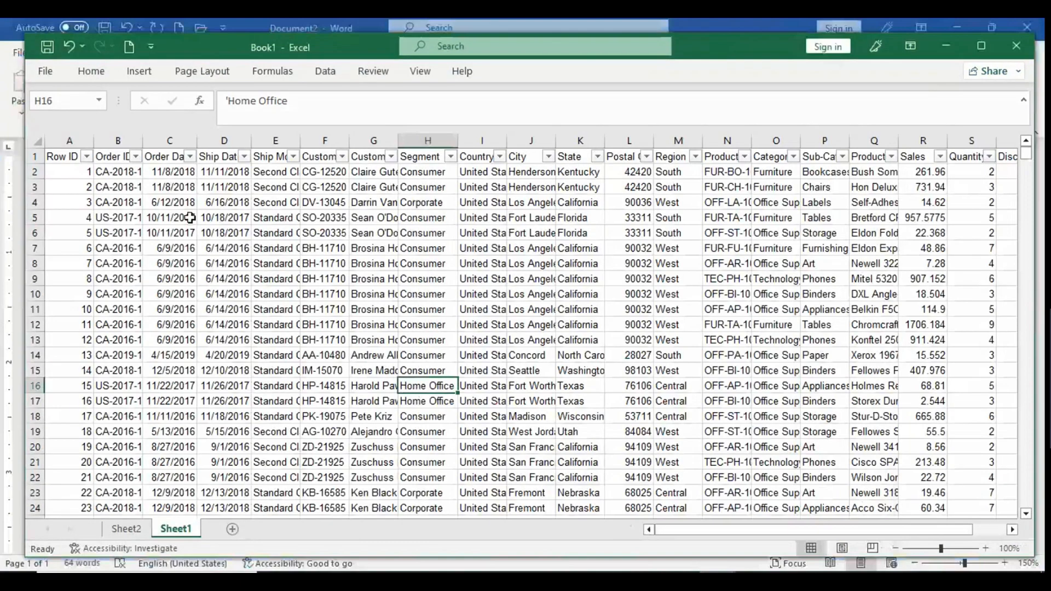
pyautogui.hotkey('alt', 'Tab')
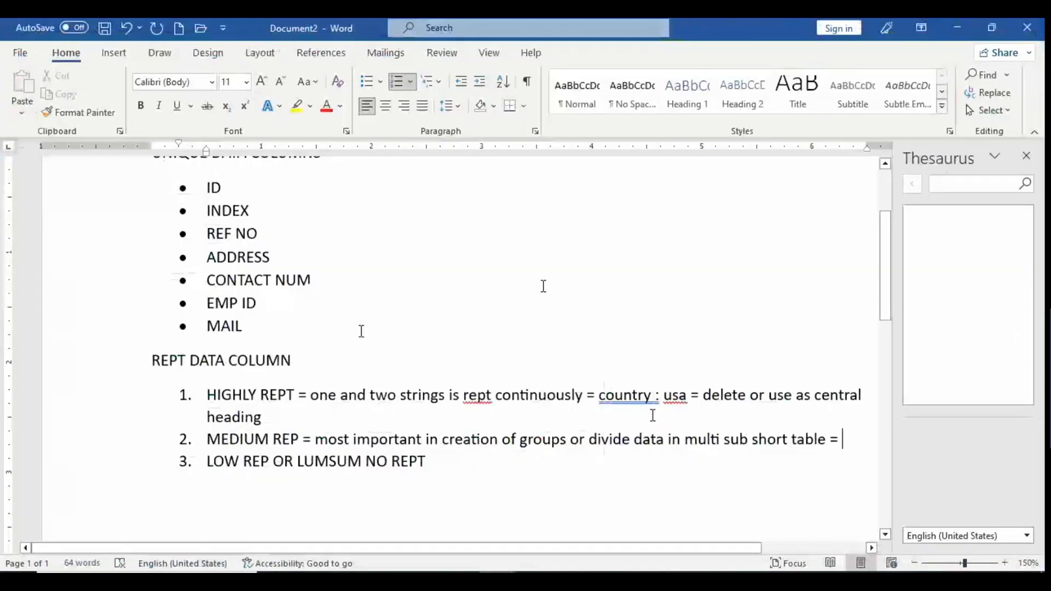
pyautogui.click(262, 325)
pyautogui.press('Return')
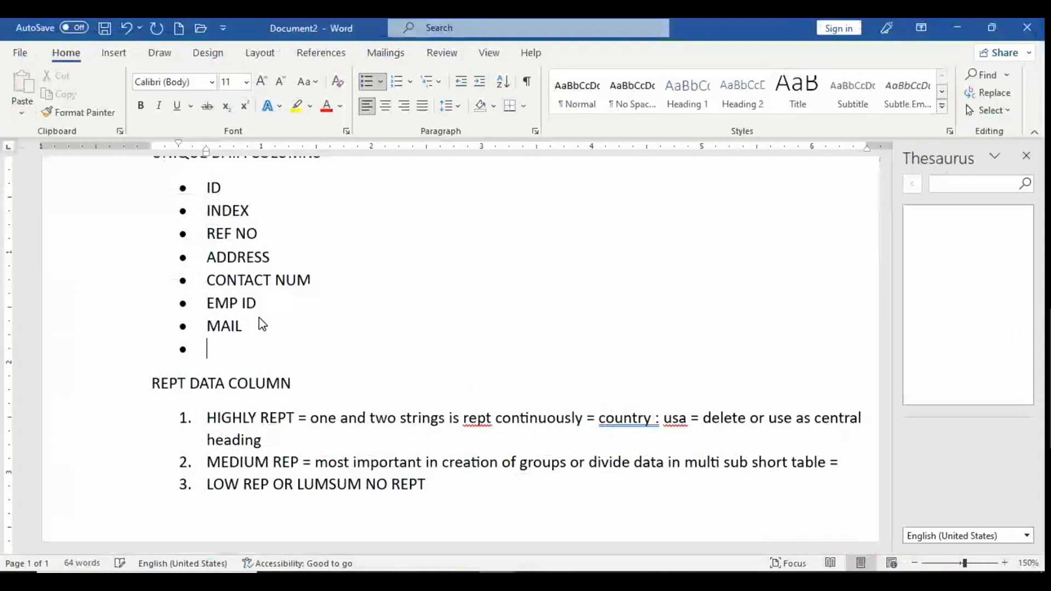
pyautogui.write('date')
pyautogui.press('Return')
pyautogui.press('BackSpace')
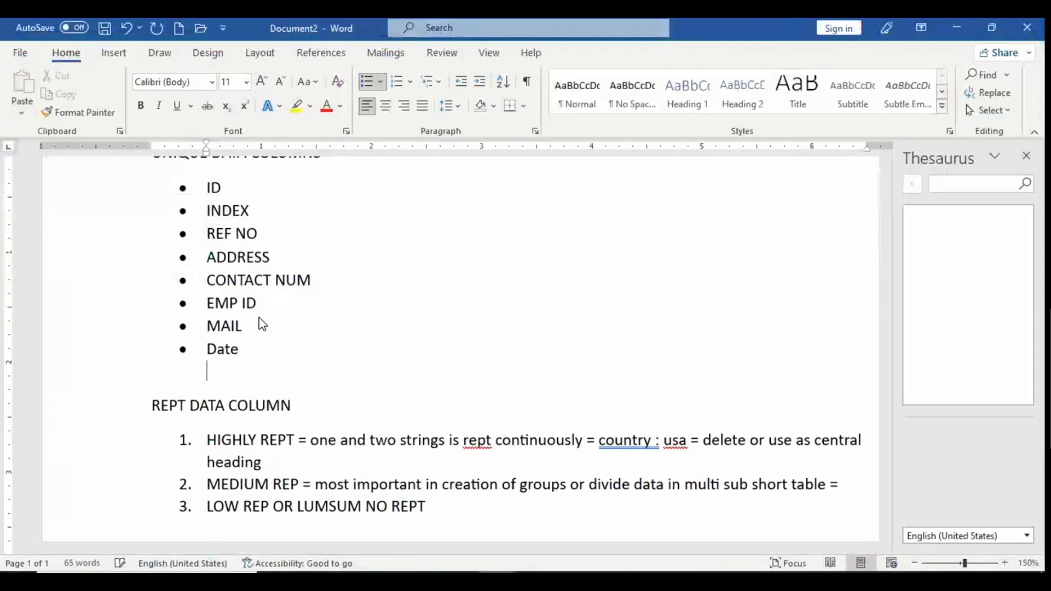
# - Append "(common)" to the Date bullet in the unique data columns list
pyautogui.click(247, 351)
pyautogui.write('(cp')
pyautogui.press('BackSpace')
pyautogui.write('omk')
pyautogui.press('BackSpace')
pyautogui.write('mon)')
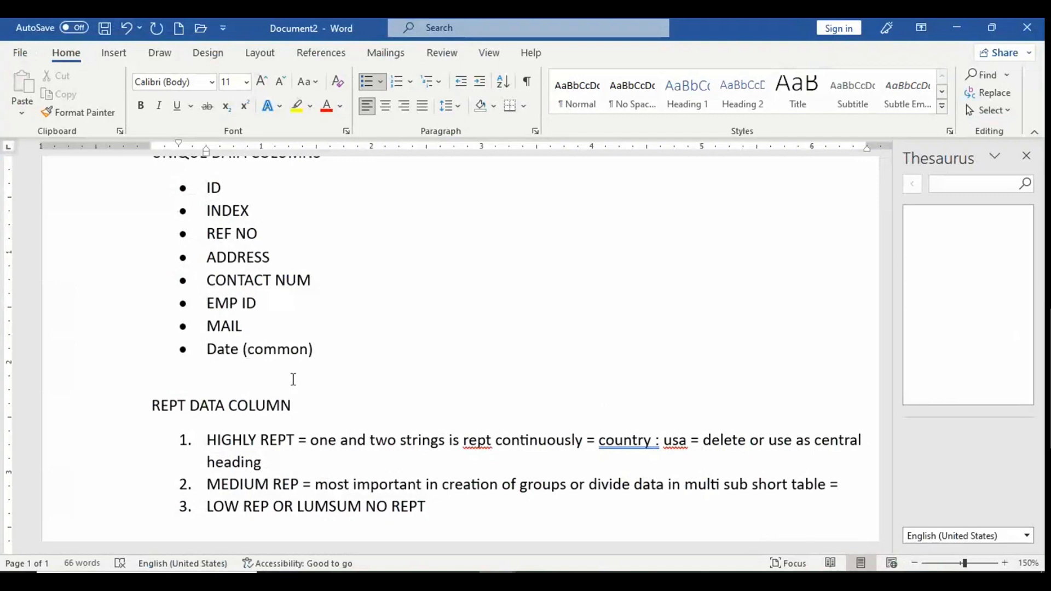
# - Switch to Book1 in Excel and fill the header cells from Row ID to Ship Date with yellow
pyautogui.click(868, 479)
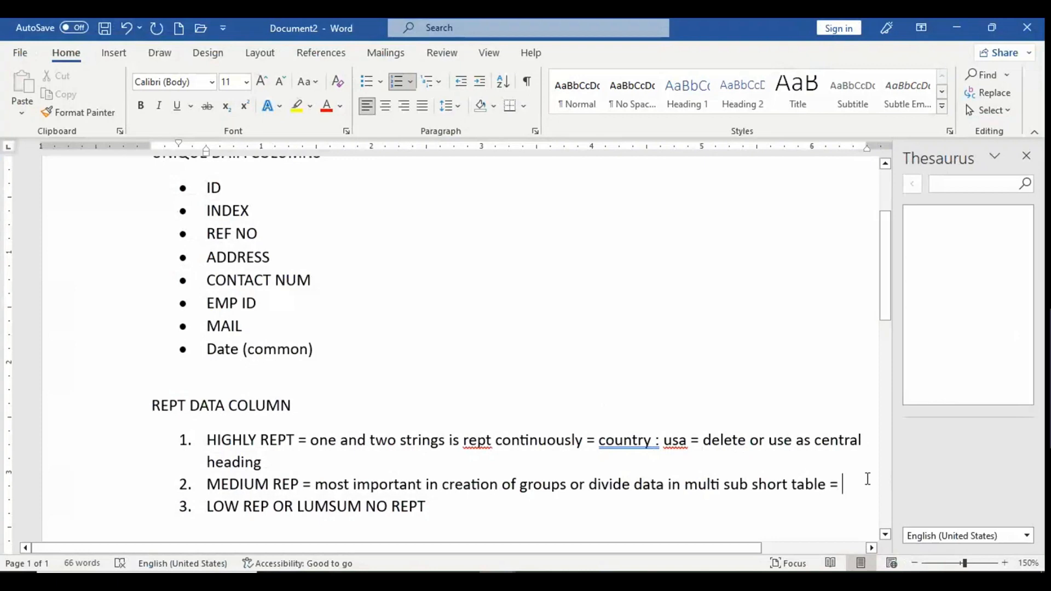
pyautogui.hotkey('alt', 'Tab')
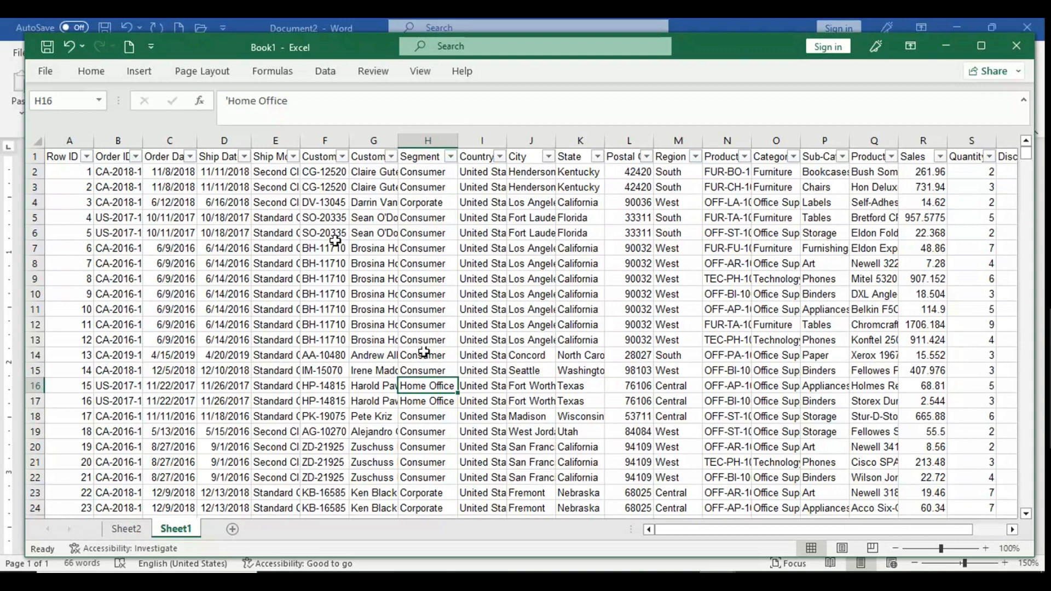
pyautogui.click(69, 141)
pyautogui.click(105, 156)
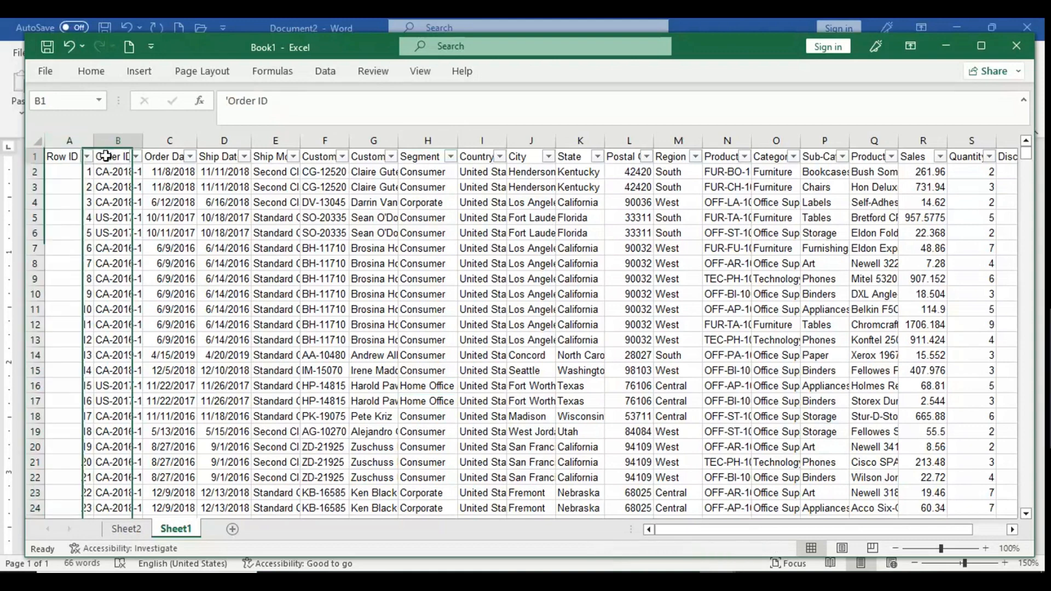
pyautogui.click(171, 155)
pyautogui.click(225, 154)
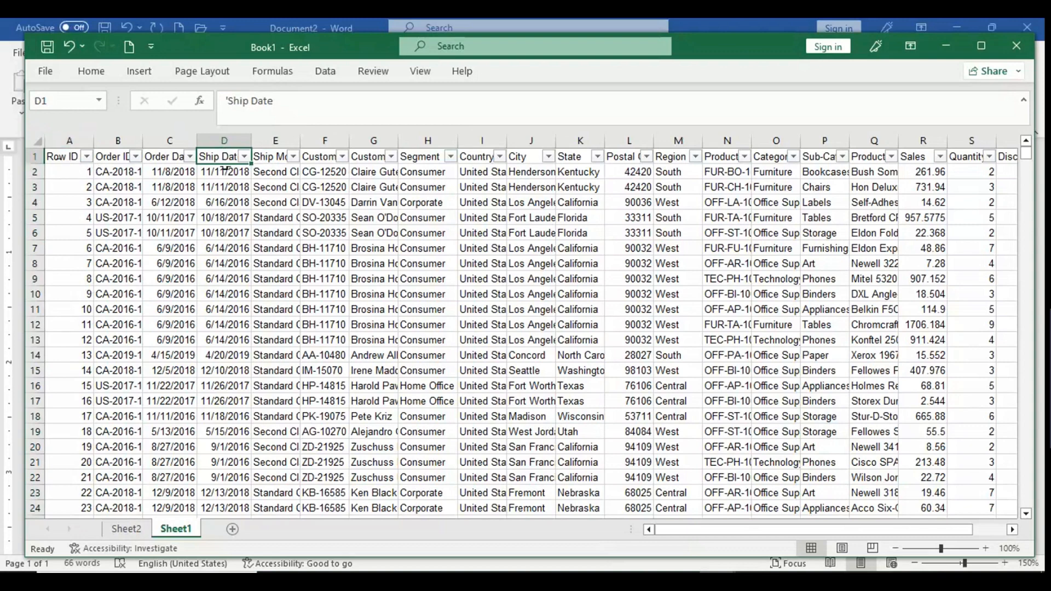
pyautogui.moveTo(61, 157); pyautogui.dragTo(224, 156)
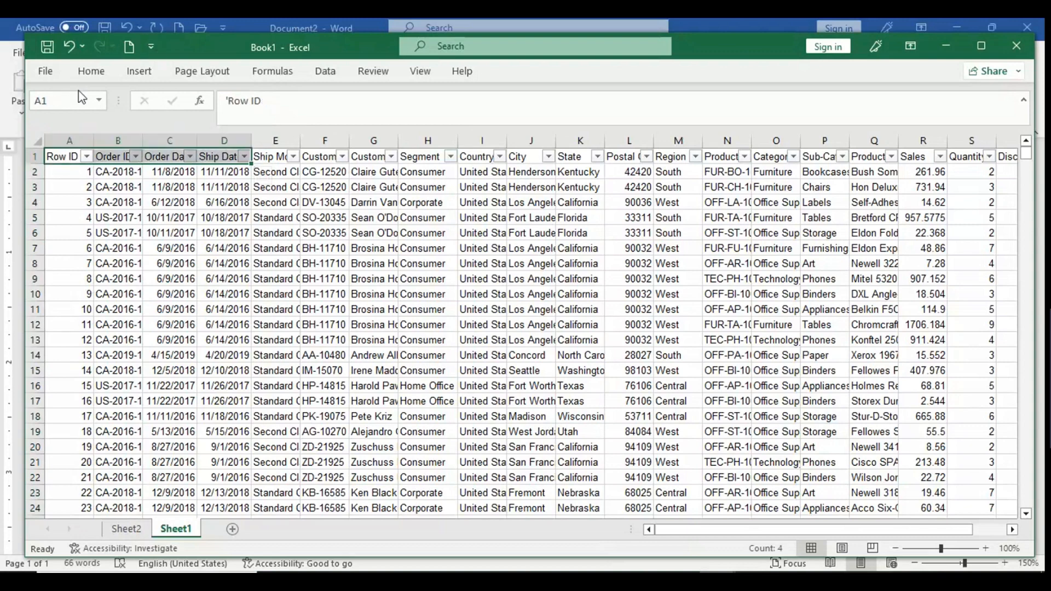
pyautogui.click(91, 72)
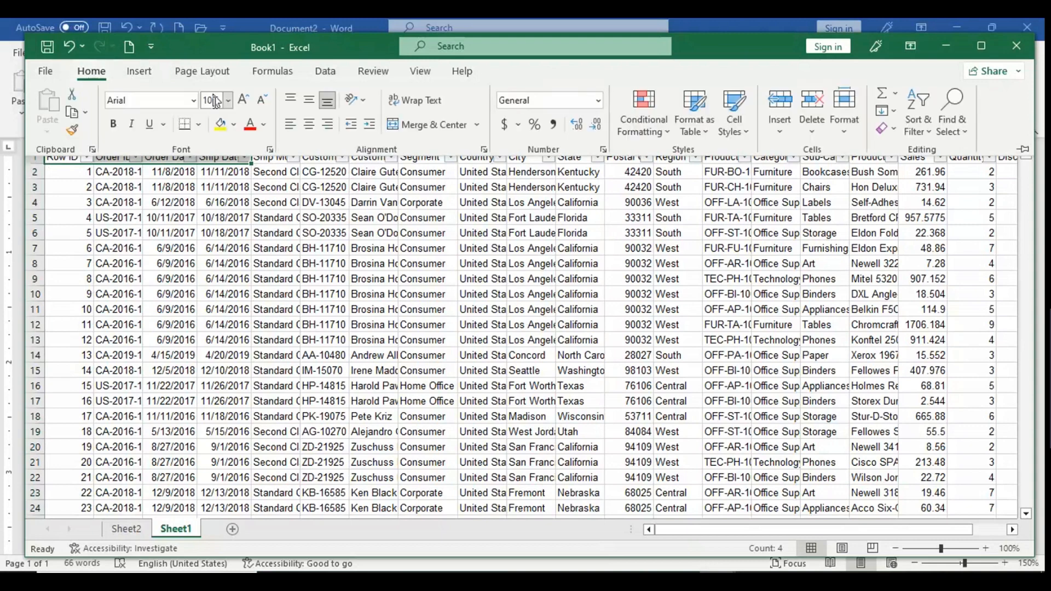
pyautogui.click(220, 124)
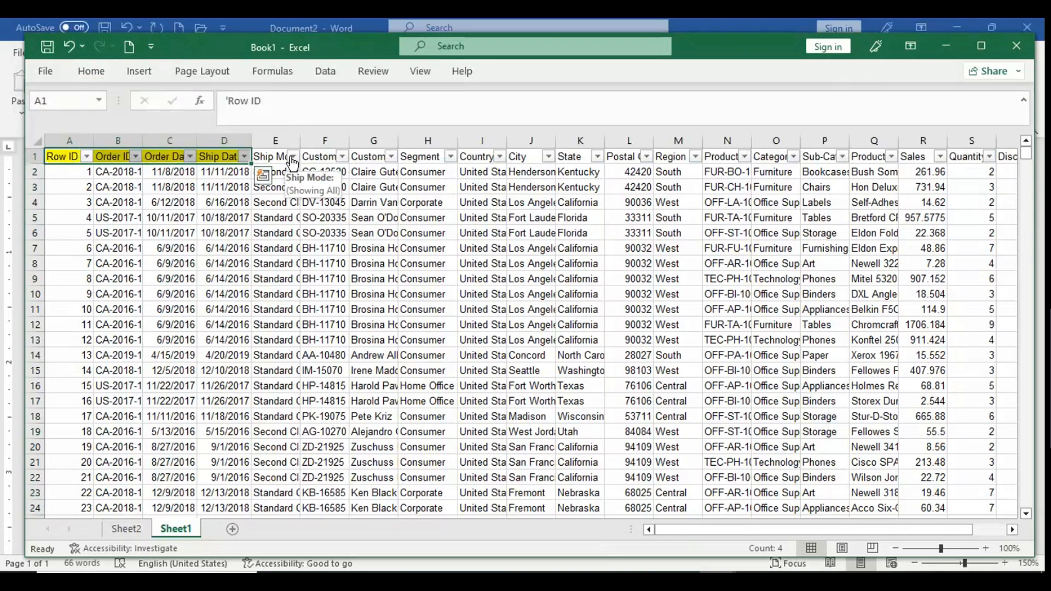
# - Check the Ship Mode column's filter values and try to paste its header at the end of the MEDIUM REP item in Word
pyautogui.click(292, 157)
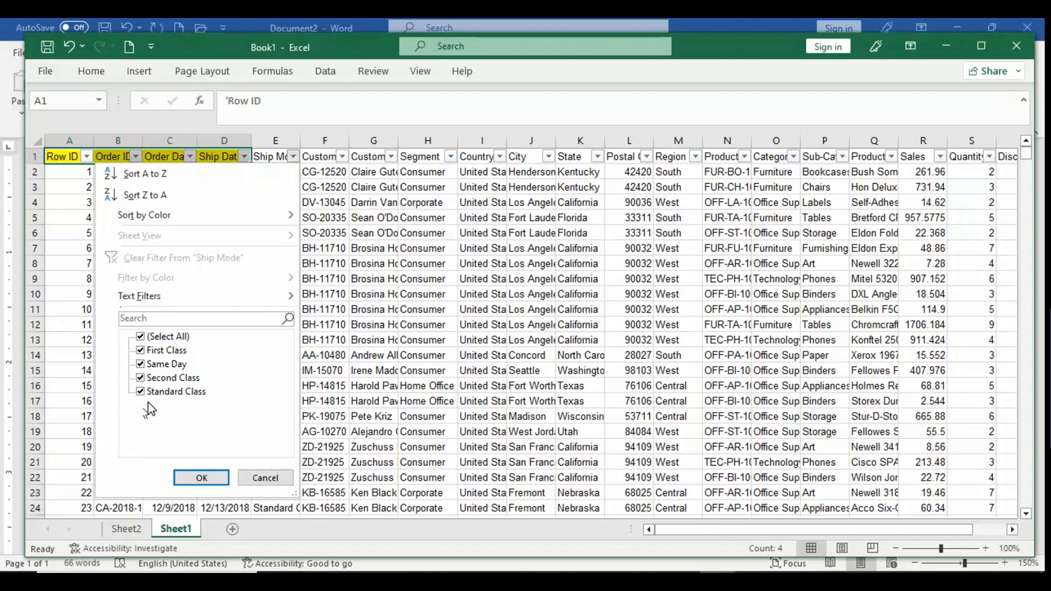
pyautogui.press('Escape')
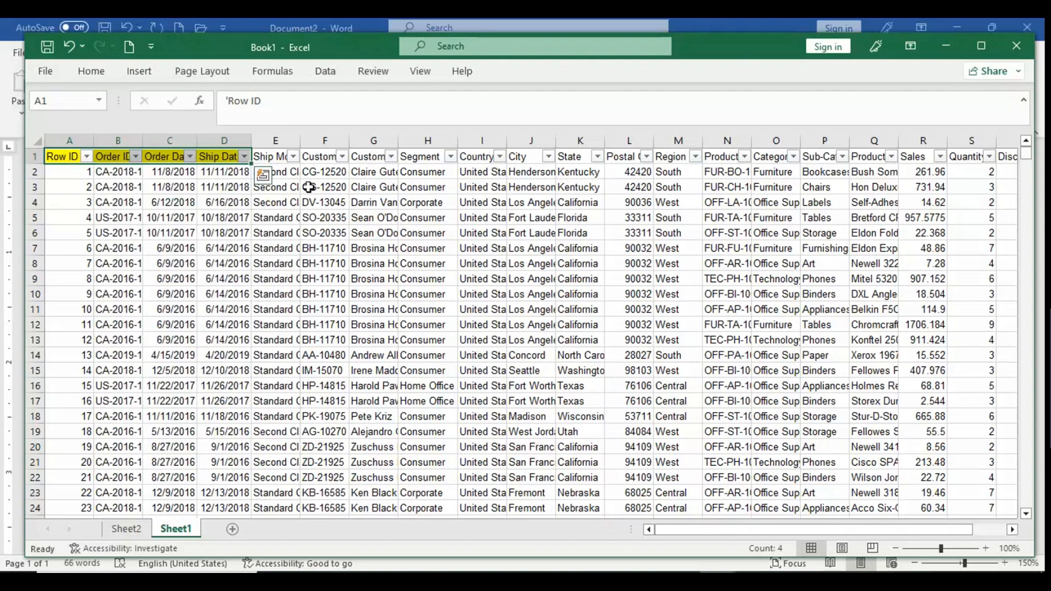
pyautogui.click(285, 157)
pyautogui.hotkey('ctrl', 'c')
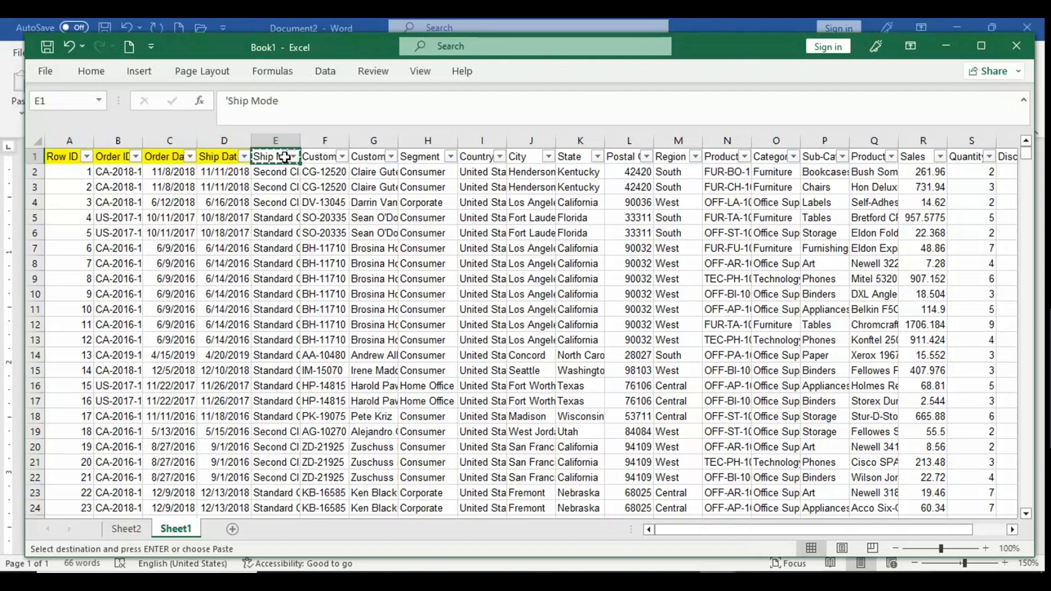
pyautogui.hotkey('alt', 'Tab')
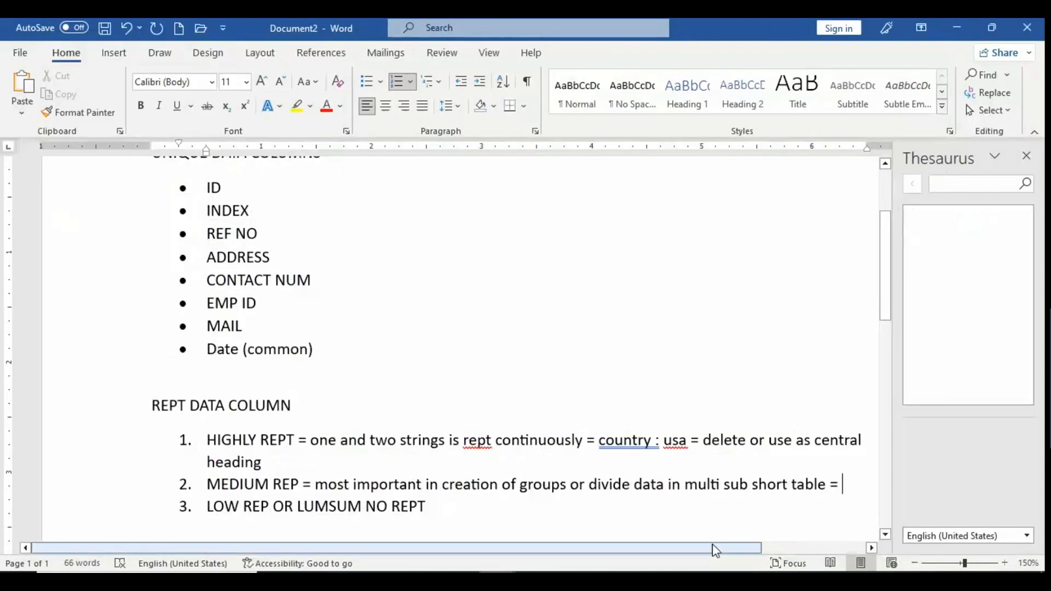
pyautogui.hotkey('ctrl', 'v')
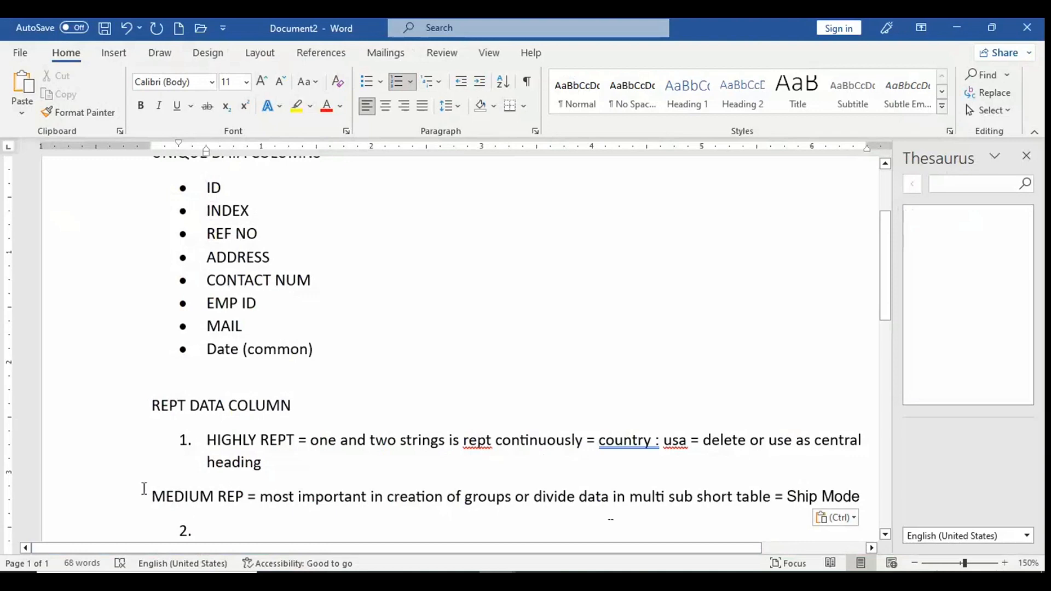
# - Undo the pasted Ship Mode text in the MEDIUM REP item
pyautogui.moveTo(144, 488); pyautogui.dragTo(432, 203)
pyautogui.click(433, 202)
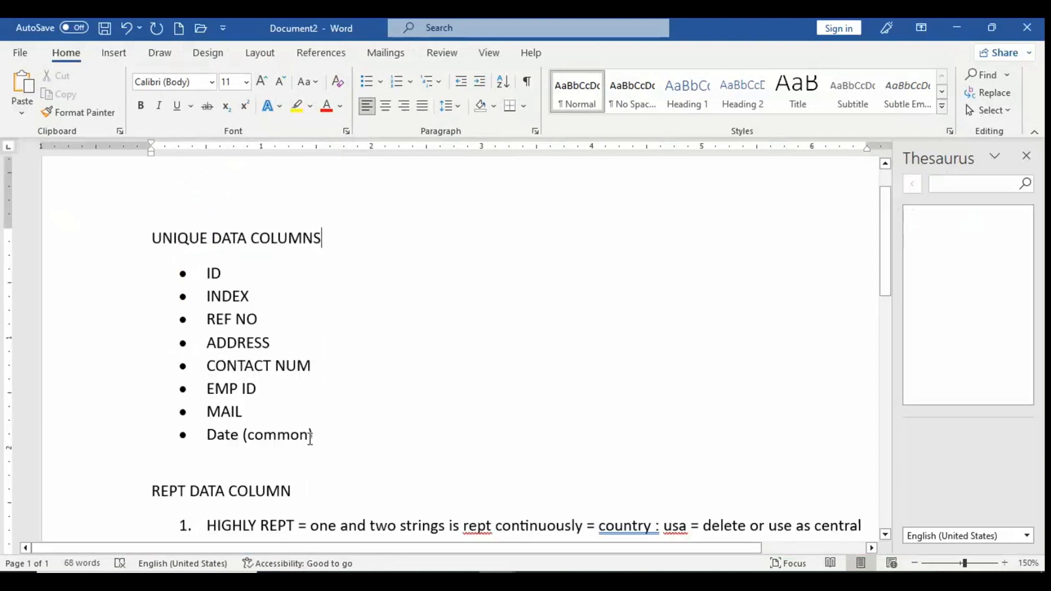
pyautogui.press('Down')
pyautogui.press('Down')
pyautogui.press('Down')
pyautogui.press('Down')
pyautogui.hotkey('ctrl', 'z')
pyautogui.hotkey('ctrl', 'z')
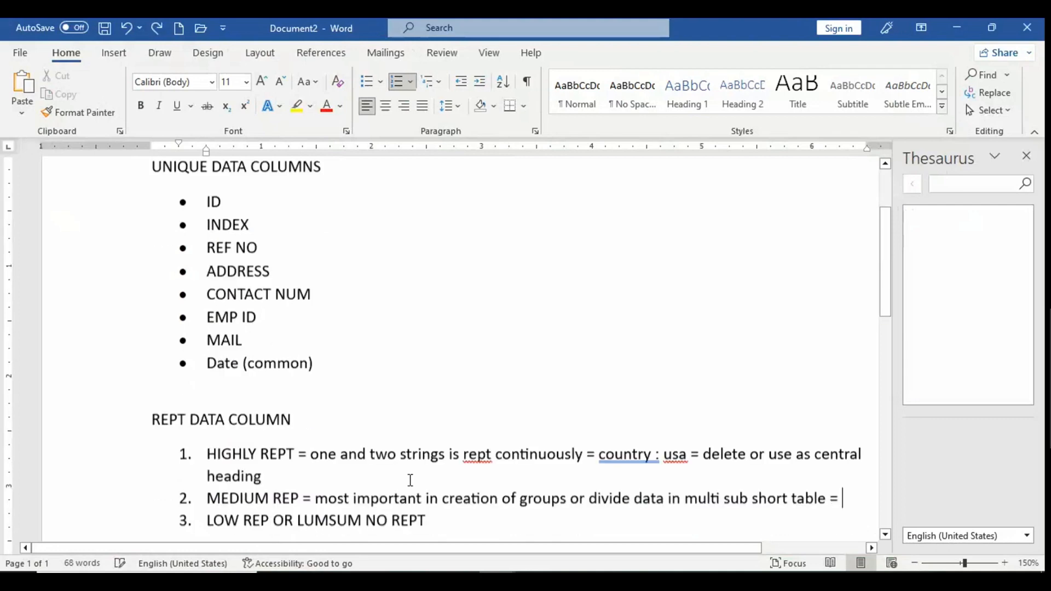
# - Add "ship mode ," as plain text at the end of the MEDIUM REP item
pyautogui.click(843, 496)
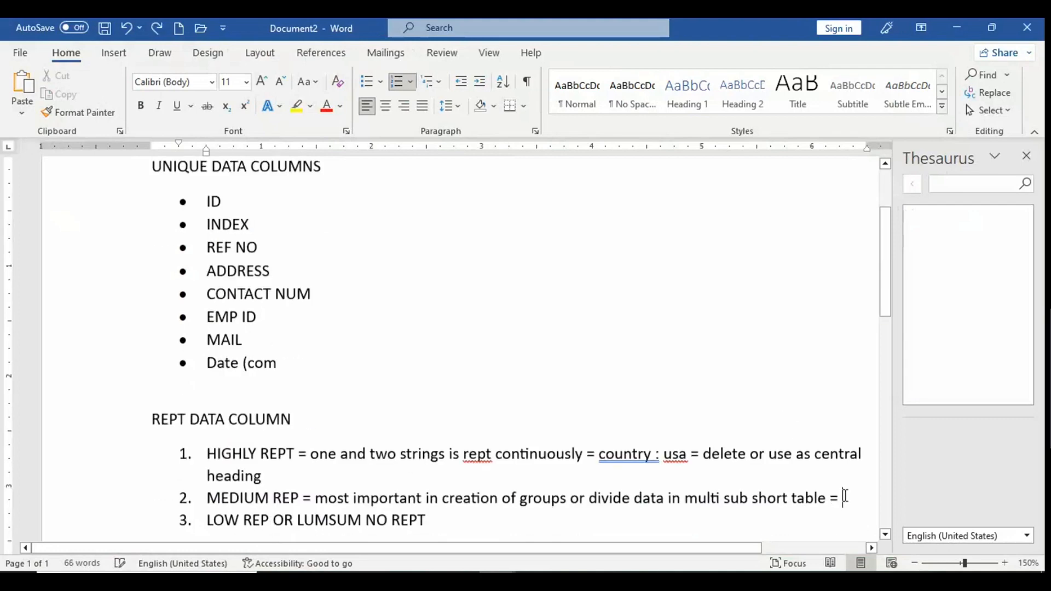
pyautogui.write('ch')
pyautogui.press('BackSpace')
pyautogui.press('BackSpace')
pyautogui.write('ship mode ')
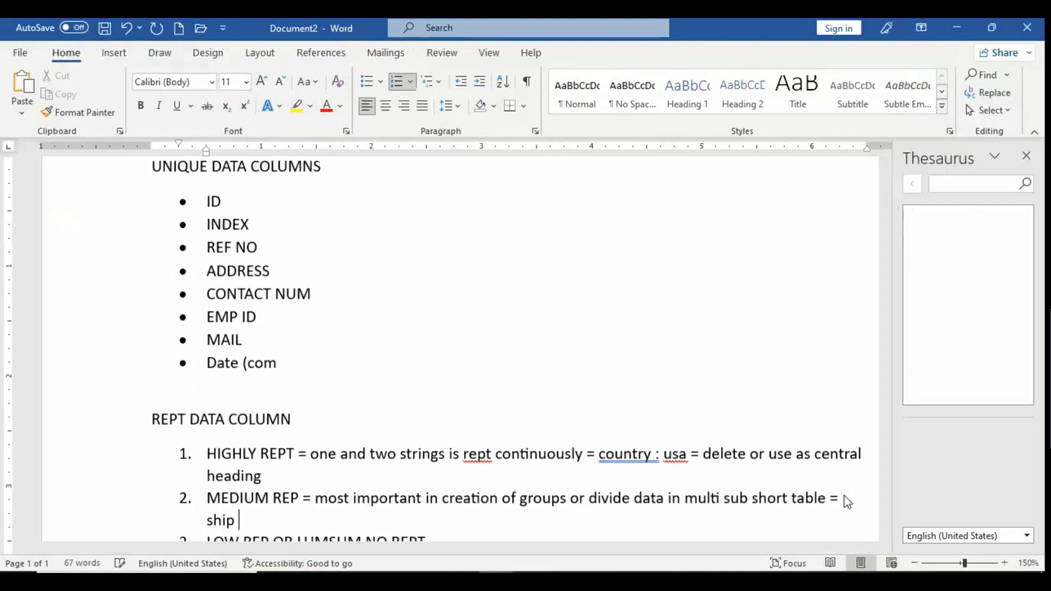
pyautogui.write(',')
# - Switch to Book1 in Excel, fit the Customer ID and Customer Name columns to their contents and display the Customer Name filter values
pyautogui.hotkey('alt', 'Tab')
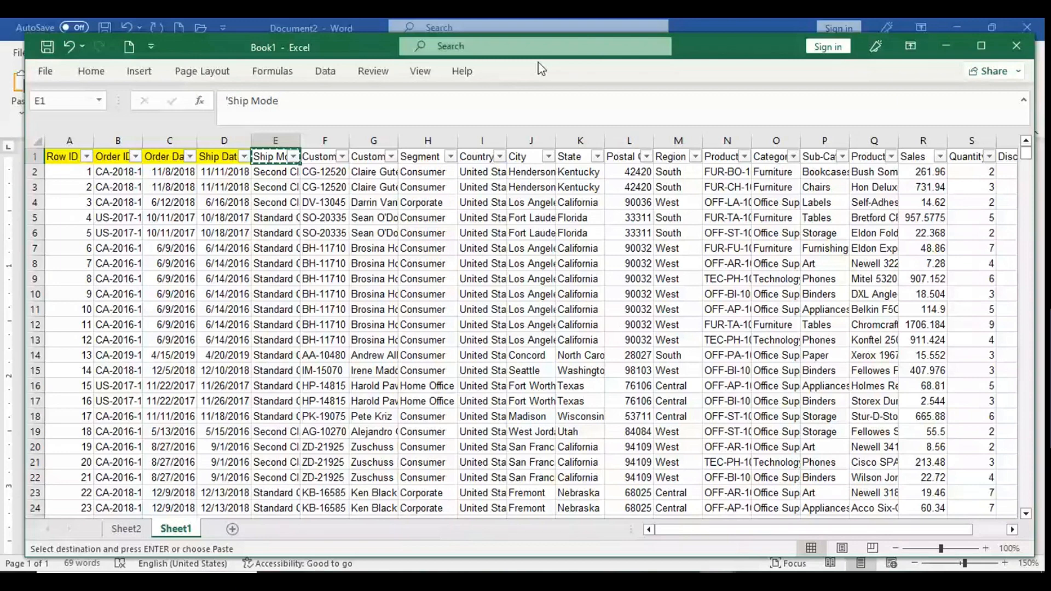
pyautogui.doubleClick(350, 140)
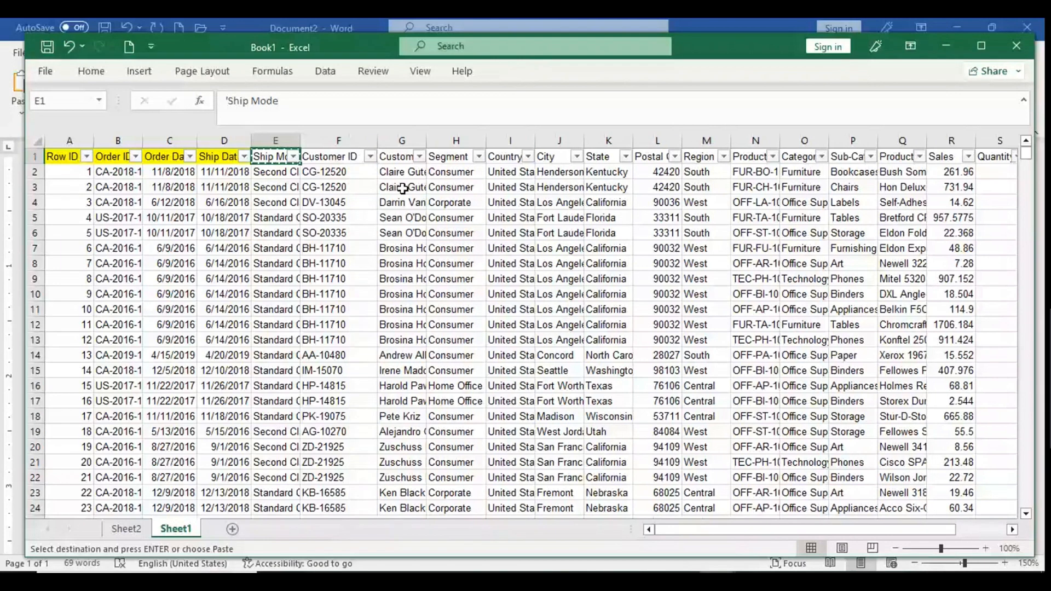
pyautogui.doubleClick(427, 141)
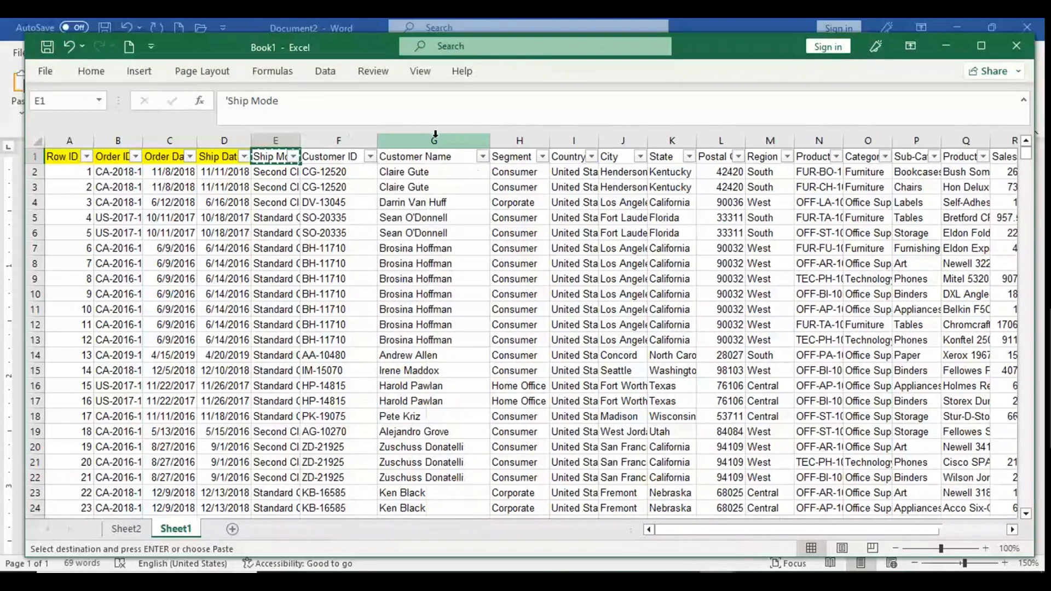
pyautogui.click(487, 160)
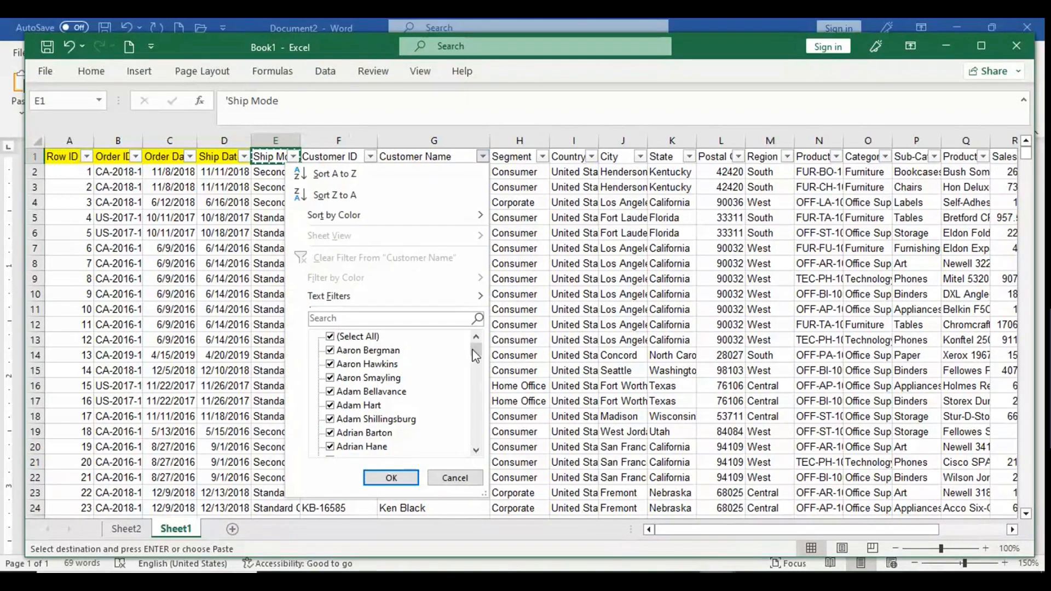
# - Review the filter values of the Customer Name and Segment columns without filtering the data
pyautogui.moveTo(474, 357); pyautogui.dragTo(483, 306)
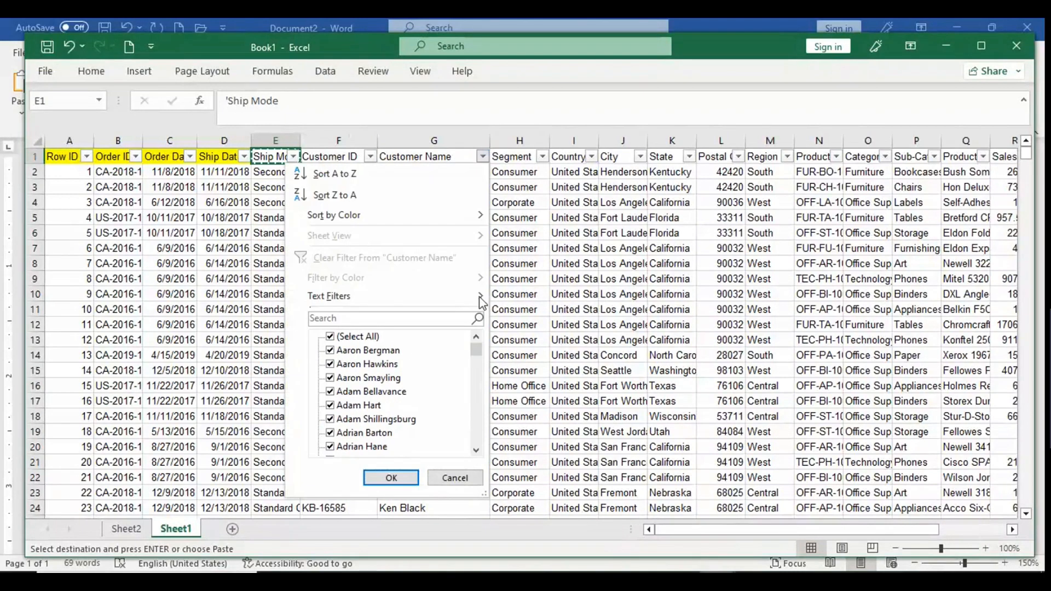
pyautogui.click(525, 163)
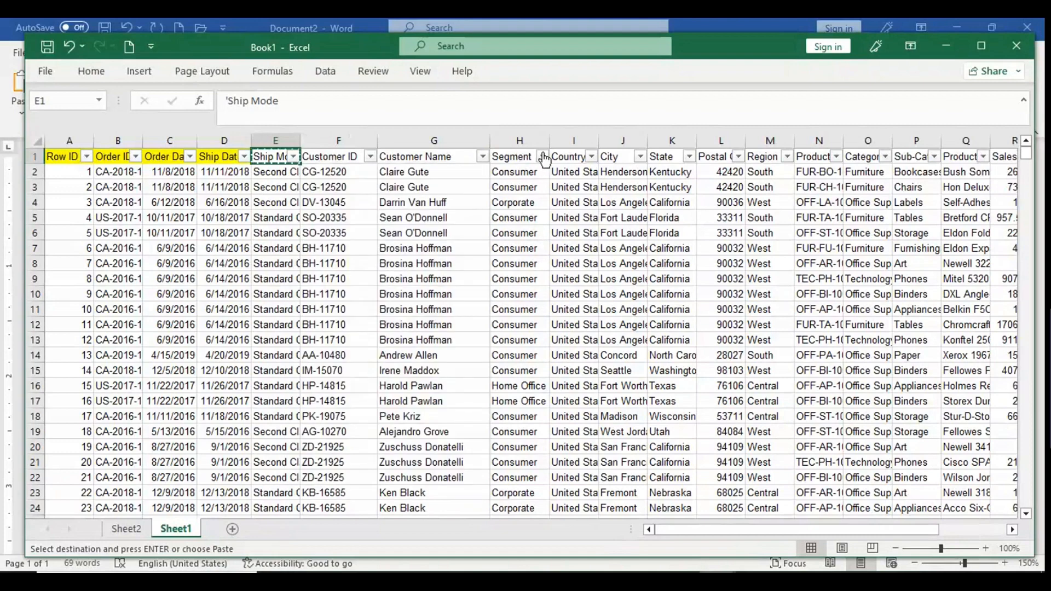
pyautogui.click(543, 157)
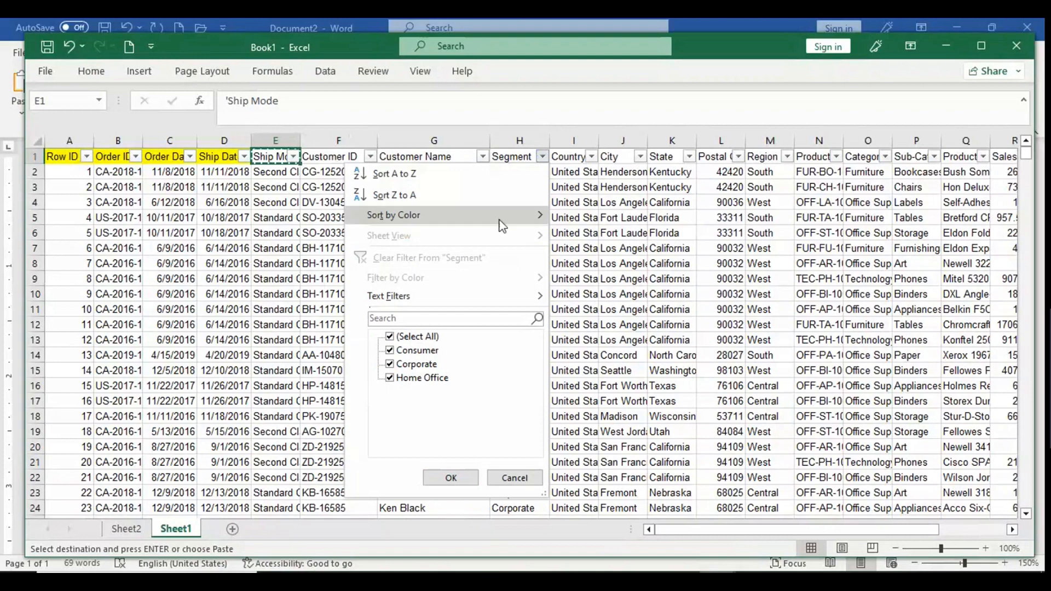
pyautogui.click(565, 186)
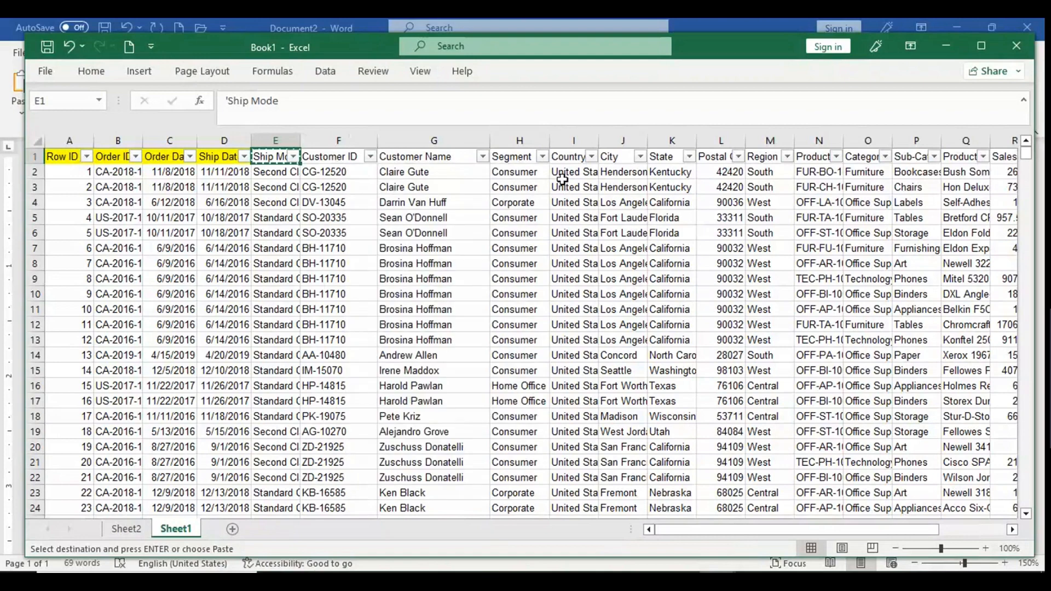
# - Fill the Customer ID and Customer Name header cells with yellow
pyautogui.click(506, 159)
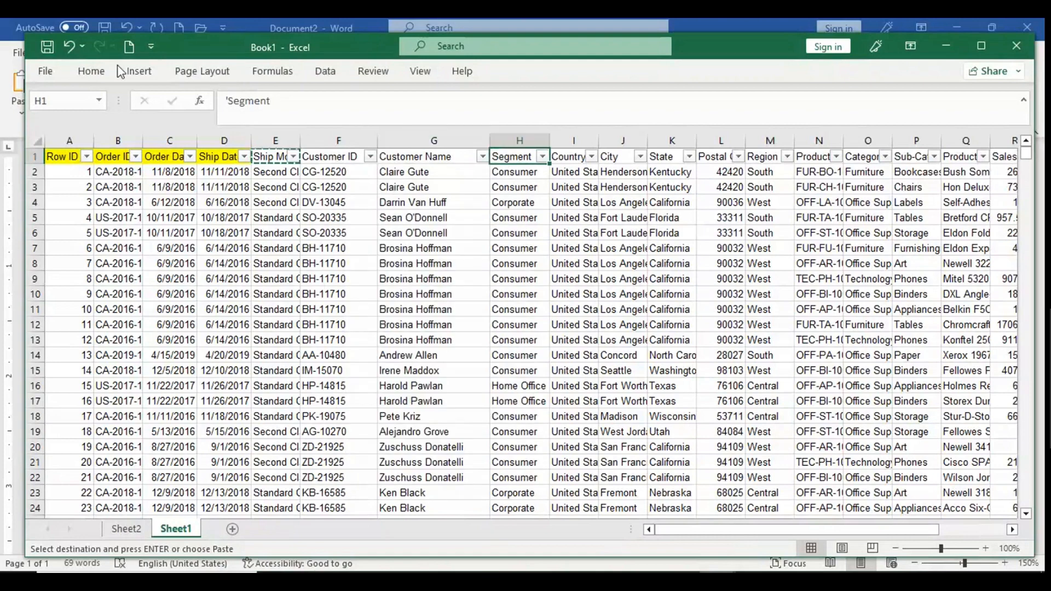
pyautogui.moveTo(329, 163); pyautogui.dragTo(434, 153)
pyautogui.click(91, 71)
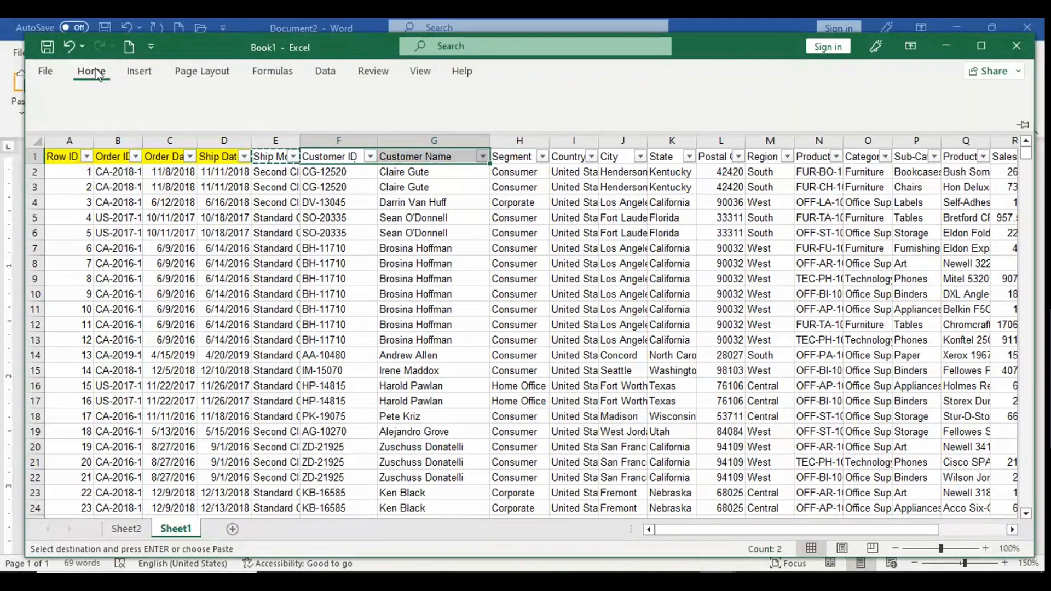
pyautogui.click(218, 126)
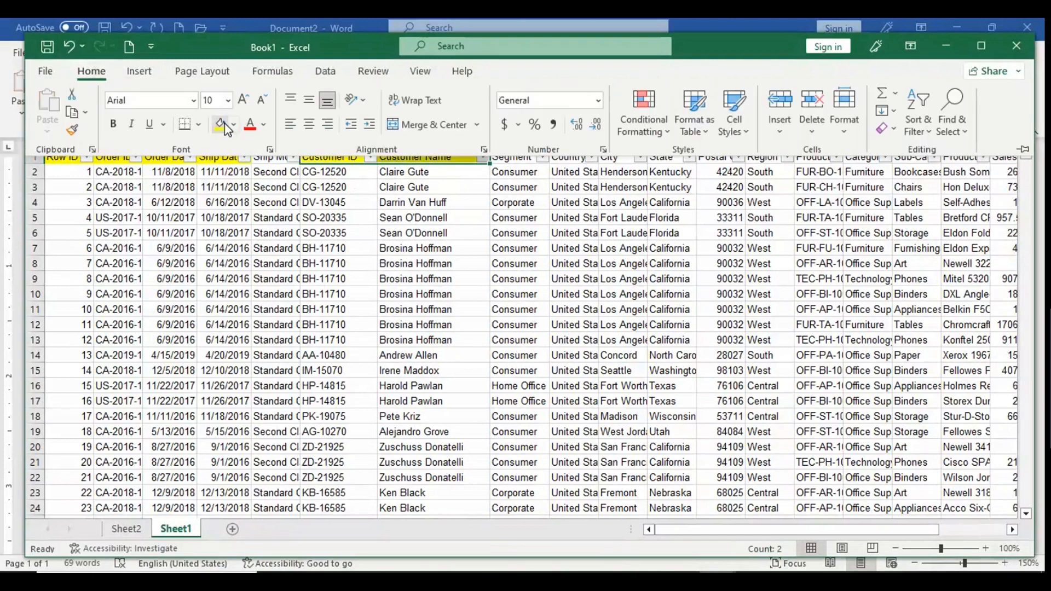
# - Delete the entire Country/Region column from Sheet1
pyautogui.click(569, 157)
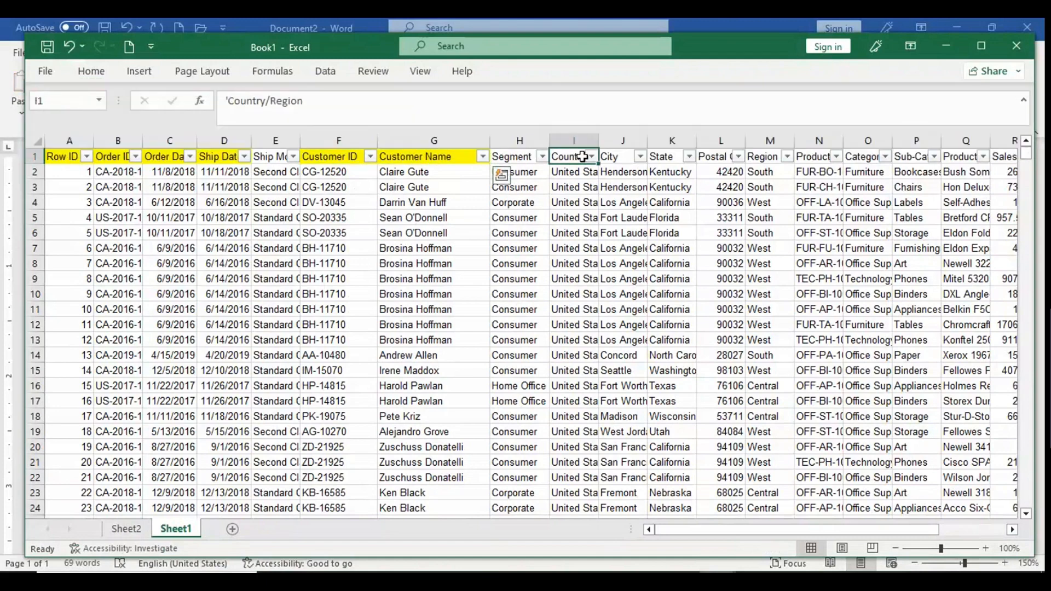
pyautogui.click(580, 135)
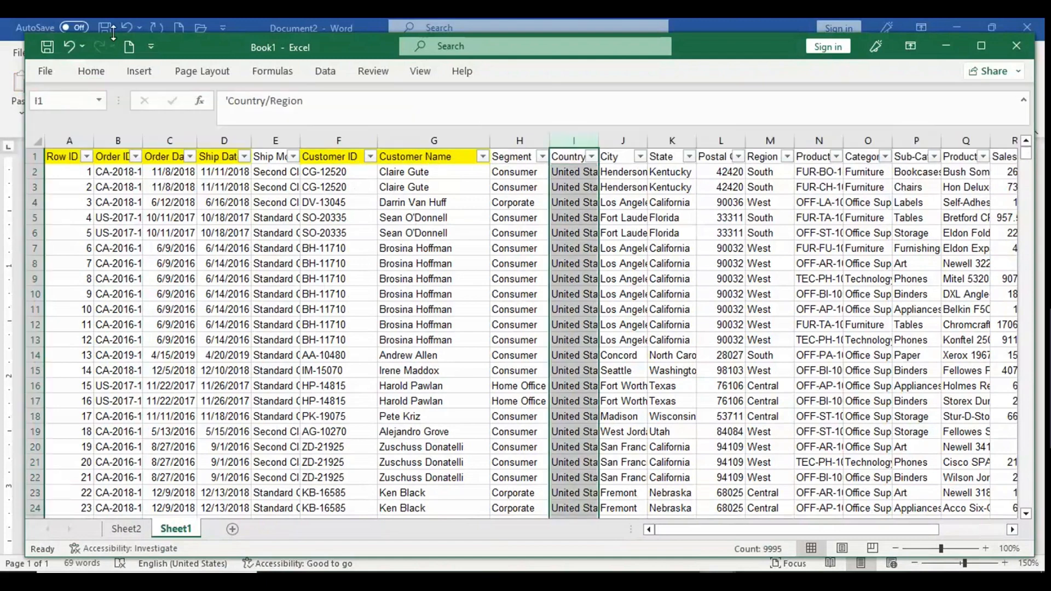
pyautogui.click(90, 69)
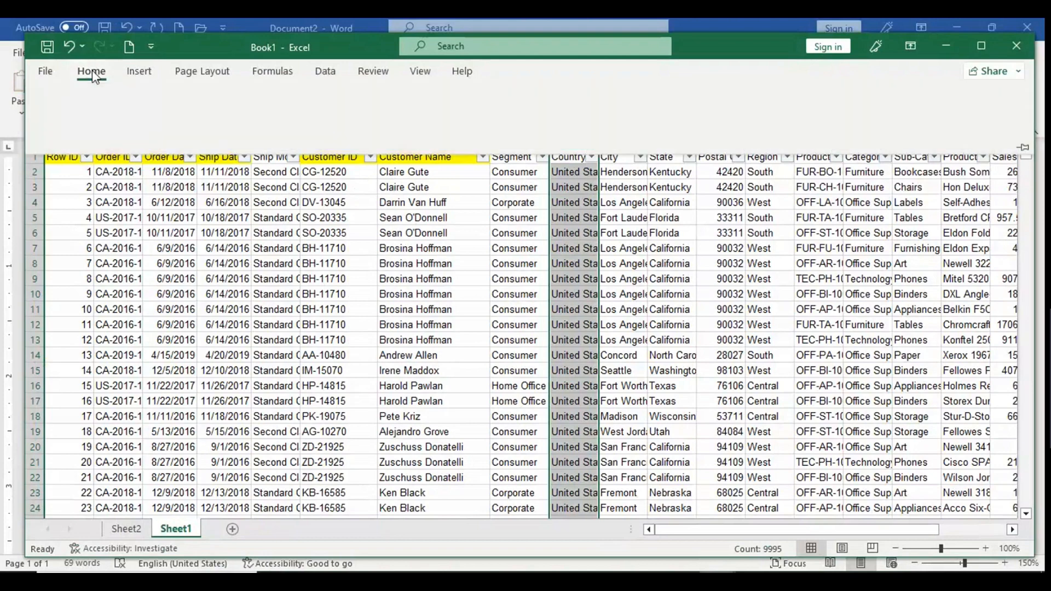
pyautogui.click(812, 104)
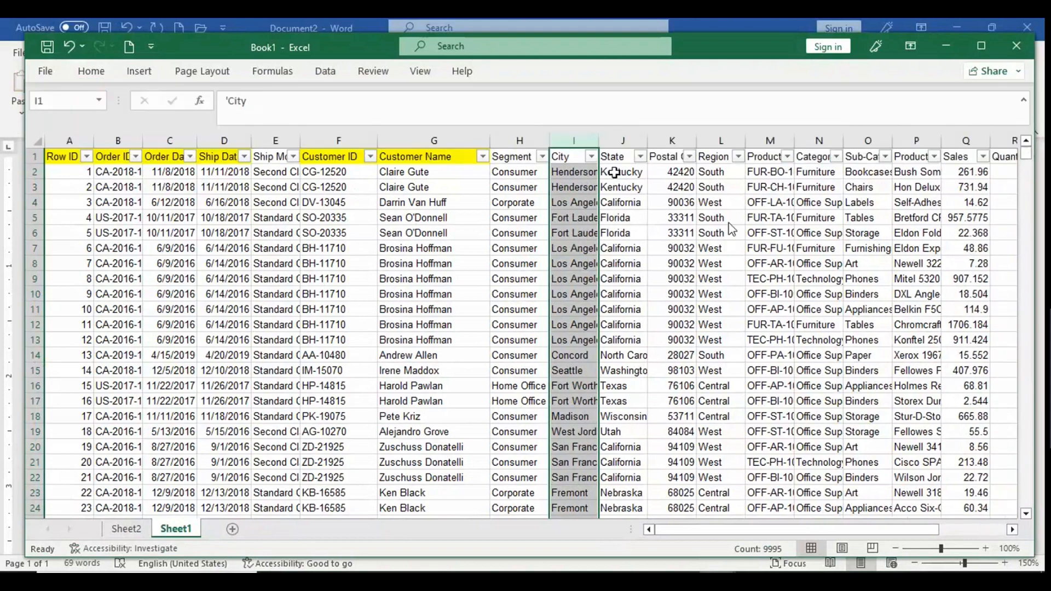
# - Switch to Document2 in Word and add "segment ," at the end of the MEDIUM REP item
pyautogui.click(542, 158)
pyautogui.press('Escape')
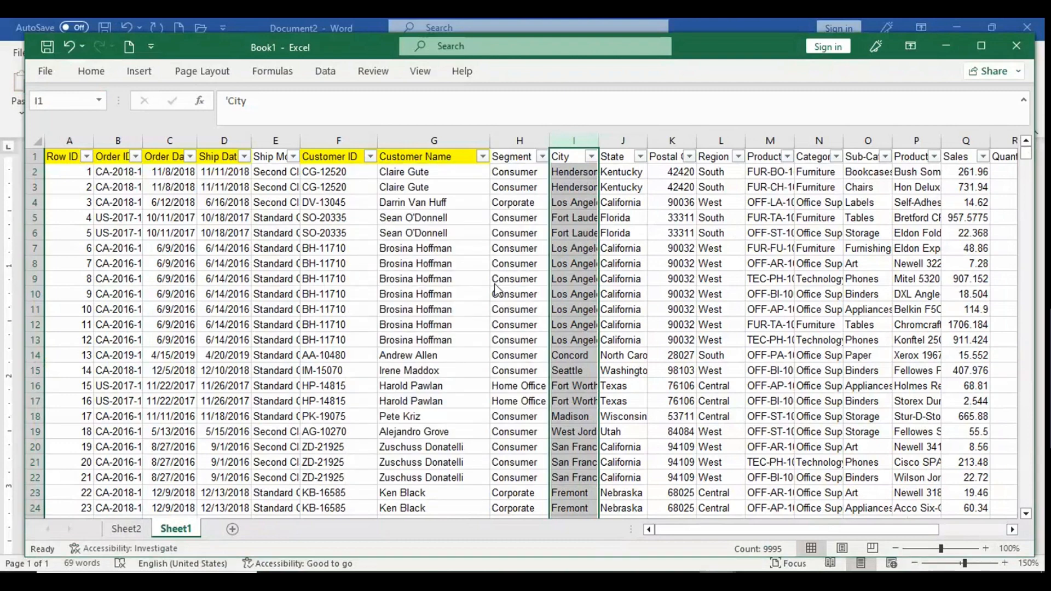
pyautogui.hotkey('alt', 'Tab')
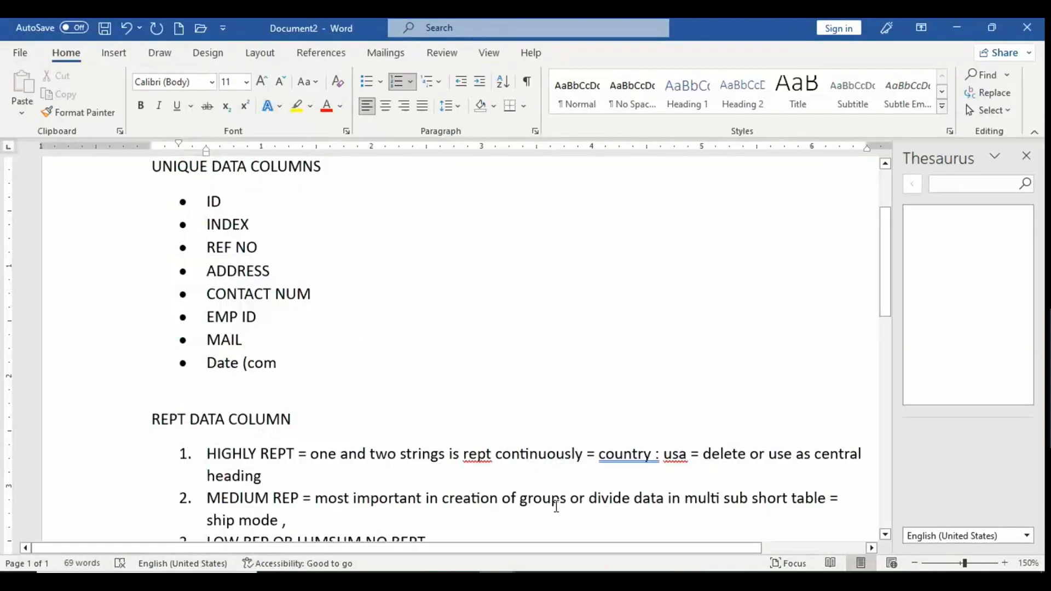
pyautogui.write('segment')
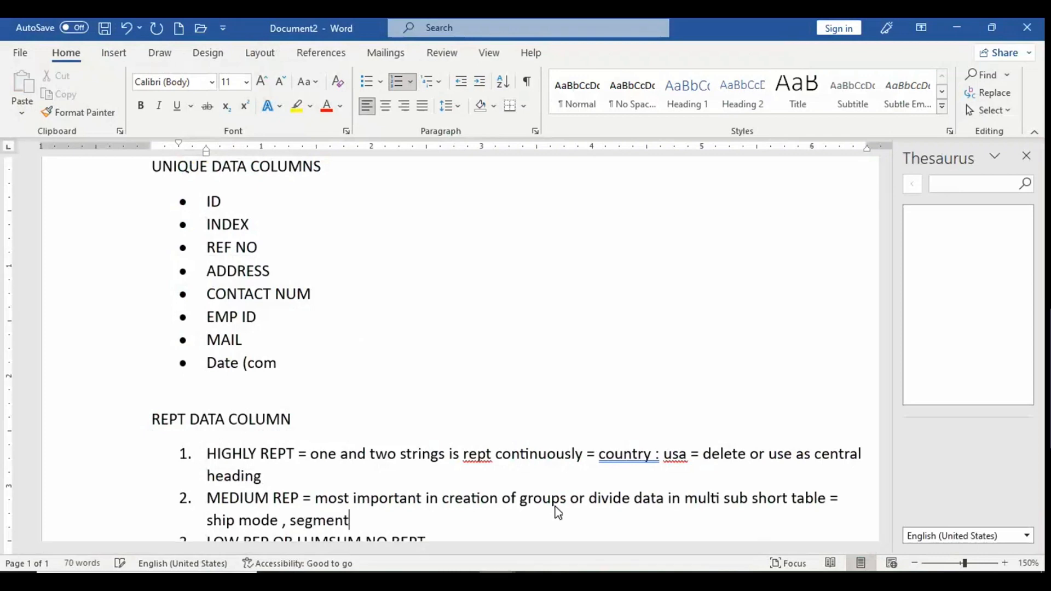
pyautogui.write(' ,')
# - Return to Book1 in Excel and examine the filter values of the City and State columns for repetition
pyautogui.hotkey('alt', 'Tab')
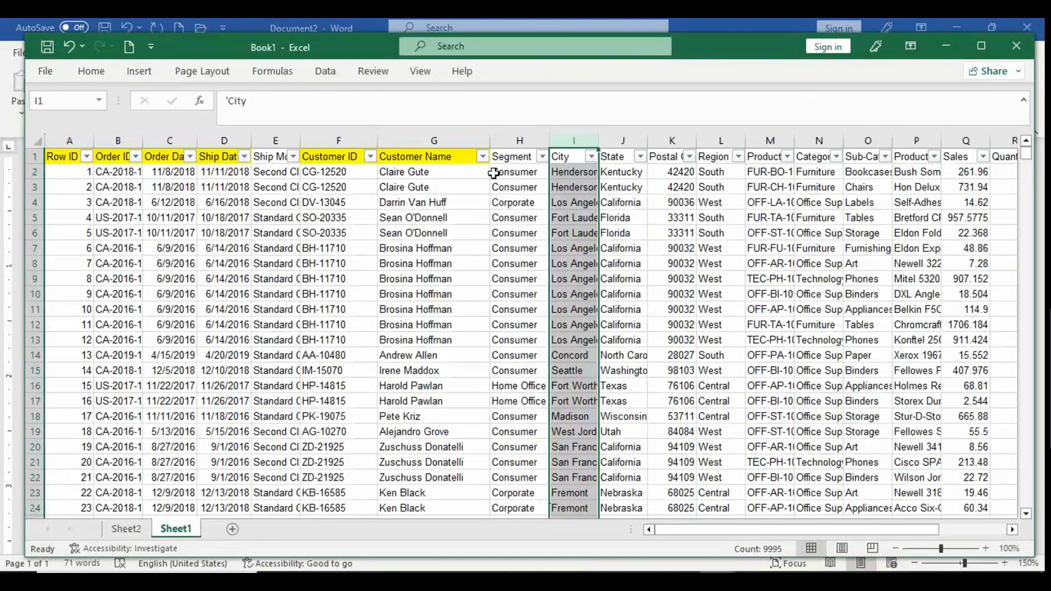
pyautogui.click(494, 173)
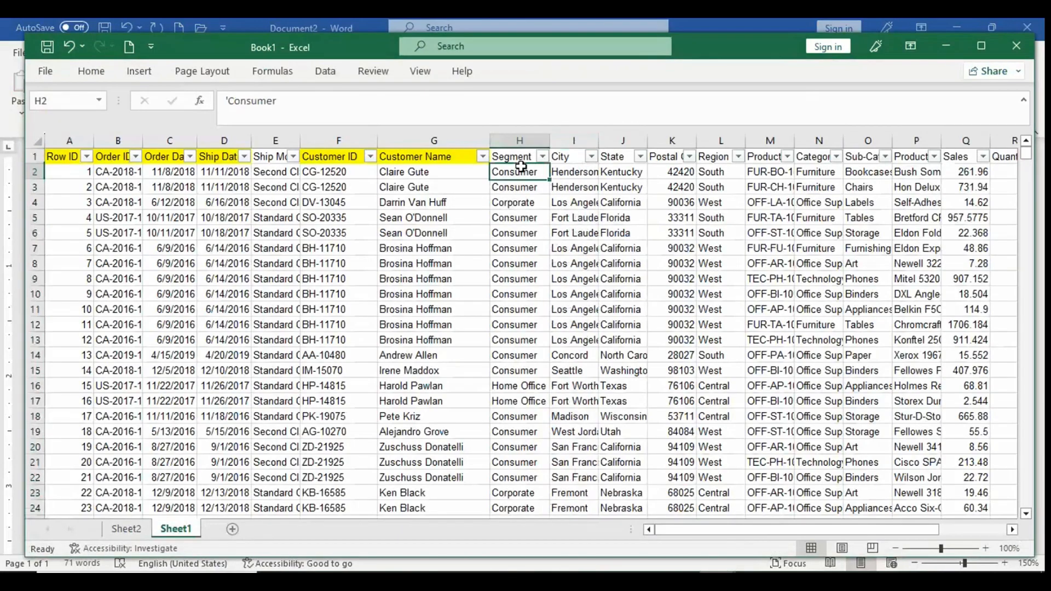
pyautogui.click(523, 157)
pyautogui.click(569, 157)
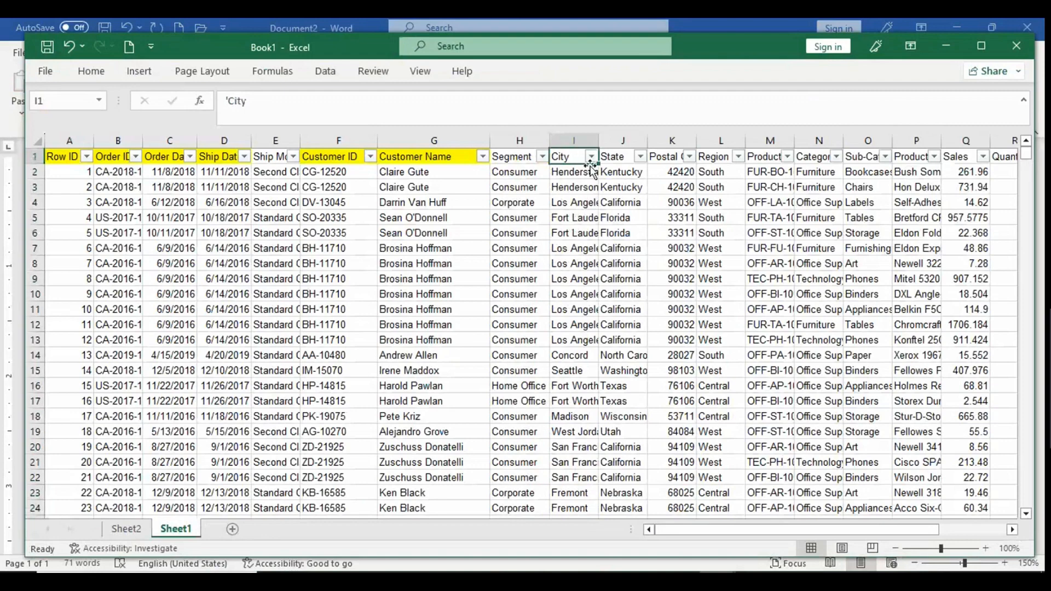
pyautogui.click(592, 157)
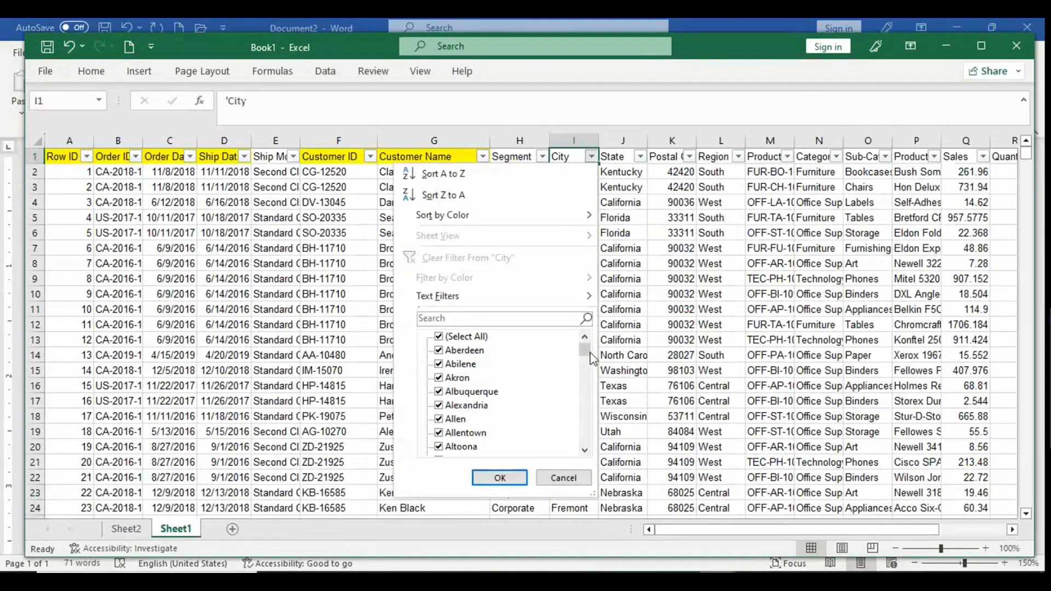
pyautogui.moveTo(585, 351); pyautogui.dragTo(593, 421)
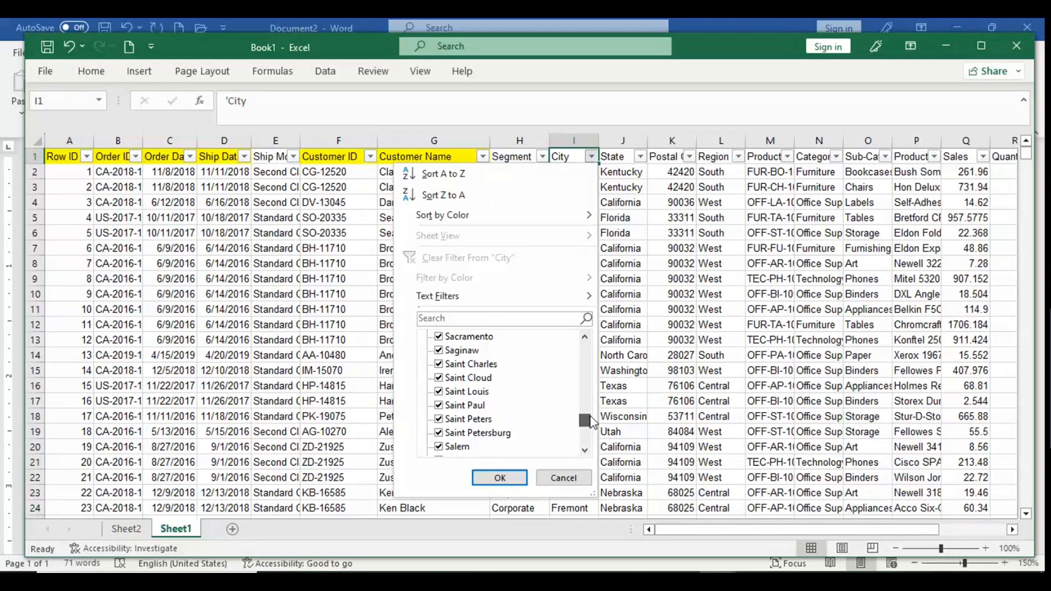
pyautogui.click(640, 157)
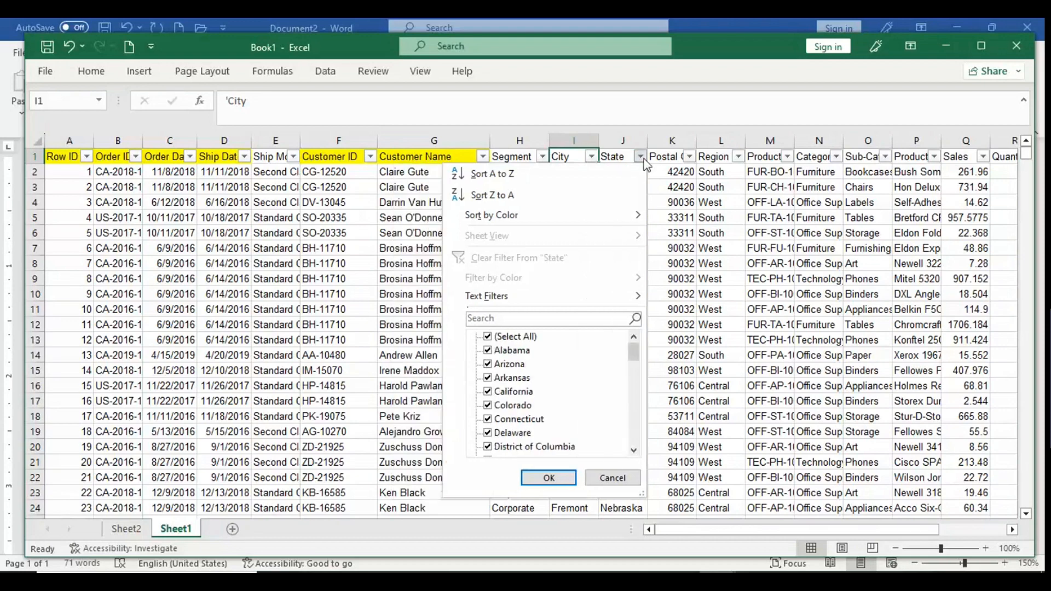
pyautogui.moveTo(633, 352)
pyautogui.mouseDown()
pyautogui.moveTo(639, 466)
pyautogui.moveTo(638, 334)
pyautogui.mouseUp()
pyautogui.click(642, 158)
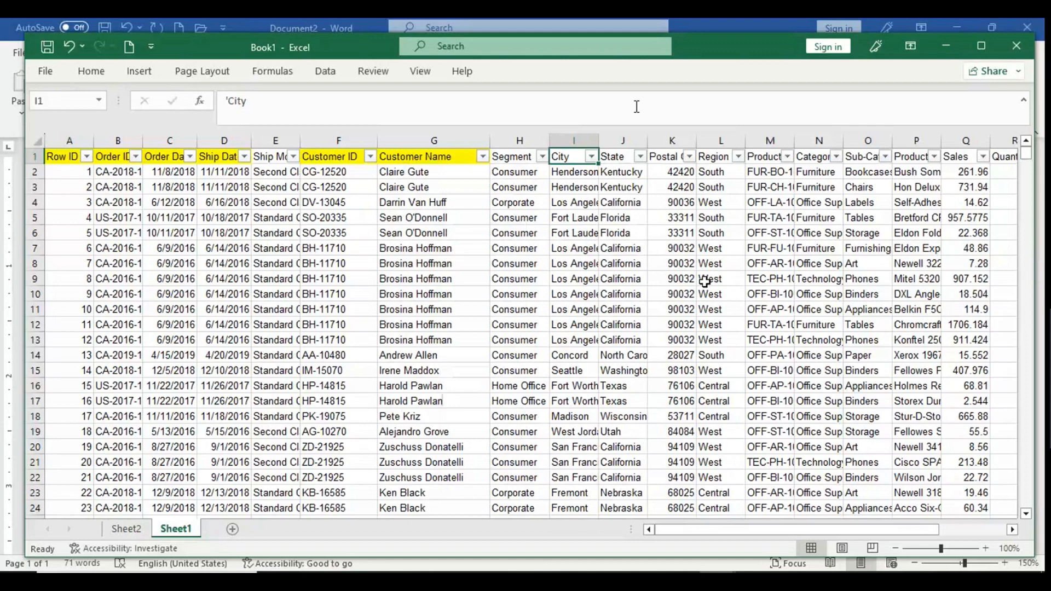
# - Fill the City, State and Postal Code header cells with yellow
pyautogui.moveTo(566, 157)
pyautogui.mouseDown()
pyautogui.moveTo(615, 168)
pyautogui.moveTo(615, 156)
pyautogui.mouseUp()
pyautogui.click(570, 156)
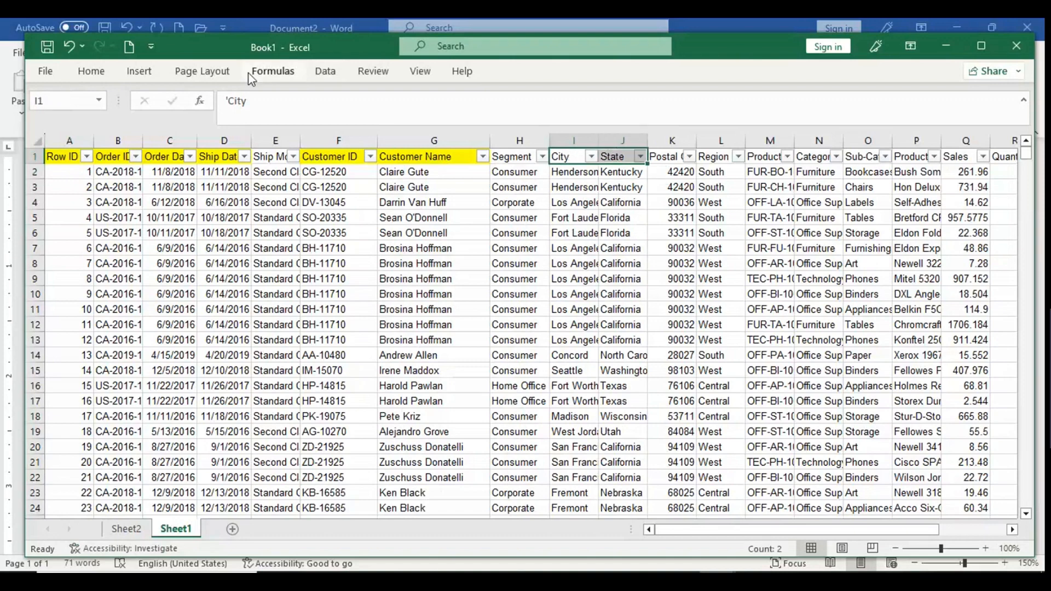
pyautogui.click(92, 71)
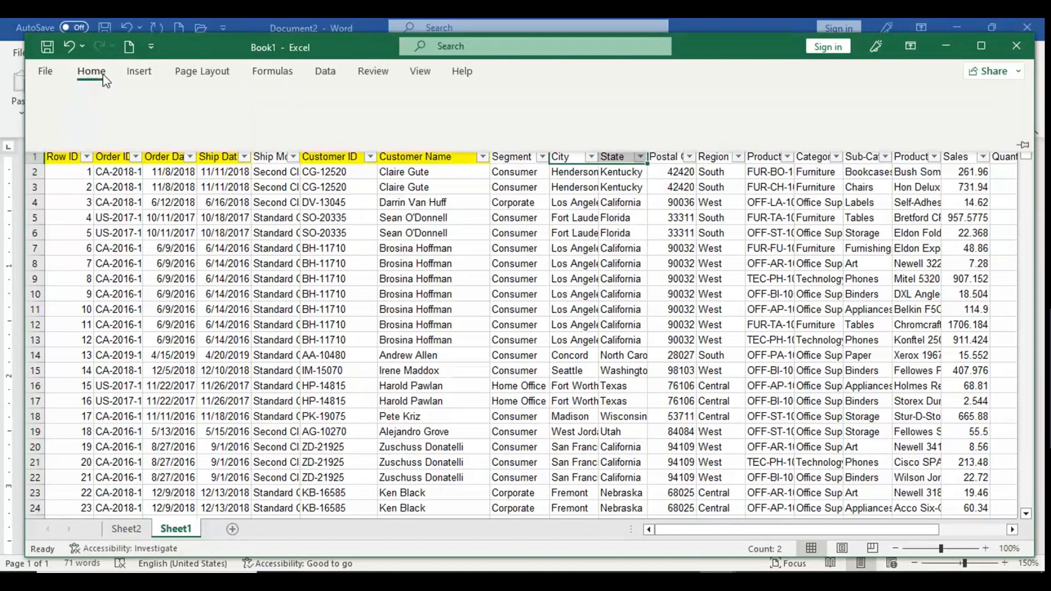
pyautogui.click(219, 124)
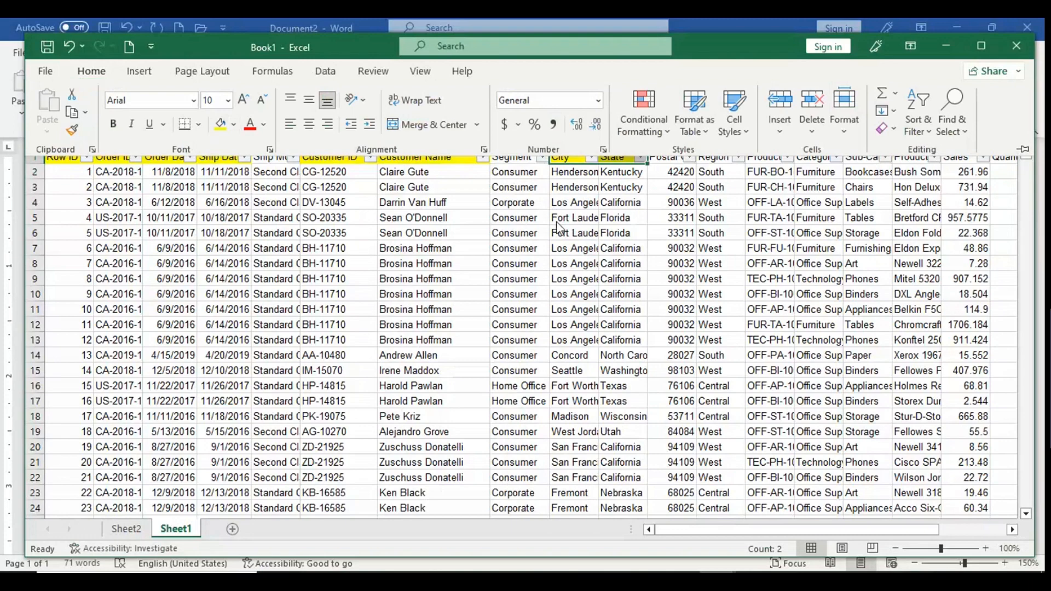
pyautogui.click(673, 159)
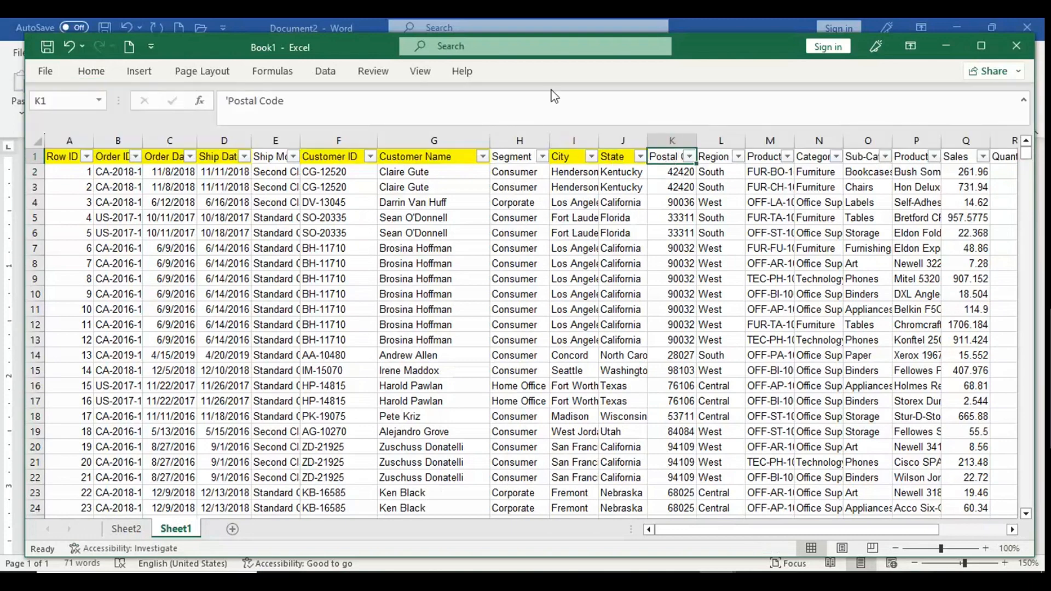
pyautogui.click(91, 71)
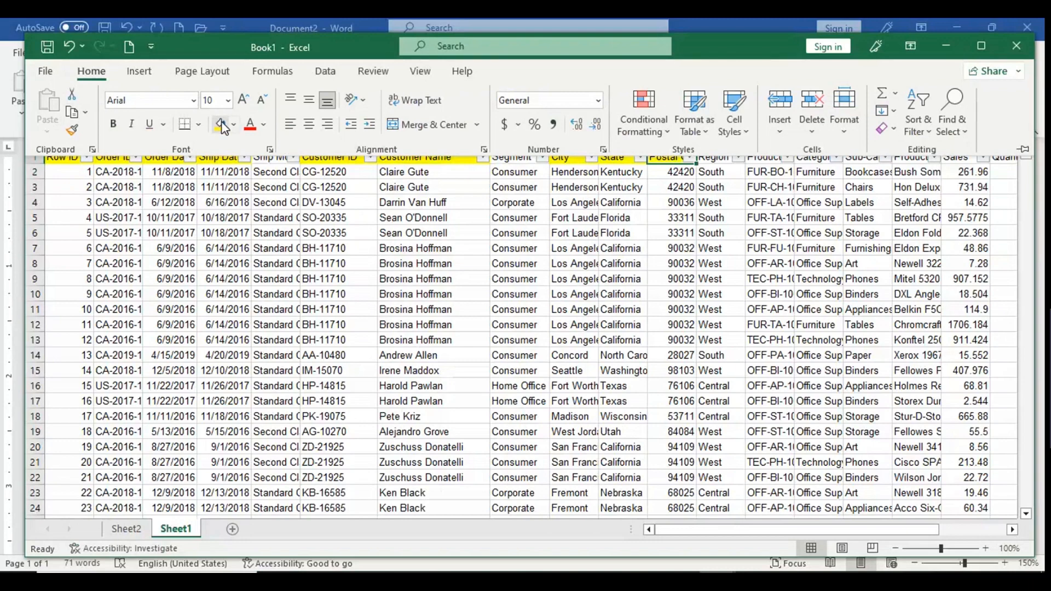
pyautogui.click(591, 352)
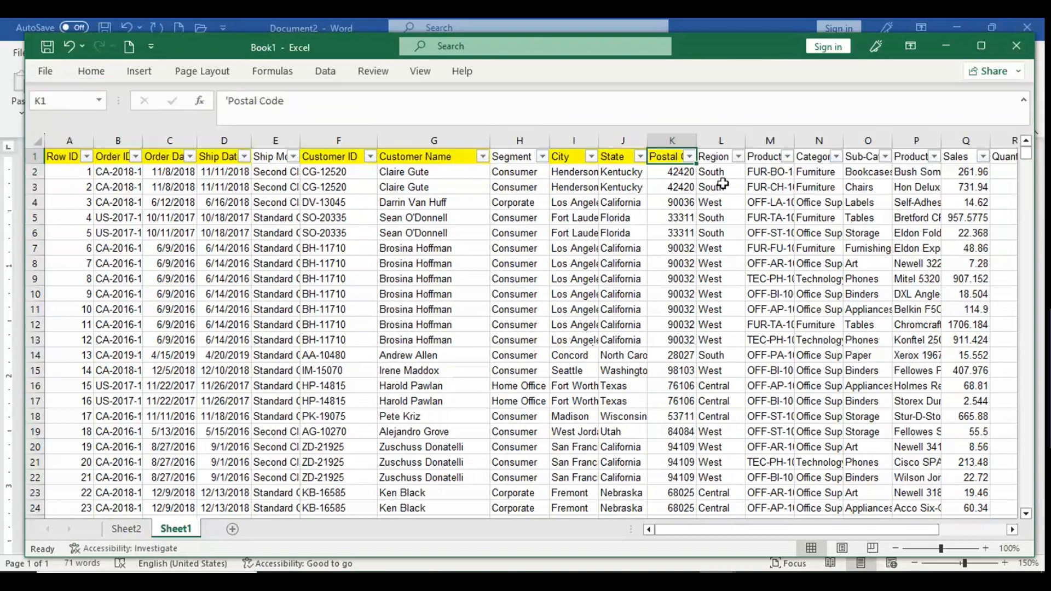
# - Review the filter values of the Region and Product ID columns without applying a filter
pyautogui.click(739, 157)
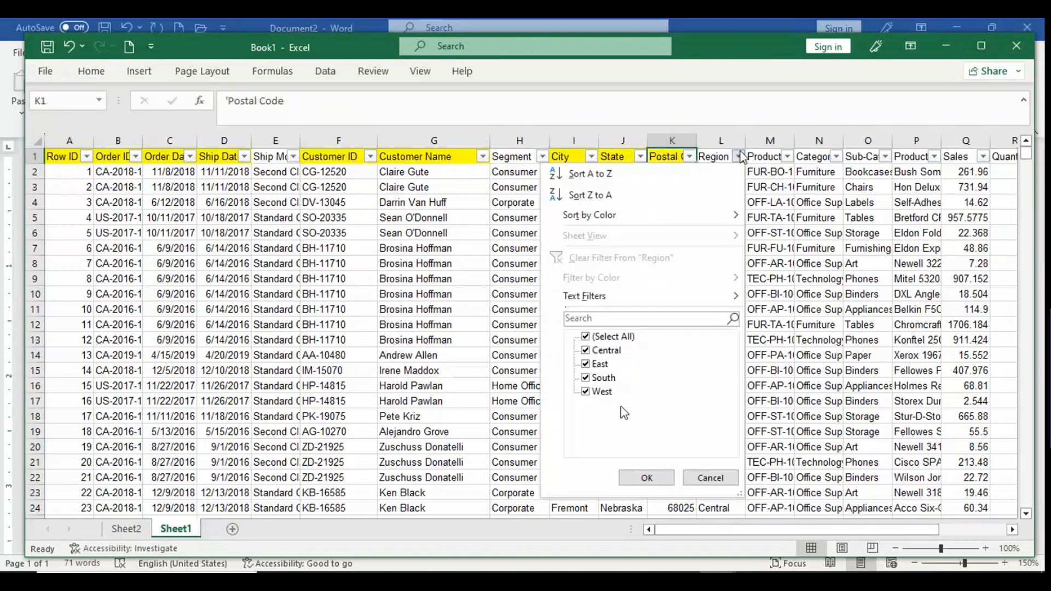
pyautogui.click(794, 330)
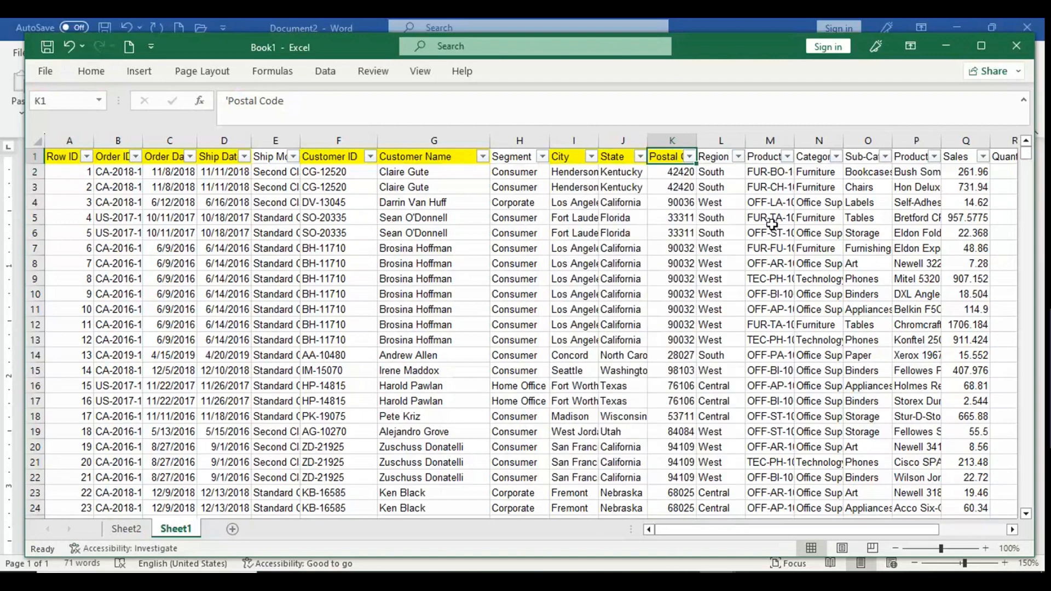
pyautogui.click(791, 171)
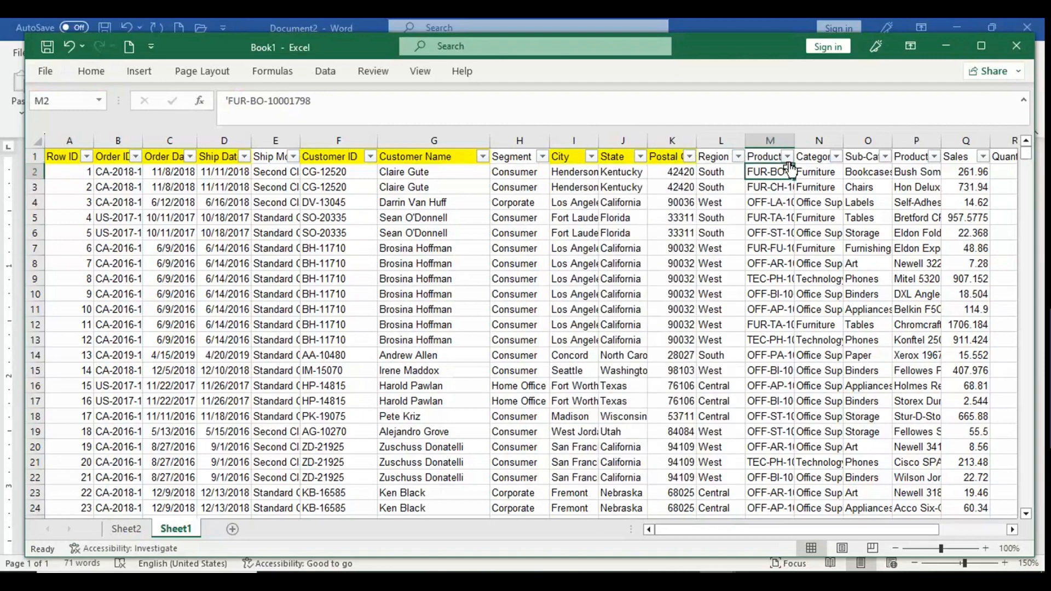
pyautogui.click(787, 156)
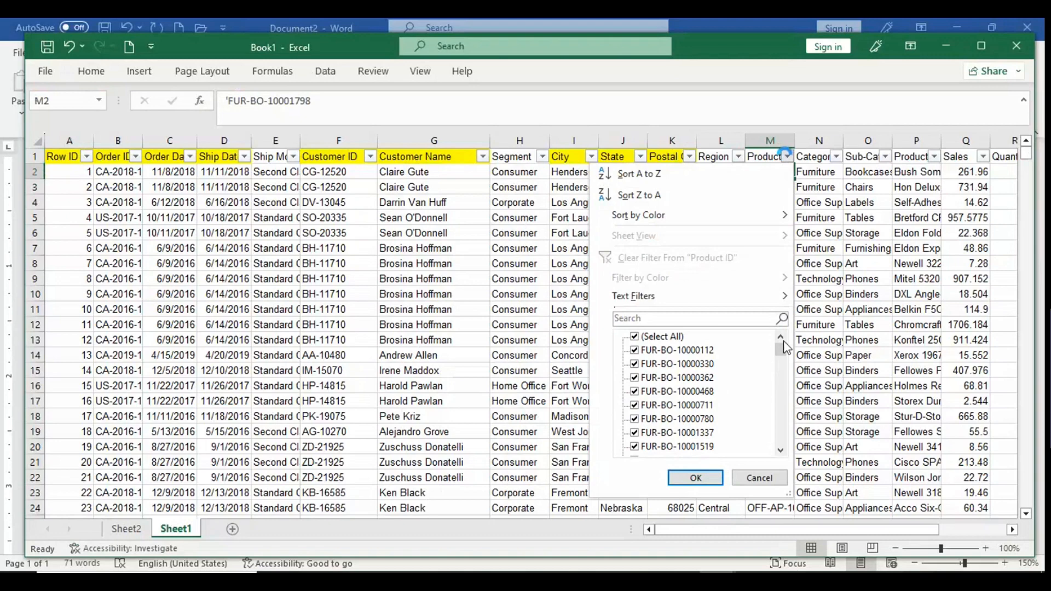
pyautogui.moveTo(783, 346)
pyautogui.mouseDown()
pyautogui.moveTo(785, 445)
pyautogui.moveTo(765, 346)
pyautogui.moveTo(775, 339)
pyautogui.mouseUp()
pyautogui.press('Escape')
# - Fill the Product ID header cell with yellow and display that column's filter values again
pyautogui.click(766, 156)
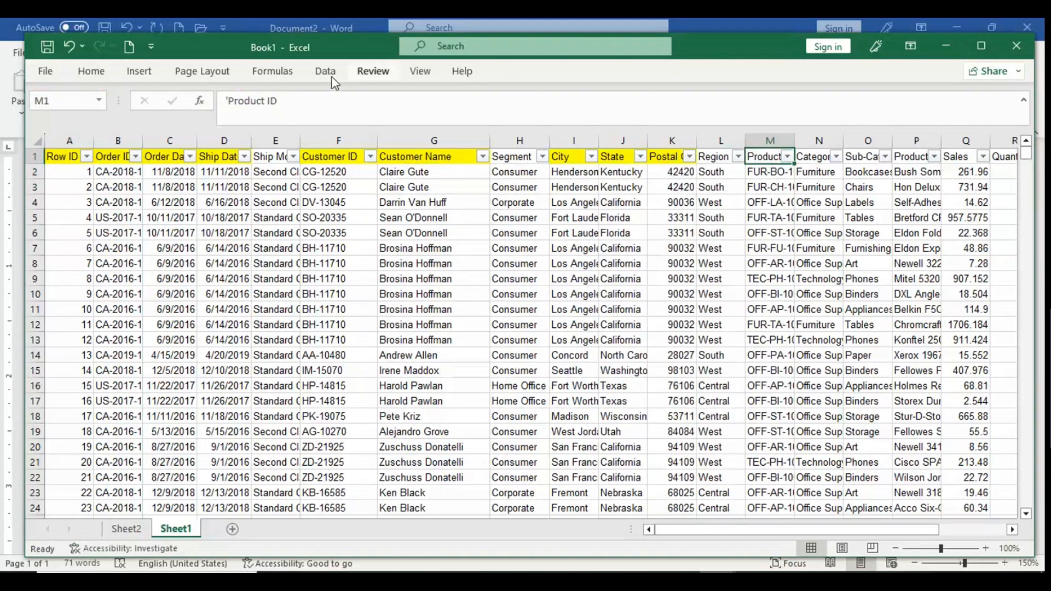
pyautogui.click(92, 74)
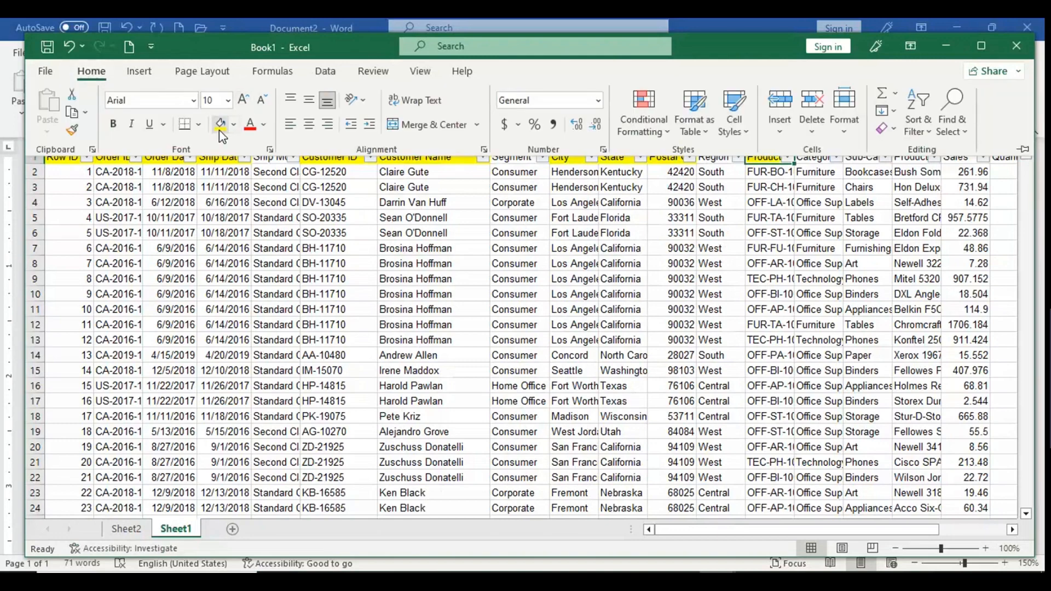
pyautogui.click(371, 264)
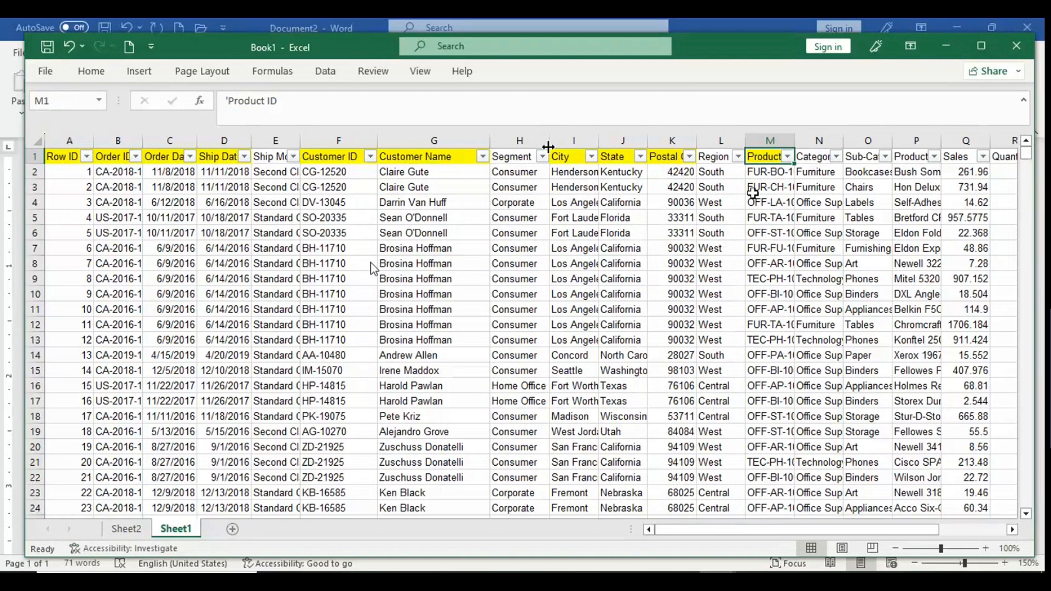
pyautogui.click(787, 157)
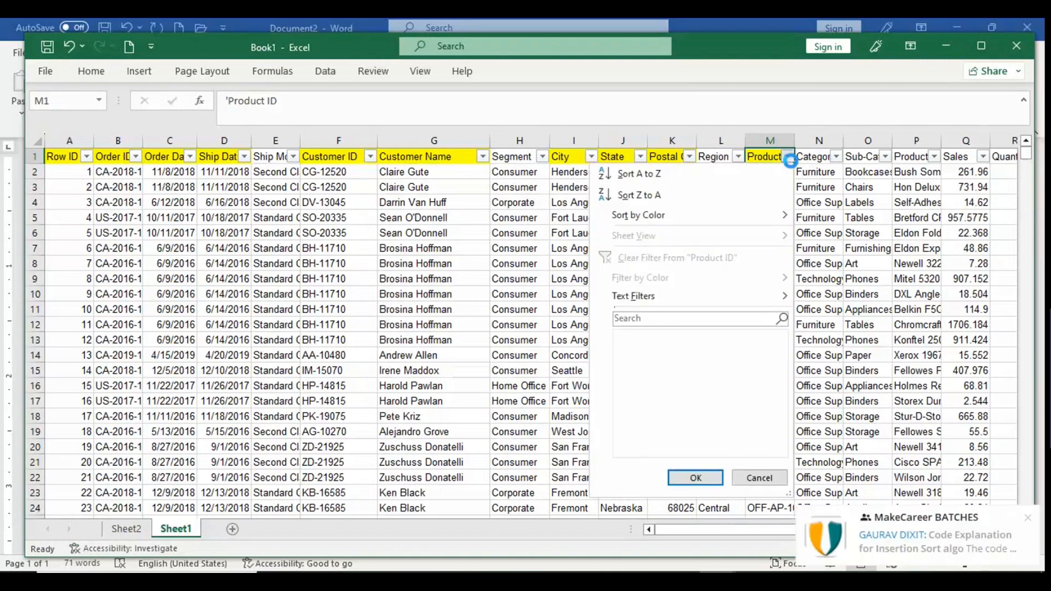
# - Finish reviewing the Product ID filter values, and examine the Category column's filter values without applying a filter
pyautogui.moveTo(780, 343)
pyautogui.mouseDown()
pyautogui.moveTo(782, 446)
pyautogui.moveTo(777, 350)
pyautogui.mouseUp()
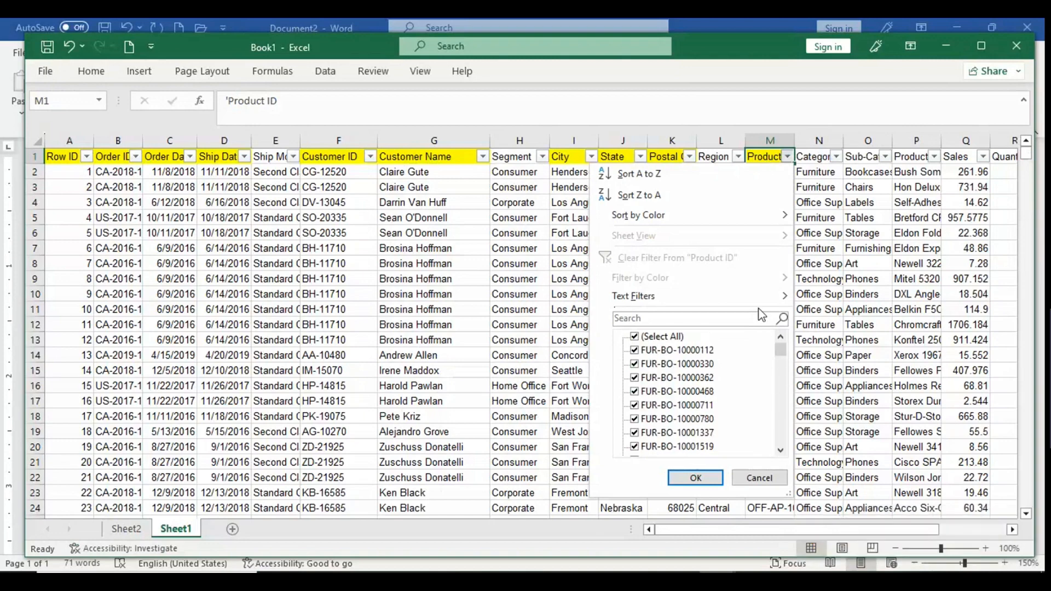
pyautogui.click(839, 235)
pyautogui.click(809, 157)
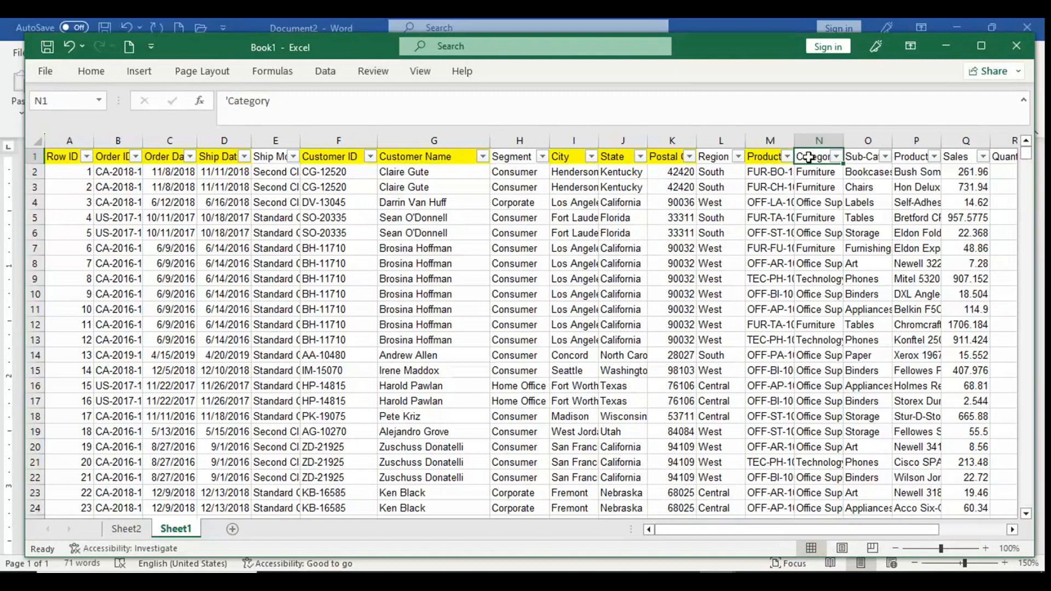
pyautogui.click(836, 157)
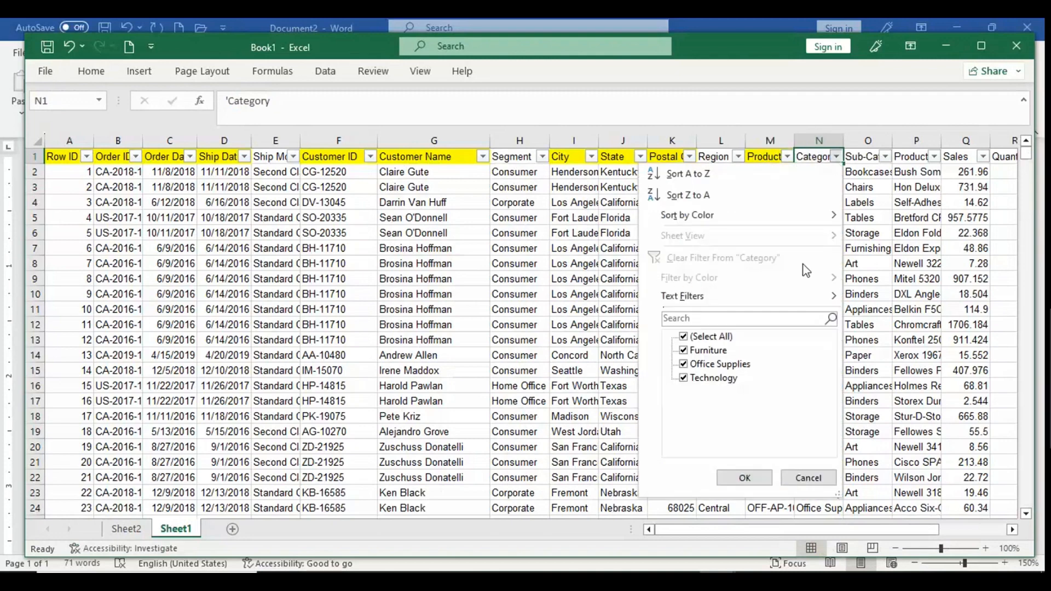
pyautogui.click(886, 250)
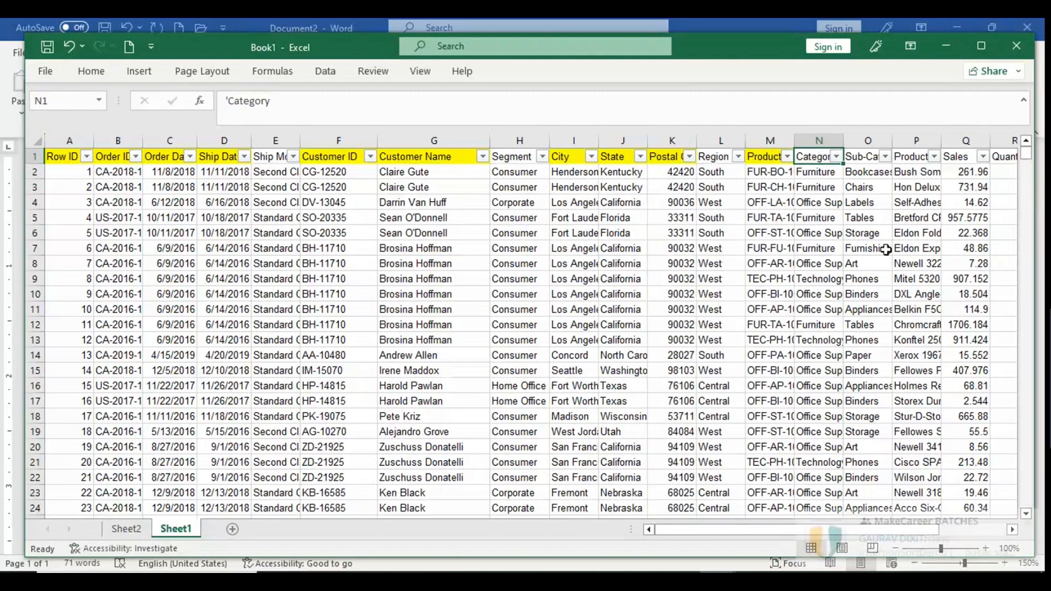
# - Switch to Document2 in Word and append "region , category" to the examples in the MEDIUM REP item
pyautogui.click(496, 579)
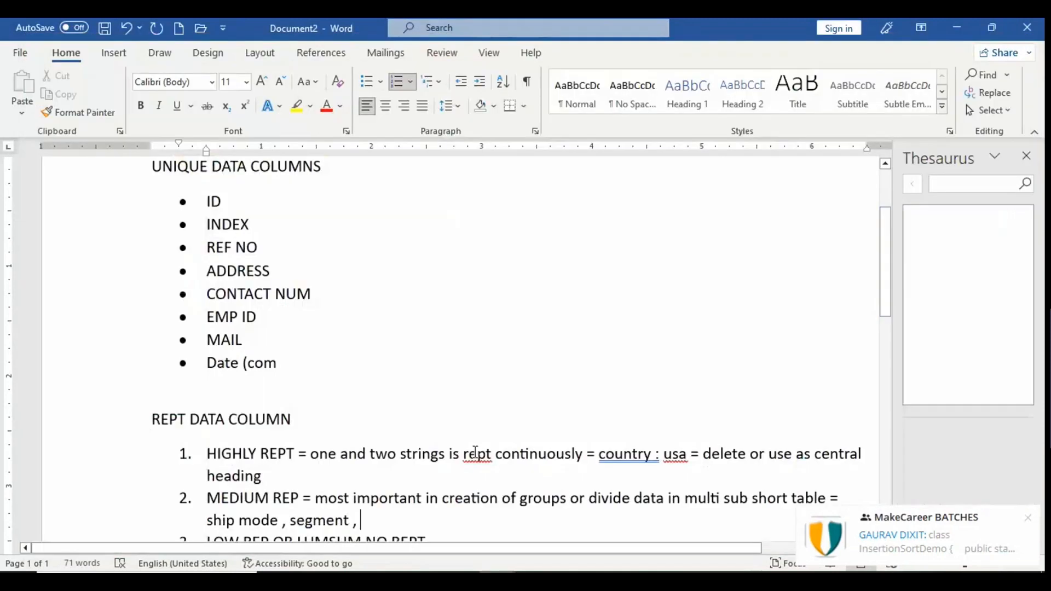
pyautogui.write('region ')
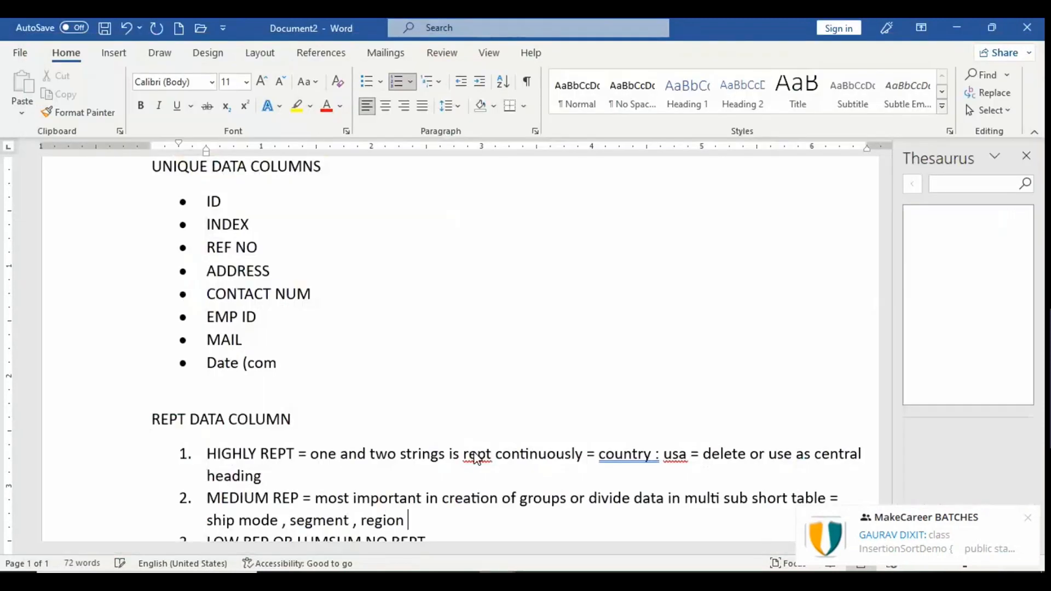
pyautogui.write(', catef')
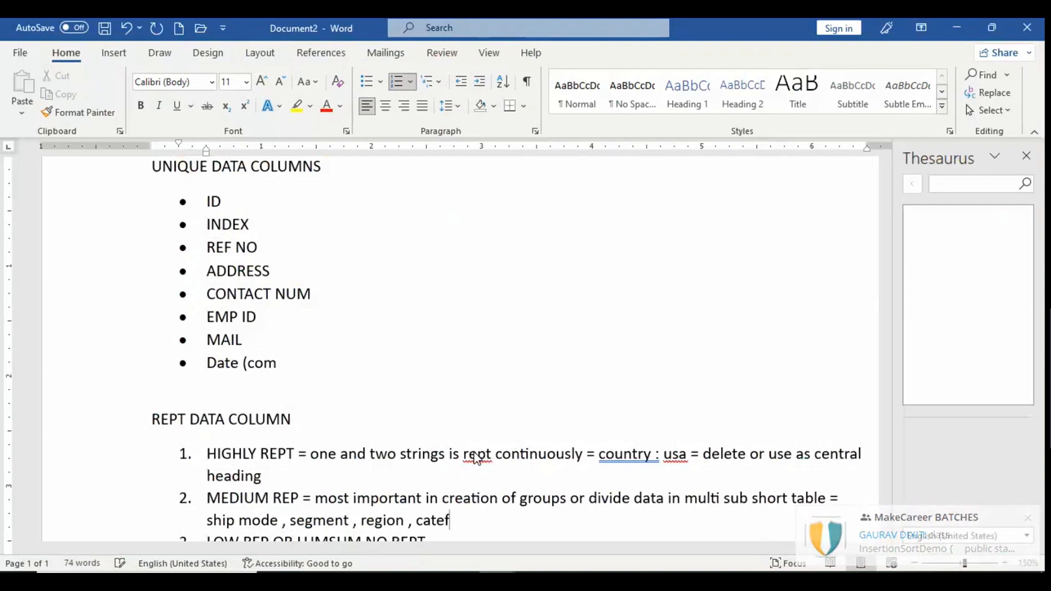
pyautogui.press('BackSpace')
pyautogui.write('gory')
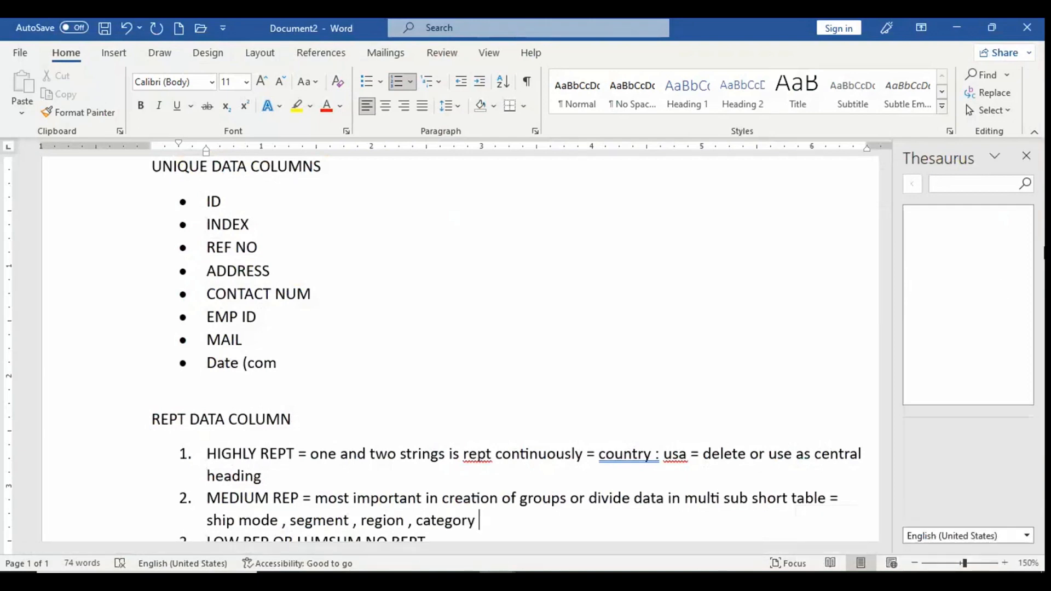
pyautogui.click(771, 329)
pyautogui.press('Down')
pyautogui.press('Down')
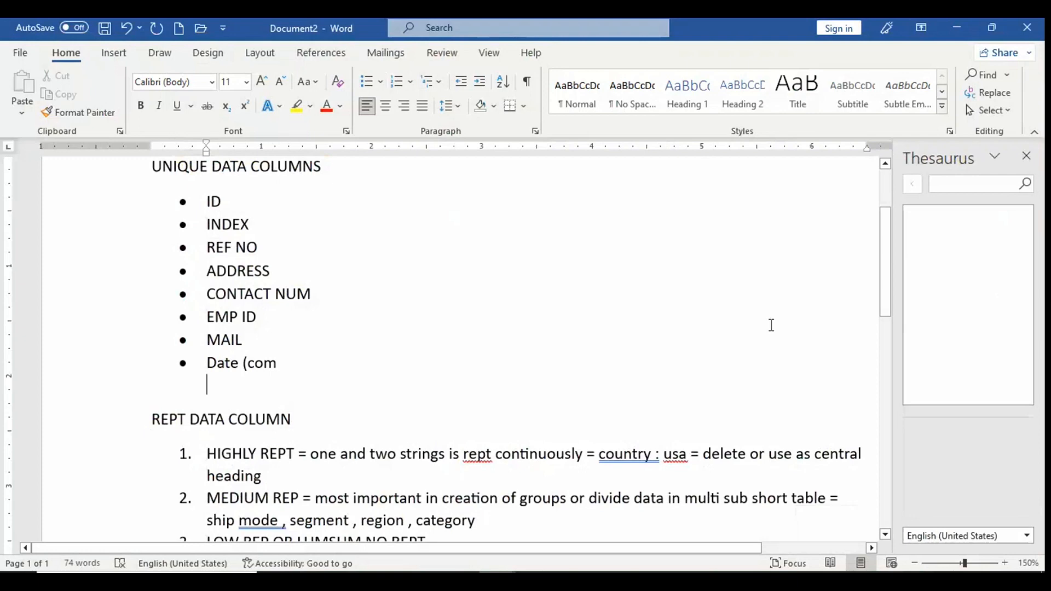
pyautogui.scroll(-2, 889, 291)
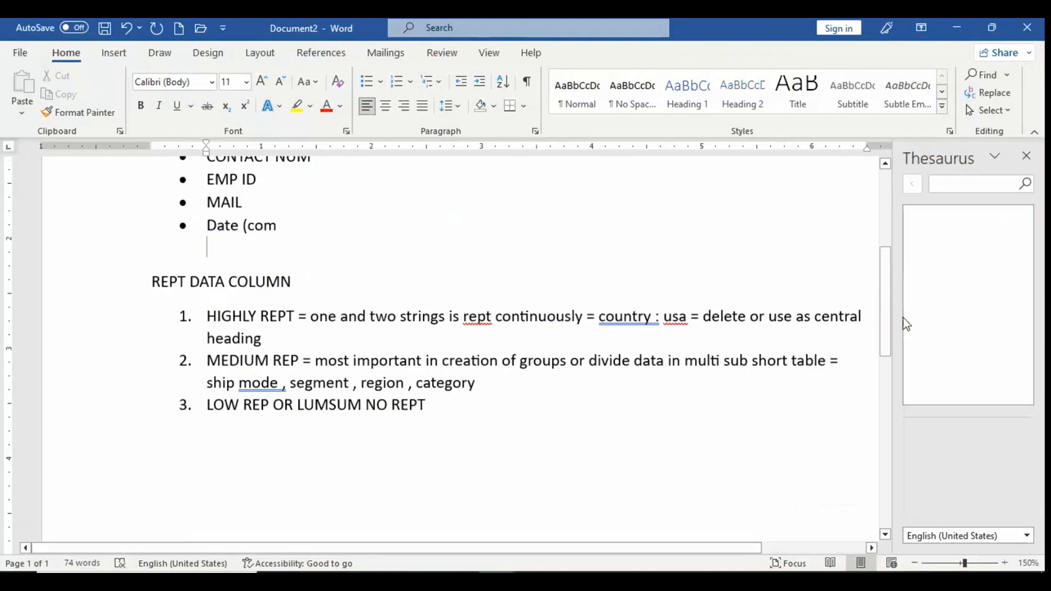
pyautogui.click(542, 393)
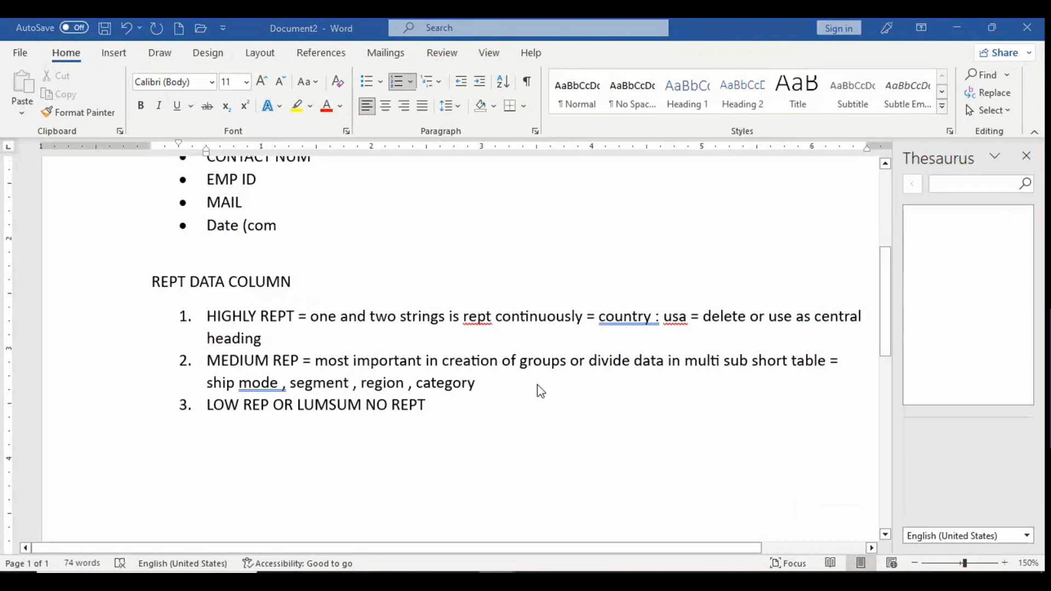
# - Return to Book1 in Excel and examine the filter values of the Sub-Category and Product Name columns for repetition
pyautogui.hotkey('alt', 'Tab')
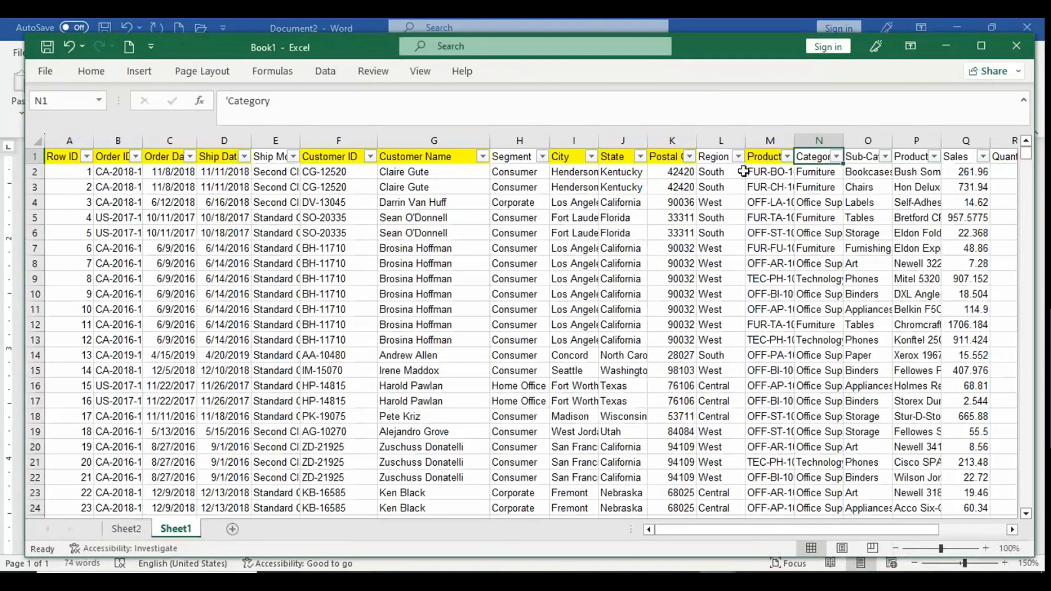
pyautogui.click(887, 157)
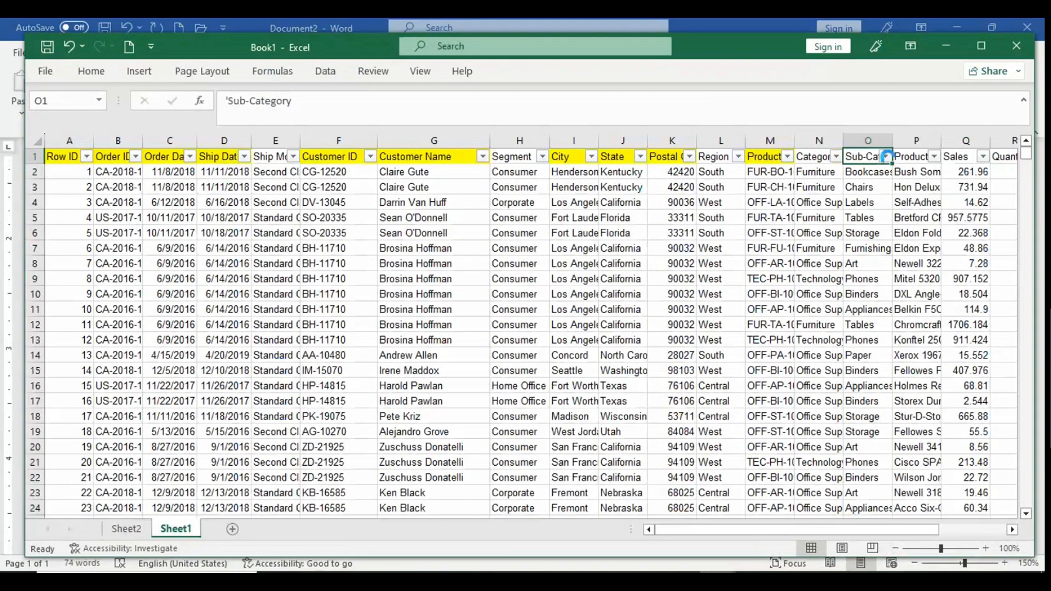
pyautogui.click(886, 157)
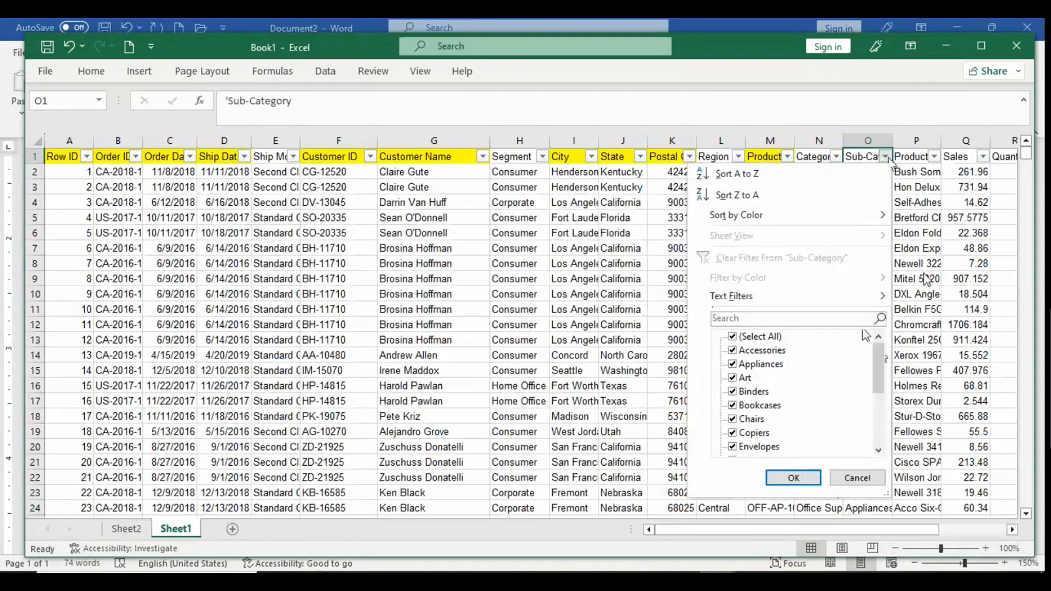
pyautogui.click(934, 157)
pyautogui.click(934, 157)
pyautogui.moveTo(927, 349); pyautogui.dragTo(927, 427)
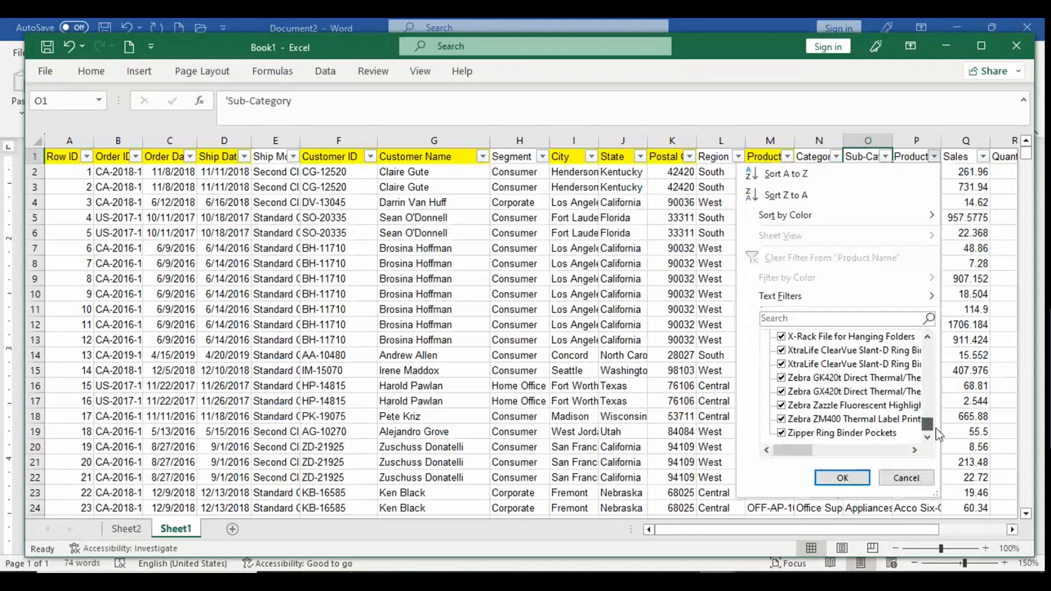
pyautogui.press('Escape')
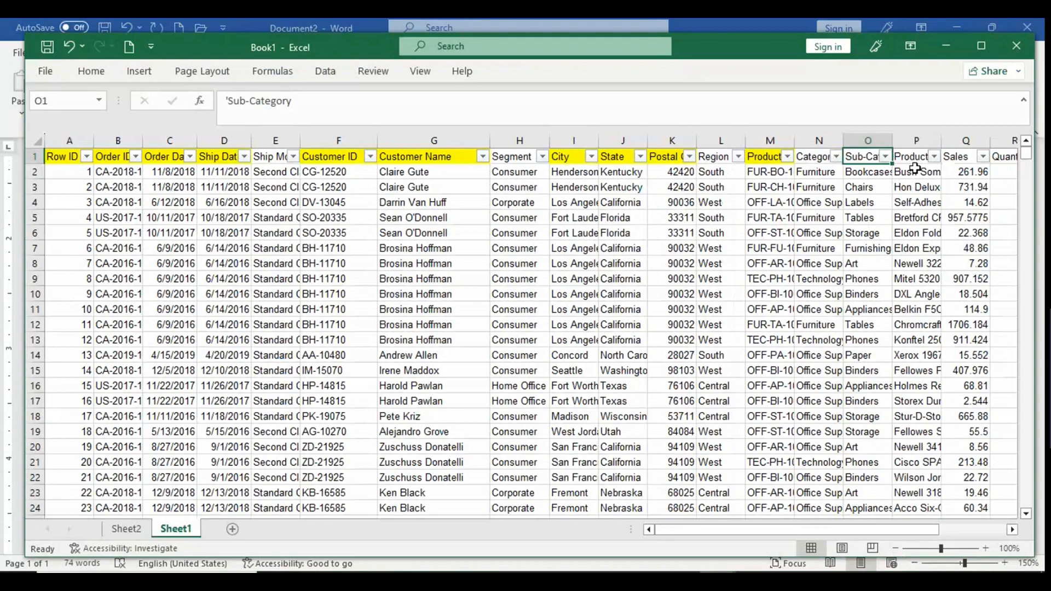
# - Fill the Product Name header cell with yellow and select the Sales header cell
pyautogui.click(914, 157)
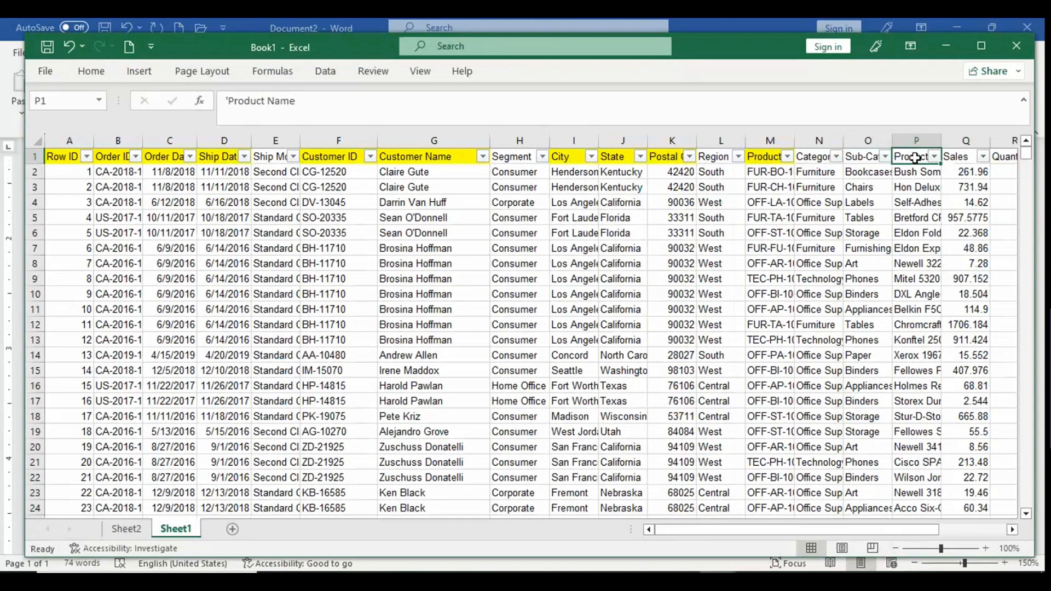
pyautogui.click(91, 71)
pyautogui.click(220, 130)
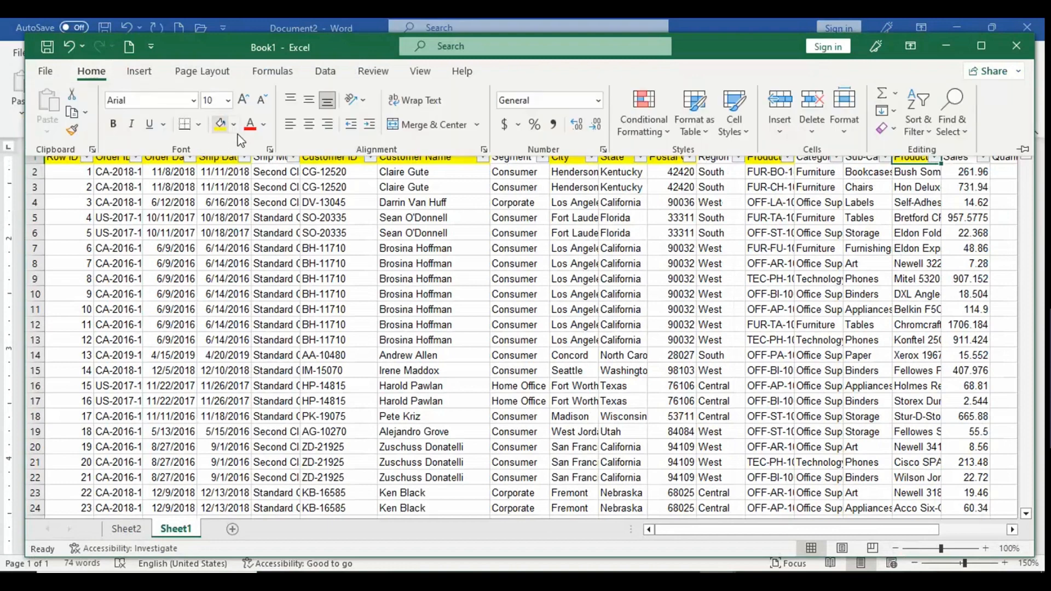
pyautogui.click(572, 314)
pyautogui.click(959, 157)
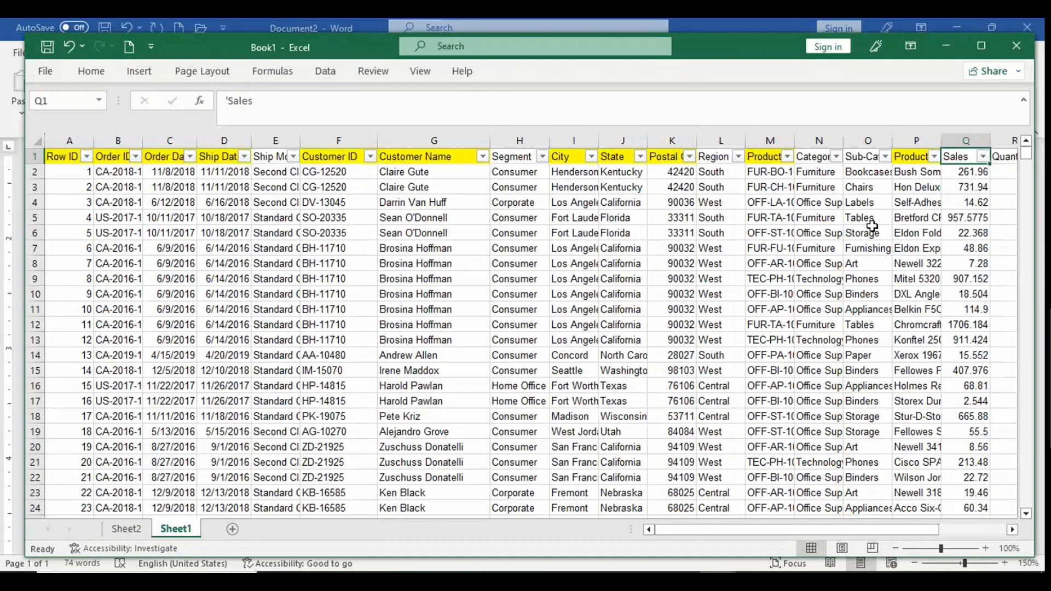
# - Switch to Word and append ", sub category" to the MEDIUM REP item
pyautogui.hotkey('alt', 'Tab')
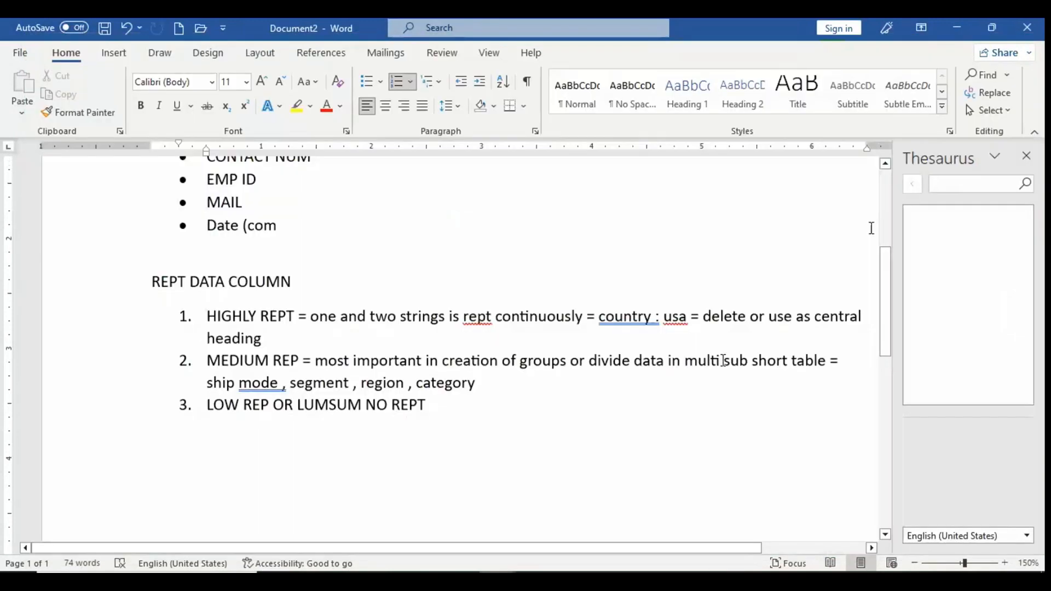
pyautogui.write(', sy')
pyautogui.press('BackSpace')
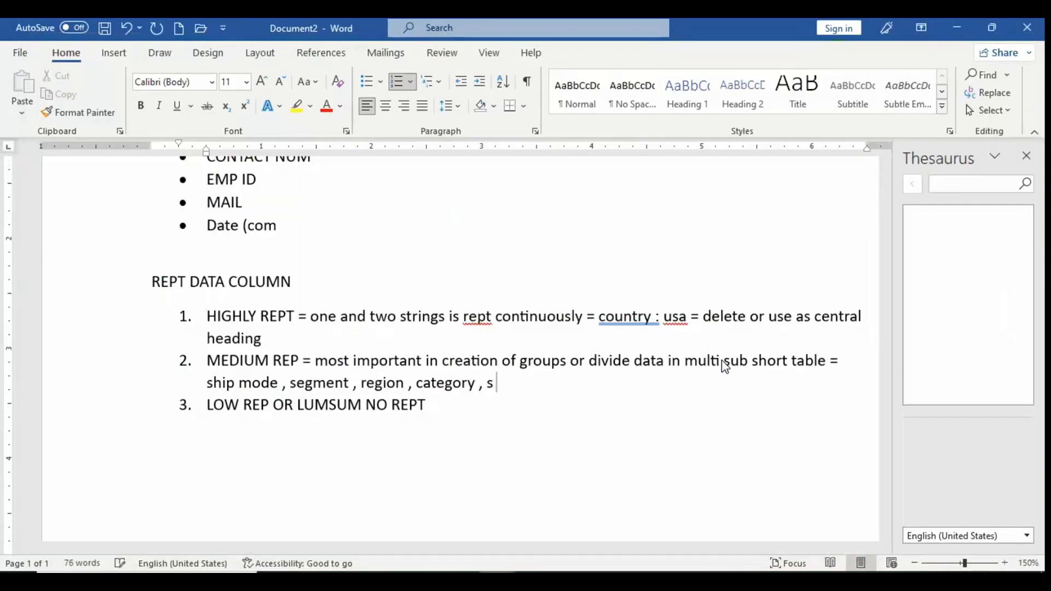
pyautogui.write('ub category')
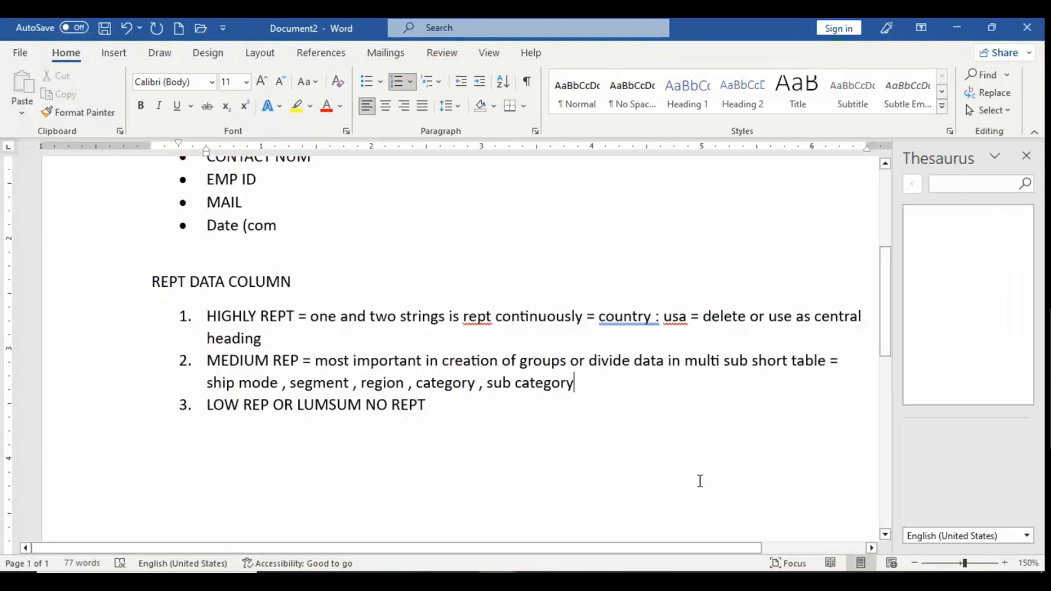
# - Add "= city , state , postal code , customer name" to the LOW REP OR LUMSUM NO REPT item, consulting the Excel headers
pyautogui.click(442, 412)
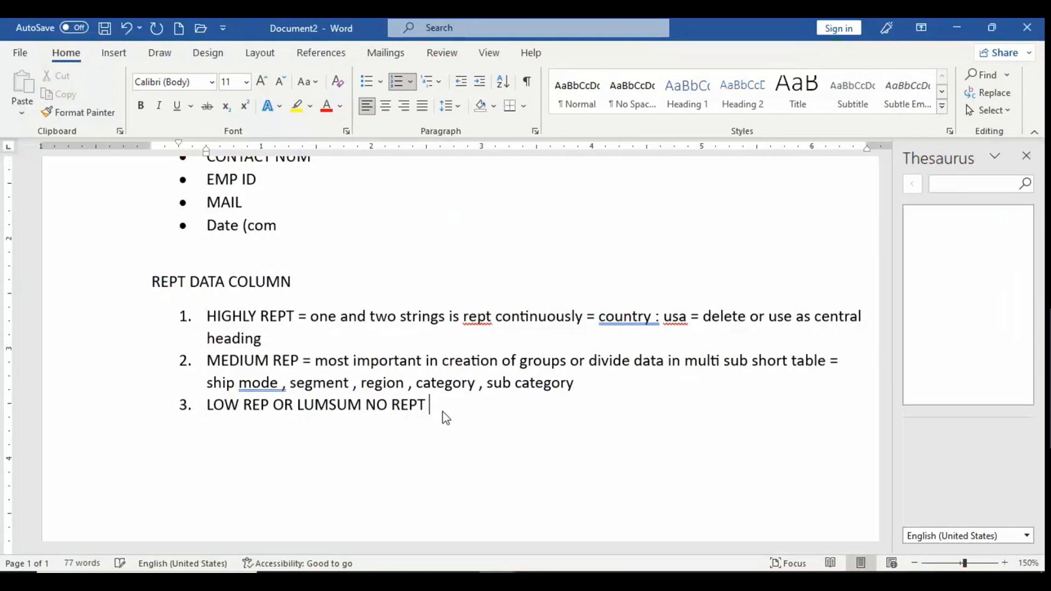
pyautogui.write('=')
pyautogui.hotkey('alt', 'Tab')
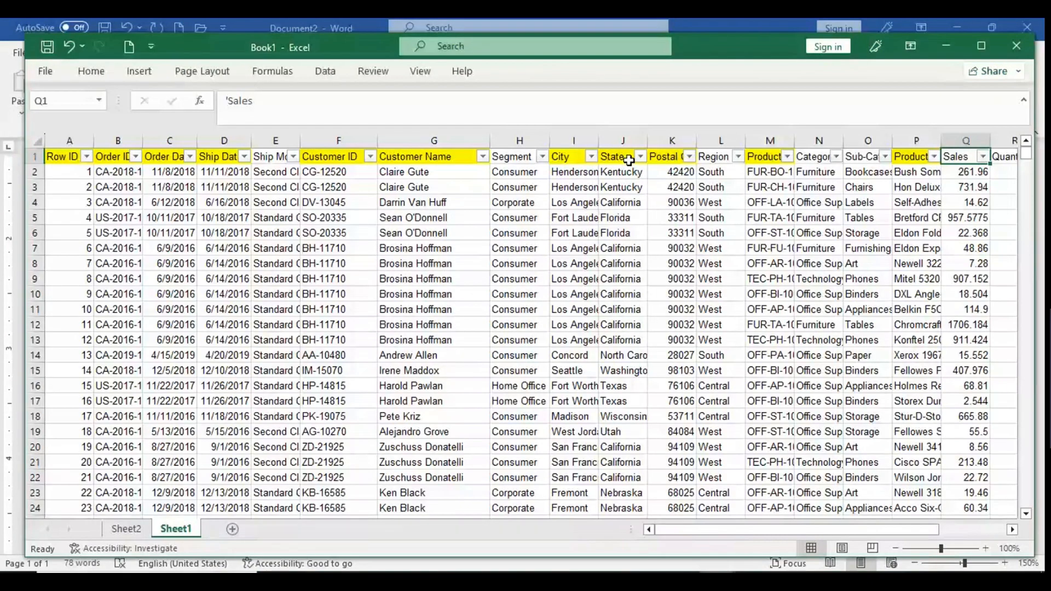
pyautogui.hotkey('alt', 'Tab')
pyautogui.write('cit')
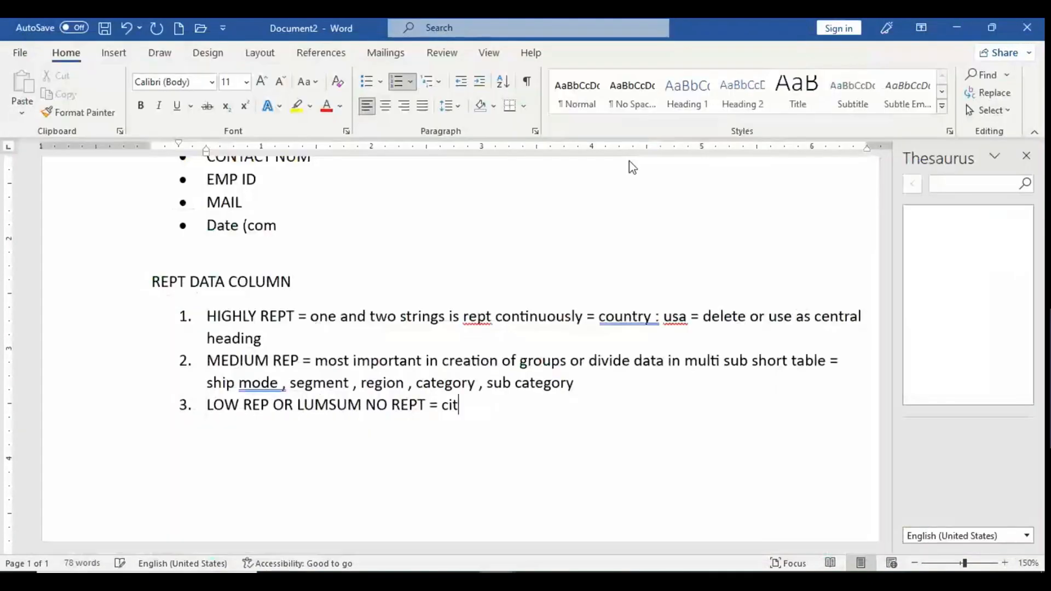
pyautogui.write('y , state , post')
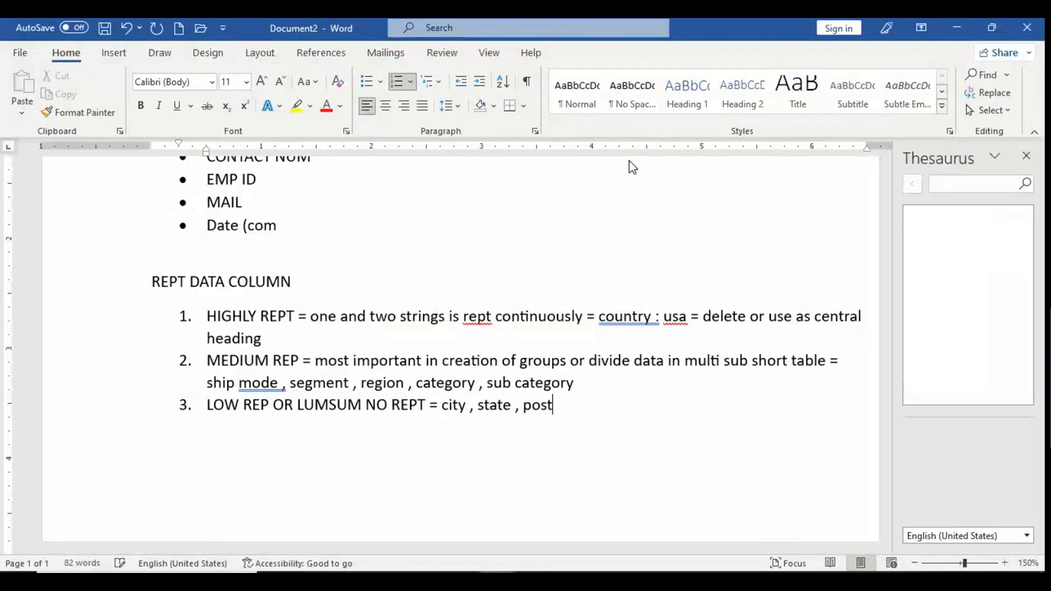
pyautogui.write('al code , c')
pyautogui.press('BackSpace')
pyautogui.press('BackSpace')
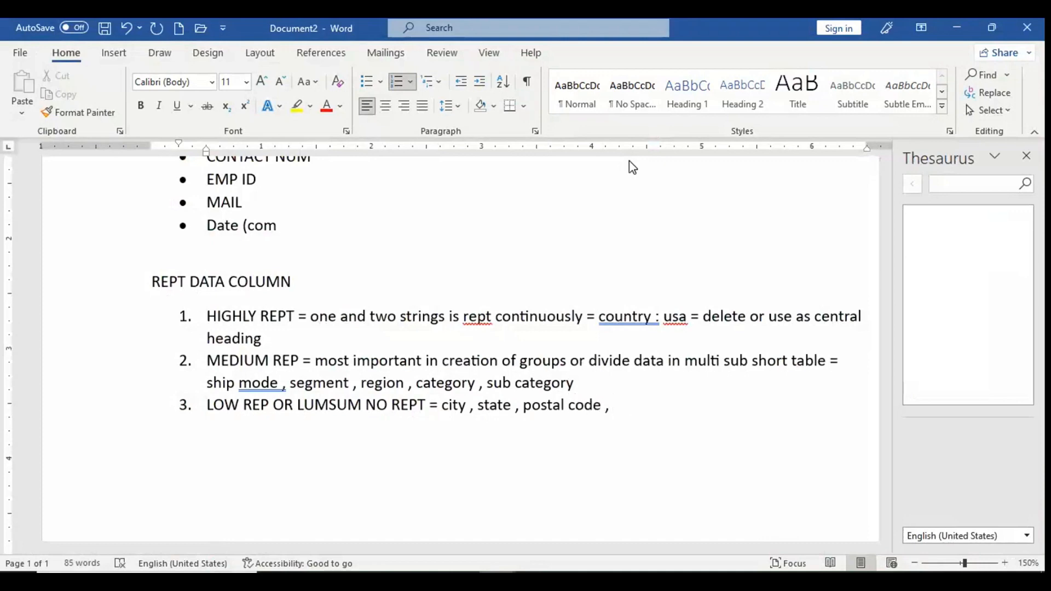
pyautogui.write('custome')
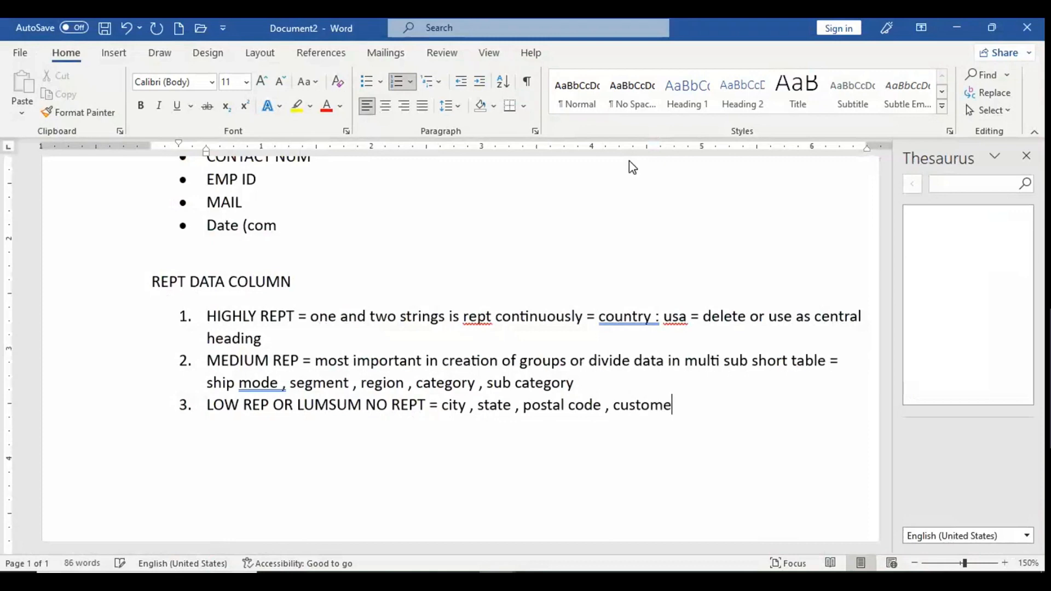
pyautogui.write('r name')
# - Append a comma after "customer name" in the LOW REP item, clearing the stray line below the list
pyautogui.press('alt')
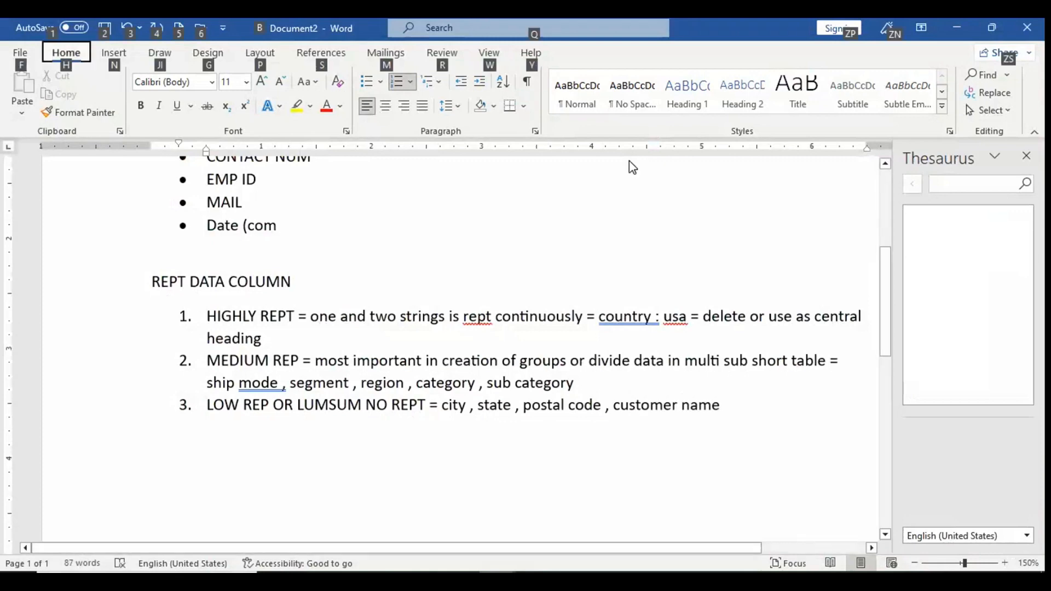
pyautogui.click(757, 435)
pyautogui.press('Return')
pyautogui.press('Return')
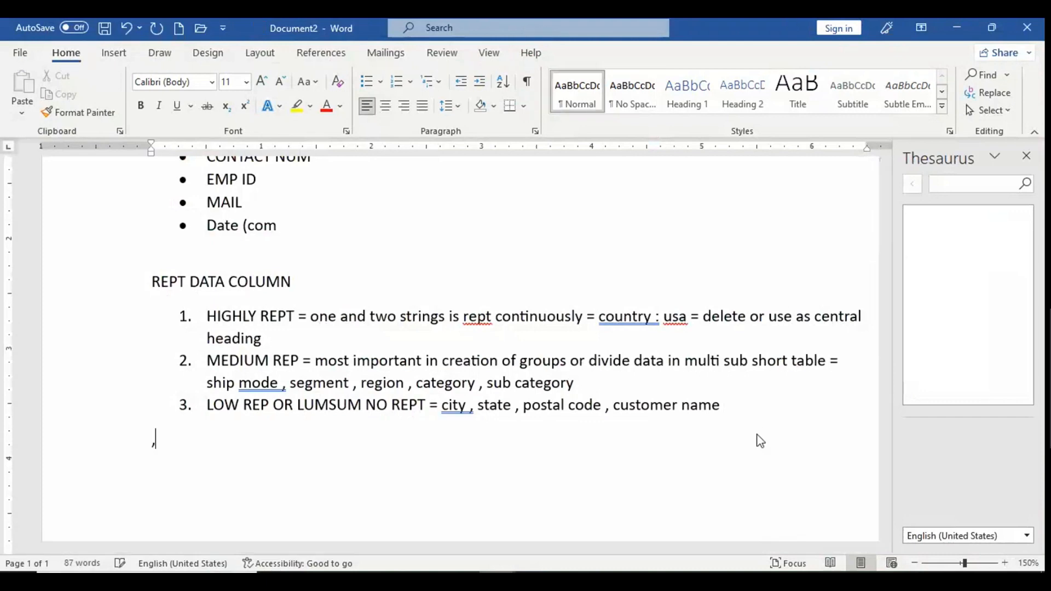
pyautogui.write(',')
pyautogui.press('BackSpace')
pyautogui.press('BackSpace')
pyautogui.write(',')
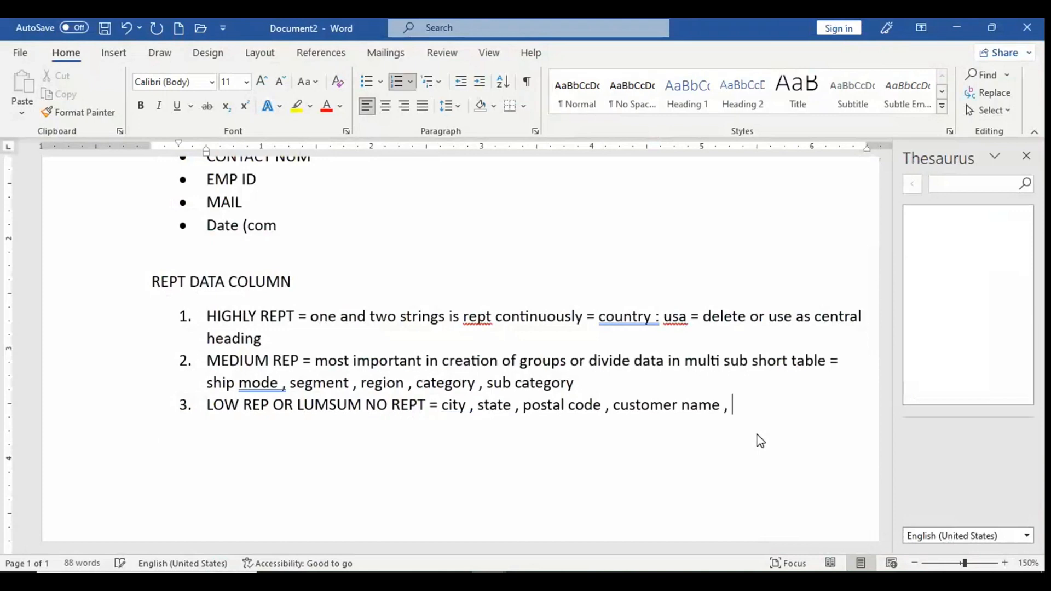
# - Check the remaining columns through Profit in Excel and remove the trailing comma after "customer name" in the Word list
pyautogui.hotkey('alt', 'Tab')
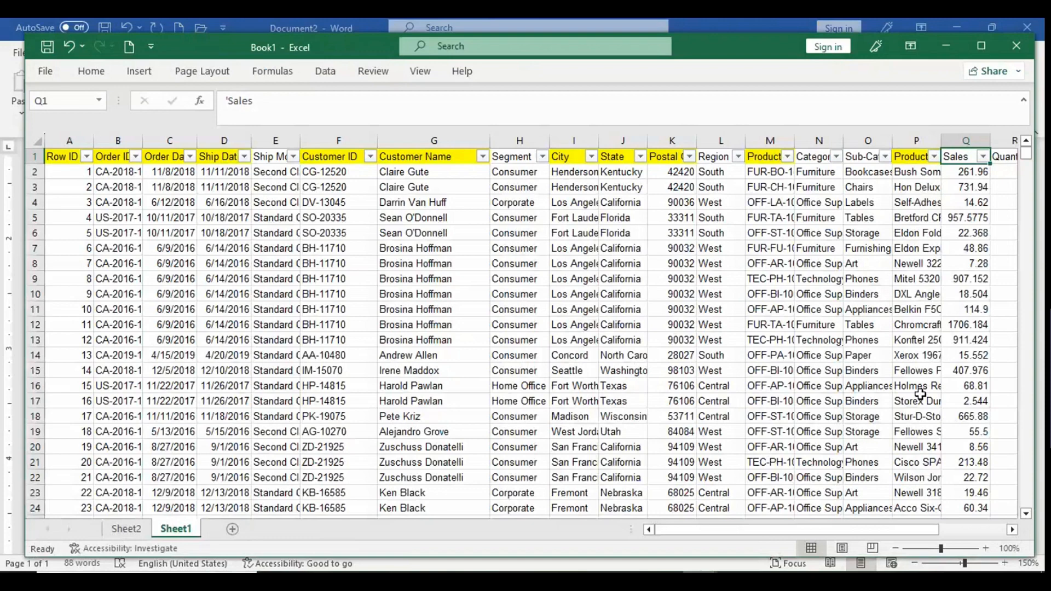
pyautogui.moveTo(693, 534); pyautogui.dragTo(762, 530)
pyautogui.press('alt')
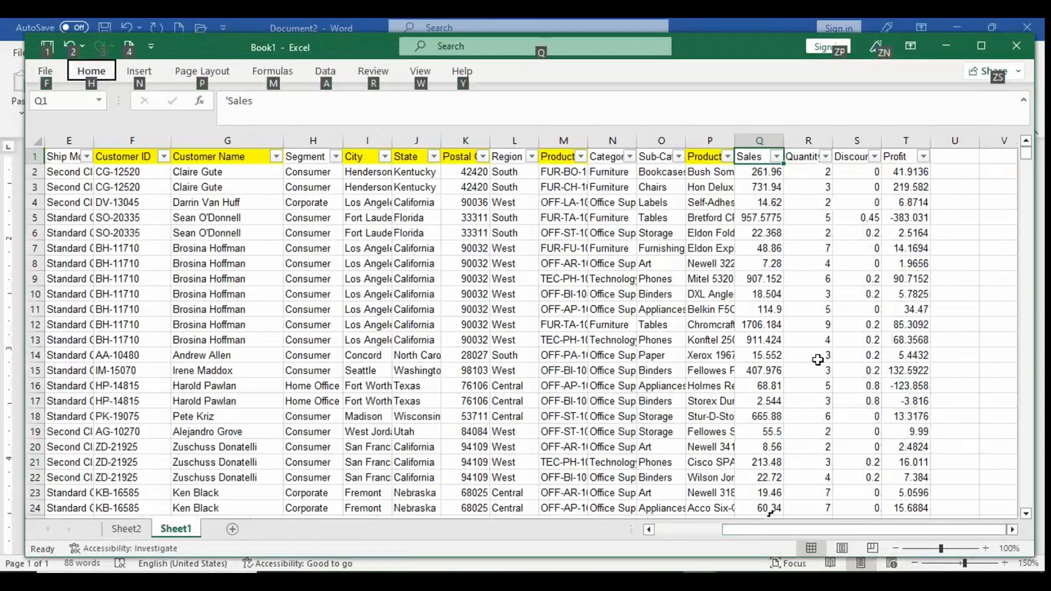
pyautogui.hotkey('alt', 'Tab')
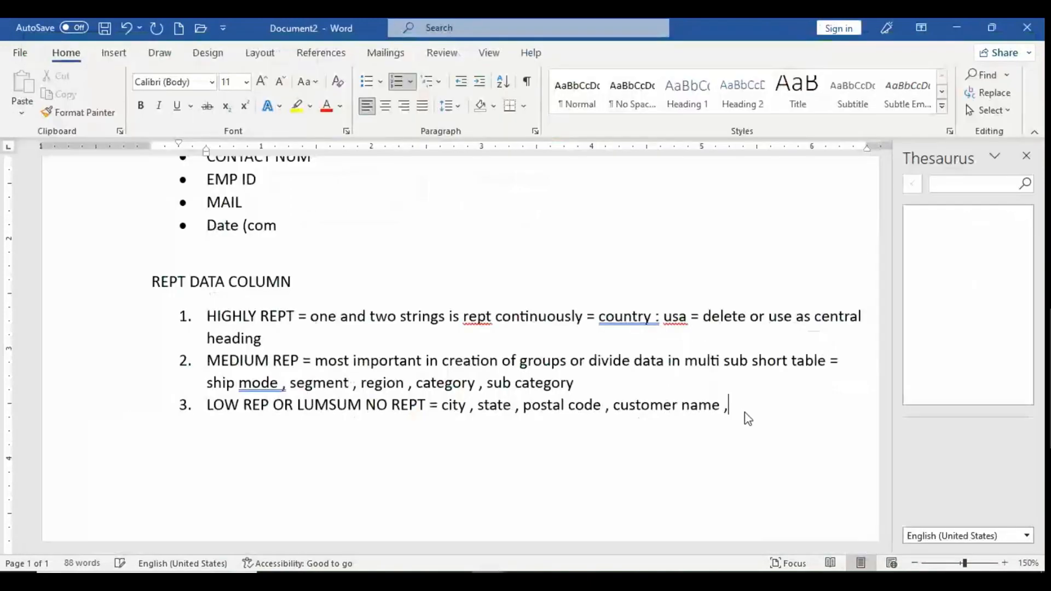
pyautogui.press('BackSpace')
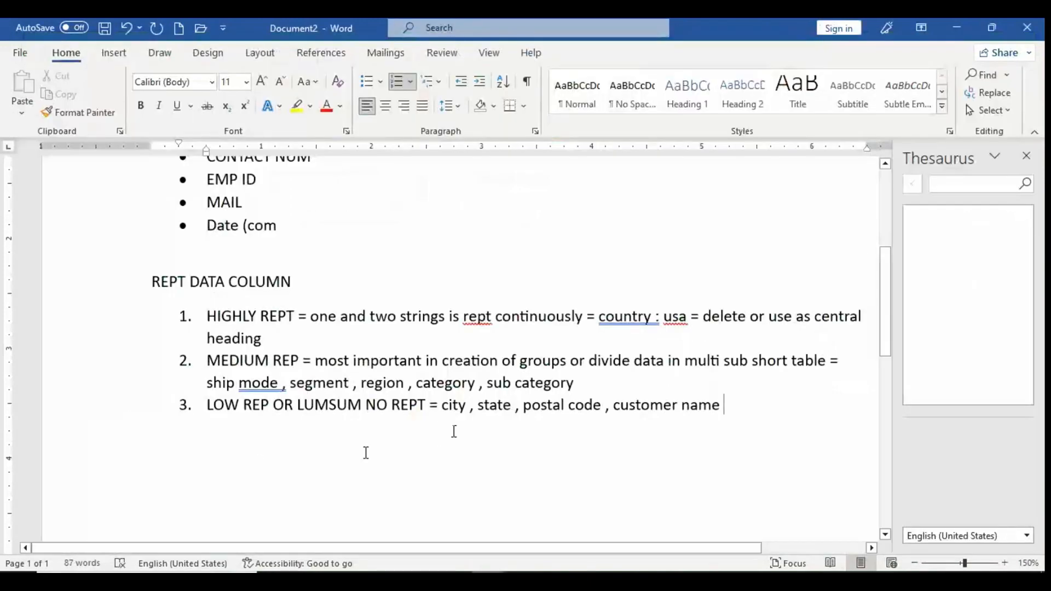
# - Insert the description "data repeatation in very low basis" before "city" in the LOW REP OR LUMSUM NO REPT item
pyautogui.write('data ')
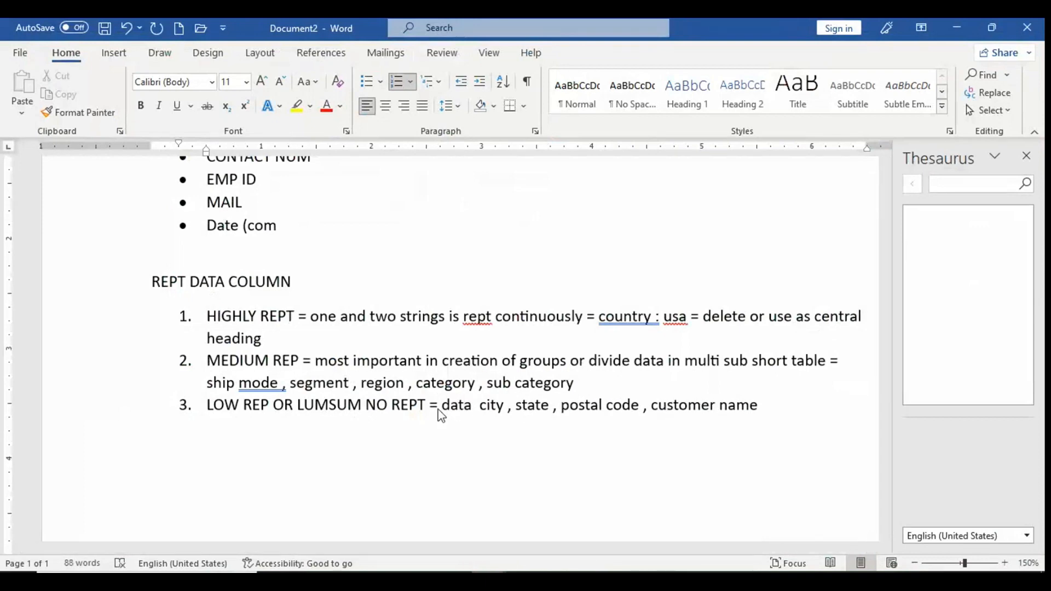
pyautogui.write('repat')
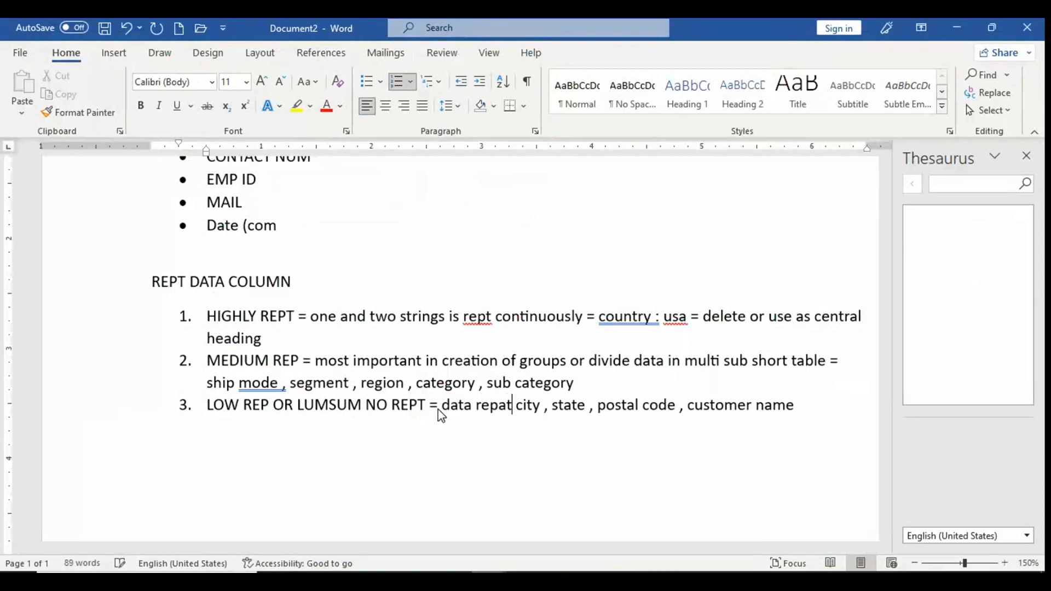
pyautogui.write('i')
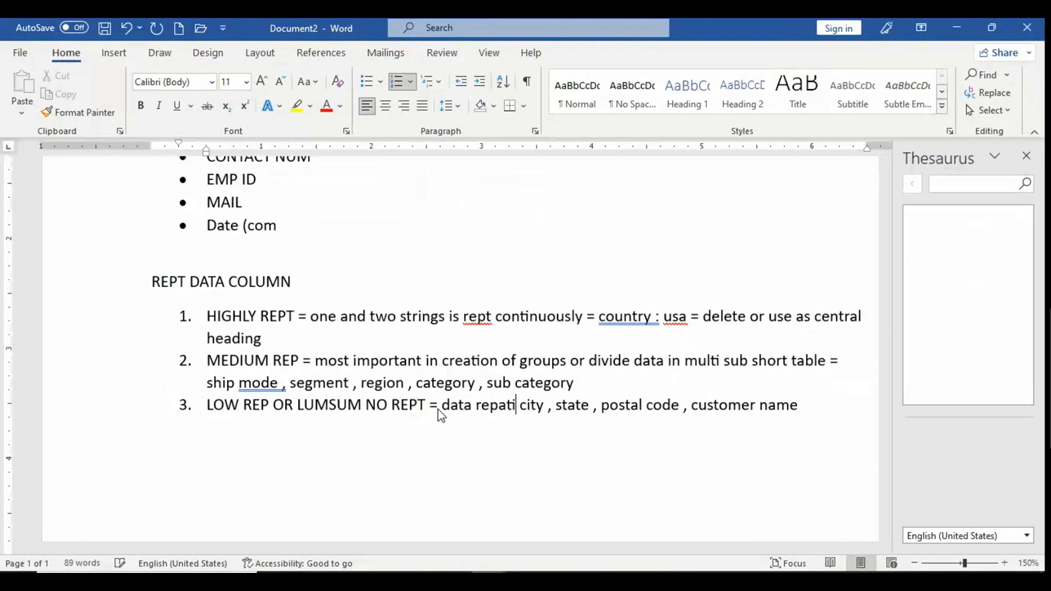
pyautogui.press('BackSpace')
pyautogui.press('BackSpace')
pyautogui.press('BackSpace')
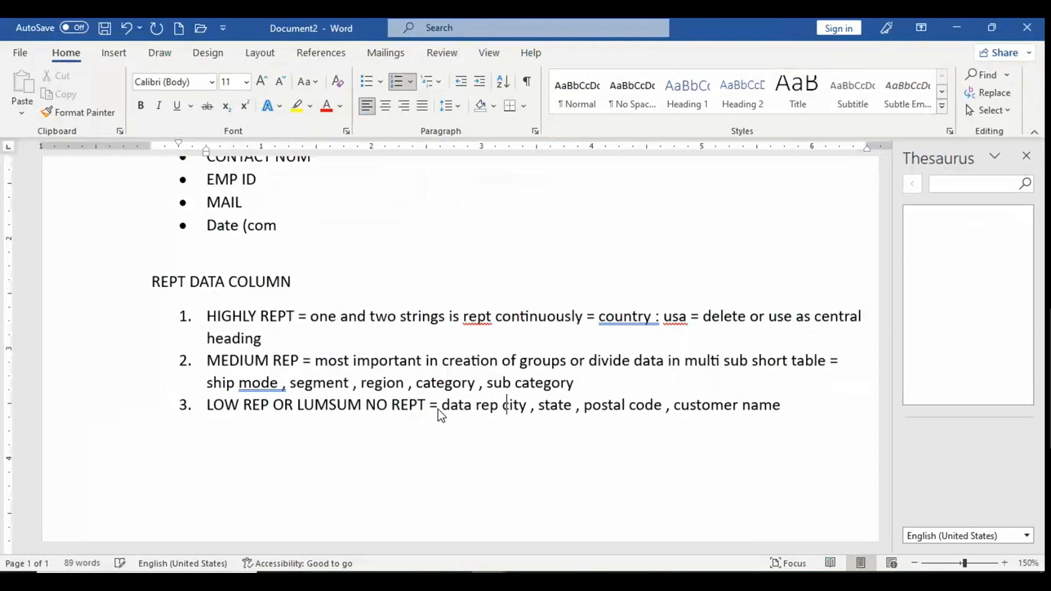
pyautogui.write('eatation ')
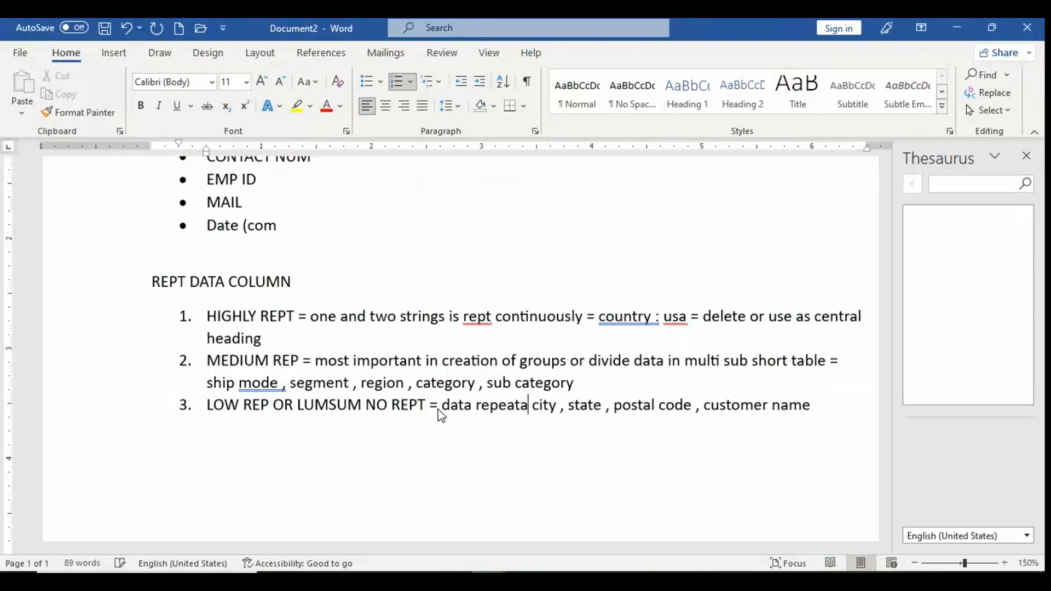
pyautogui.write('in ve')
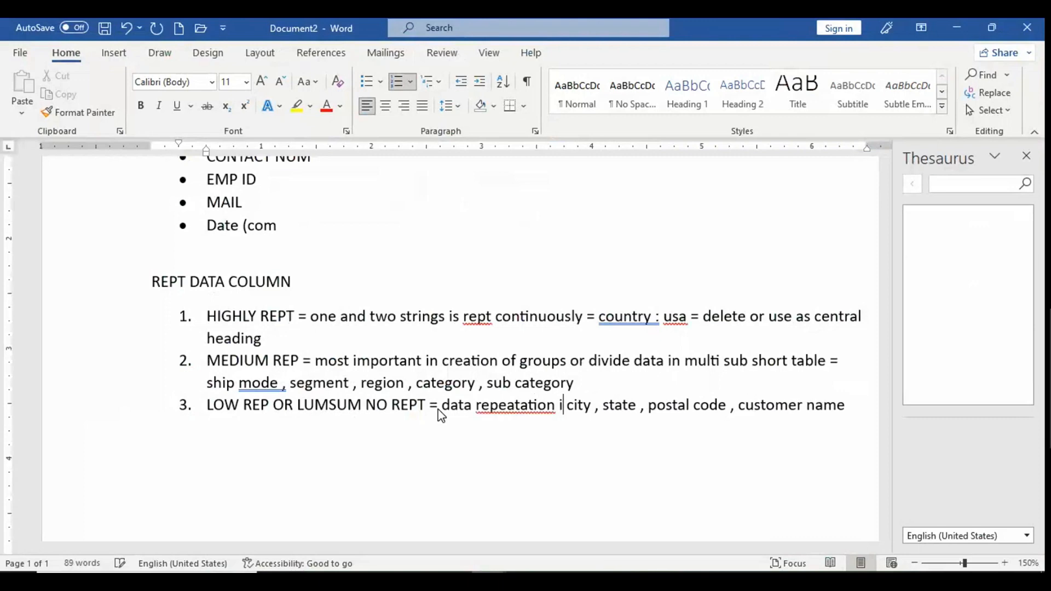
pyautogui.write('ry s')
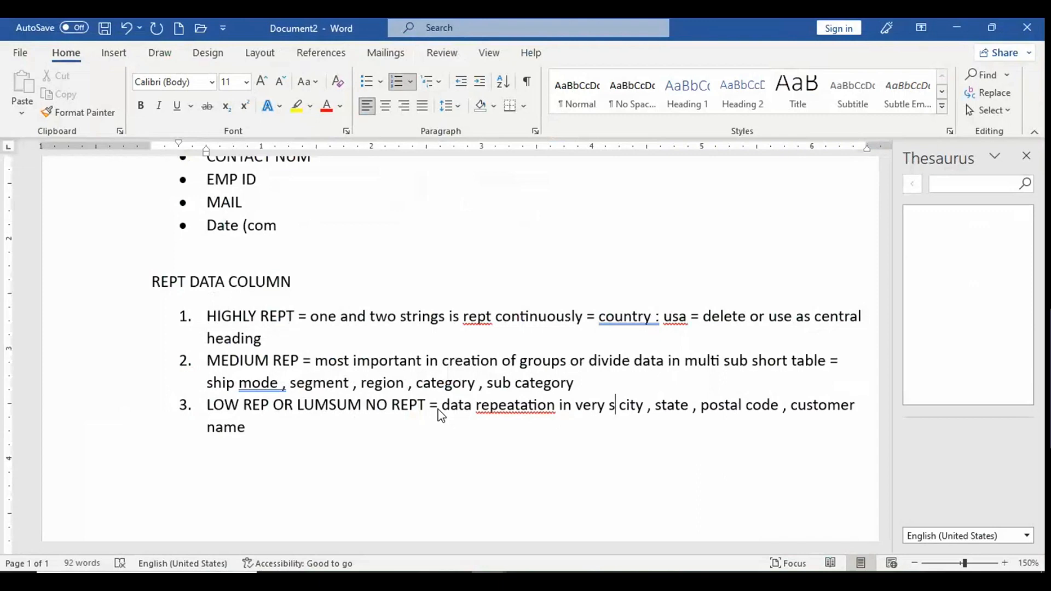
pyautogui.press('BackSpace')
pyautogui.write('low basis')
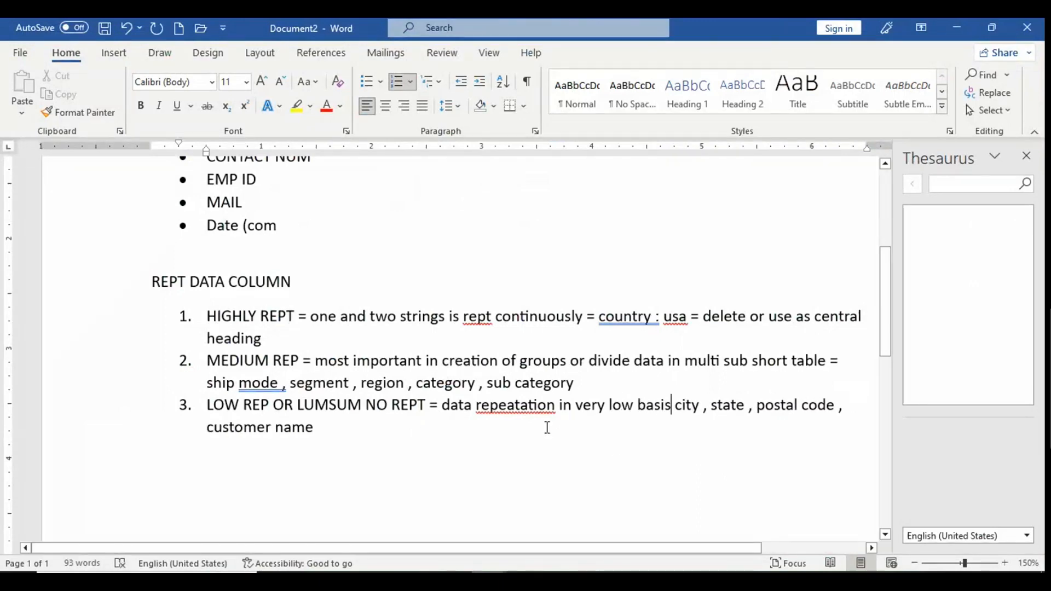
# - Correct the misspelled "repeatation" to the suggested "repetition" and insert "=" between "basis" and "city" in the LOW REP item
pyautogui.rightClick(546, 407)
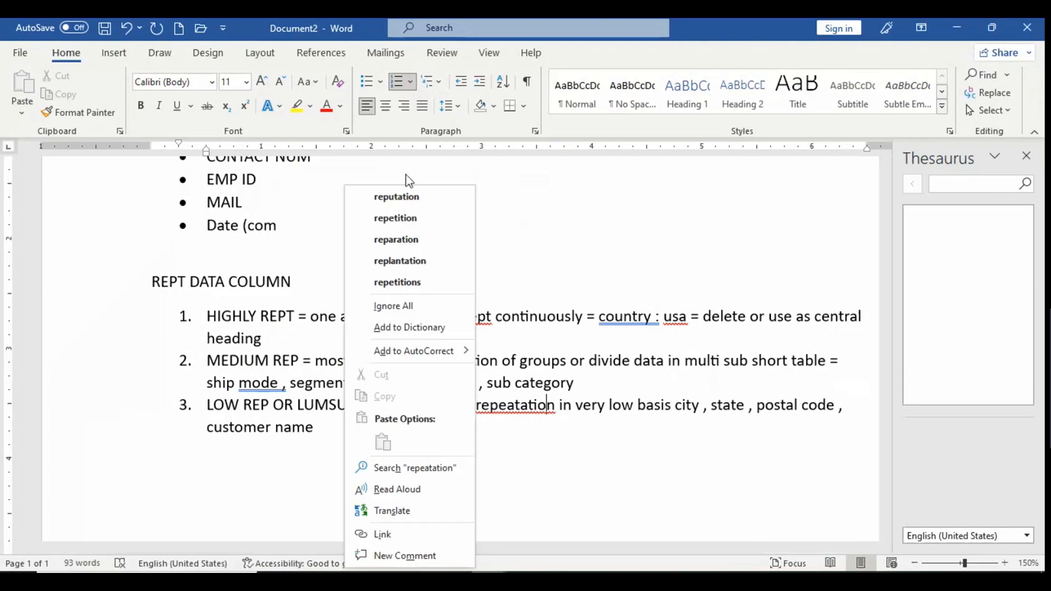
pyautogui.click(417, 223)
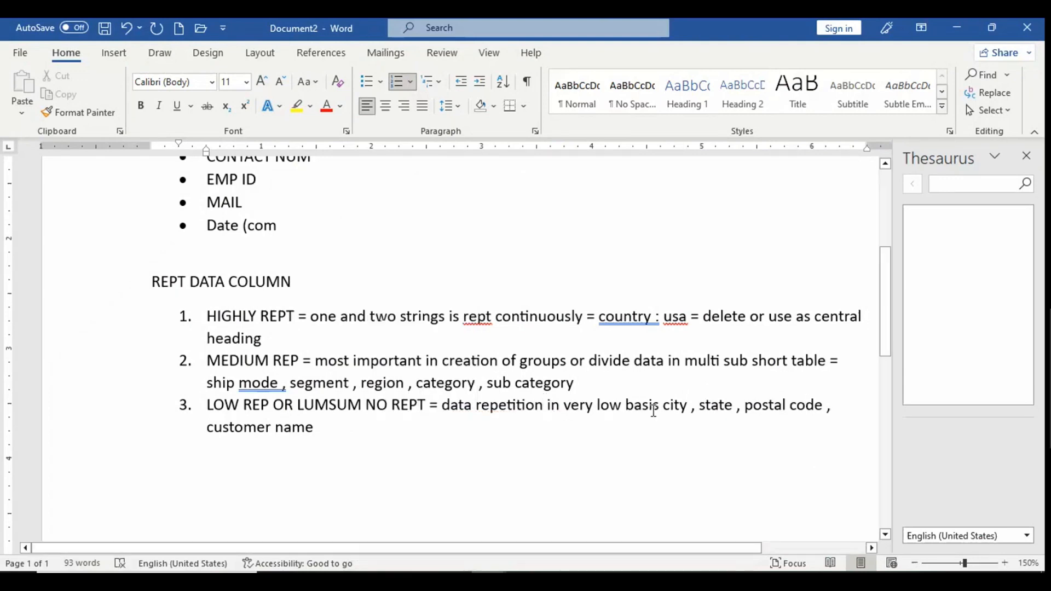
pyautogui.click(666, 408)
pyautogui.write('=')
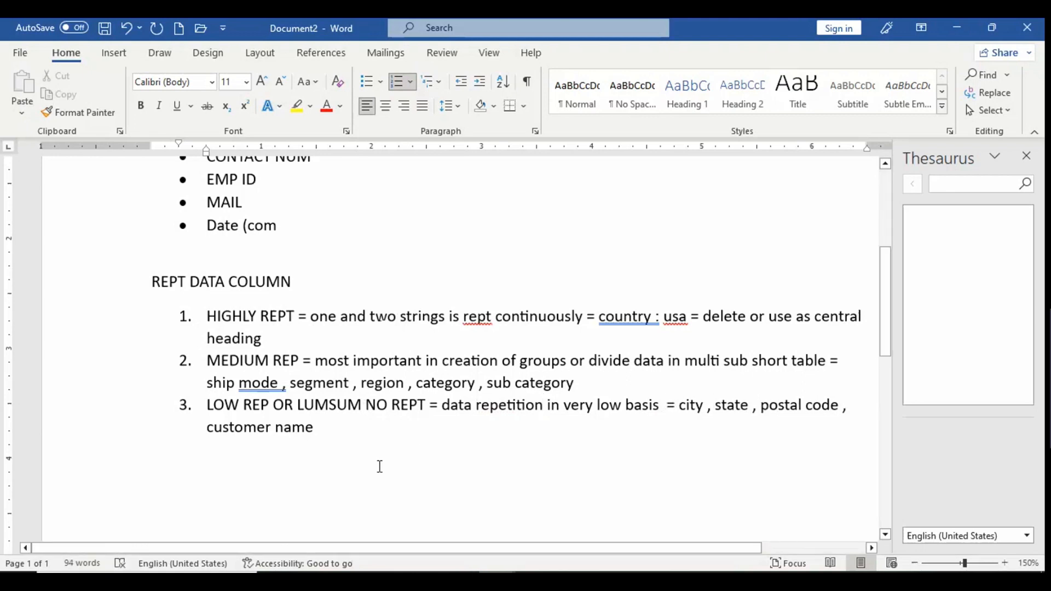
# - End the numbered list after the customer name entry and start an unnumbered paragraph below it
pyautogui.click(378, 426)
pyautogui.press('Return')
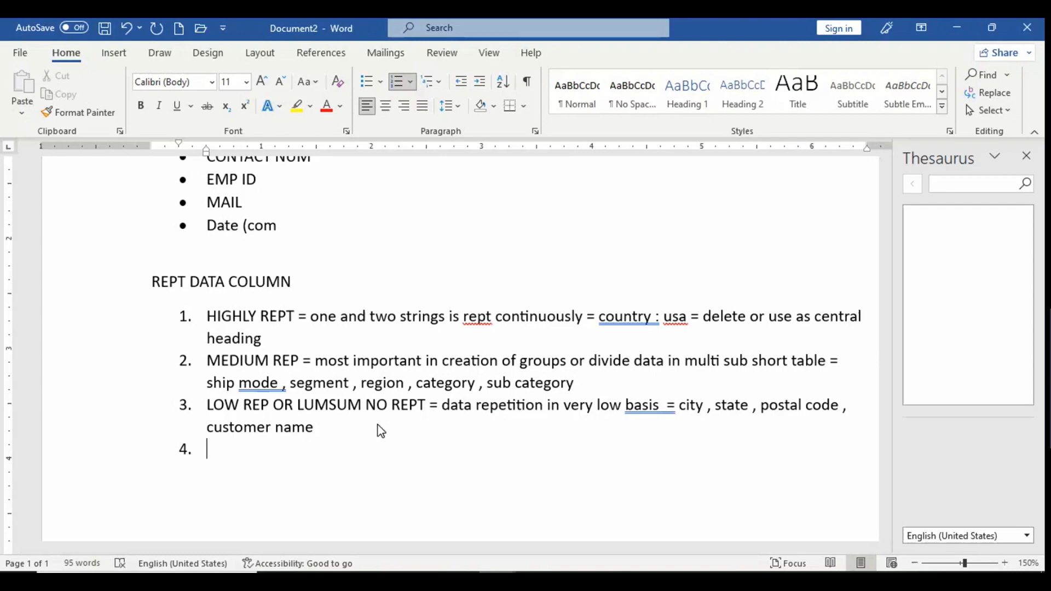
pyautogui.press('BackSpace')
pyautogui.press('Return')
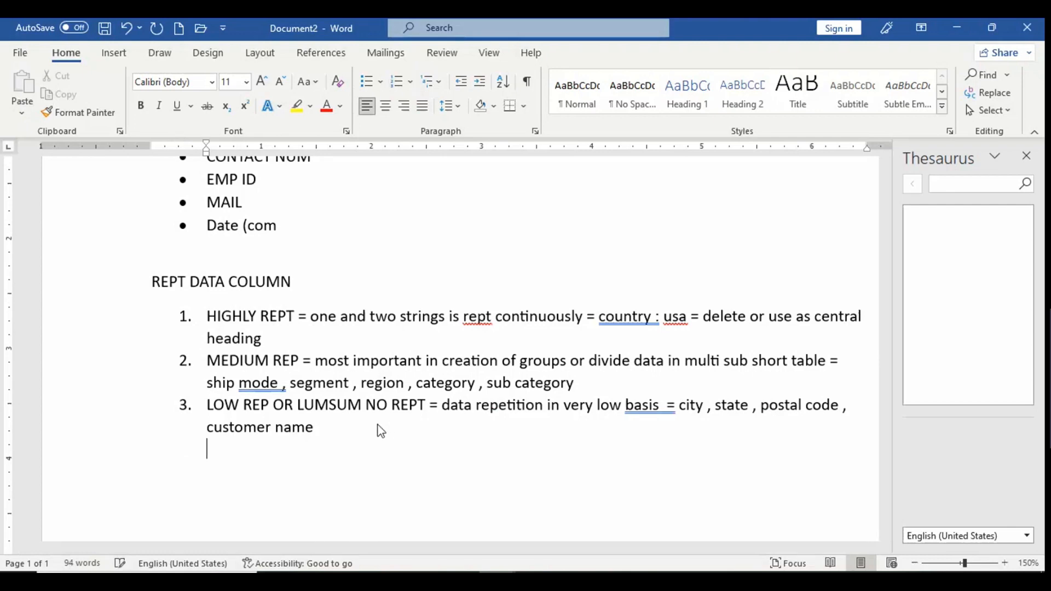
pyautogui.press('BackSpace')
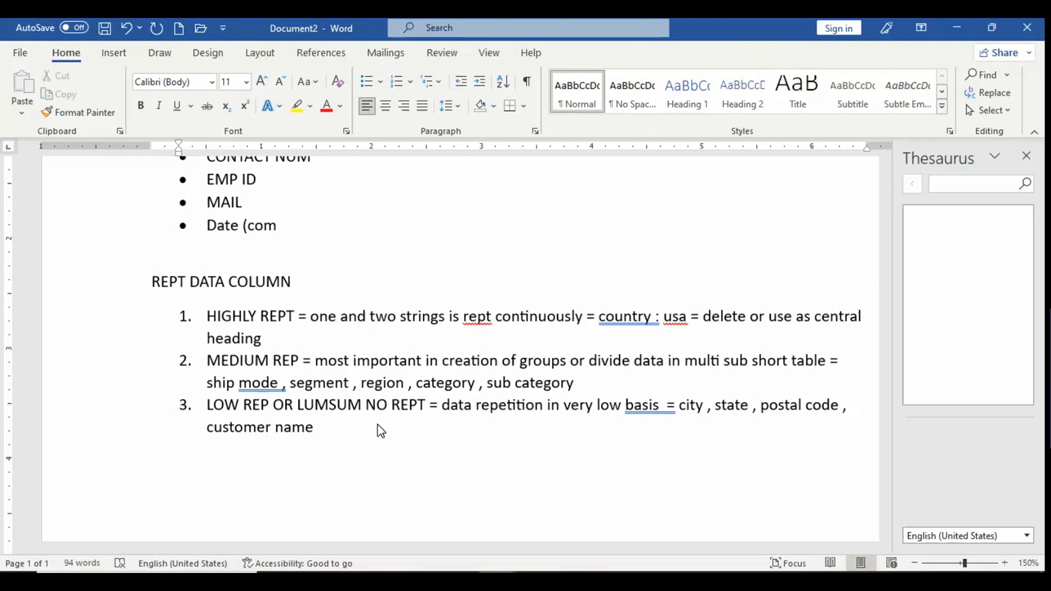
# - Write the heading "Numeric value plots" below the numbered list and start a new line
pyautogui.write('Plot')
pyautogui.press('BackSpace')
pyautogui.press('BackSpace')
pyautogui.press('BackSpace')
pyautogui.press('BackSpace')
pyautogui.press('BackSpace')
pyautogui.write('nu')
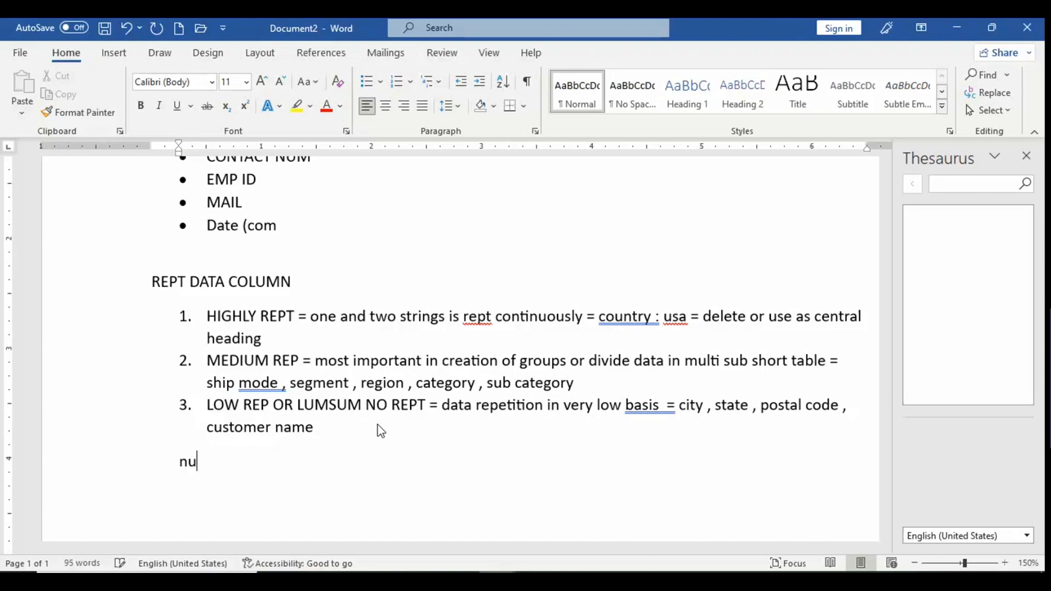
pyautogui.write('meric value ')
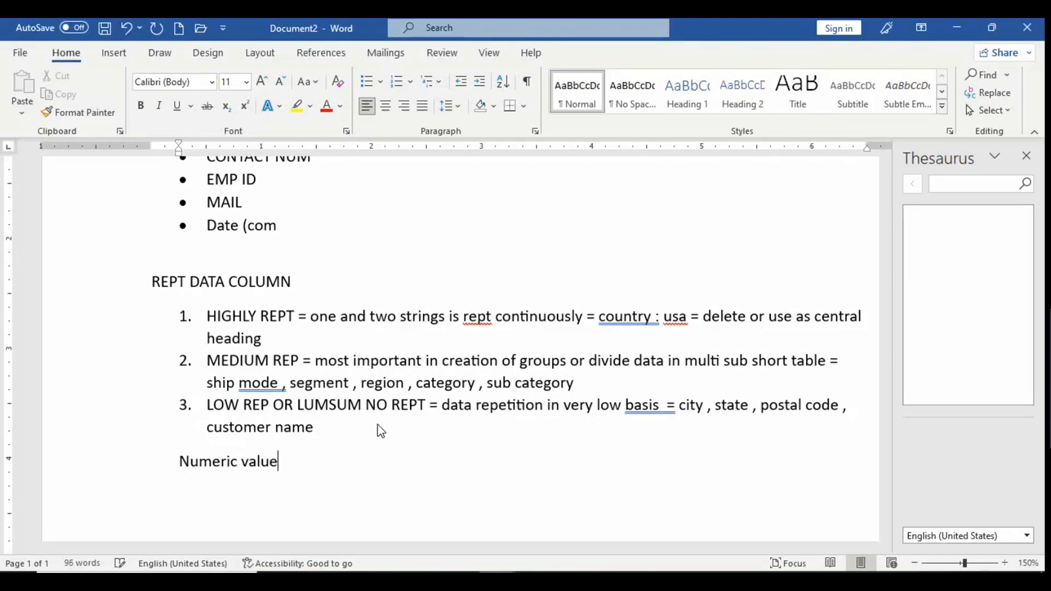
pyautogui.write('plots')
pyautogui.press('Return')
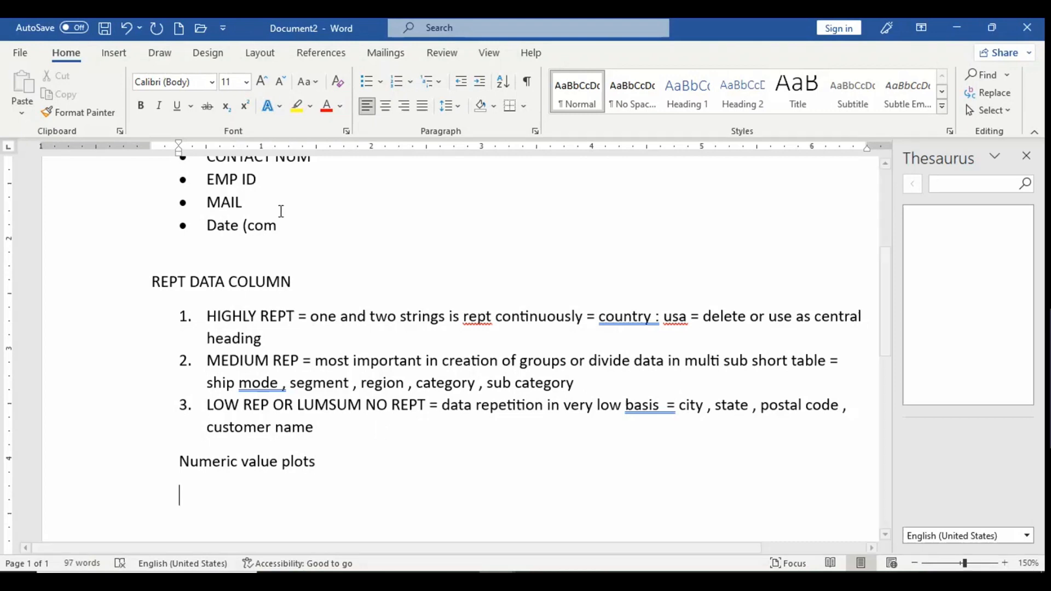
# - Start a bulleted list under the Numeric value plots heading with "Sales price" as its first item
pyautogui.click(367, 83)
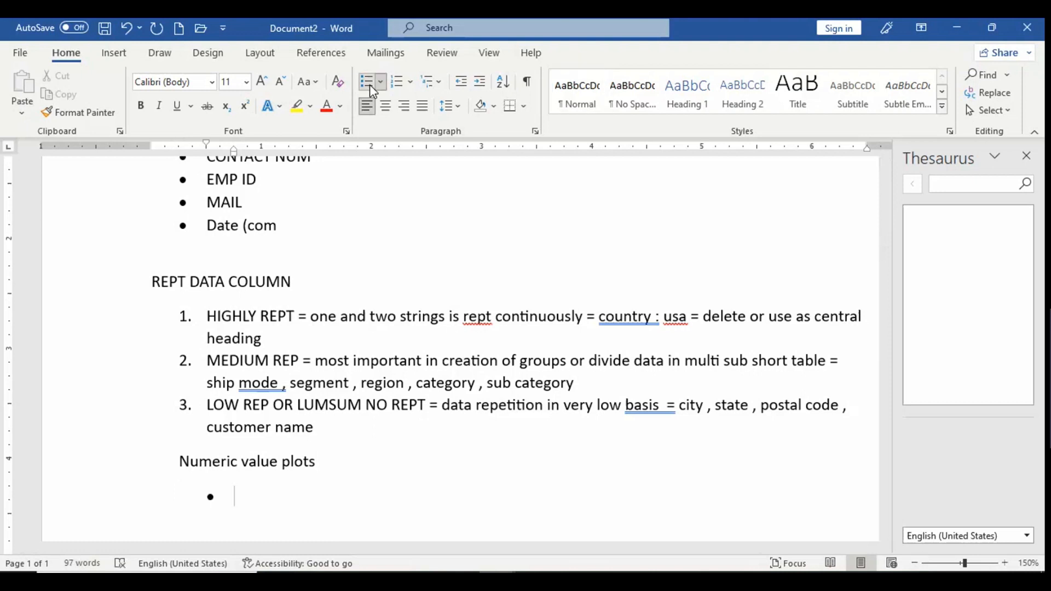
pyautogui.write('salle')
pyautogui.write('s')
pyautogui.press('BackSpace')
pyautogui.write('les')
pyautogui.hotkey('ctrl', 'BackSpace')
pyautogui.write('Sales ')
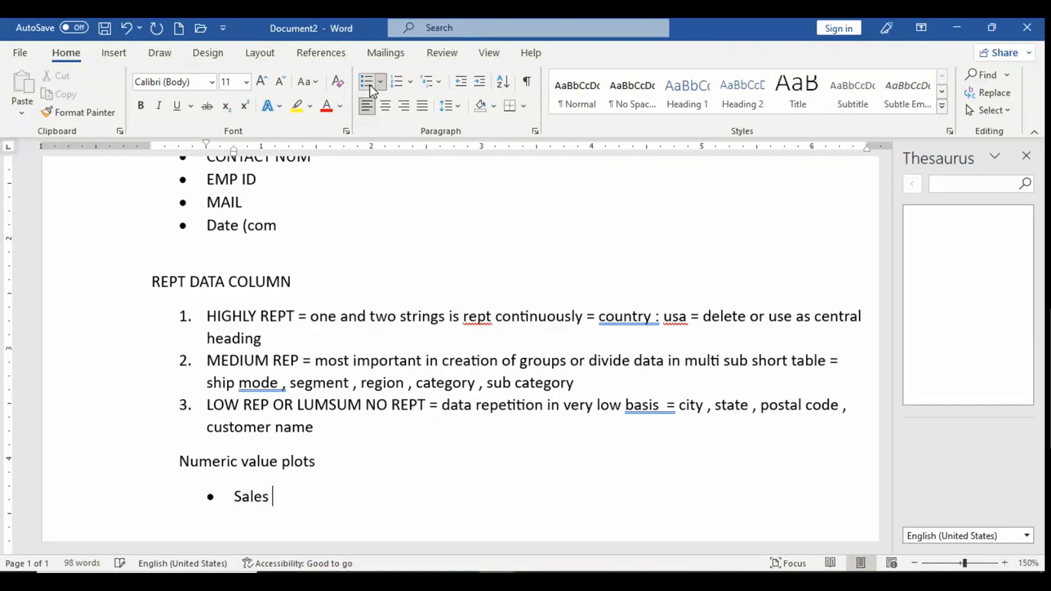
pyautogui.write('price')
pyautogui.press('Return')
# - Add "Cost price" and "Profit" as the following bullets in the numeric values list
pyautogui.write('Cost p')
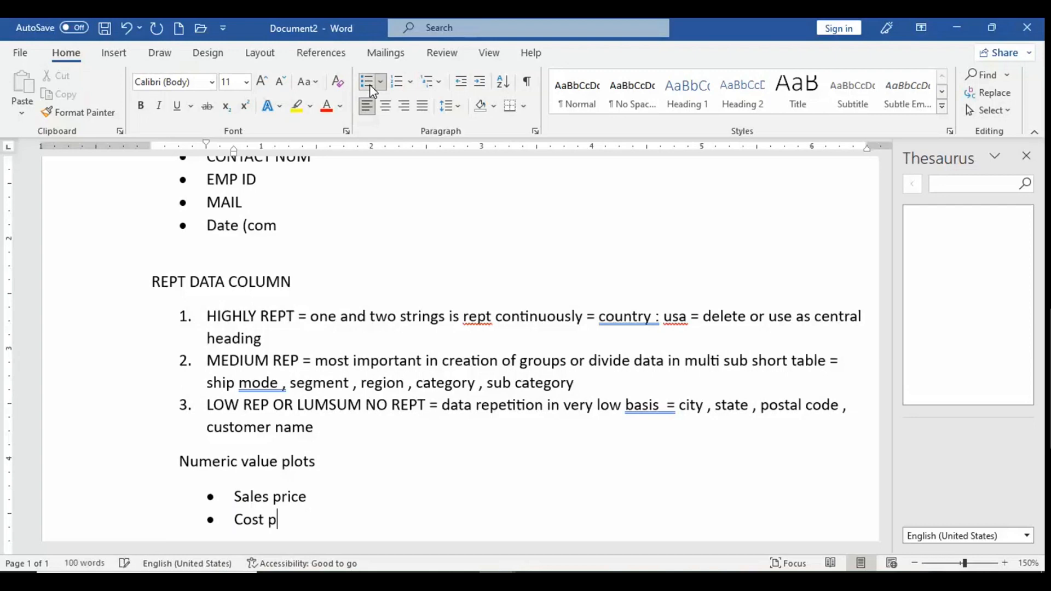
pyautogui.write('rice')
pyautogui.press('Return')
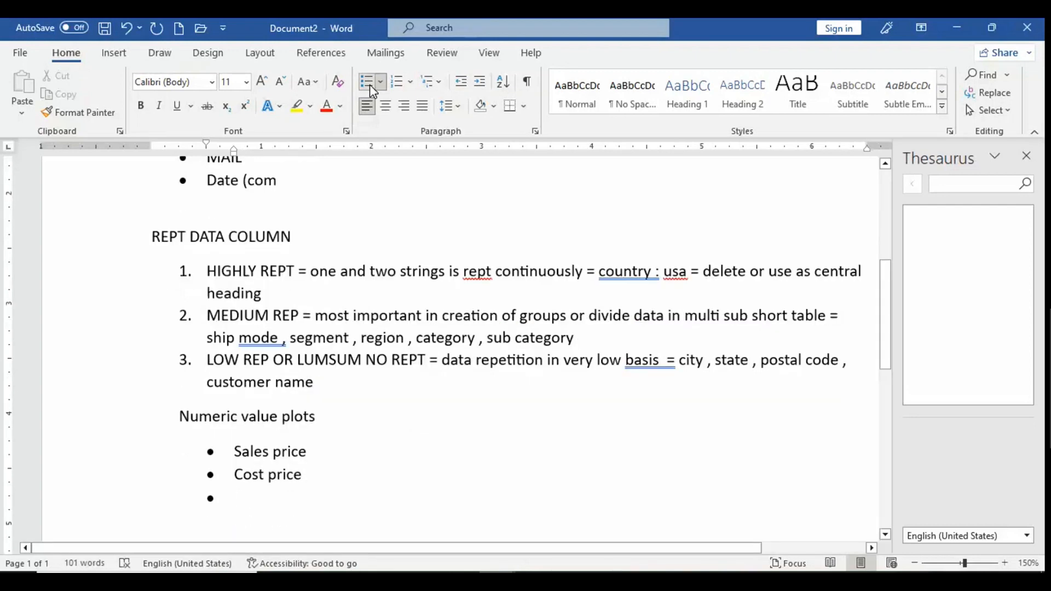
pyautogui.write('pro')
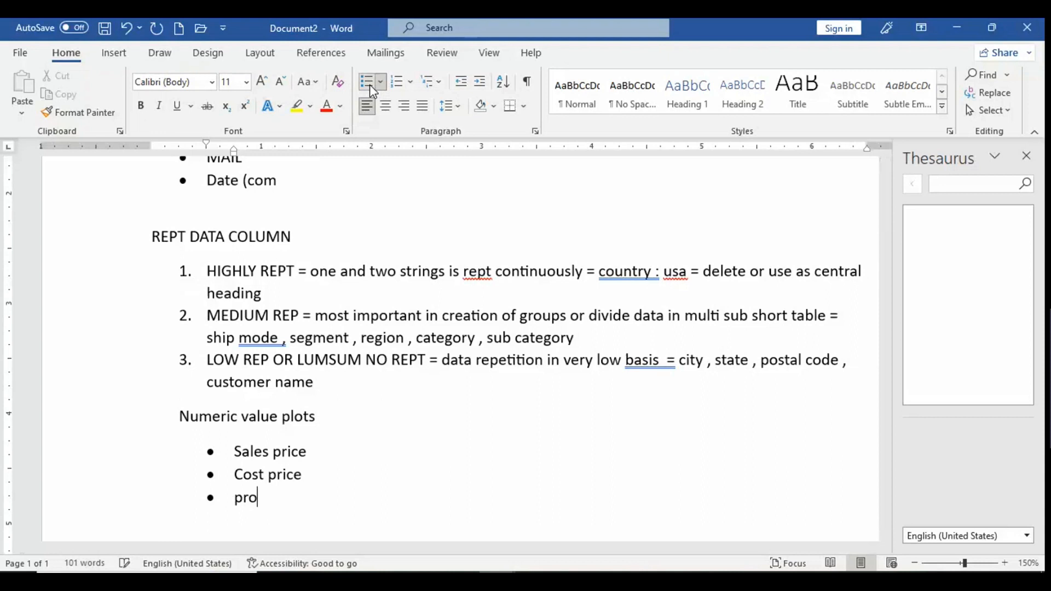
pyautogui.write('di')
pyautogui.press('BackSpace')
pyautogui.press('BackSpace')
pyautogui.write('fi')
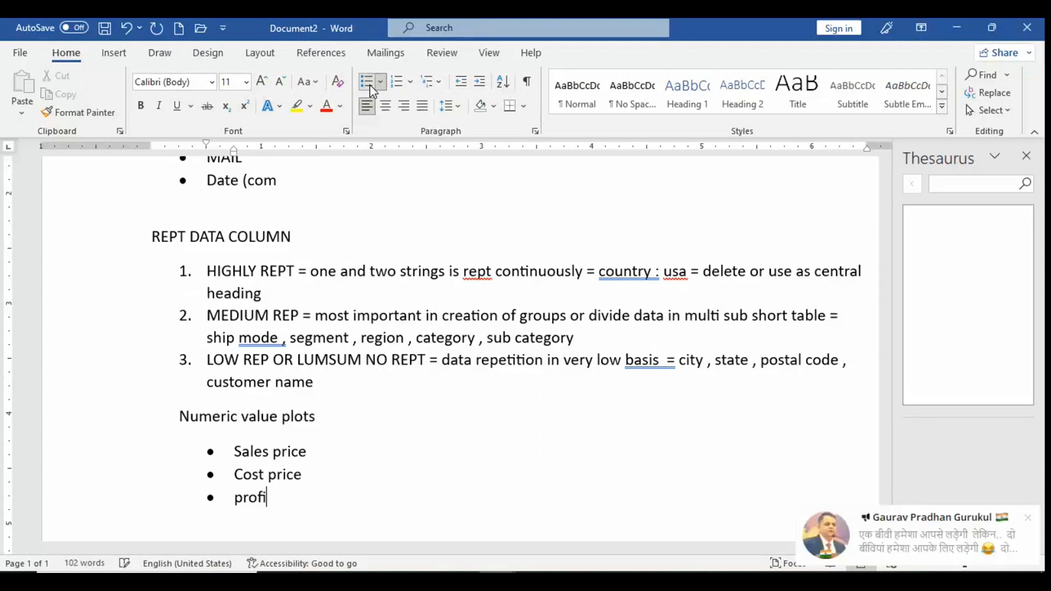
pyautogui.write('t')
pyautogui.press('Return')
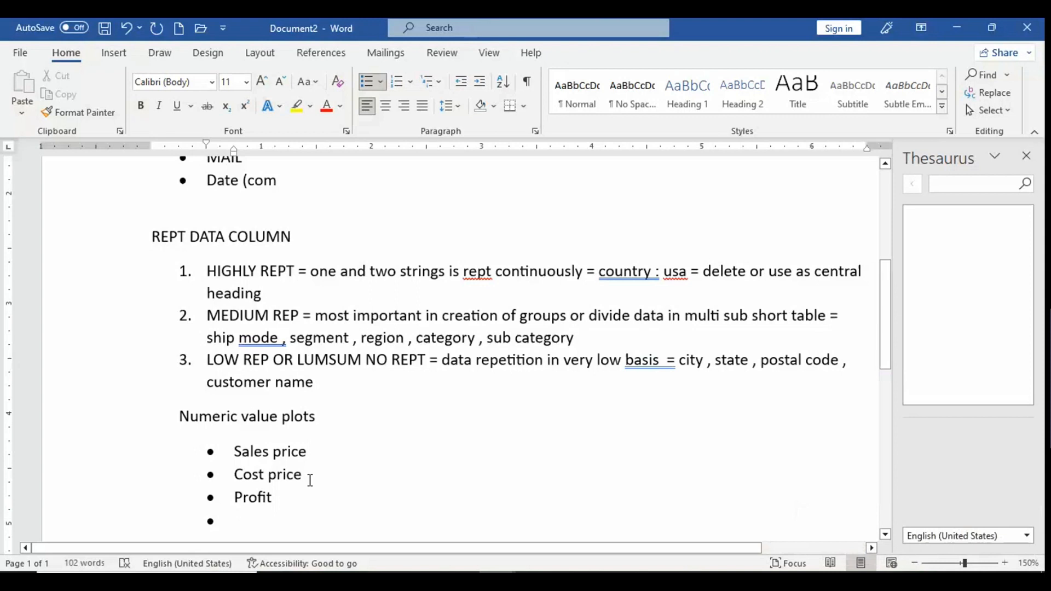
# - Add the bullets "Qty no" and "Discount" after Profit, and end the bulleted list
pyautogui.moveTo(233, 451); pyautogui.dragTo(271, 503)
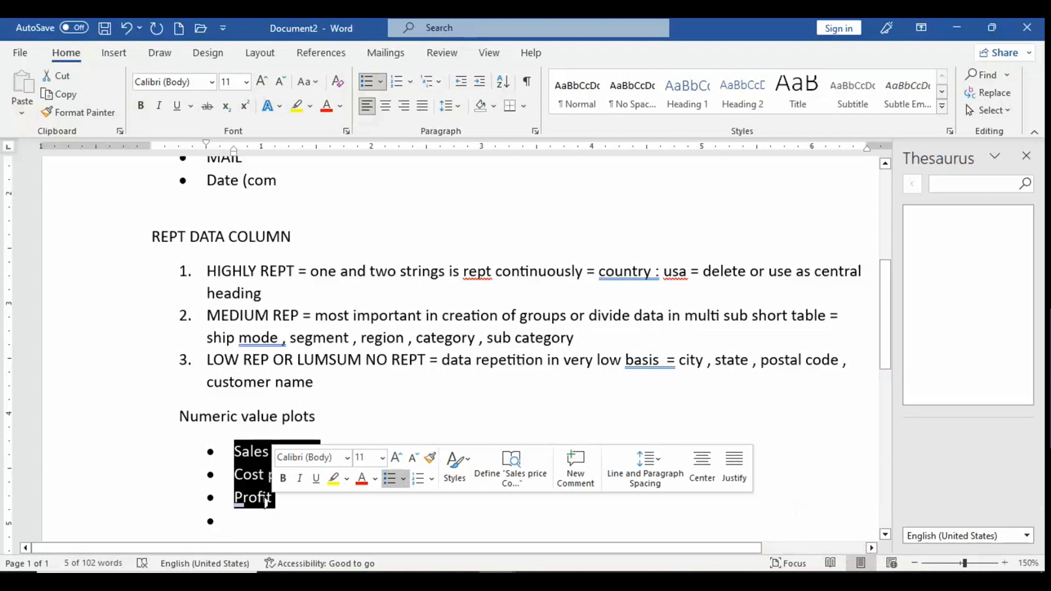
pyautogui.click(267, 515)
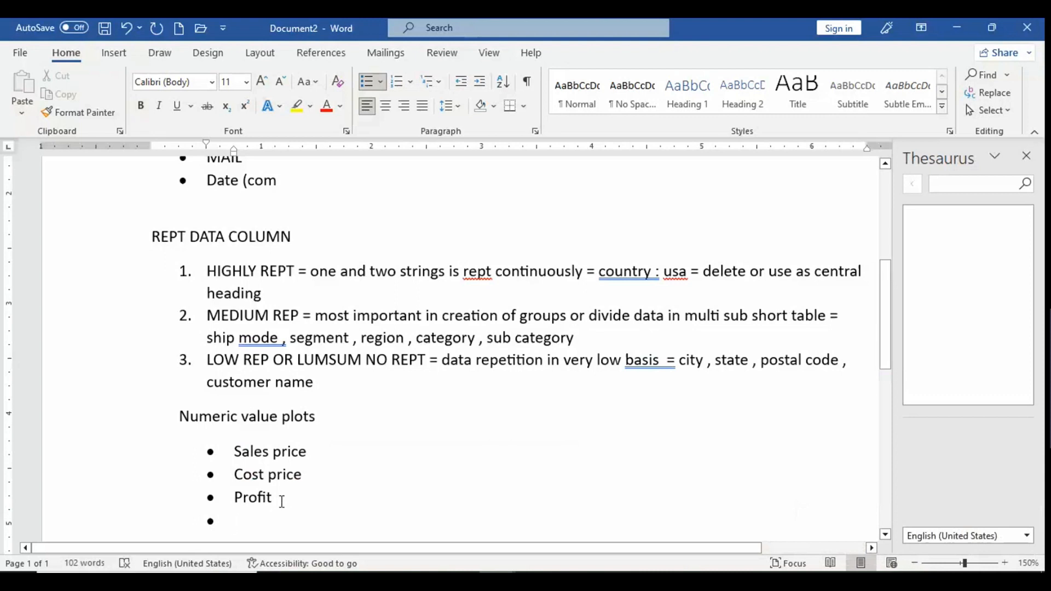
pyautogui.write('qty')
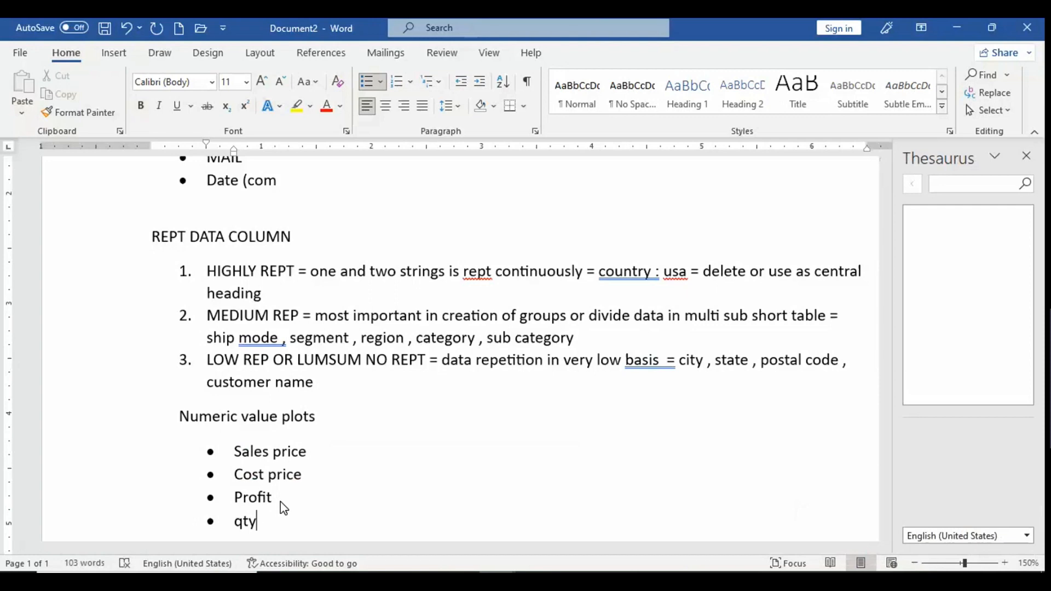
pyautogui.write(' no')
pyautogui.press('Return')
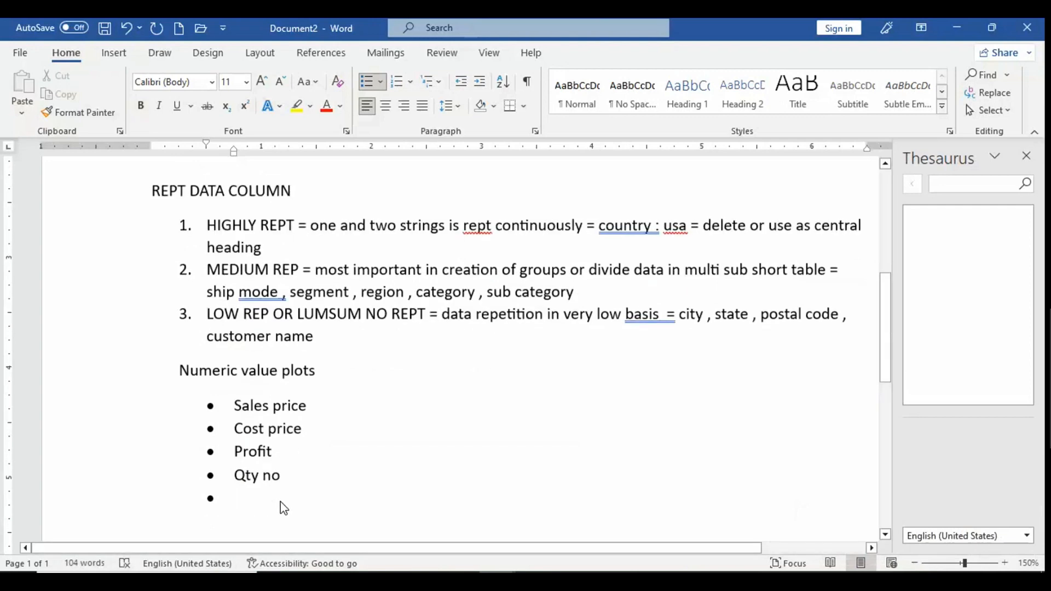
pyautogui.write('disco')
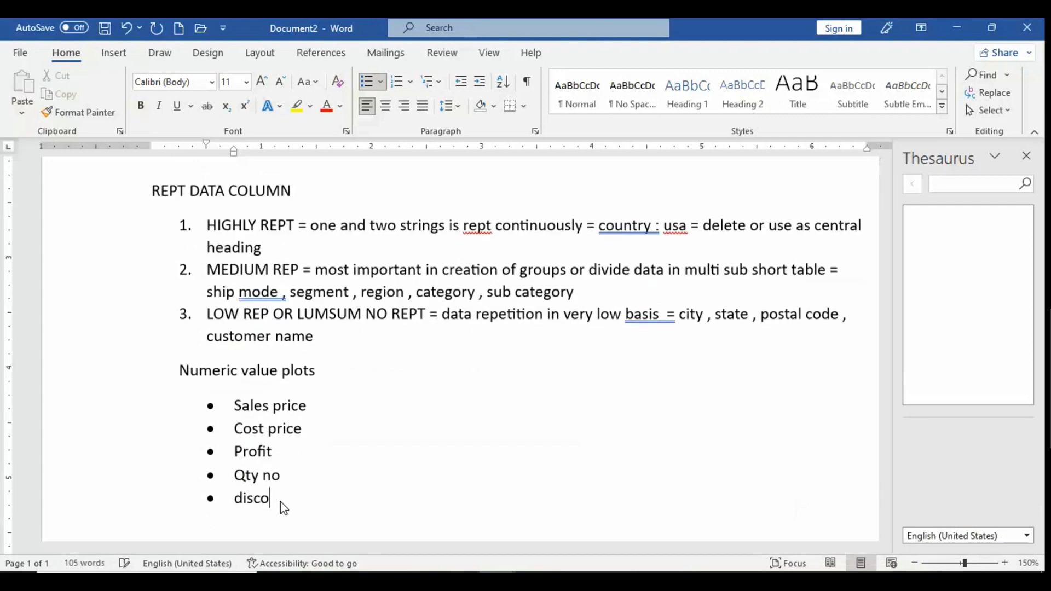
pyautogui.write('unt')
pyautogui.press('Return')
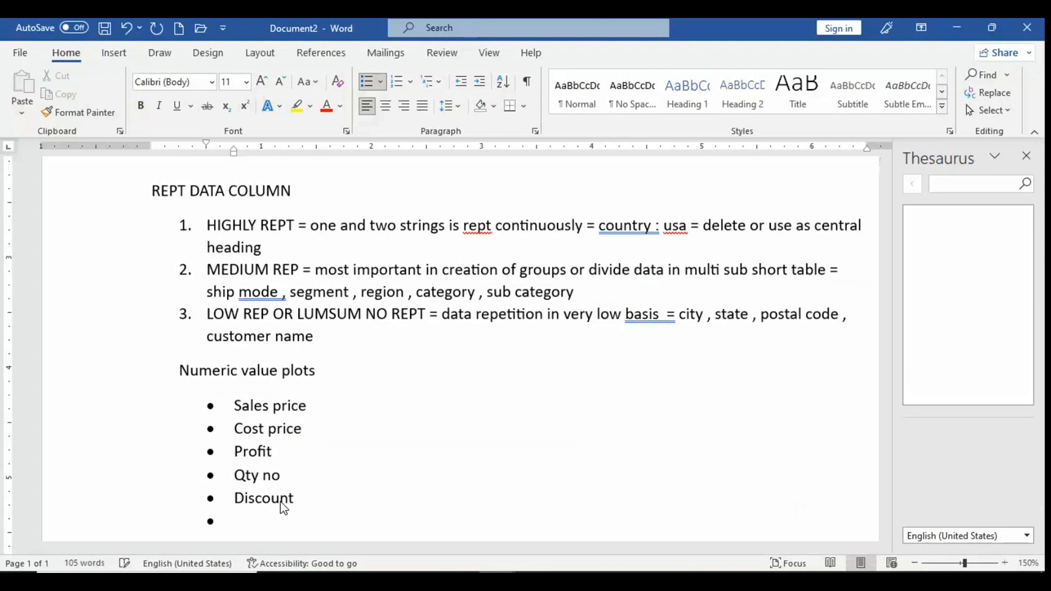
pyautogui.press('BackSpace')
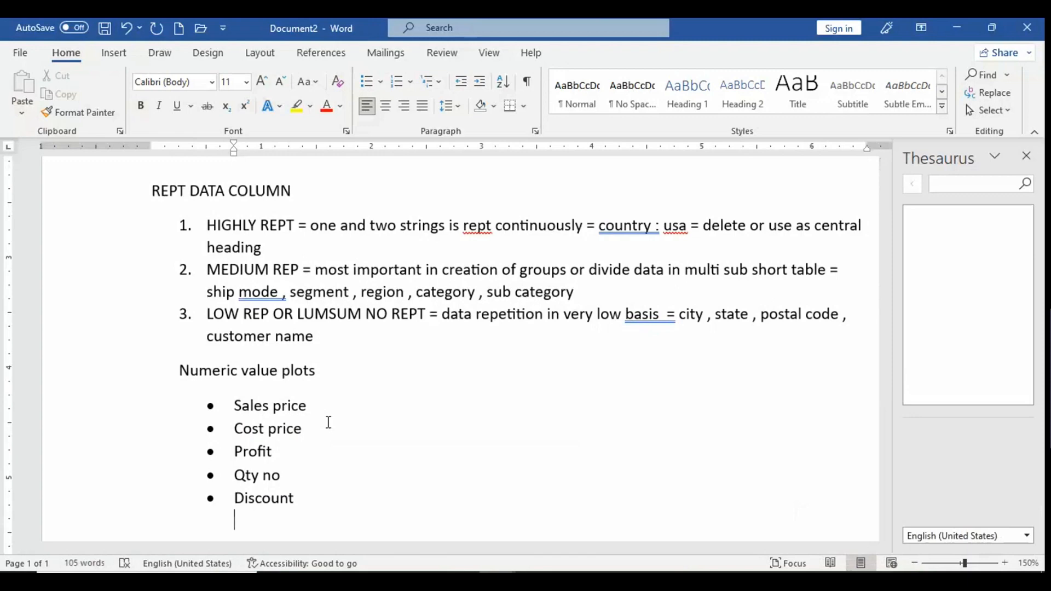
# - Switch to the Excel workbook Book1 and go to the empty pivot table on Sheet2
pyautogui.click(957, 27)
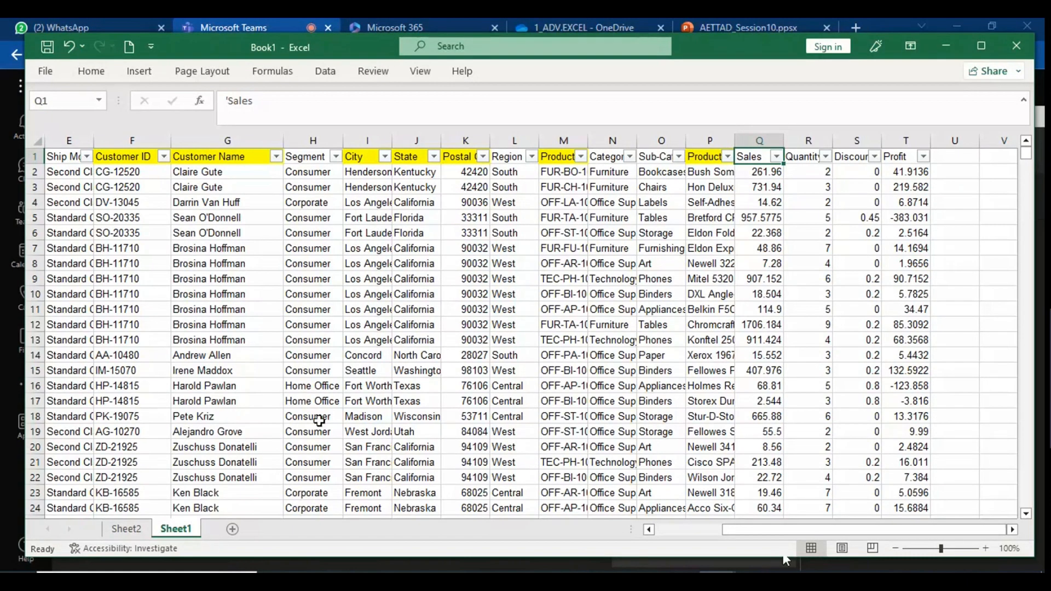
pyautogui.moveTo(747, 528); pyautogui.dragTo(671, 532)
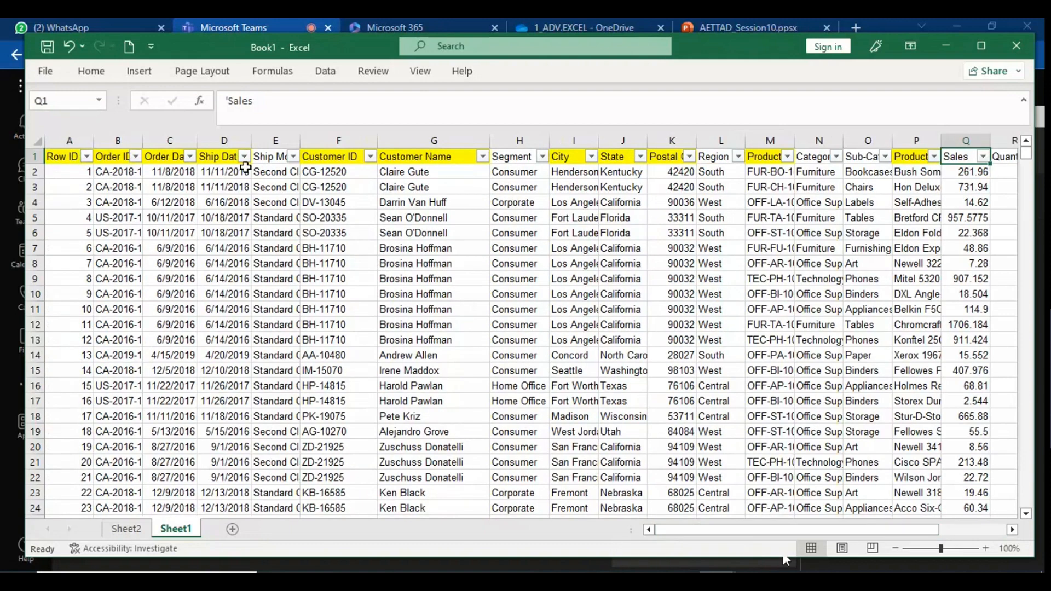
pyautogui.click(127, 530)
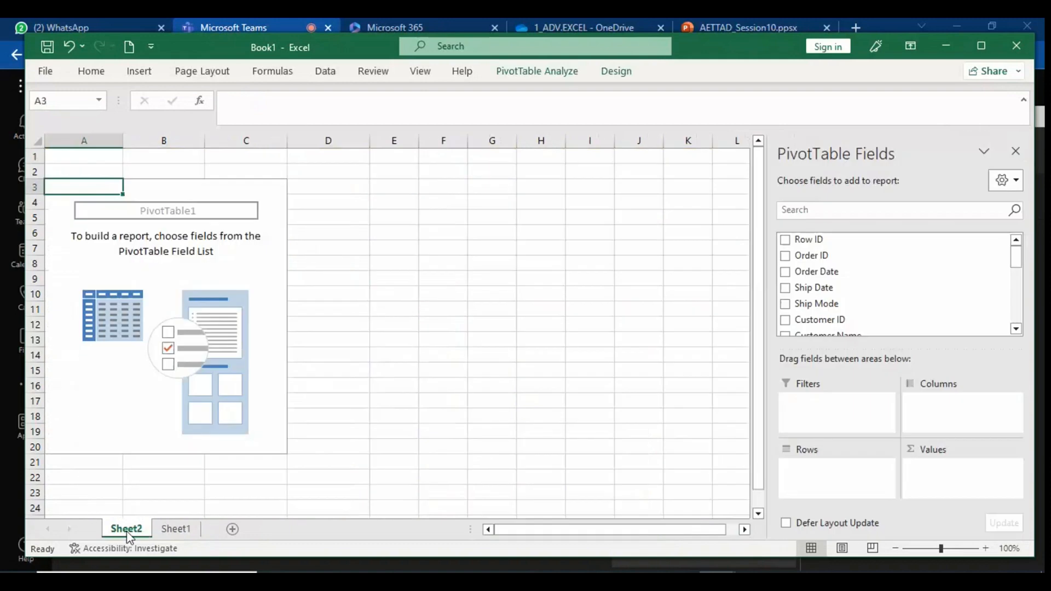
pyautogui.click(77, 244)
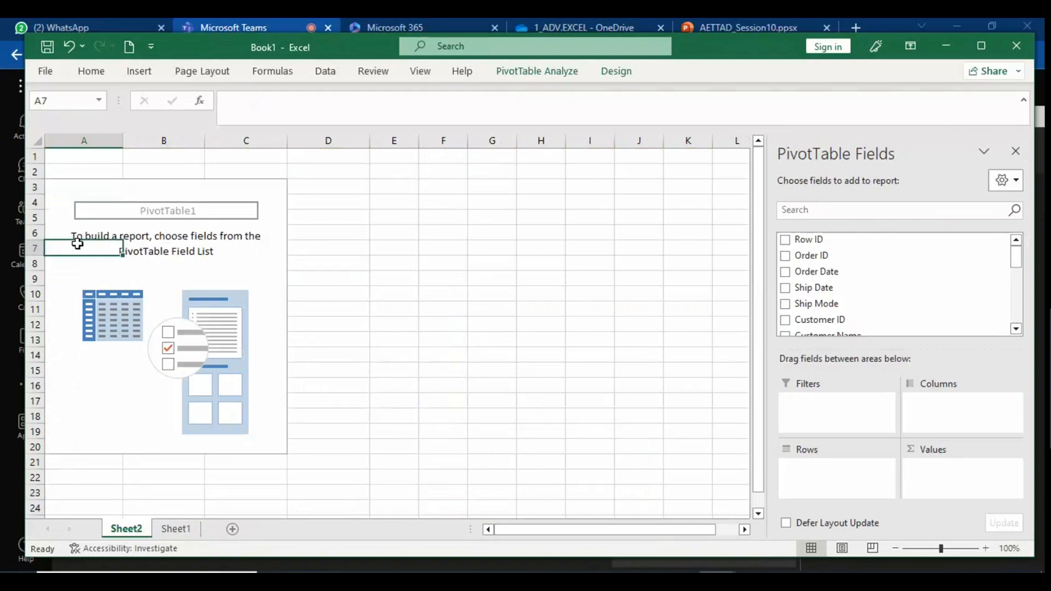
# - Find the Ship Mode field by searching "ship", add it to the pivot table's rows, and clear the field search
pyautogui.click(805, 211)
pyautogui.write('sh')
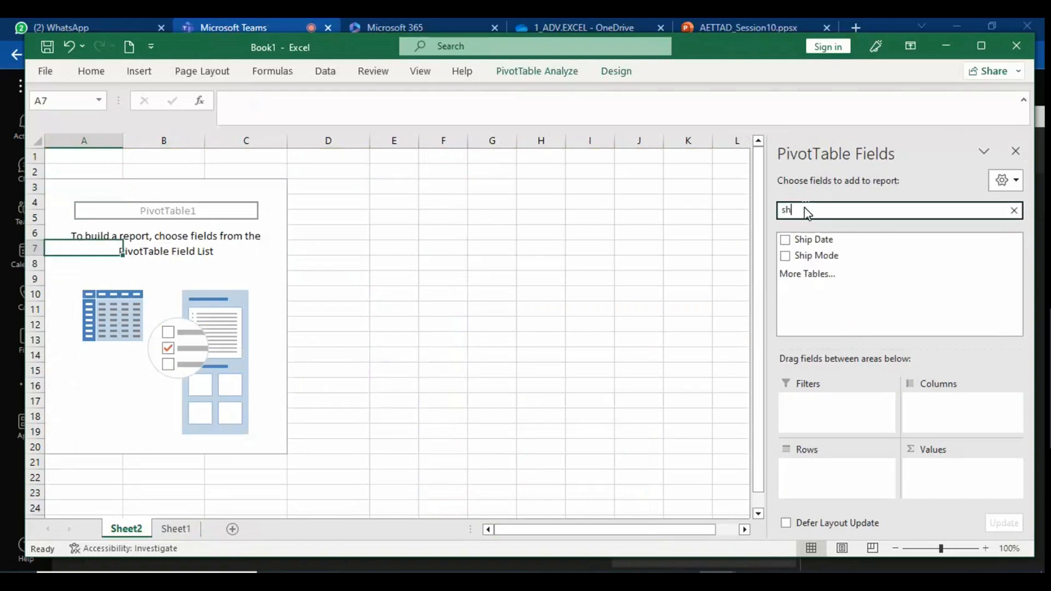
pyautogui.write('ip')
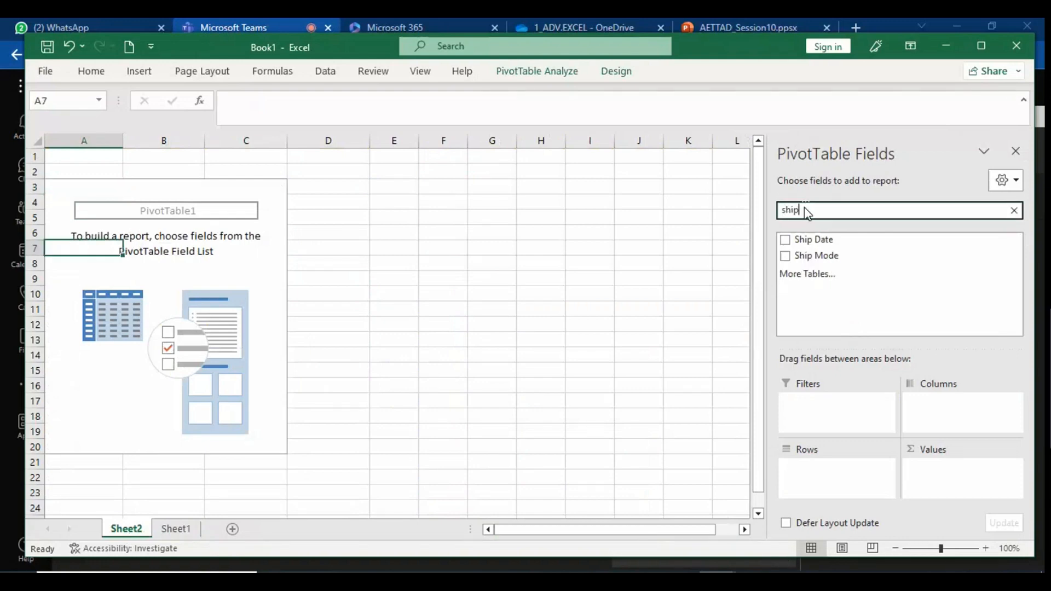
pyautogui.click(799, 259)
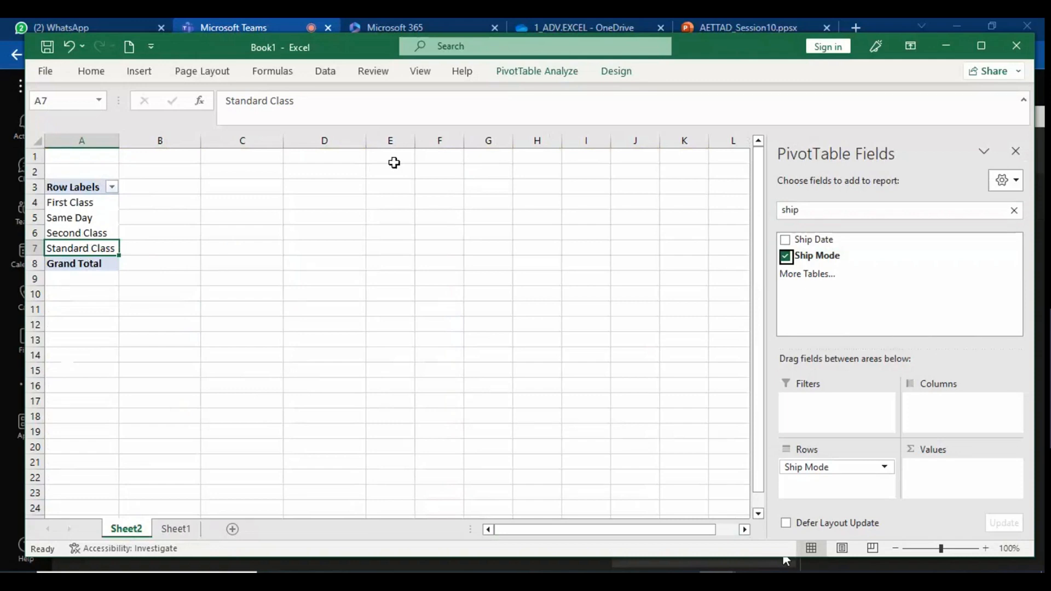
pyautogui.click(906, 215)
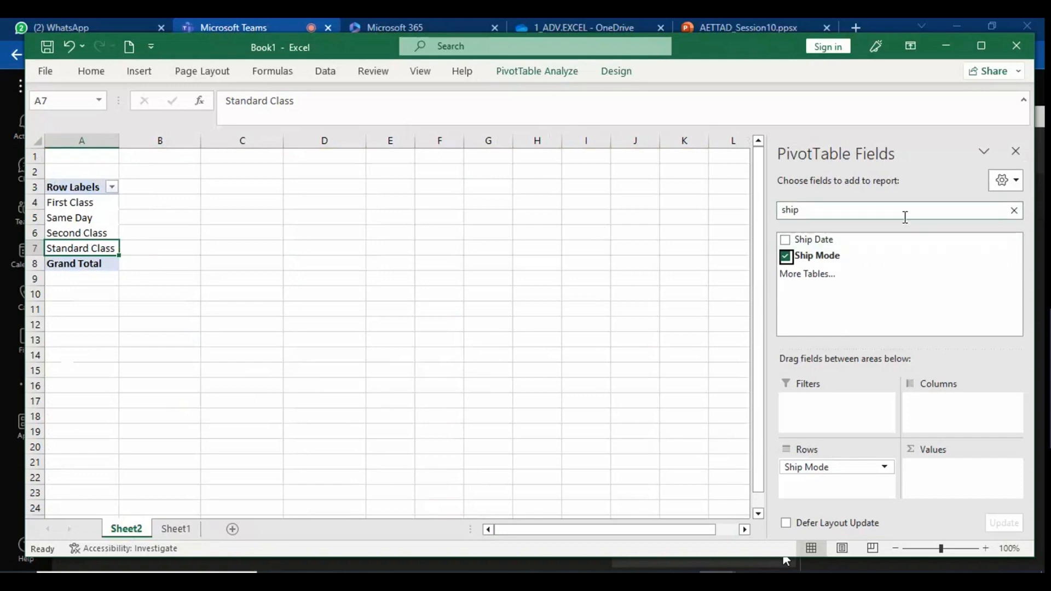
pyautogui.press('BackSpace')
pyautogui.press('BackSpace')
pyautogui.press('BackSpace')
pyautogui.press('BackSpace')
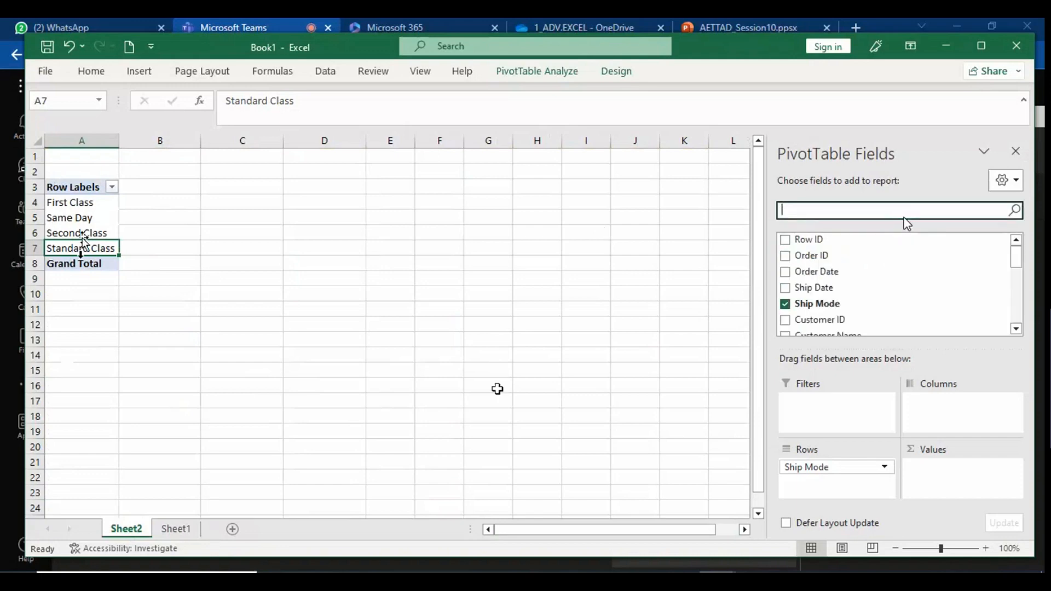
# - Check the Document2 notes in Word, then add Sales to the Excel pivot table as summed values for each ship mode
pyautogui.hotkey('alt', 'Tab')
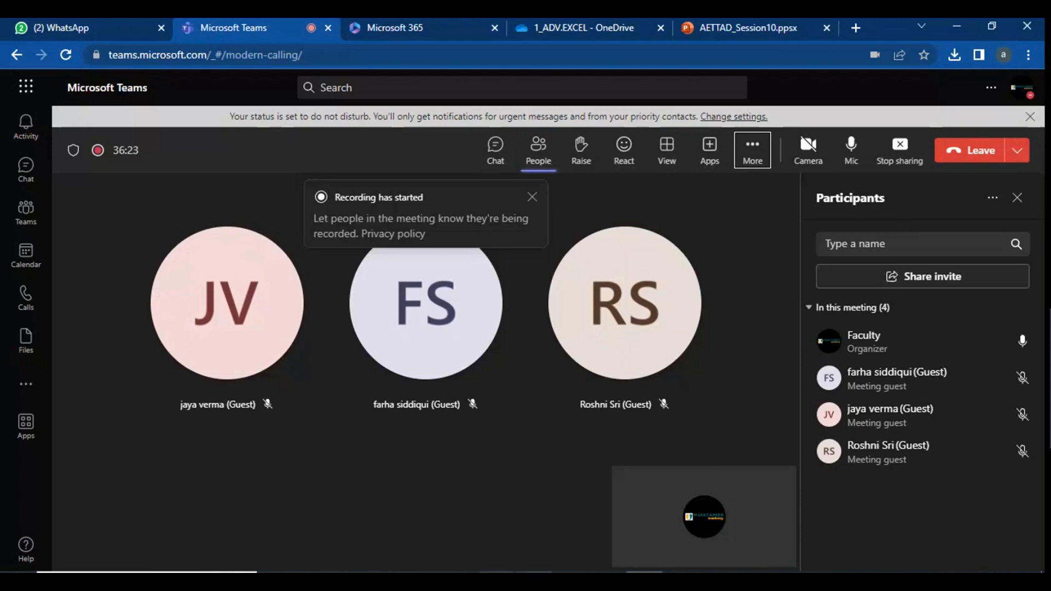
pyautogui.moveTo(497, 573)
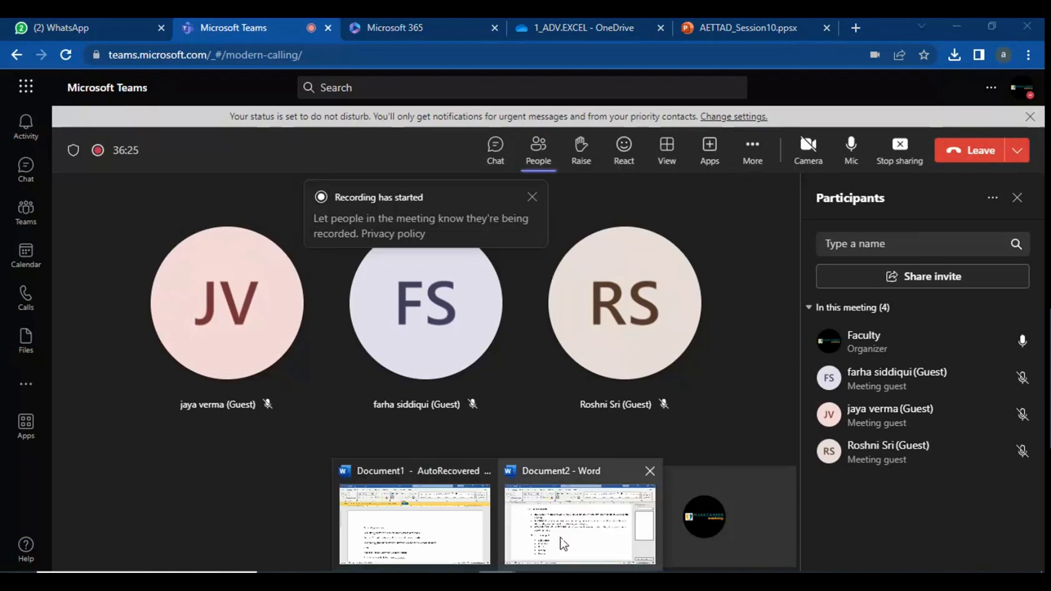
pyautogui.click(564, 544)
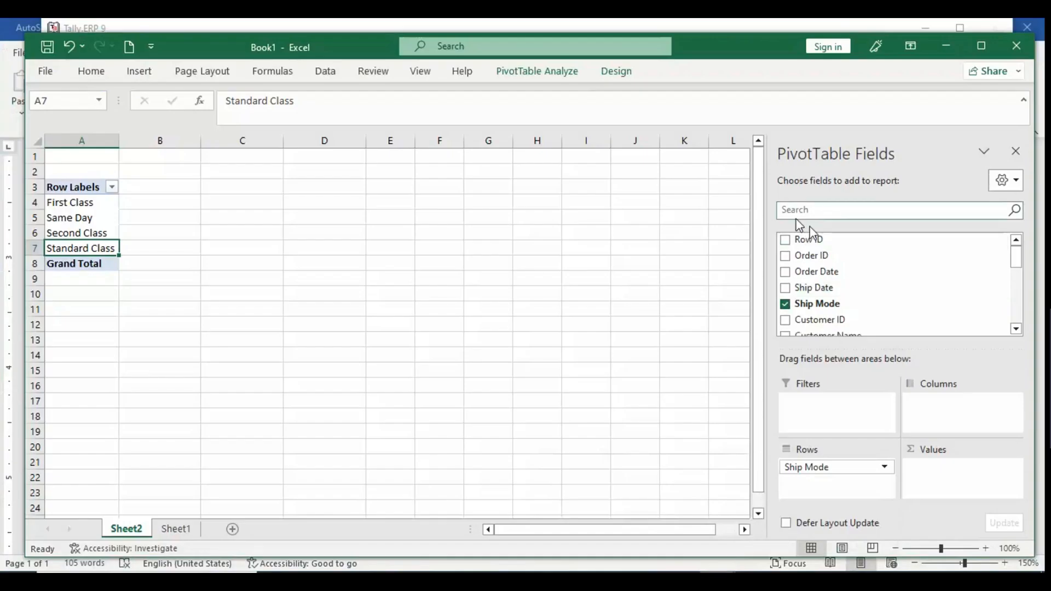
pyautogui.click(796, 213)
pyautogui.write('sal')
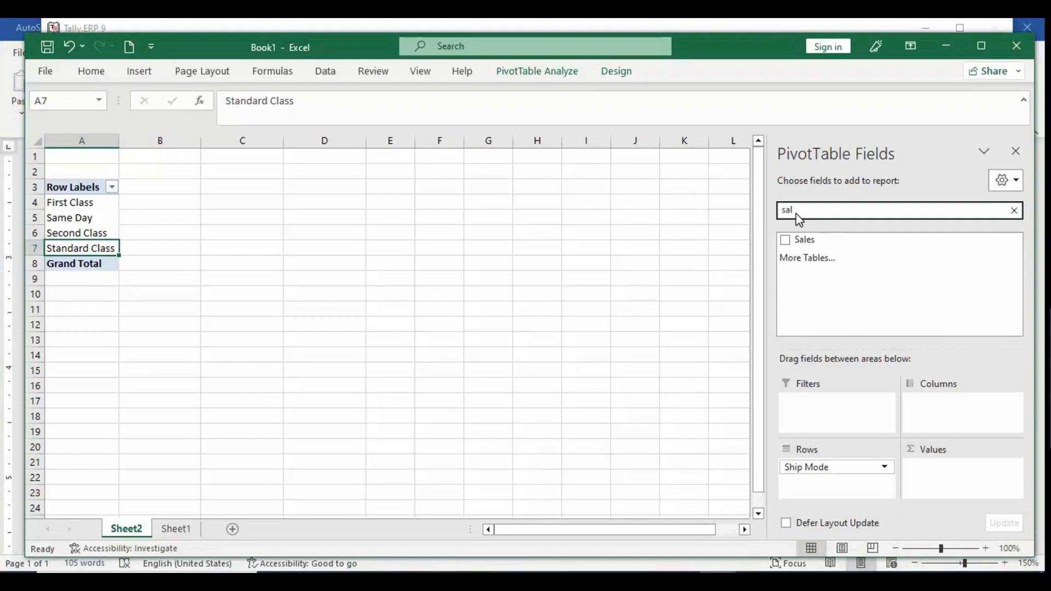
pyautogui.click(786, 240)
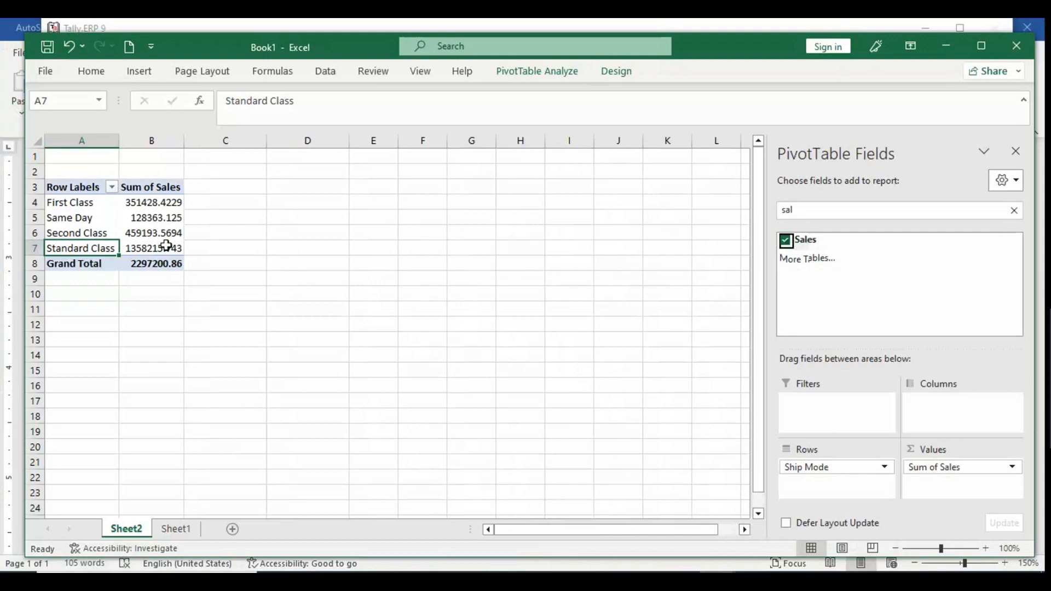
pyautogui.click(168, 214)
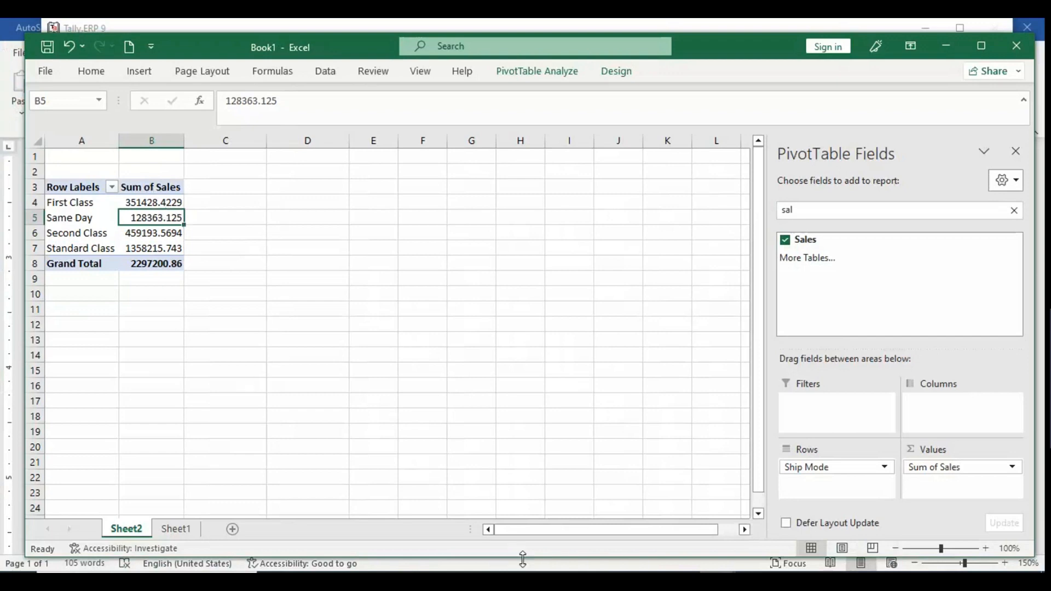
# - Check the column headers on Sheet1 of Book1, then find State by searching "stat" and add it to the Sheet2 pivot table's rows
pyautogui.click(718, 581)
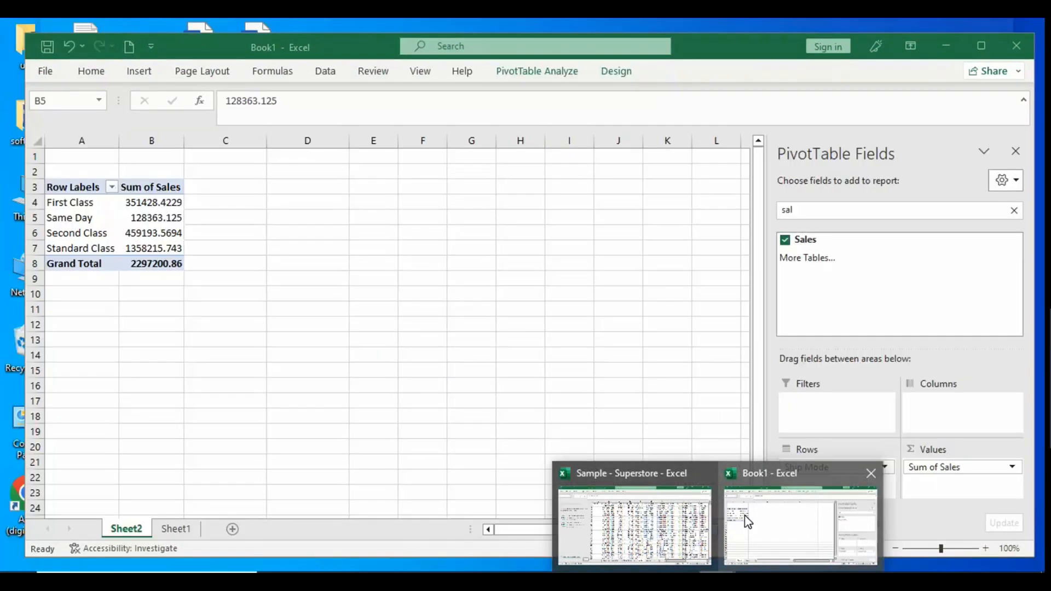
pyautogui.click(748, 522)
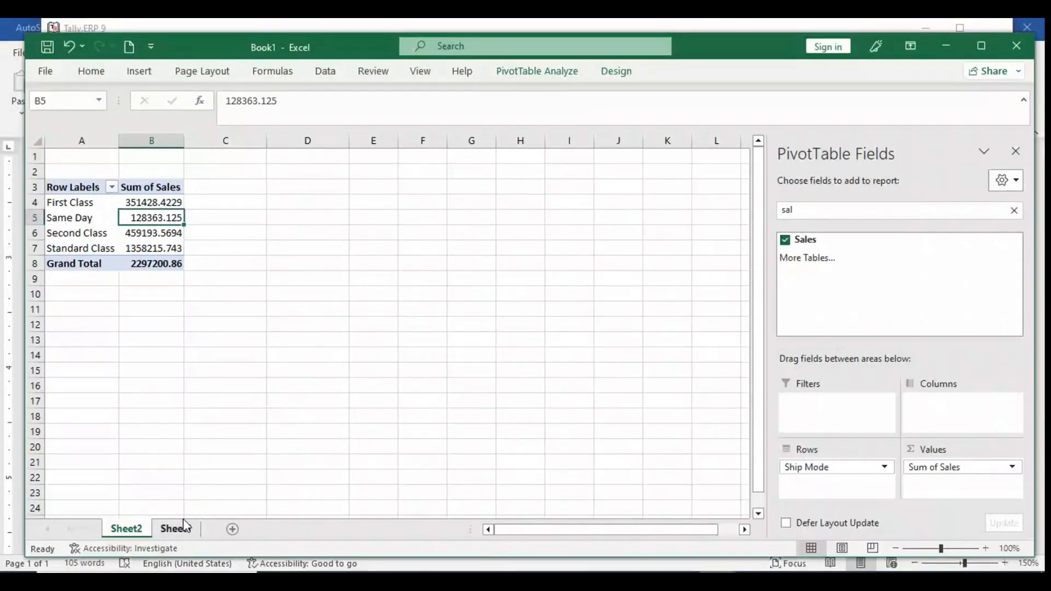
pyautogui.click(174, 528)
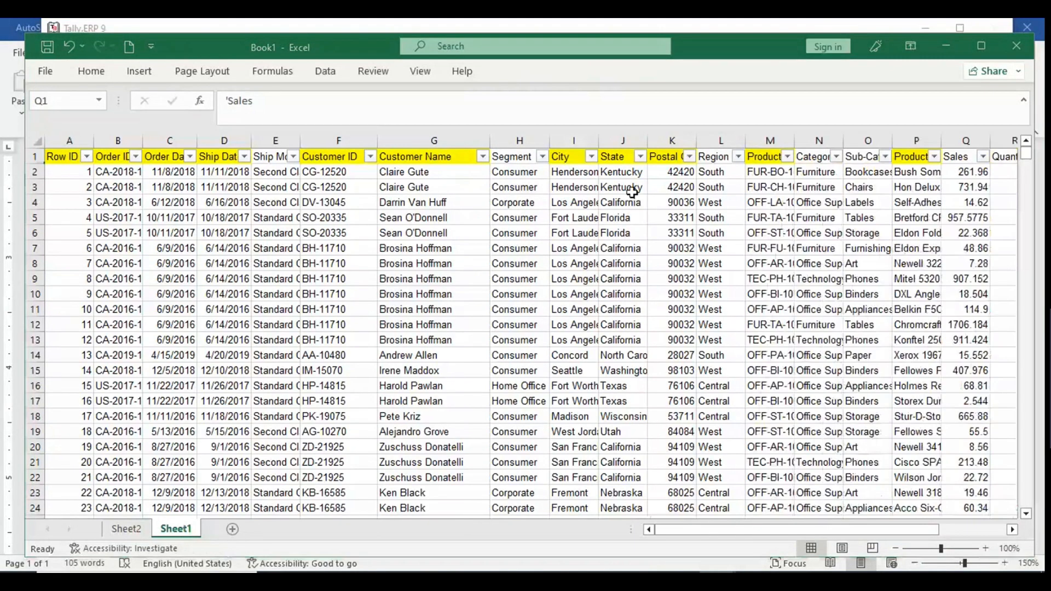
pyautogui.click(126, 529)
pyautogui.click(799, 217)
pyautogui.press('BackSpace')
pyautogui.press('BackSpace')
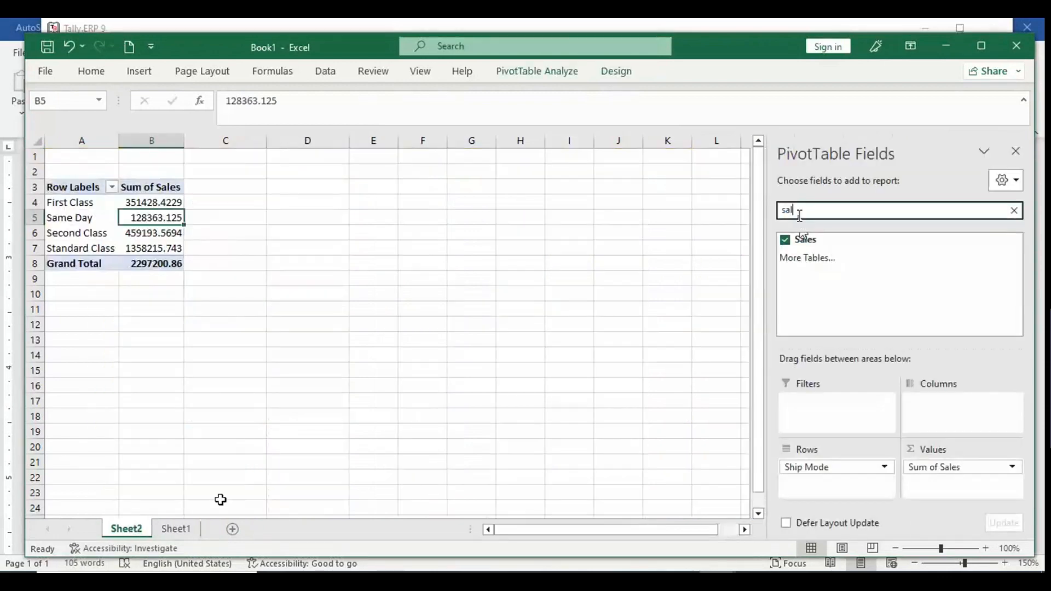
pyautogui.write('tat')
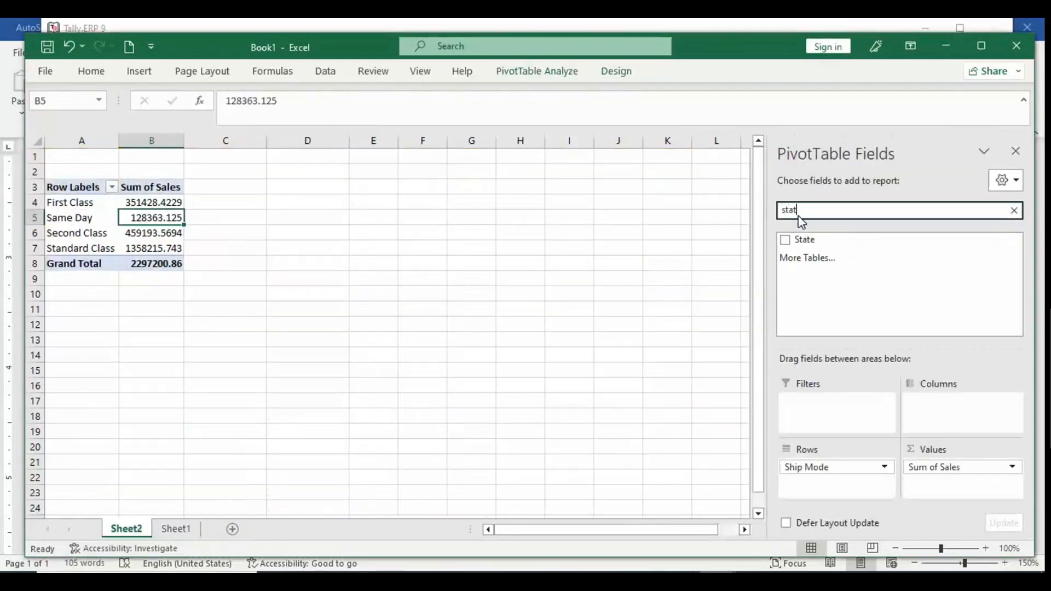
pyautogui.click(786, 240)
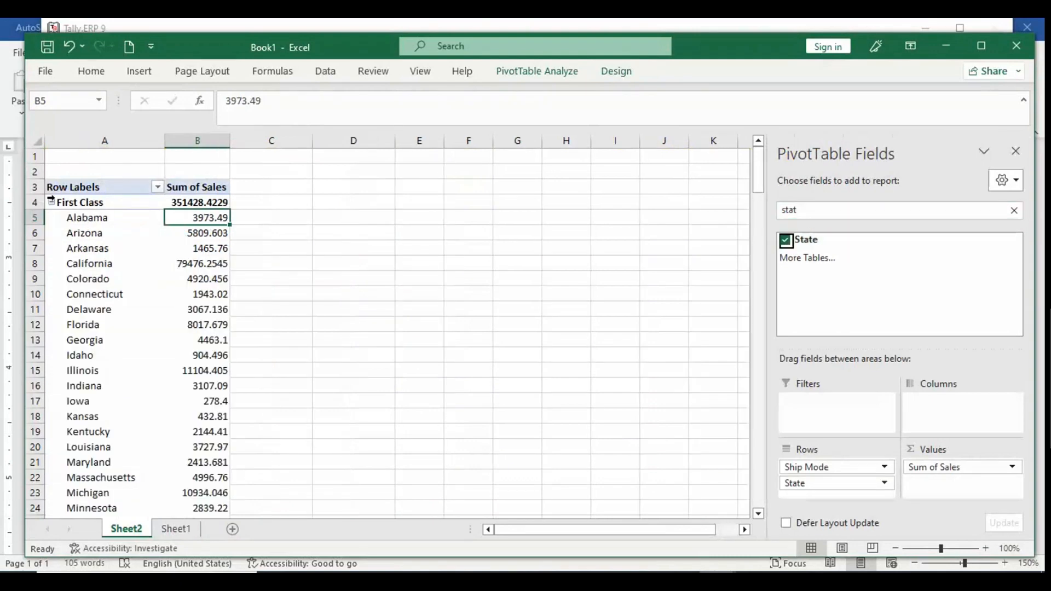
# - Collapse the state details under First Class, Same Day, Second Class and Standard Class in the pivot table
pyautogui.click(51, 203)
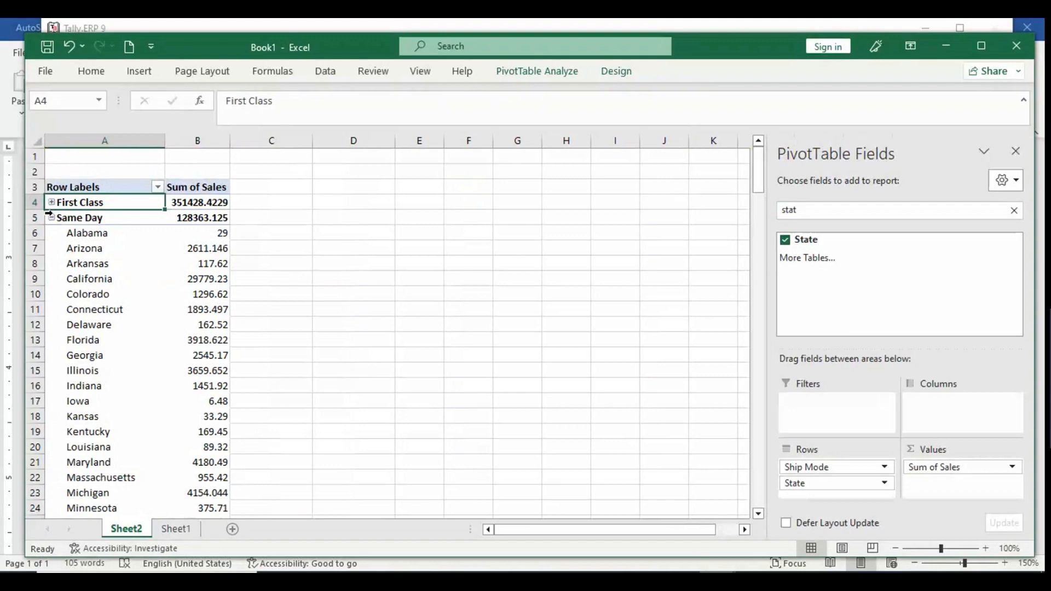
pyautogui.click(51, 218)
pyautogui.click(51, 233)
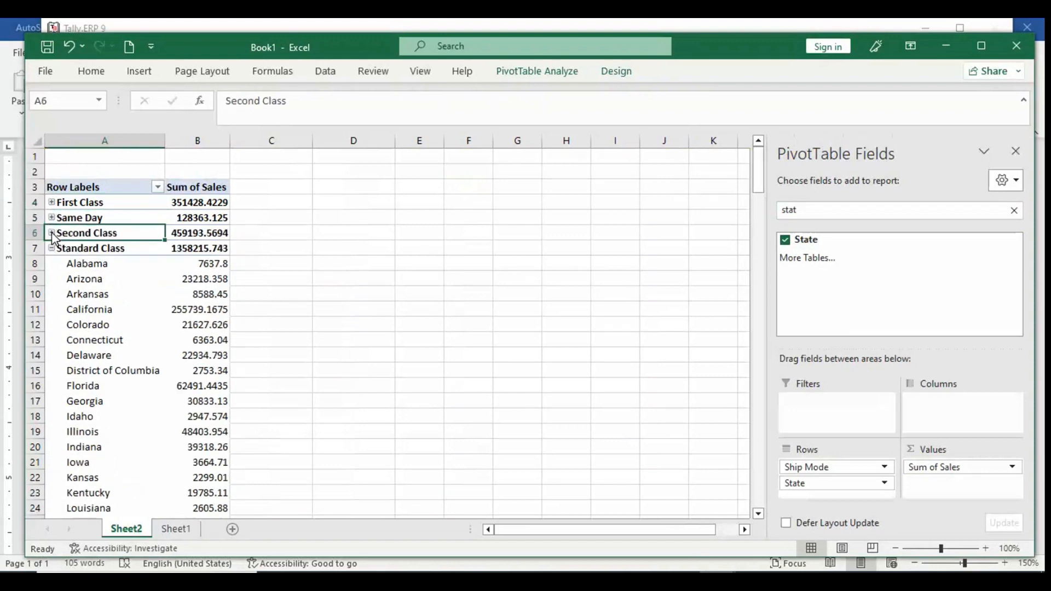
pyautogui.click(51, 248)
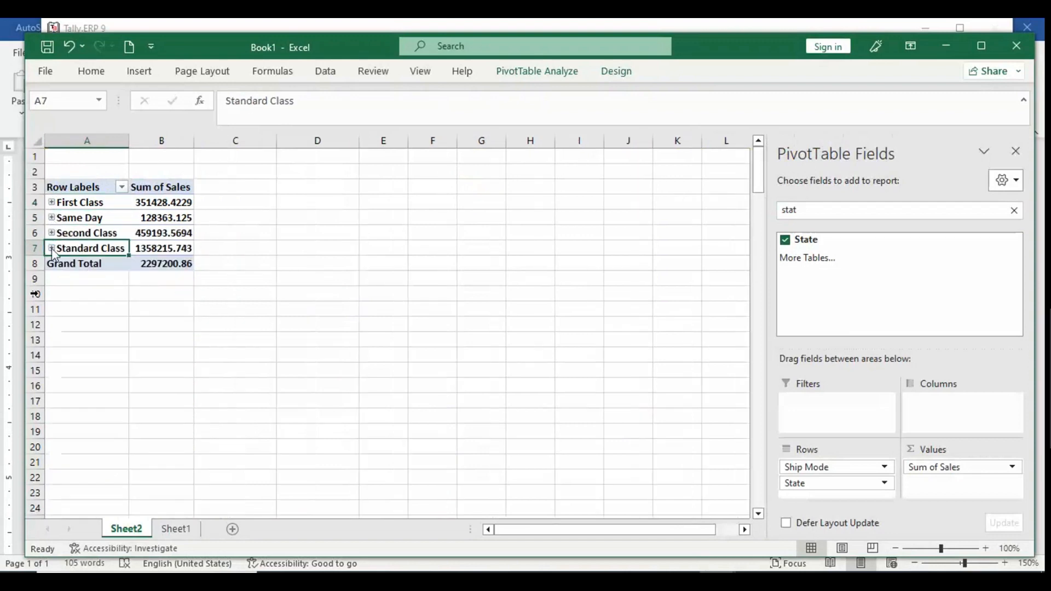
# - Expand First Class to examine its sales by state, and collapse it again
pyautogui.click(53, 203)
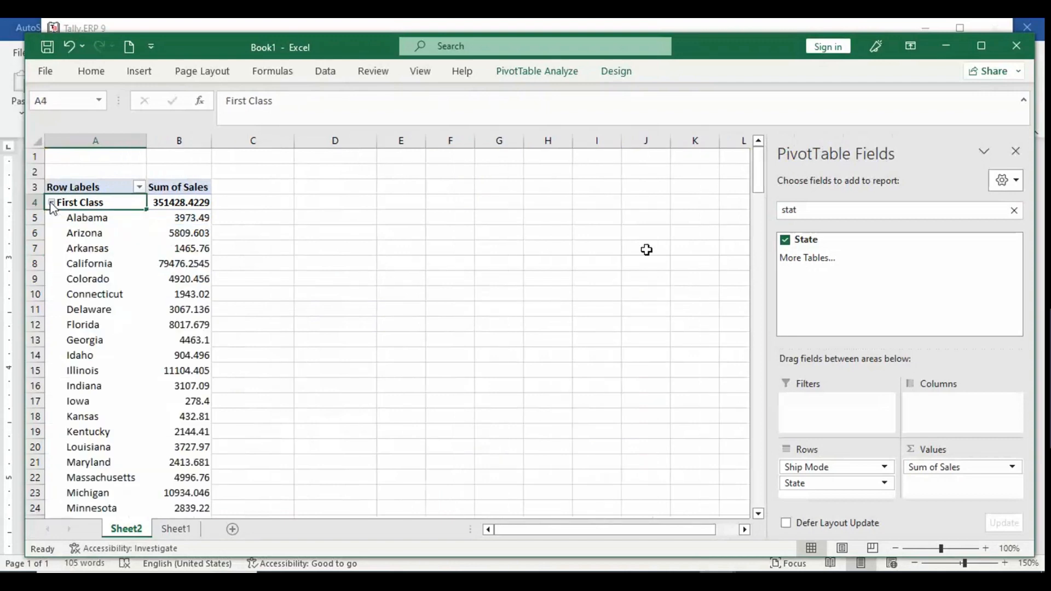
pyautogui.moveTo(760, 161); pyautogui.dragTo(739, 154)
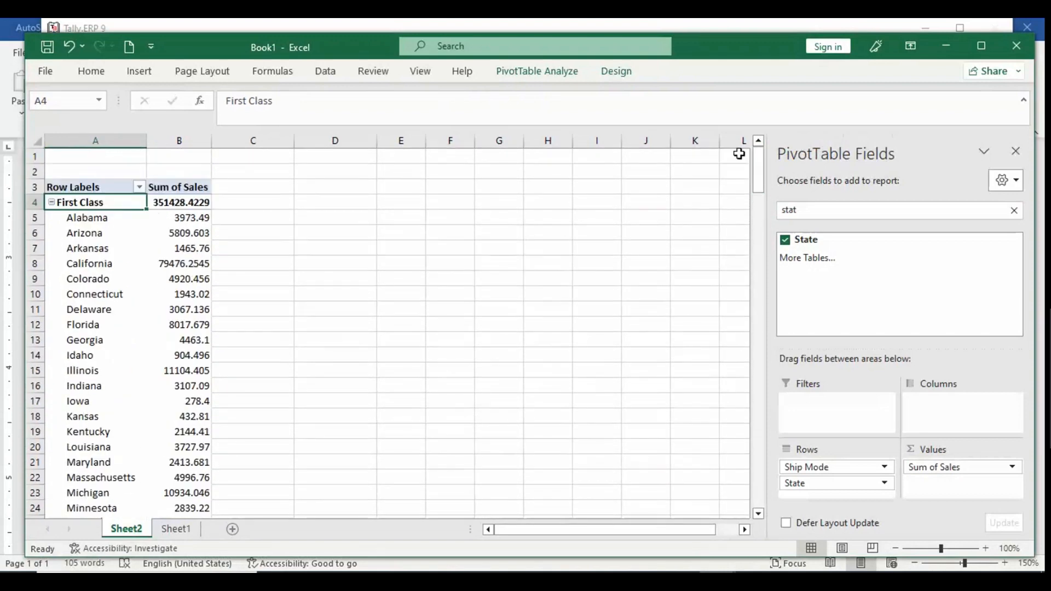
pyautogui.click(51, 203)
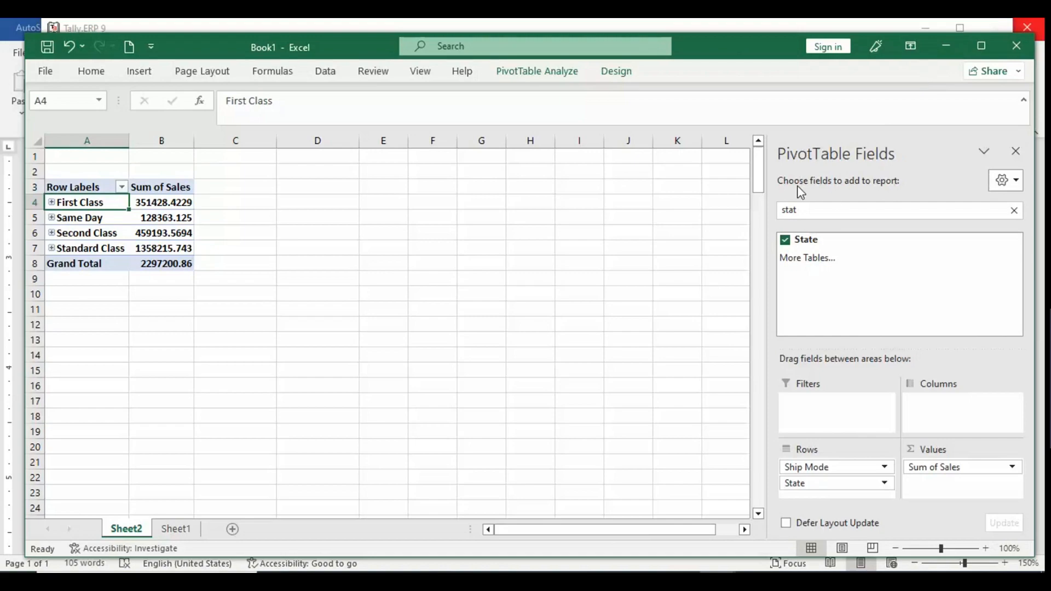
# - Review the source data on Sheet1, selecting the Sales to Profit headers and the columns from Product Name back to Row ID
pyautogui.click(179, 534)
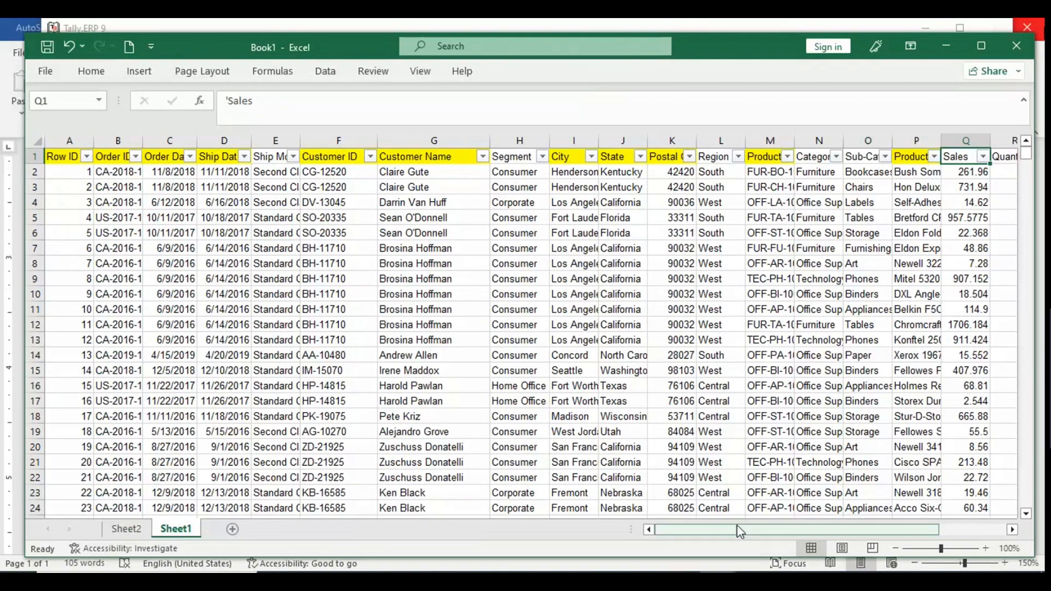
pyautogui.moveTo(741, 530); pyautogui.dragTo(807, 541)
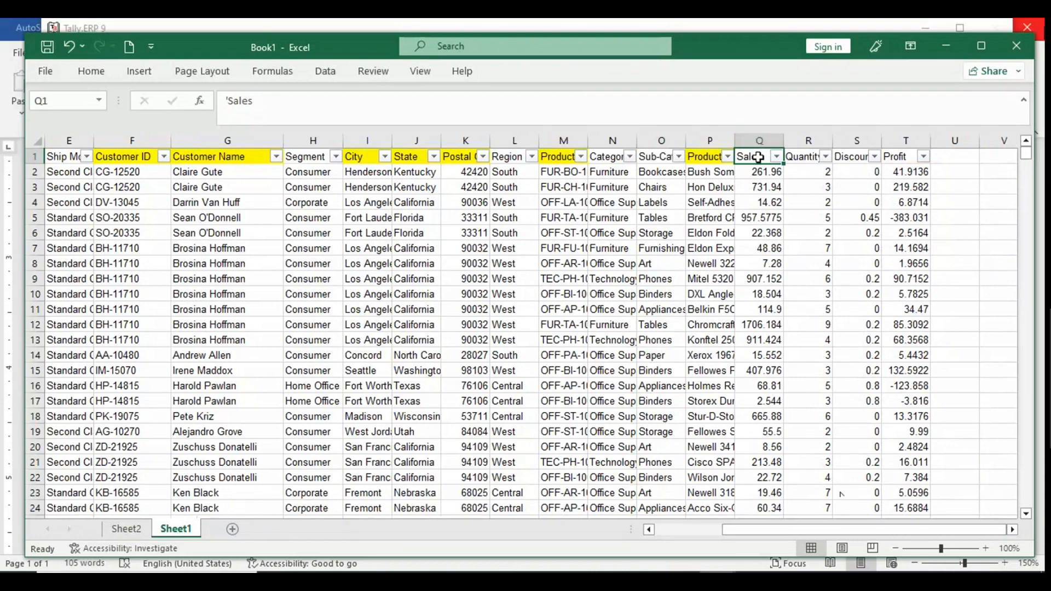
pyautogui.moveTo(769, 156); pyautogui.dragTo(890, 160)
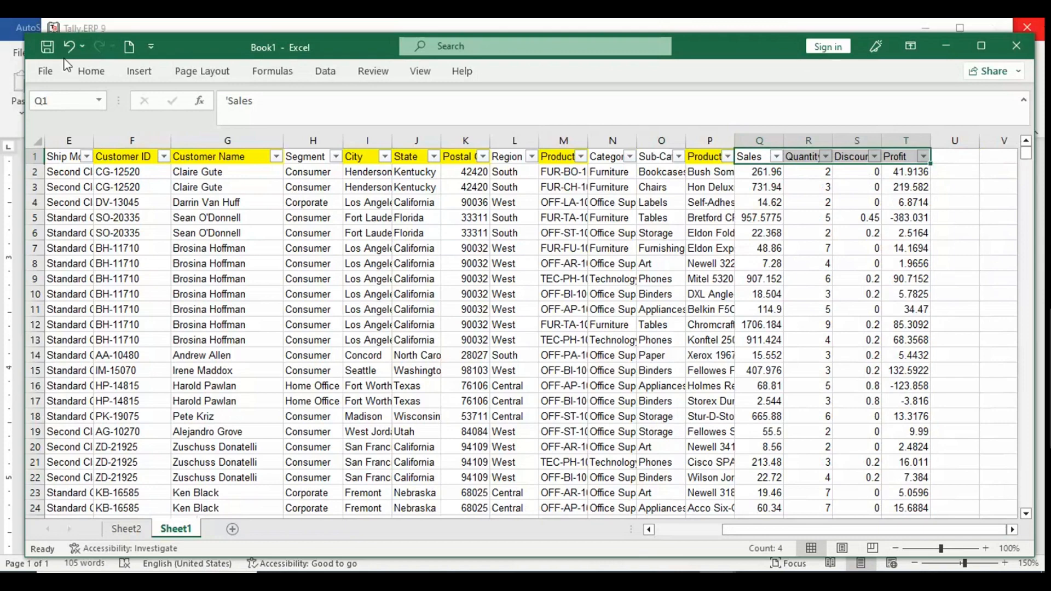
pyautogui.click(709, 141)
pyautogui.moveTo(708, 141); pyautogui.dragTo(4, 148)
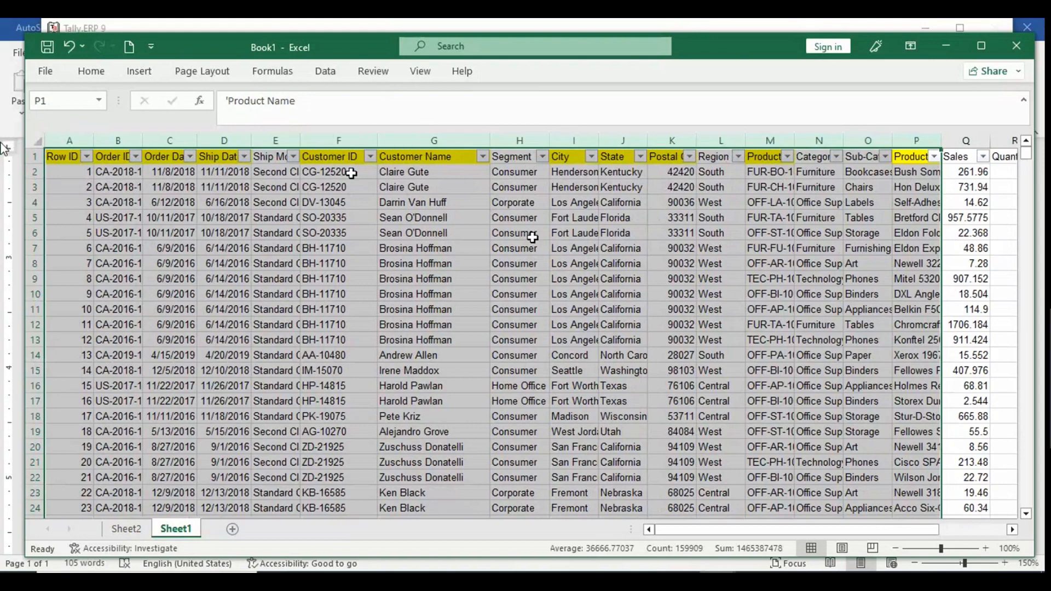
# - Switch to Document2 in Word and go to the blank lines above the UNIQUE DATA COLUMNS heading
pyautogui.hotkey('alt', 'Tab')
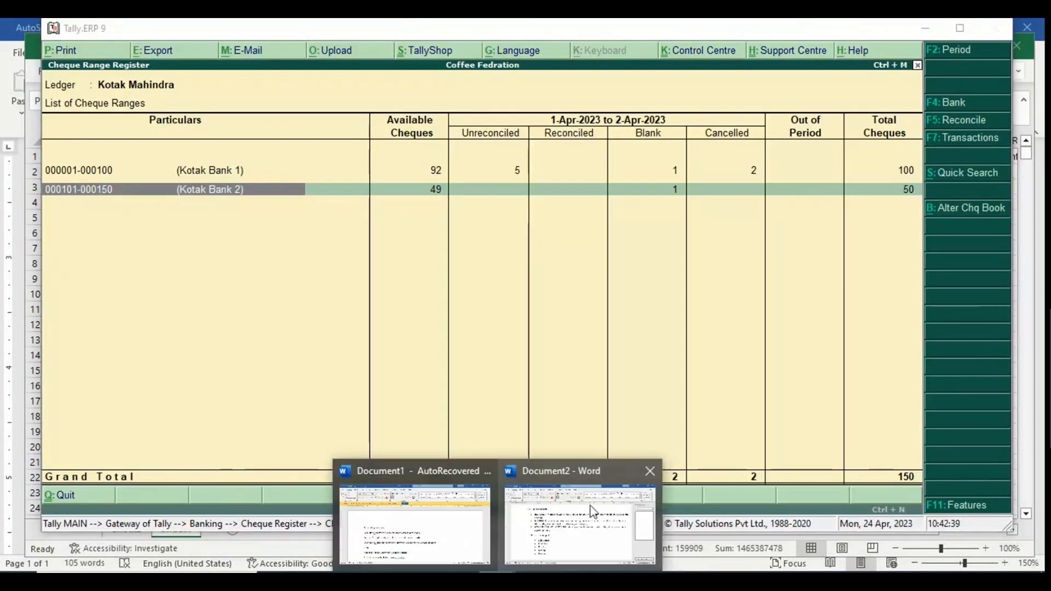
pyautogui.click(593, 511)
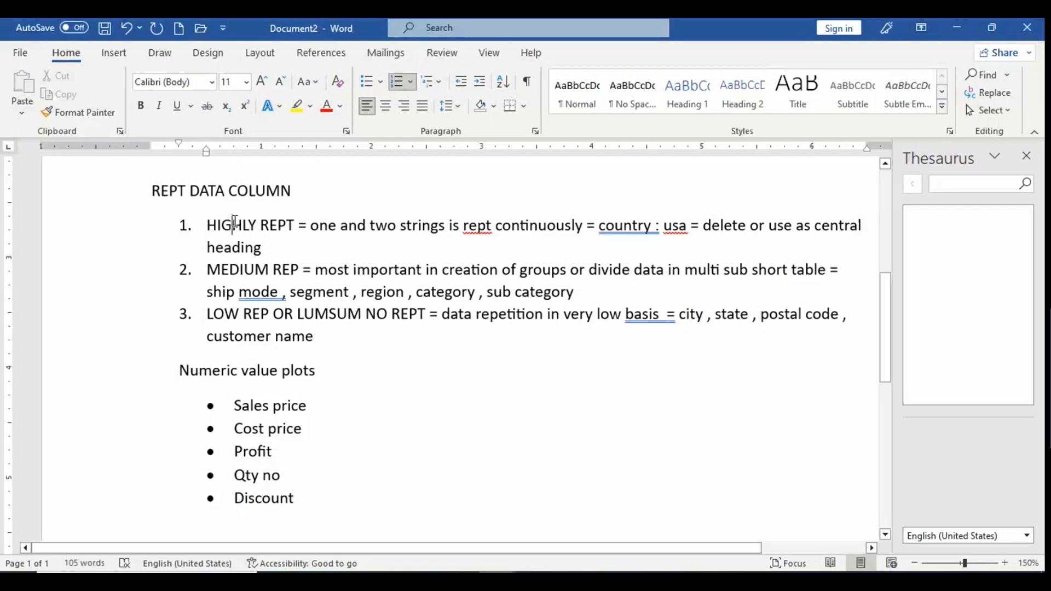
pyautogui.click(229, 190)
pyautogui.press('Up')
pyautogui.press('Up')
pyautogui.press('Up')
pyautogui.press('Up')
pyautogui.press('Up')
pyautogui.press('Up')
pyautogui.press('Up')
pyautogui.press('Up')
pyautogui.press('Up')
pyautogui.press('Up')
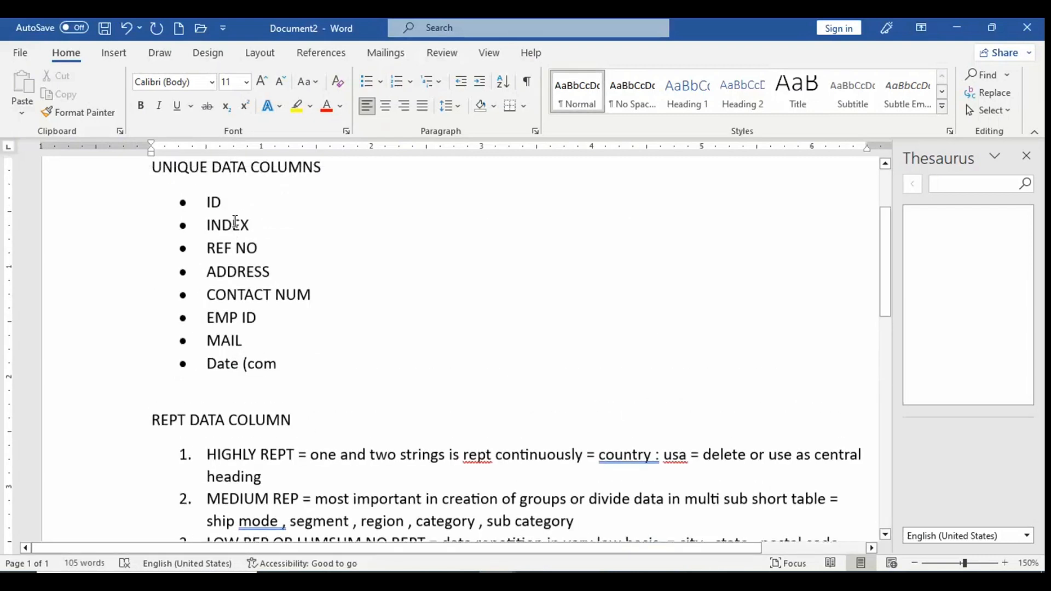
pyautogui.click(146, 163)
pyautogui.scroll(2, 147, 165)
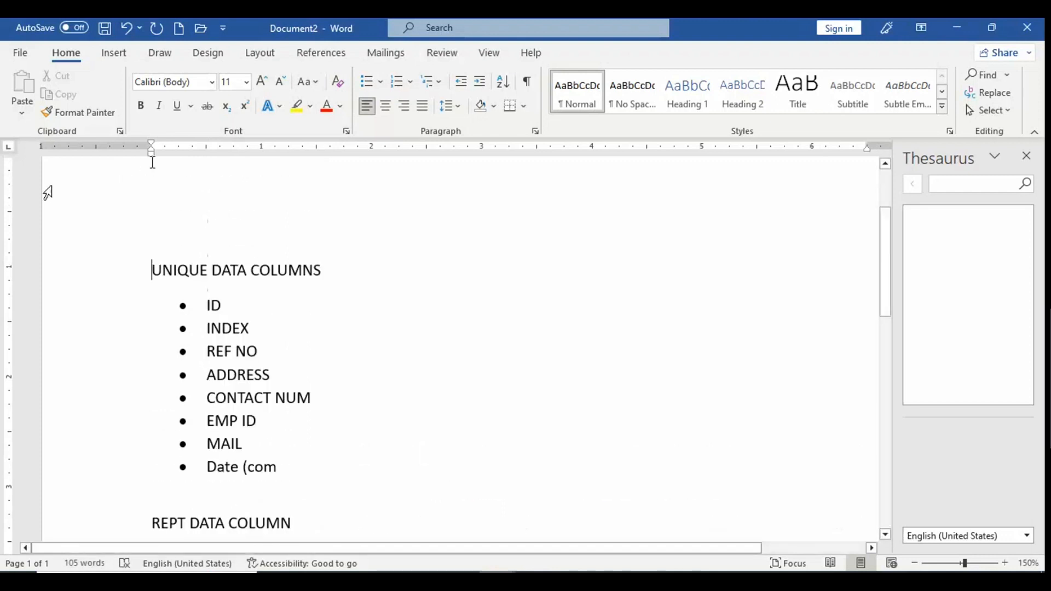
# - Add the heading "Pivot table Plot" above UNIQUE DATA COLUMNS and start a new line
pyautogui.write('Piv')
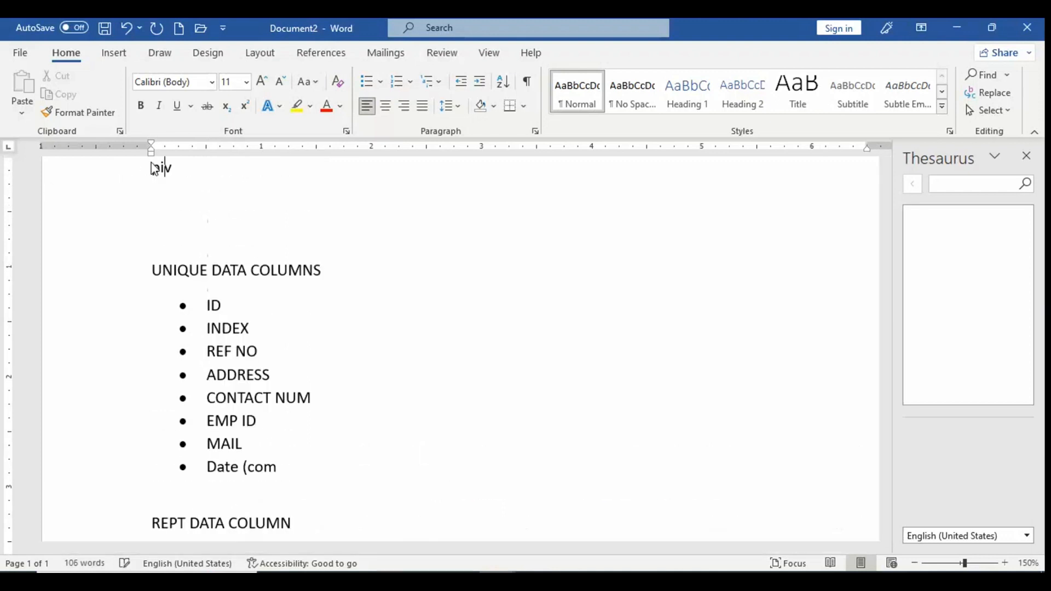
pyautogui.write('ot table')
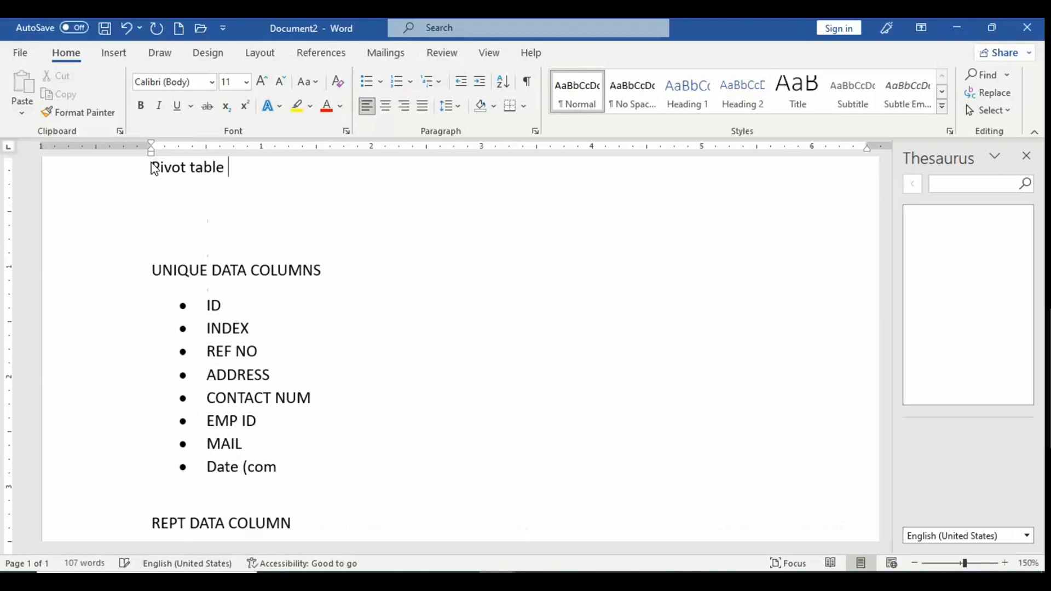
pyautogui.write('Plot')
pyautogui.press('Return')
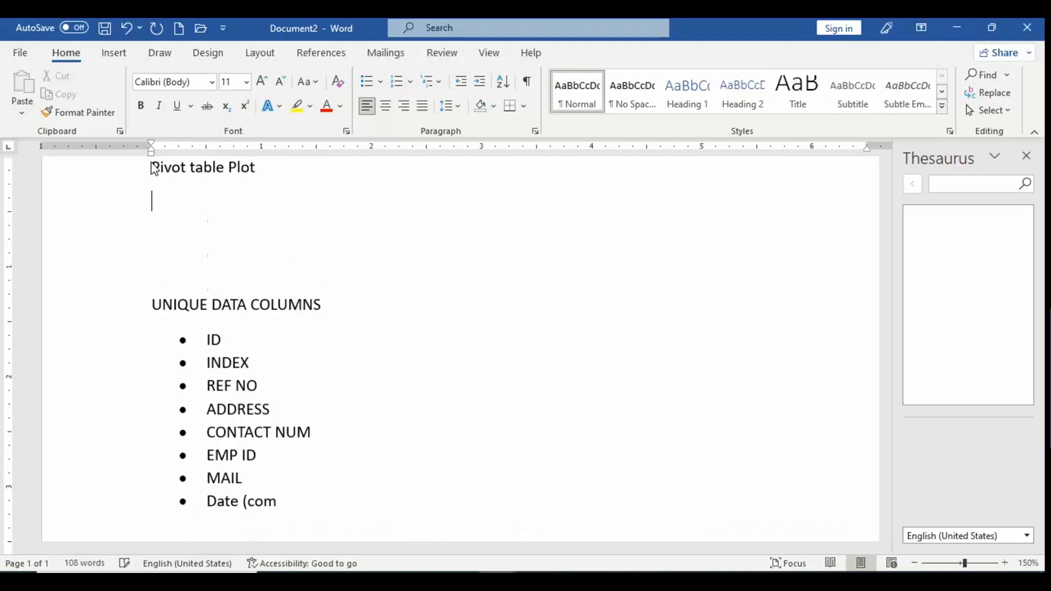
# - Write "Numeric data : column" below the Pivot table Plot heading and start another line
pyautogui.write('numeroic')
pyautogui.press('BackSpace')
pyautogui.press('BackSpace')
pyautogui.press('BackSpace')
pyautogui.press('BackSpace')
pyautogui.press('BackSpace')
pyautogui.press('BackSpace')
pyautogui.write('eric ')
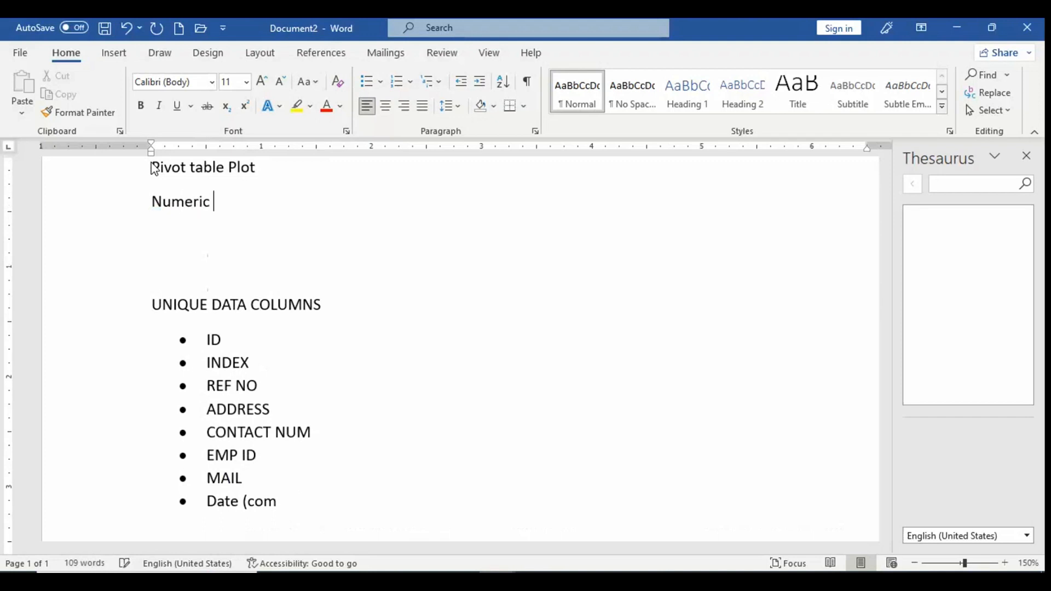
pyautogui.write('data : ')
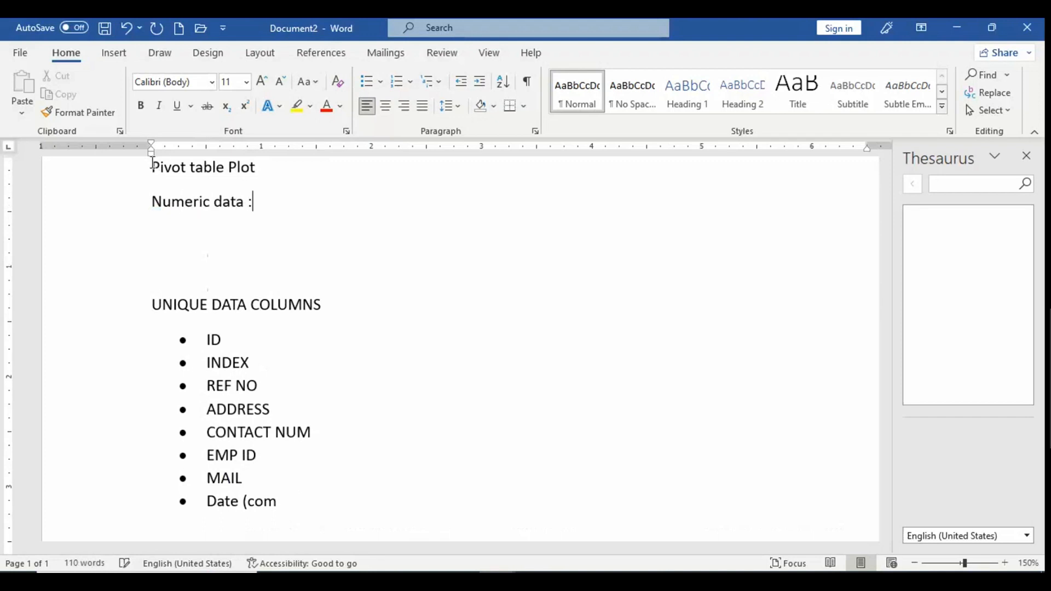
pyautogui.write('columnn')
pyautogui.press('BackSpace')
pyautogui.press('BackSpace')
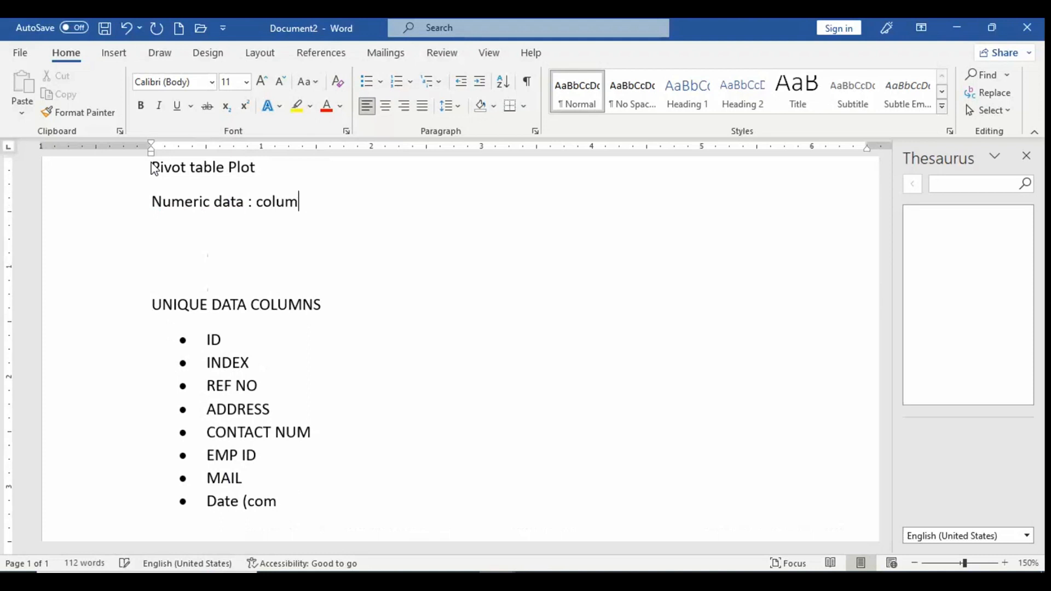
pyautogui.write('n')
pyautogui.press('Return')
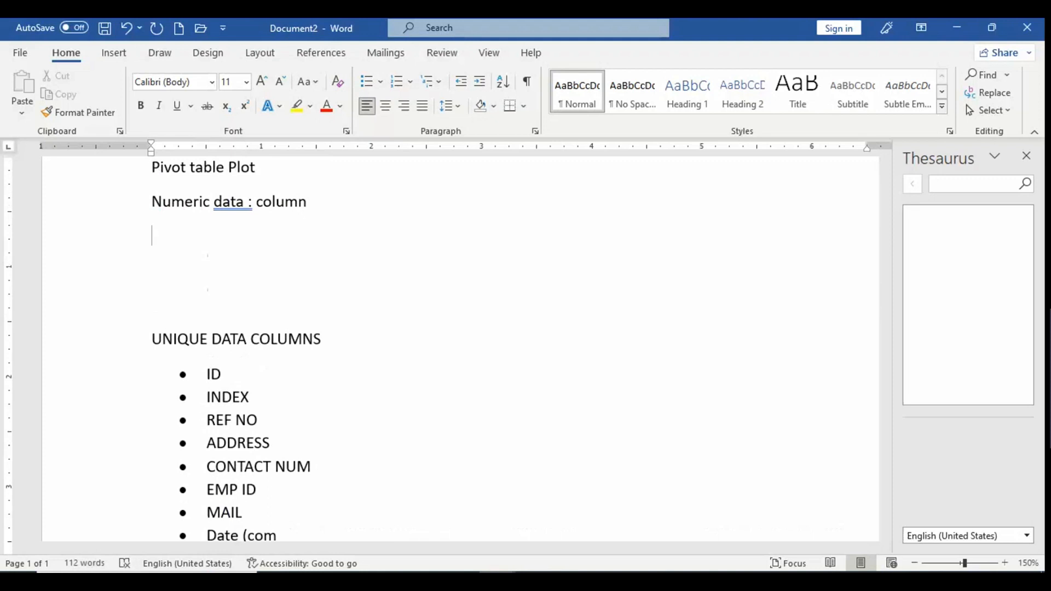
# - Begin the line below Numeric data with "Text / alphanumeric :", undoing the accidental overwrite and correcting the spelling of alphanumeric
pyautogui.write('text')
pyautogui.hotkey('shift', 'Up')
pyautogui.write(':')
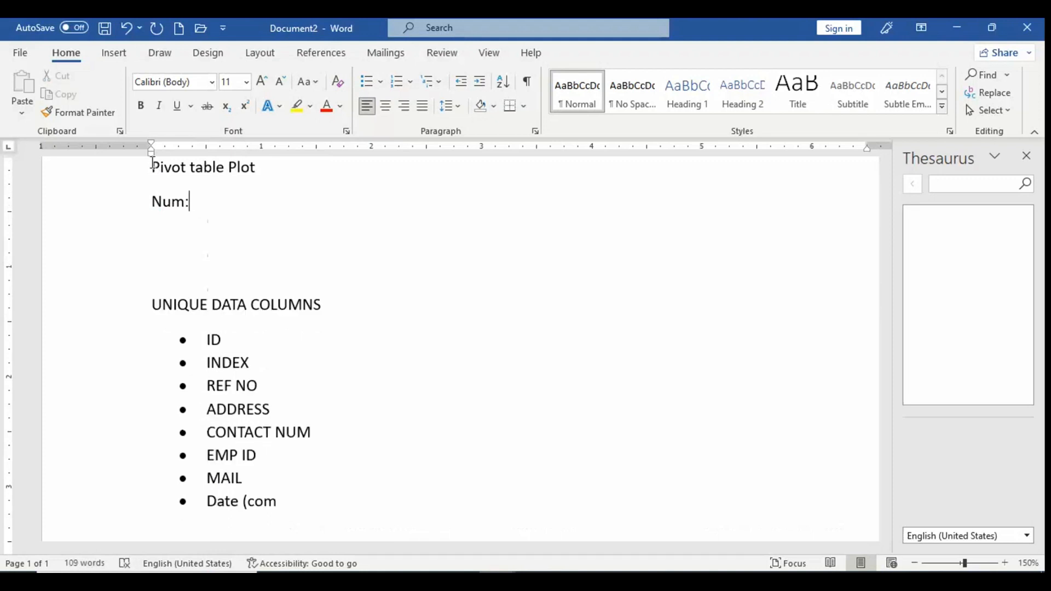
pyautogui.hotkey('ctrl', 'z')
pyautogui.click(195, 237)
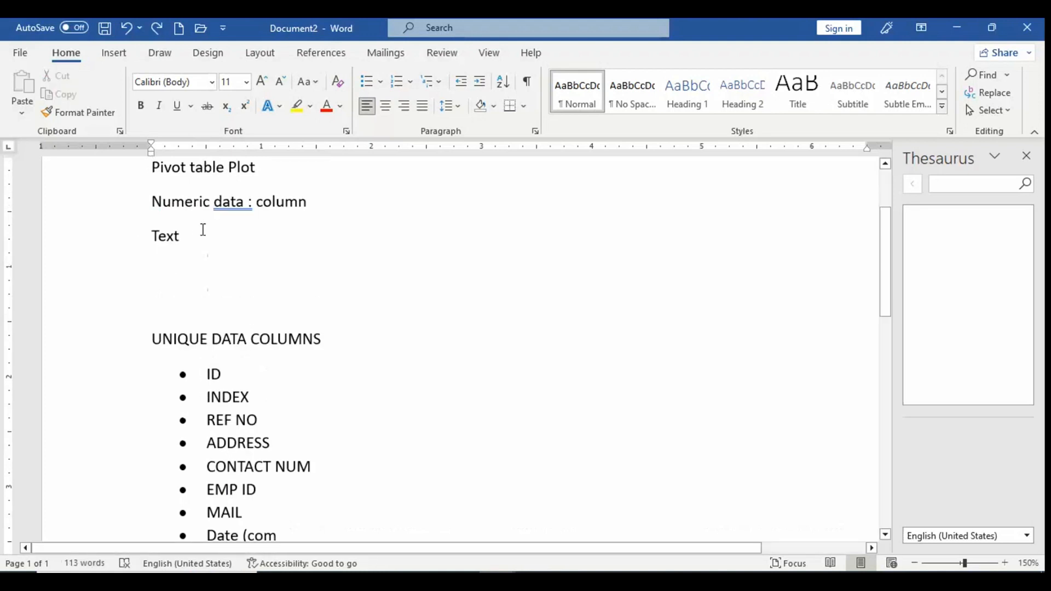
pyautogui.write('/ ')
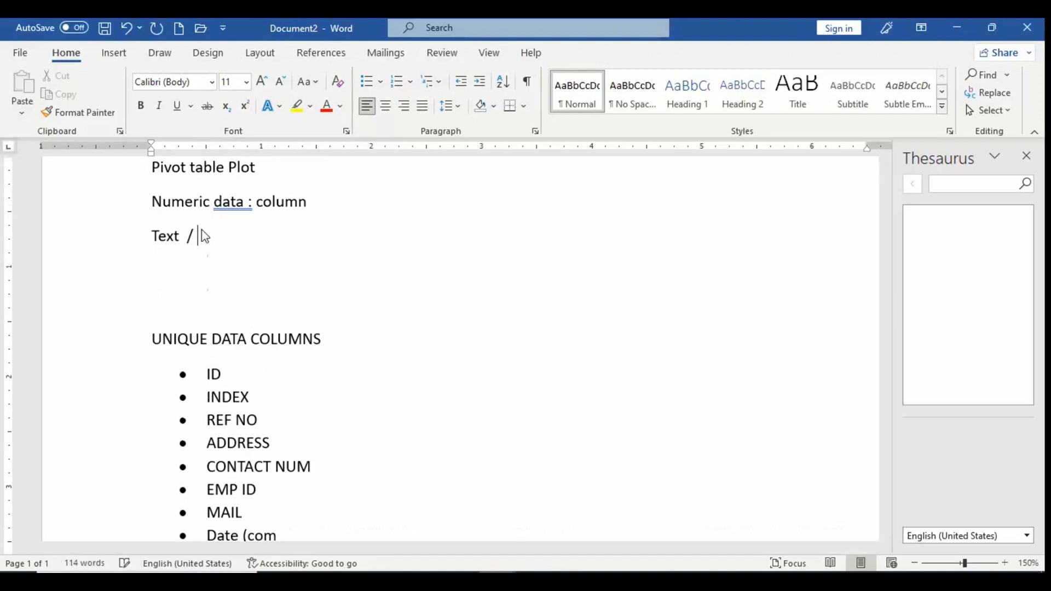
pyautogui.write('a')
pyautogui.press('BackSpace')
pyautogui.write('ca')
pyautogui.write('lhab')
pyautogui.press('BackSpace')
pyautogui.write('num')
pyautogui.press('BackSpace')
pyautogui.write('mric ')
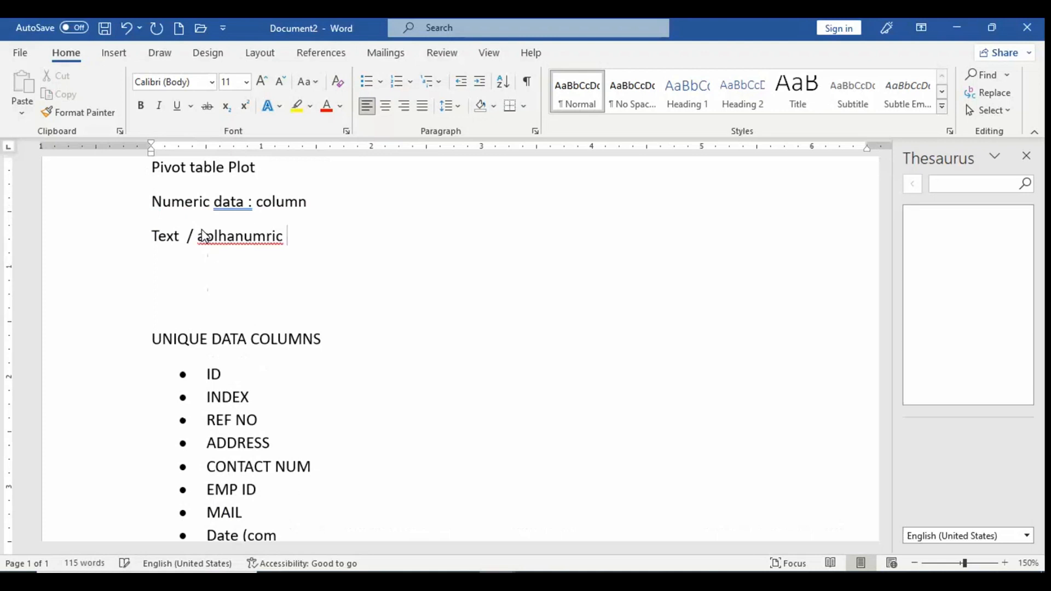
pyautogui.write(':')
pyautogui.rightClick(230, 236)
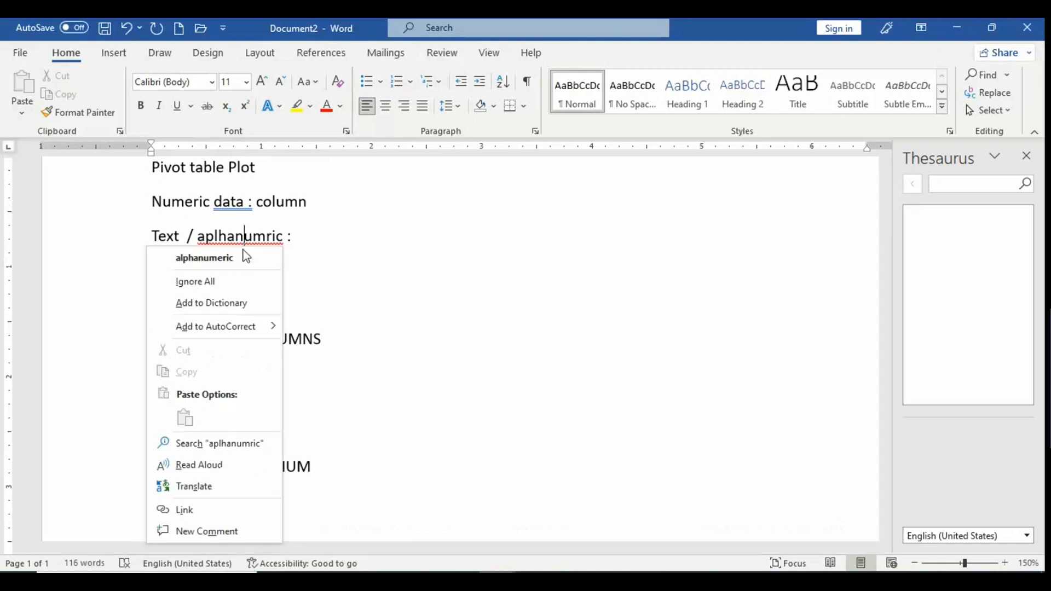
pyautogui.click(236, 256)
# - Finish the Text / alphanumeric line with "row" after the colon, and insert "/ date" before the colon
pyautogui.click(358, 229)
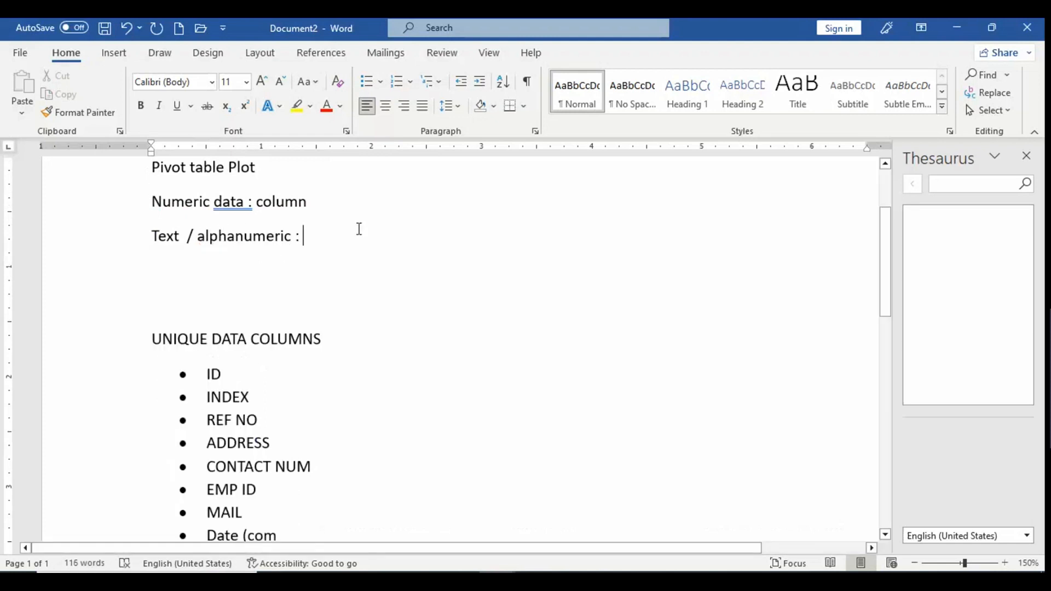
pyautogui.write('row')
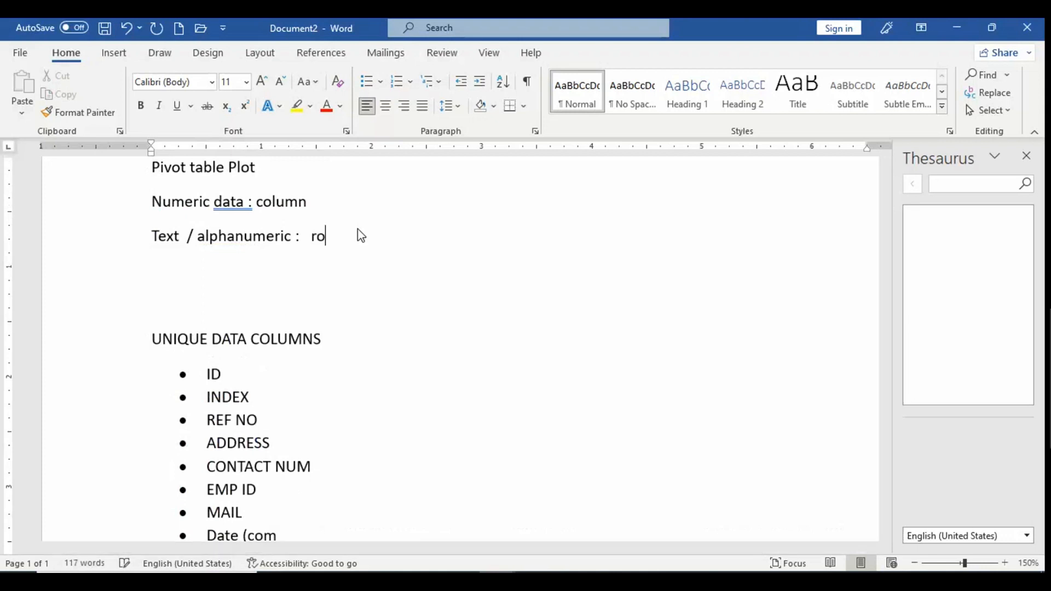
pyautogui.click(293, 236)
pyautogui.write('/ date')
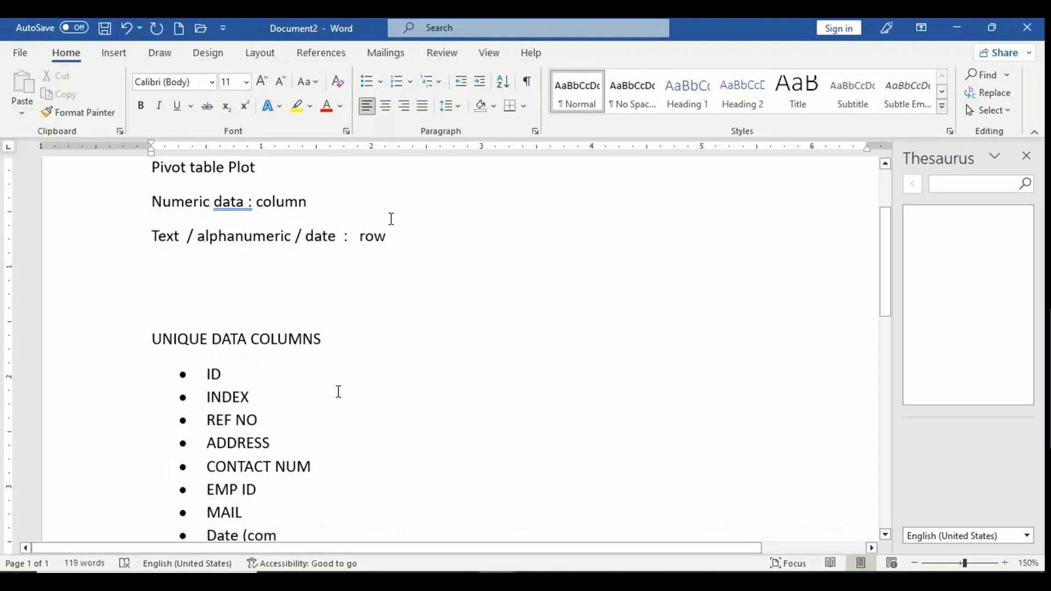
# - Remove the blank lines above UNIQUE DATA COLUMNS and append "add (as a subgroup)" after "row" on the Text / alphanumeric / date line
pyautogui.click(181, 310)
pyautogui.press('BackSpace')
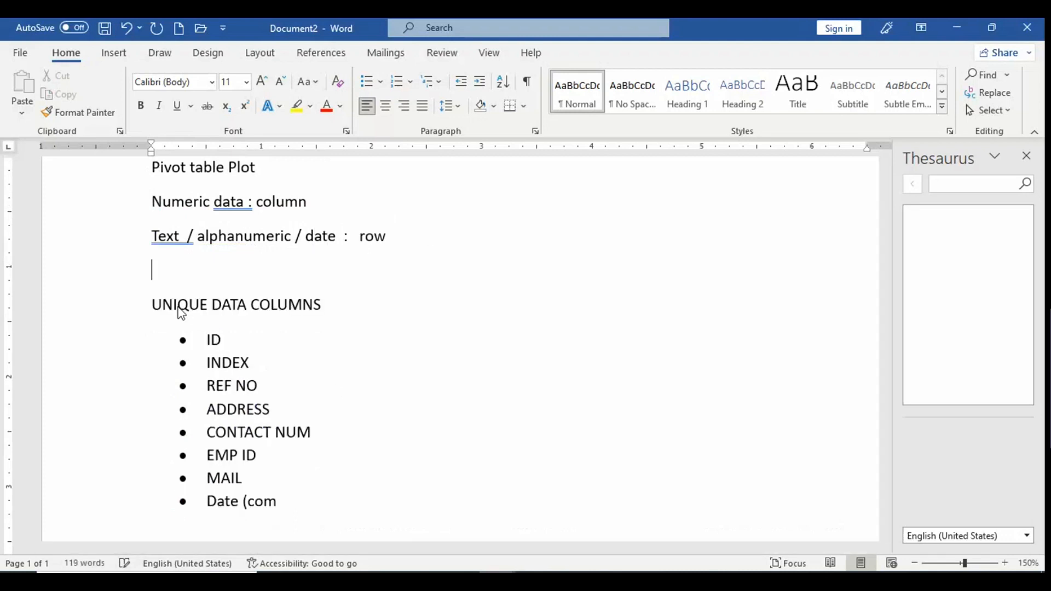
pyautogui.press('BackSpace')
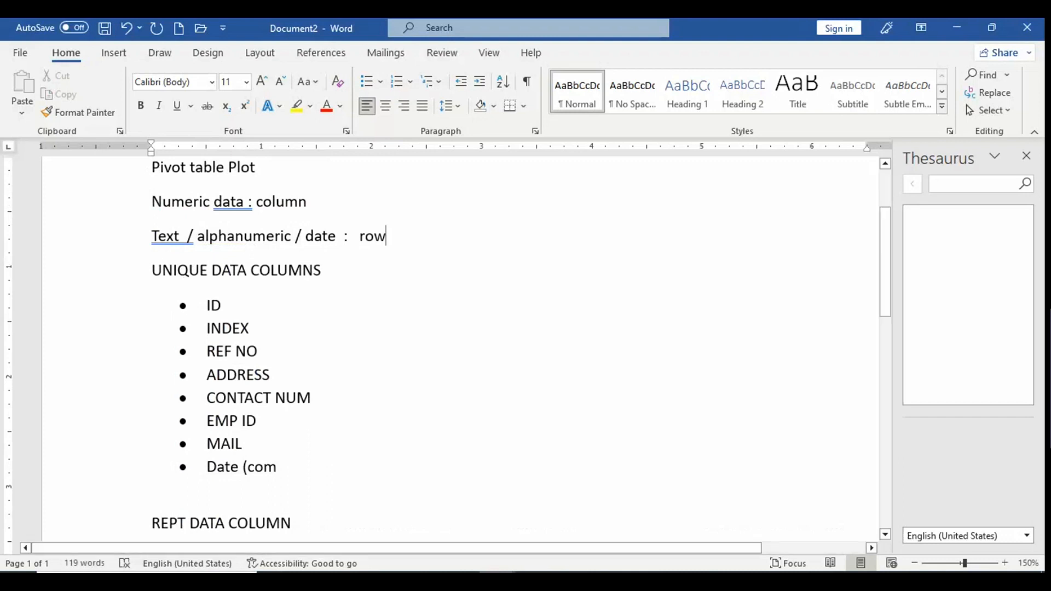
pyautogui.write('add')
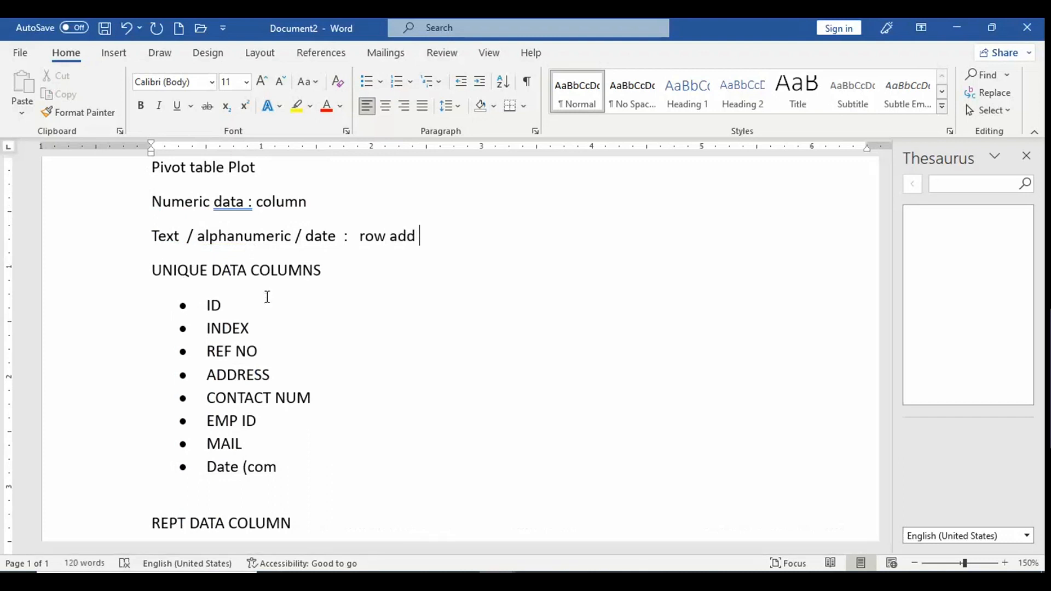
pyautogui.write(' (as a sub')
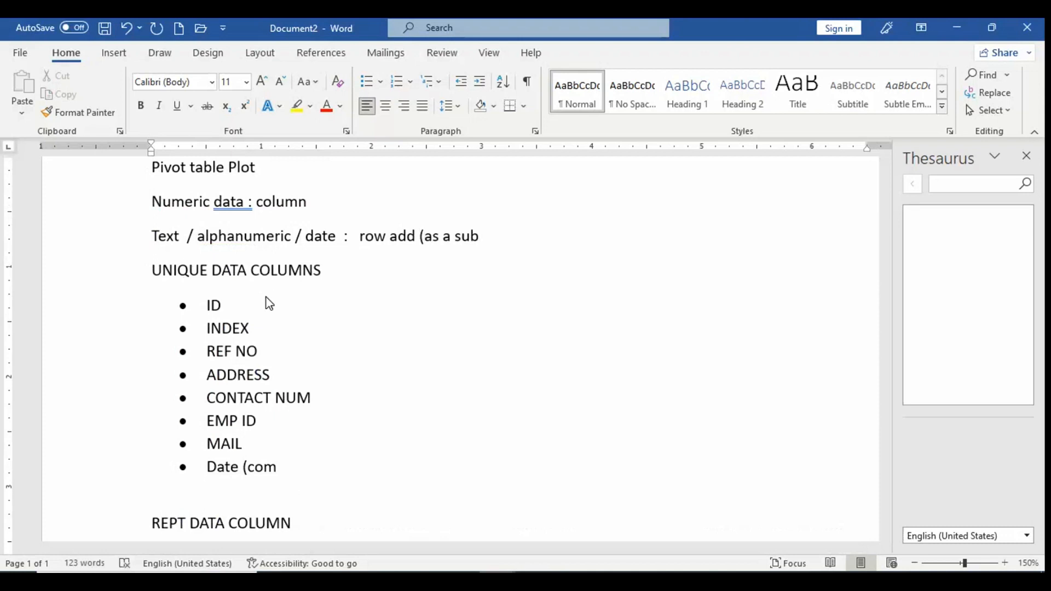
pyautogui.write('group)')
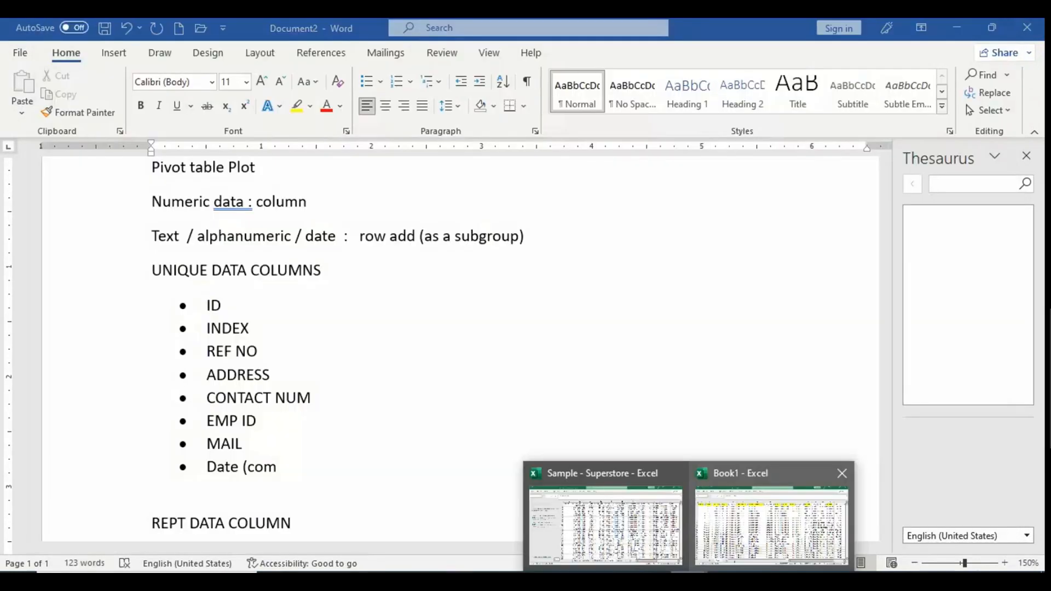
# - Switch to the Book1 workbook in Excel, show the pivot table on Sheet2, and clear the pivot field search
pyautogui.click(772, 515)
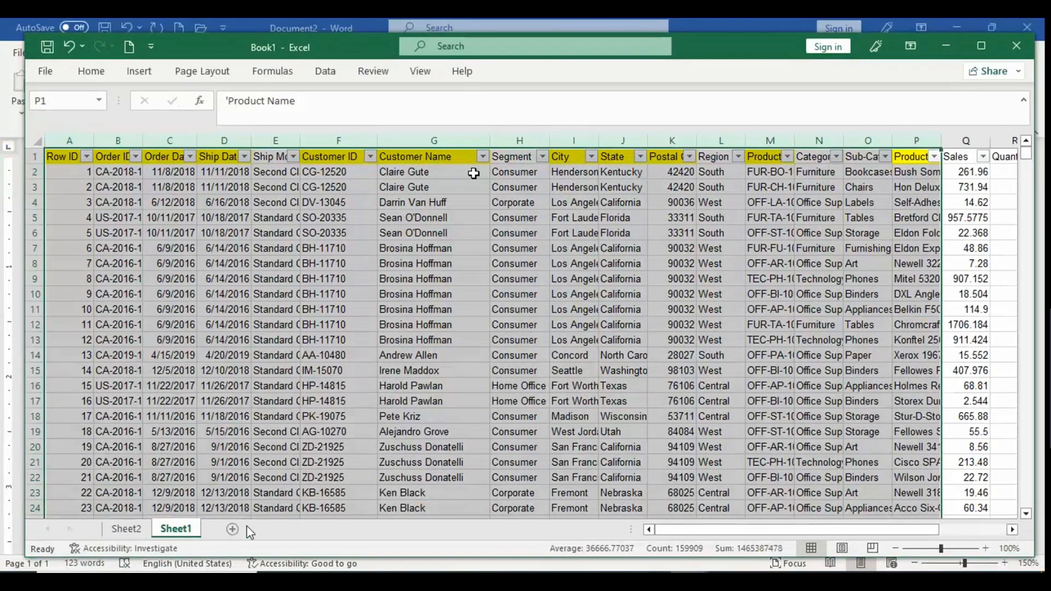
pyautogui.click(126, 529)
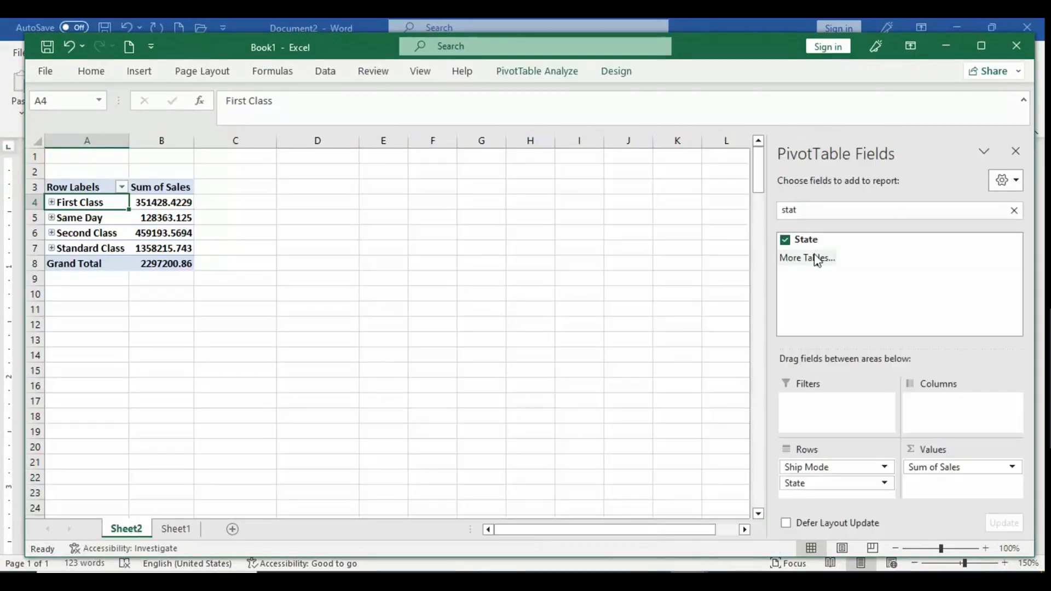
pyautogui.click(809, 213)
pyautogui.press('BackSpace')
pyautogui.press('BackSpace')
pyautogui.press('BackSpace')
pyautogui.press('BackSpace')
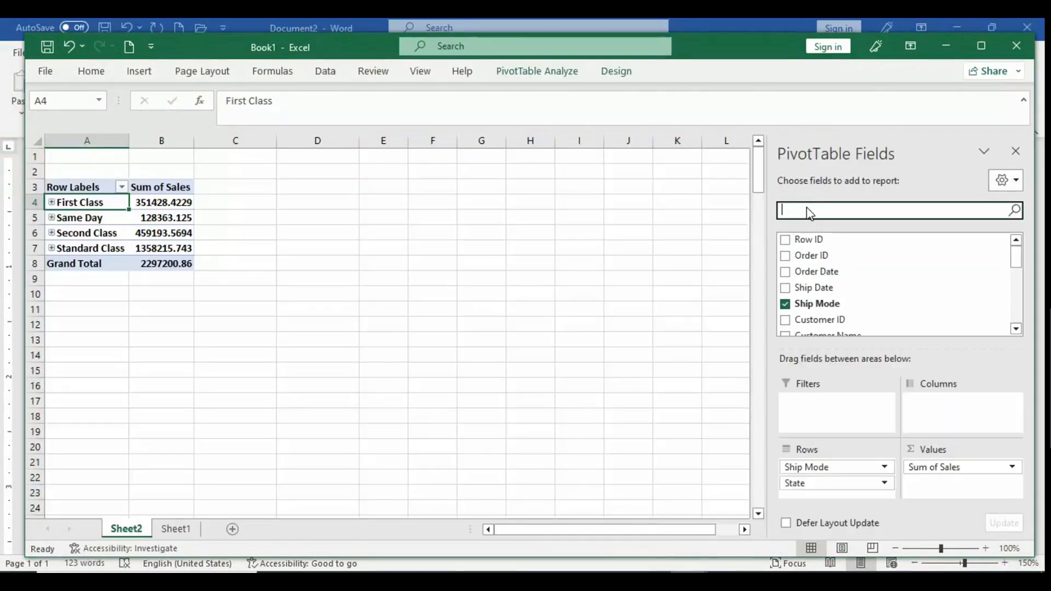
# - Add Order ID to the pivot rows below State, expand First Class, and select the order IDs under Alabama
pyautogui.click(785, 255)
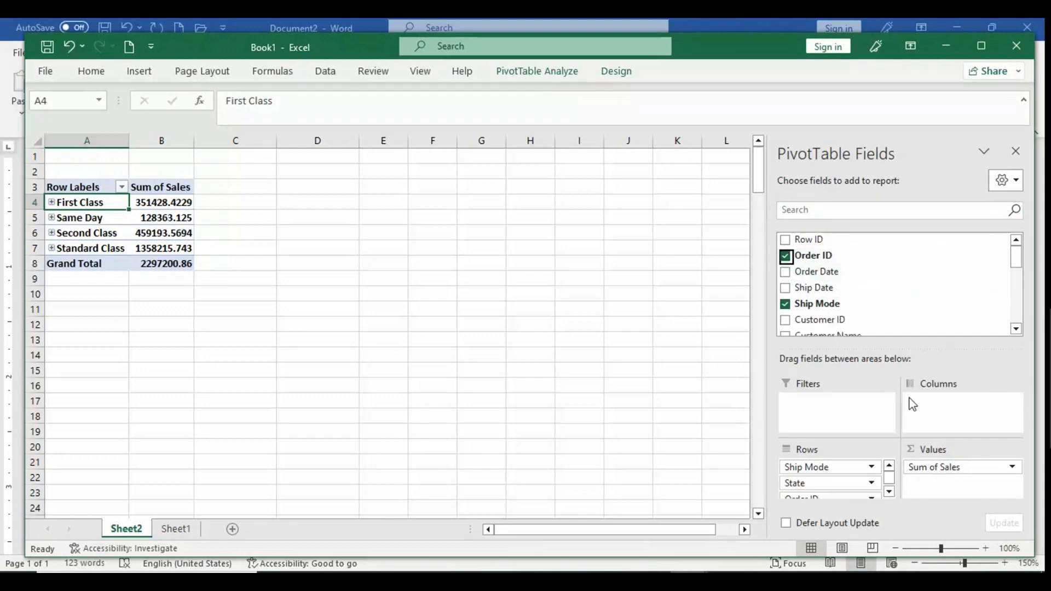
pyautogui.click(889, 491)
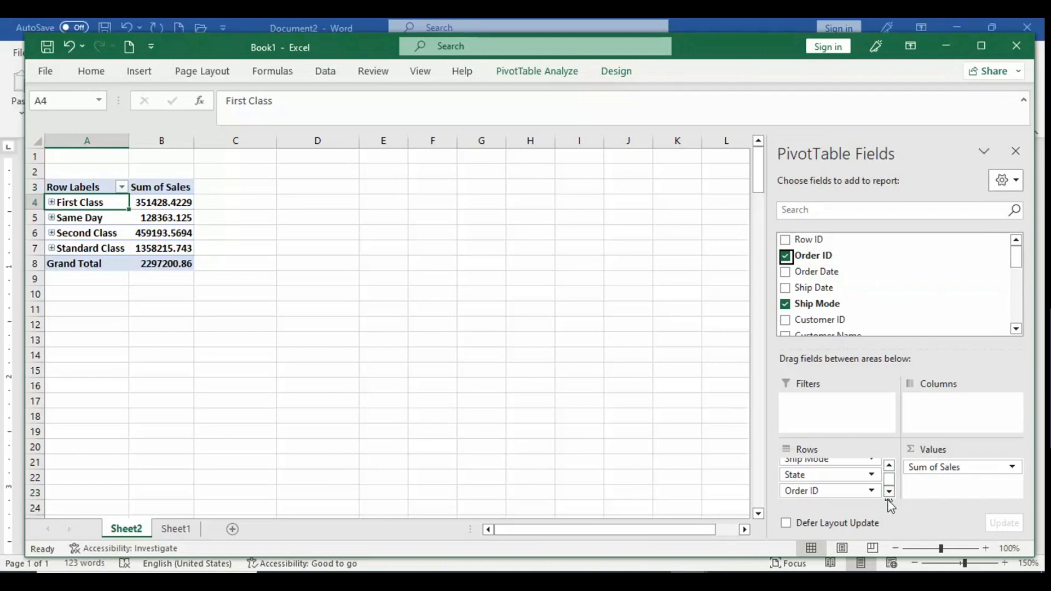
pyautogui.click(52, 202)
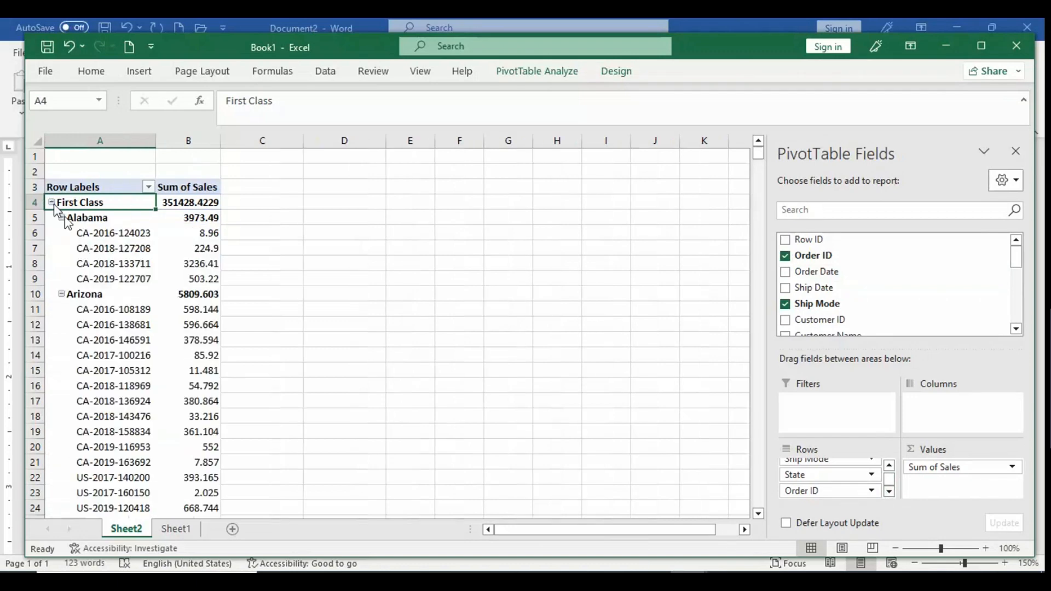
pyautogui.moveTo(121, 236); pyautogui.dragTo(125, 272)
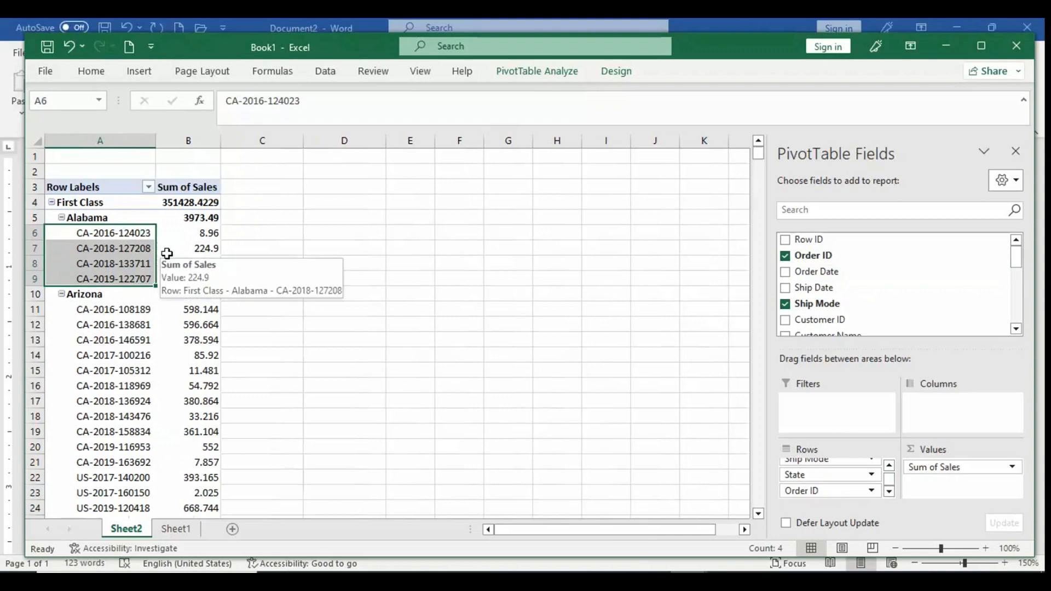
# - Replace Order ID with Order Date in the pivot rows and expand 2016 under Alabama into its quarters
pyautogui.click(784, 256)
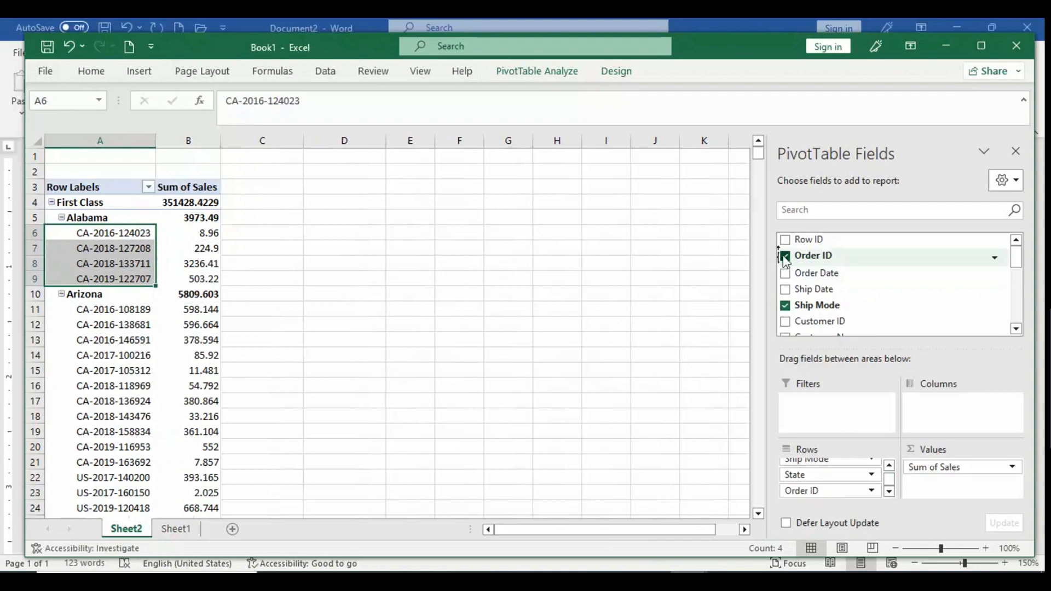
pyautogui.click(789, 279)
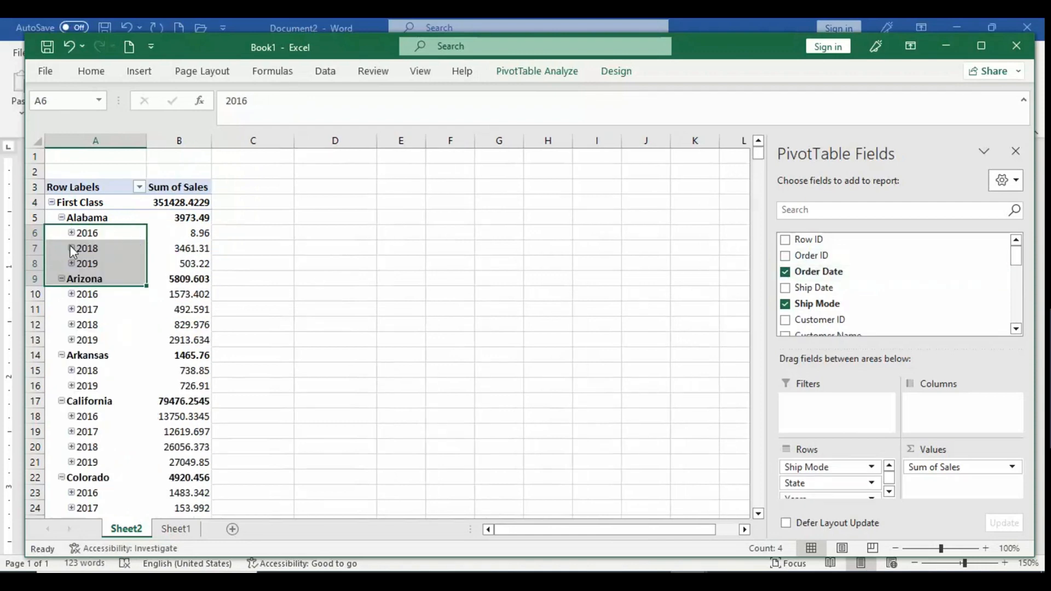
pyautogui.click(71, 233)
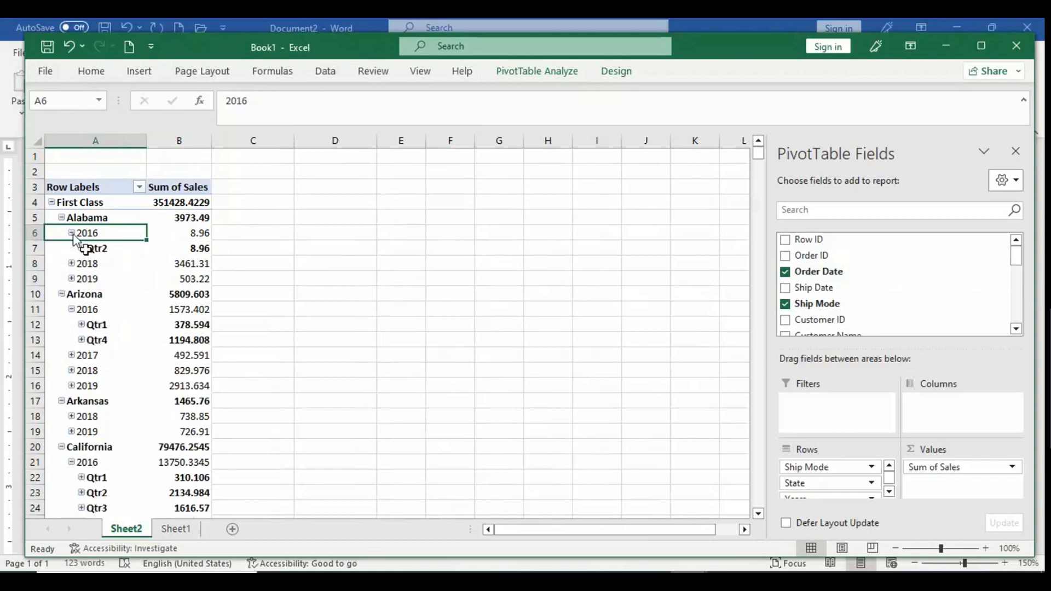
pyautogui.click(86, 249)
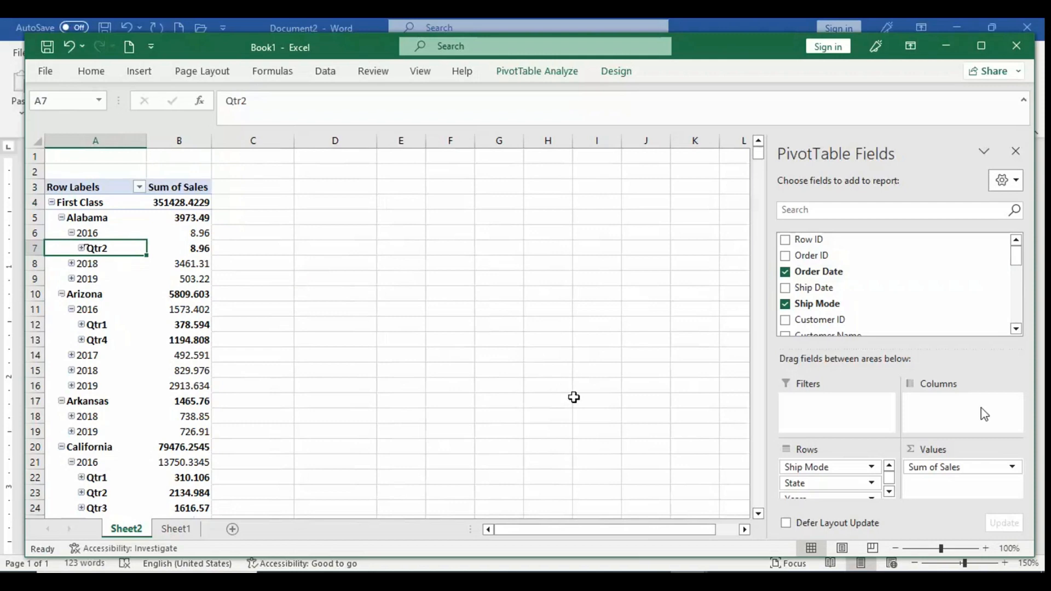
# - Remove Order Date, Ship Mode, State, Quarters and Years from the pivot table, leaving only Sum of Sales
pyautogui.click(785, 272)
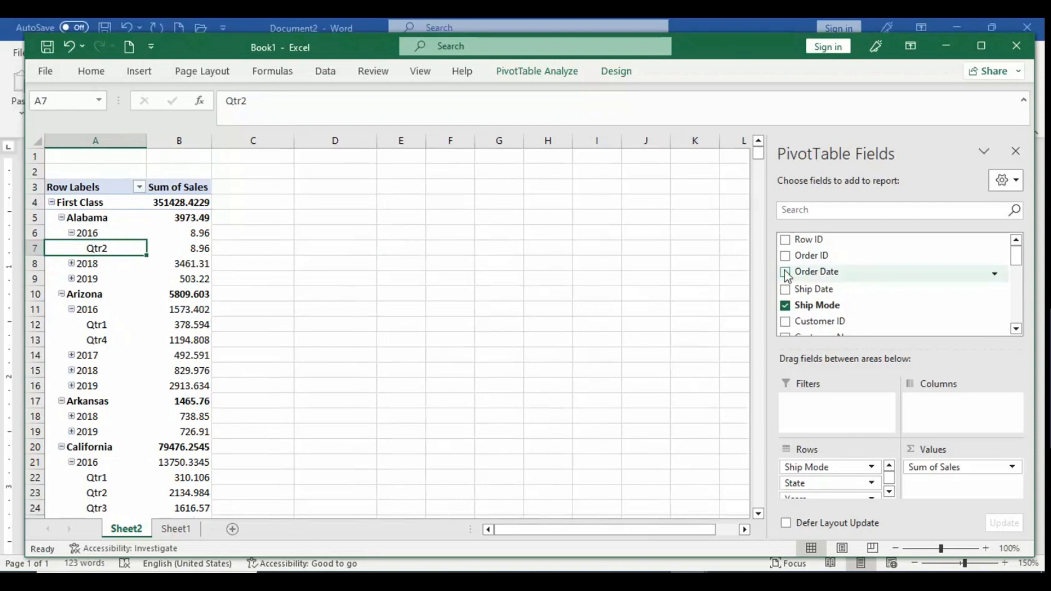
pyautogui.click(785, 304)
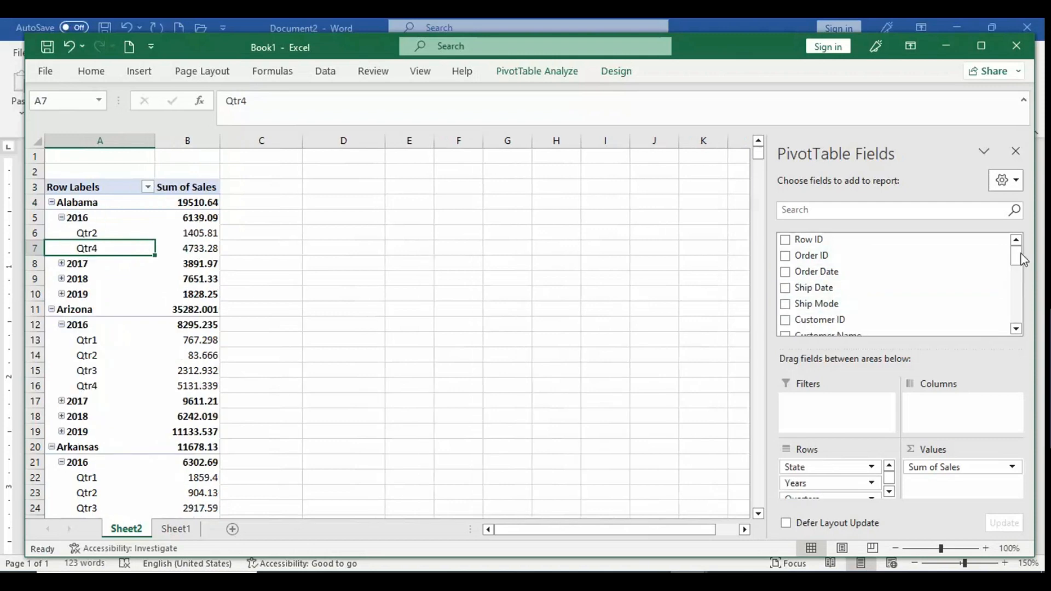
pyautogui.moveTo(1022, 260); pyautogui.dragTo(1024, 278)
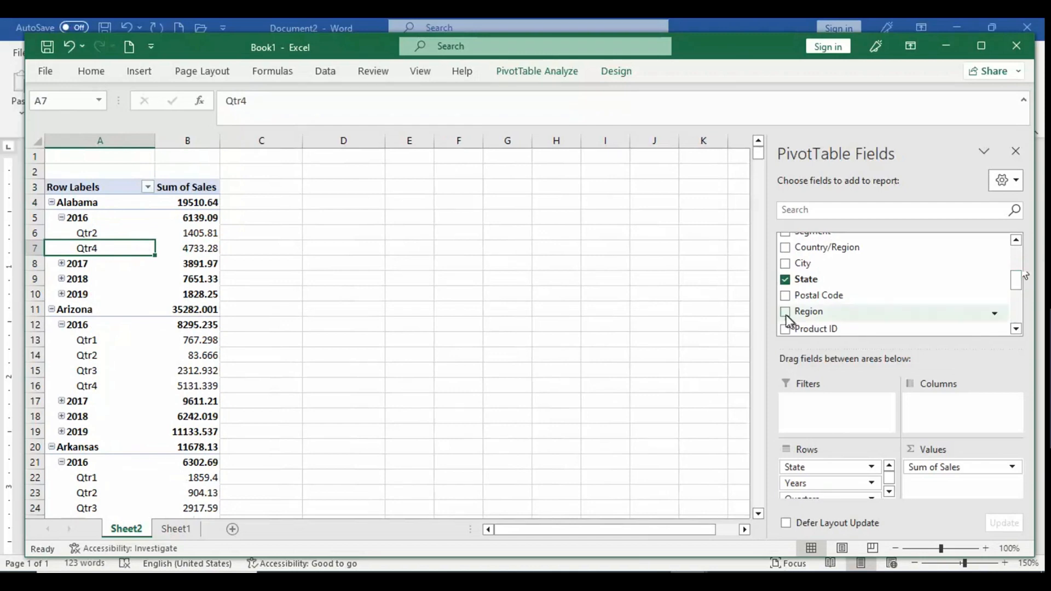
pyautogui.click(785, 279)
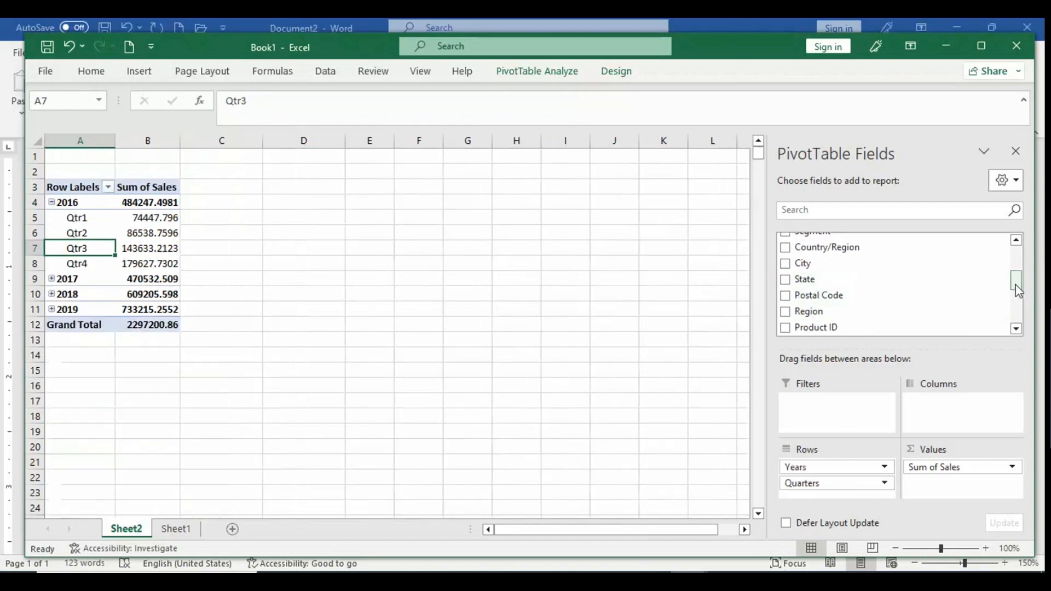
pyautogui.scroll(-4, 1019, 298)
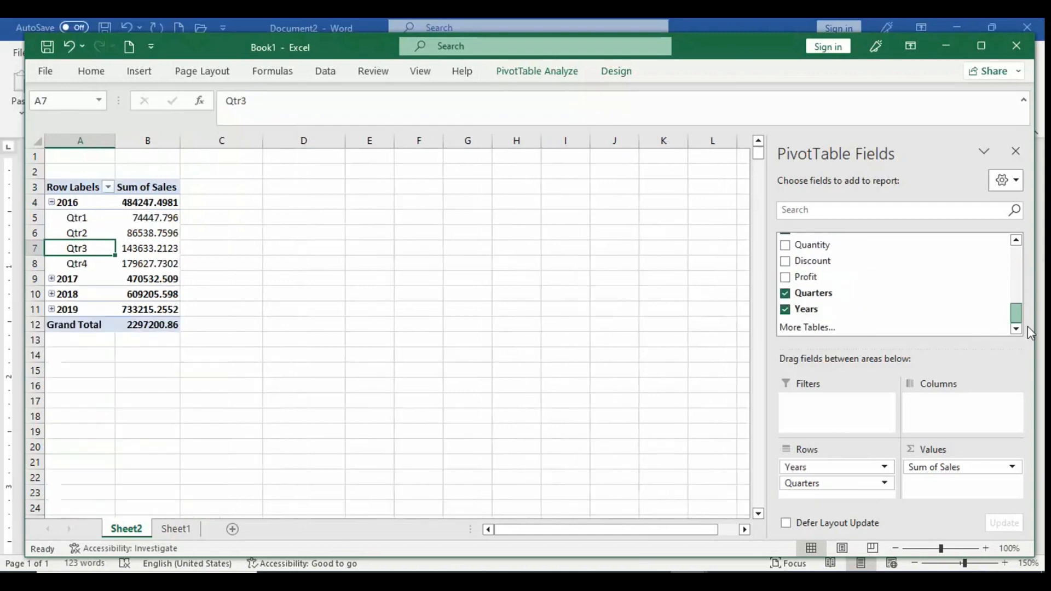
pyautogui.click(786, 293)
pyautogui.click(787, 313)
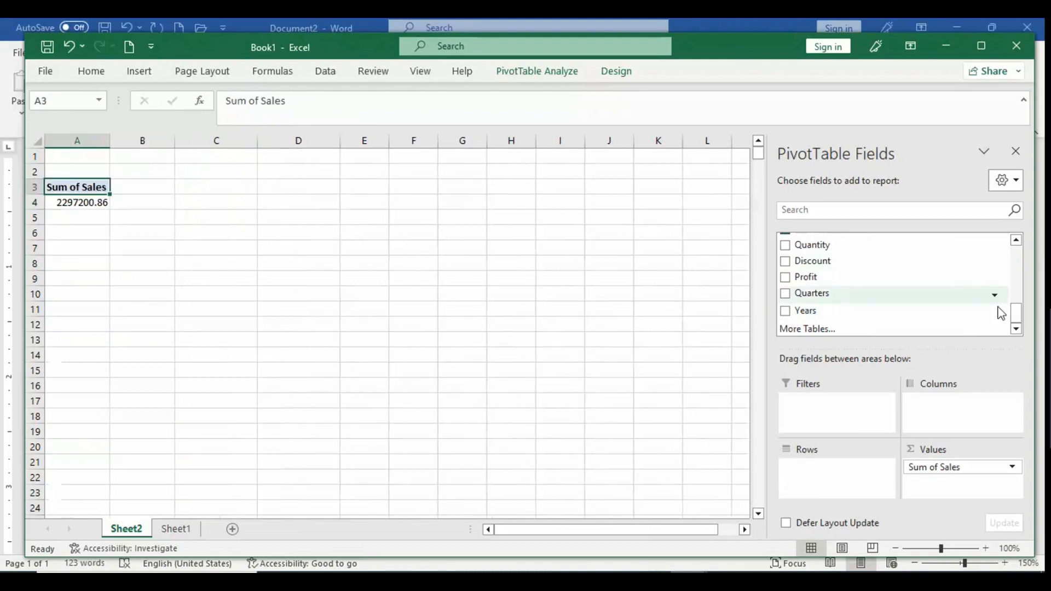
# - Search the pivot fields for "sub" and add Sub-Category to the rows
pyautogui.moveTo(1022, 310); pyautogui.dragTo(1018, 207)
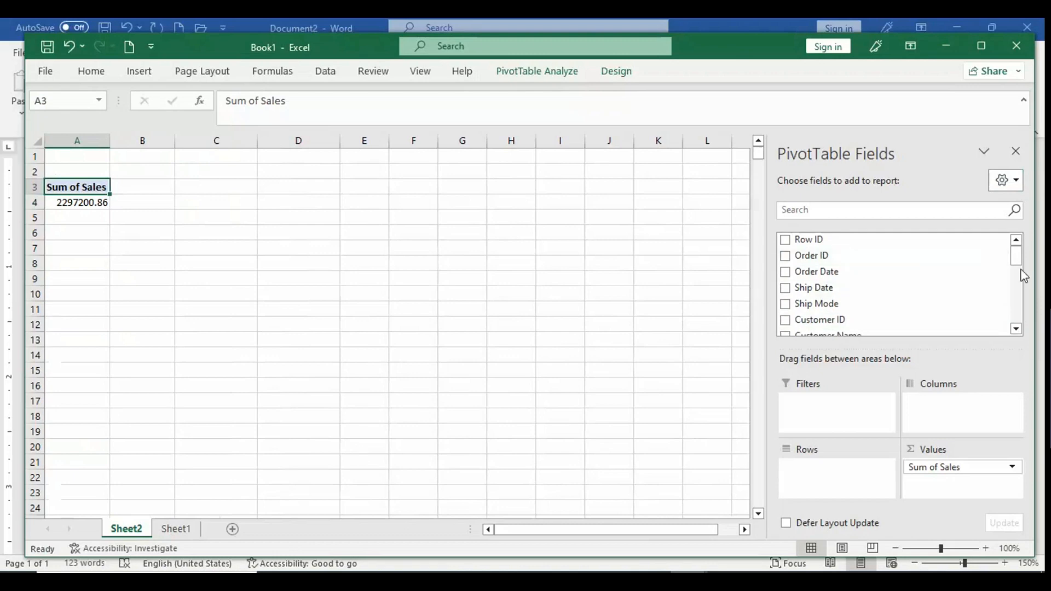
pyautogui.click(903, 213)
pyautogui.write('s')
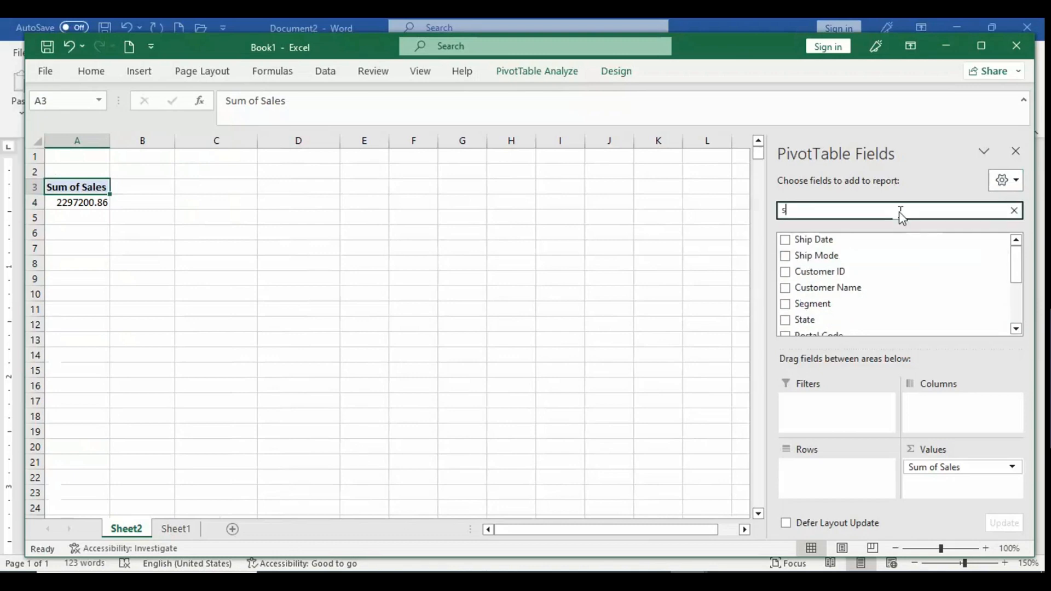
pyautogui.write('um')
pyautogui.press('BackSpace')
pyautogui.write('b')
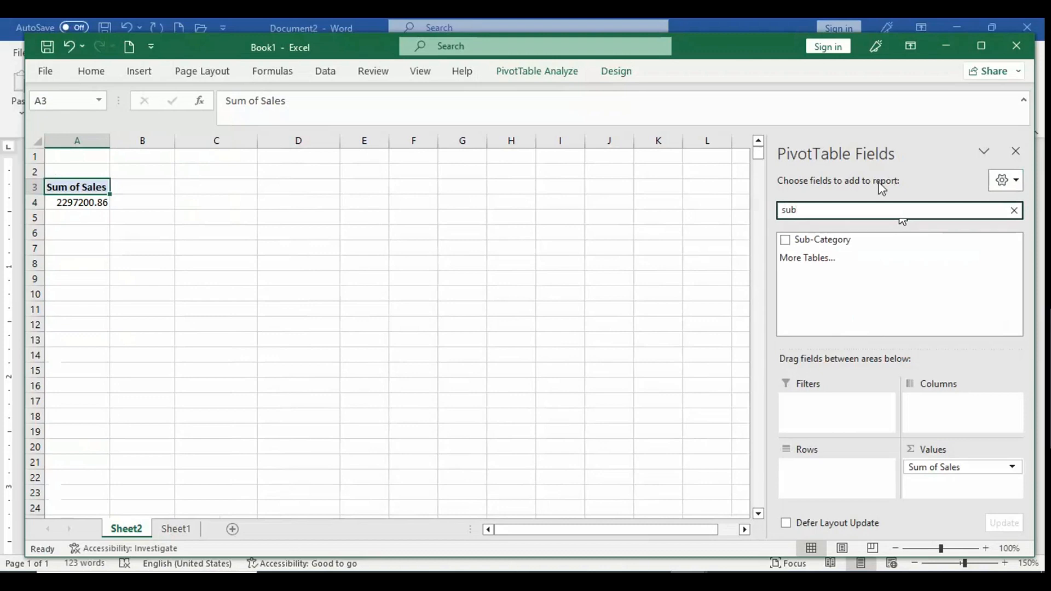
pyautogui.click(785, 240)
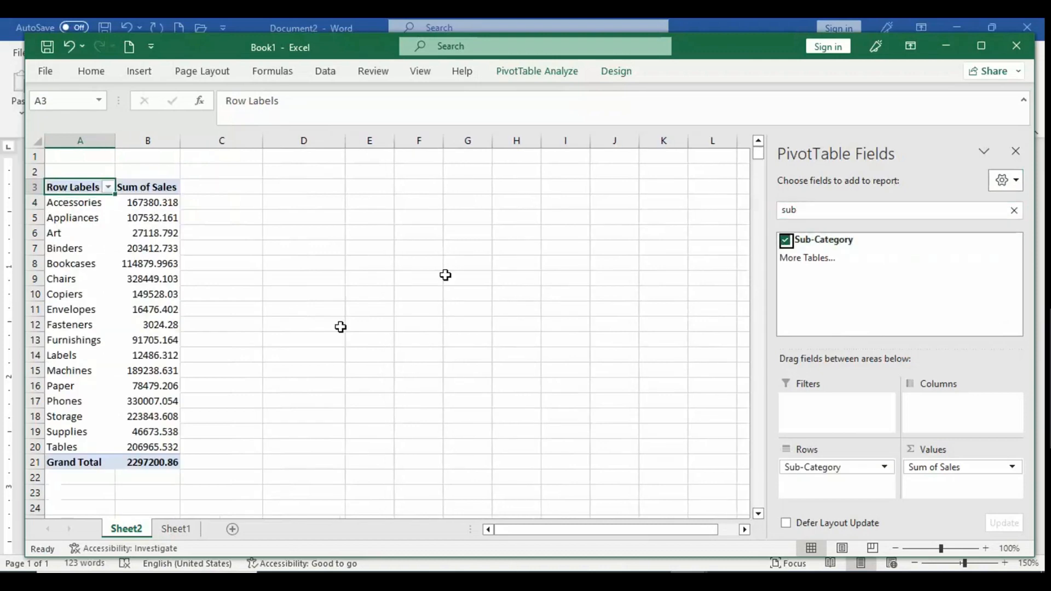
# - Replace the field search with "pr" and add Profit to the pivot values
pyautogui.click(843, 211)
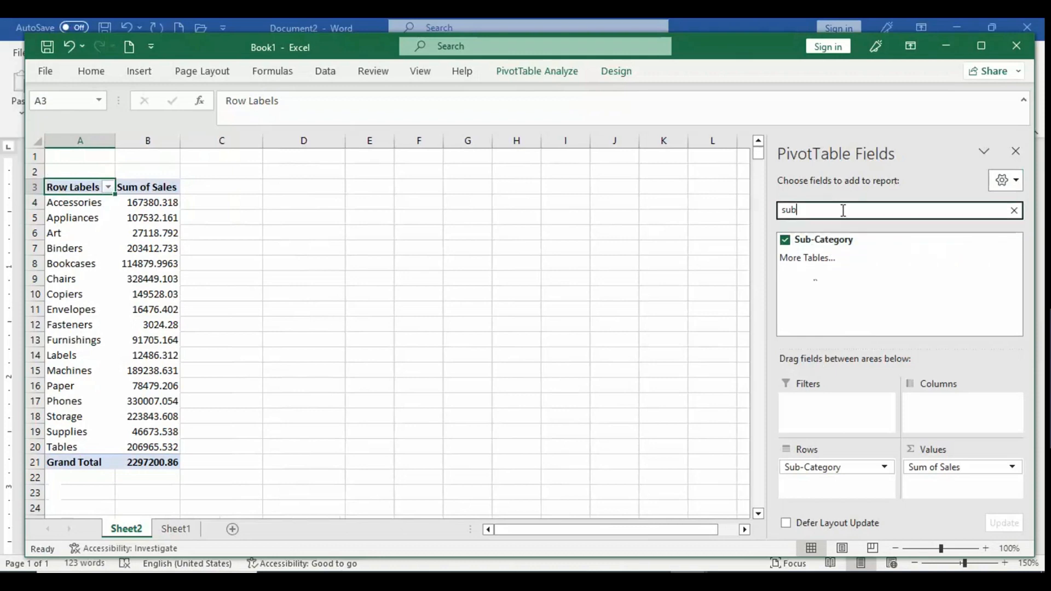
pyautogui.press('BackSpace')
pyautogui.press('BackSpace')
pyautogui.press('BackSpace')
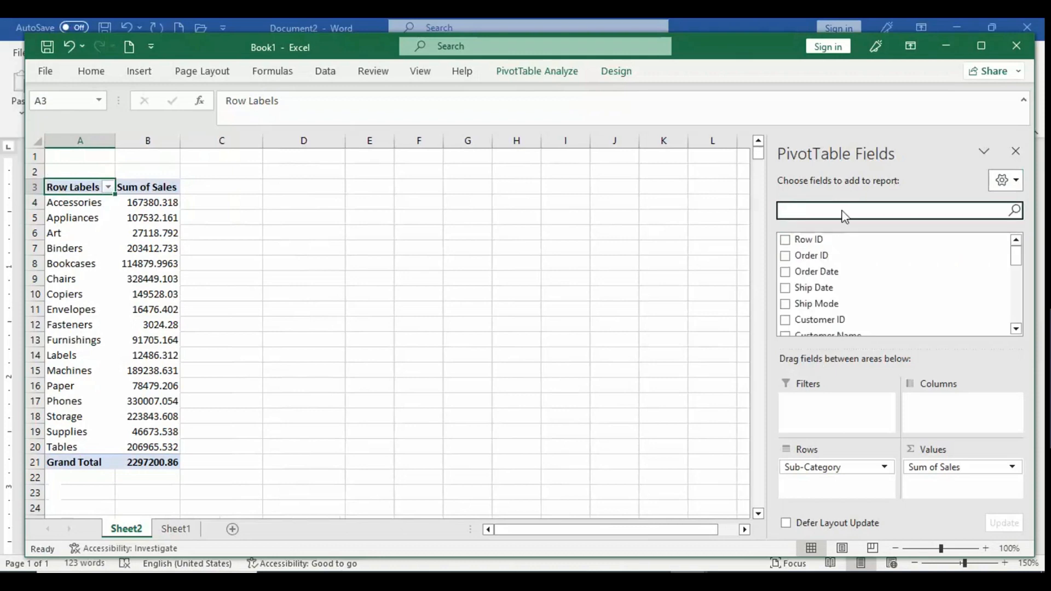
pyautogui.write('pr')
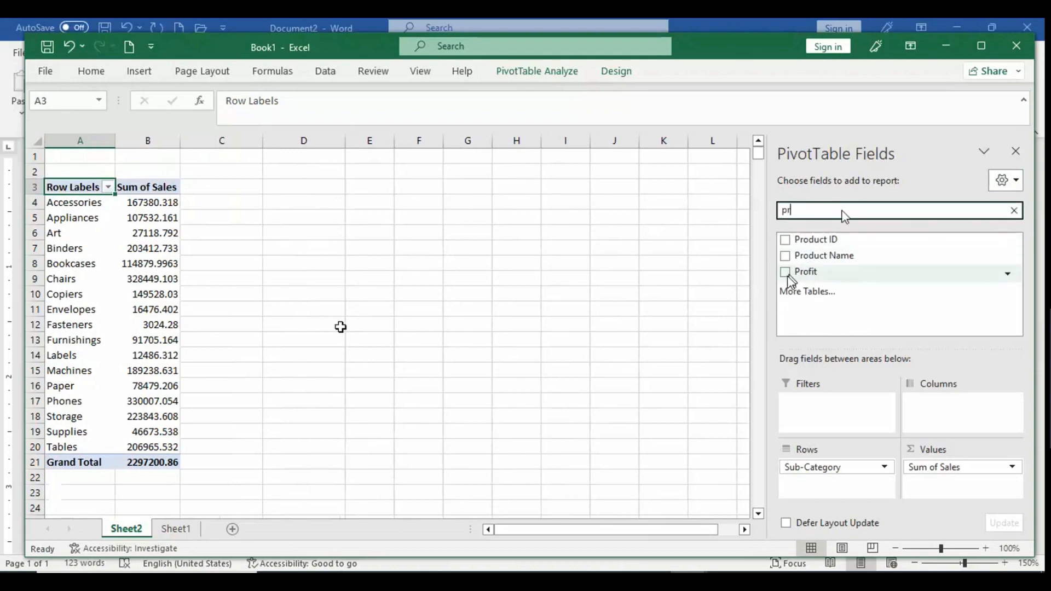
pyautogui.click(786, 273)
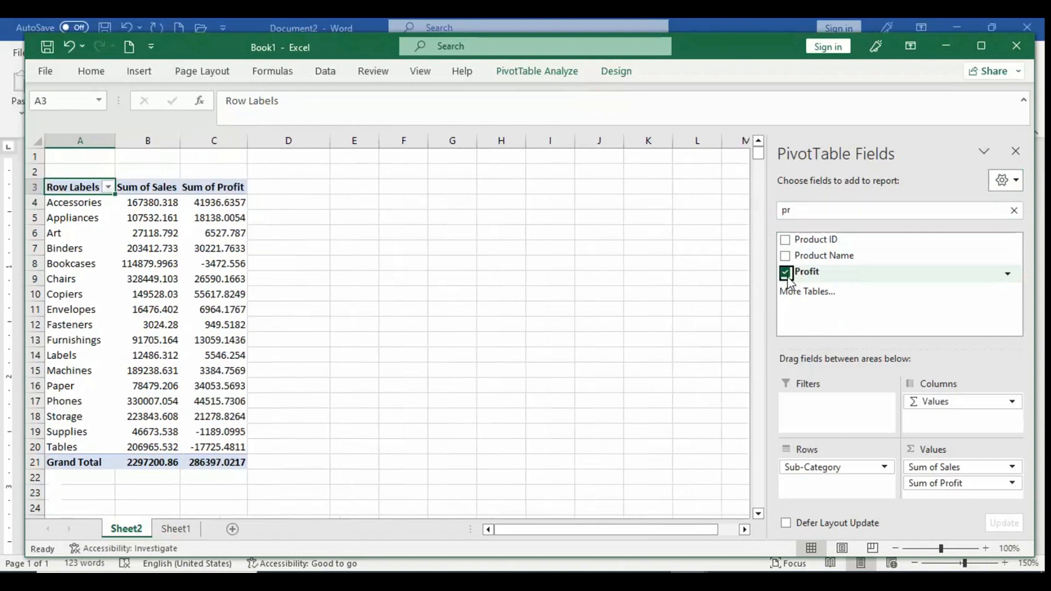
# - Search the pivot fields for "seg", add Segment, and move it from the rows to the columns below Values
pyautogui.click(825, 209)
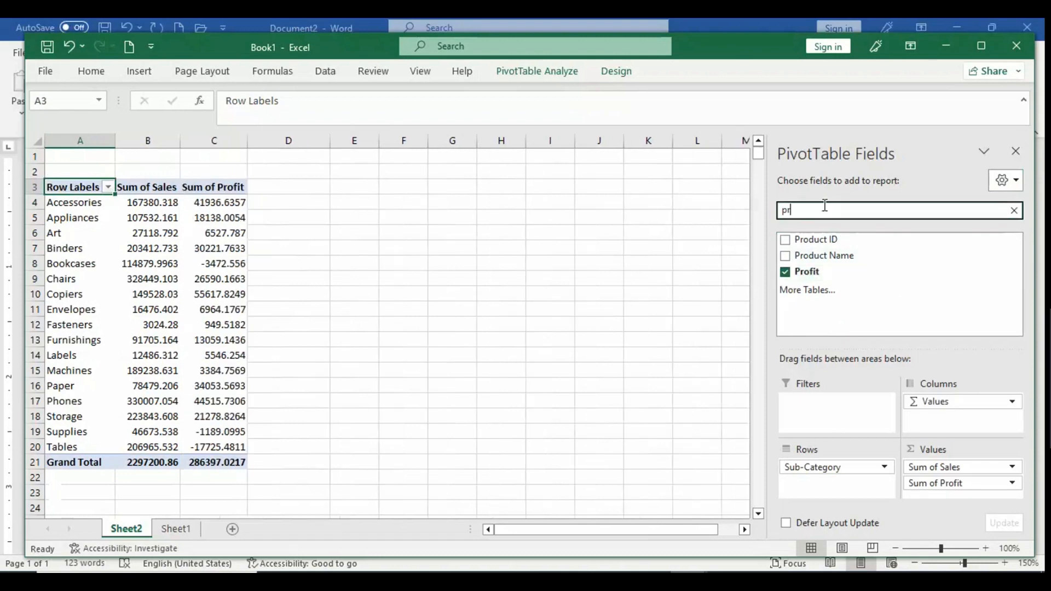
pyautogui.press('BackSpace')
pyautogui.press('BackSpace')
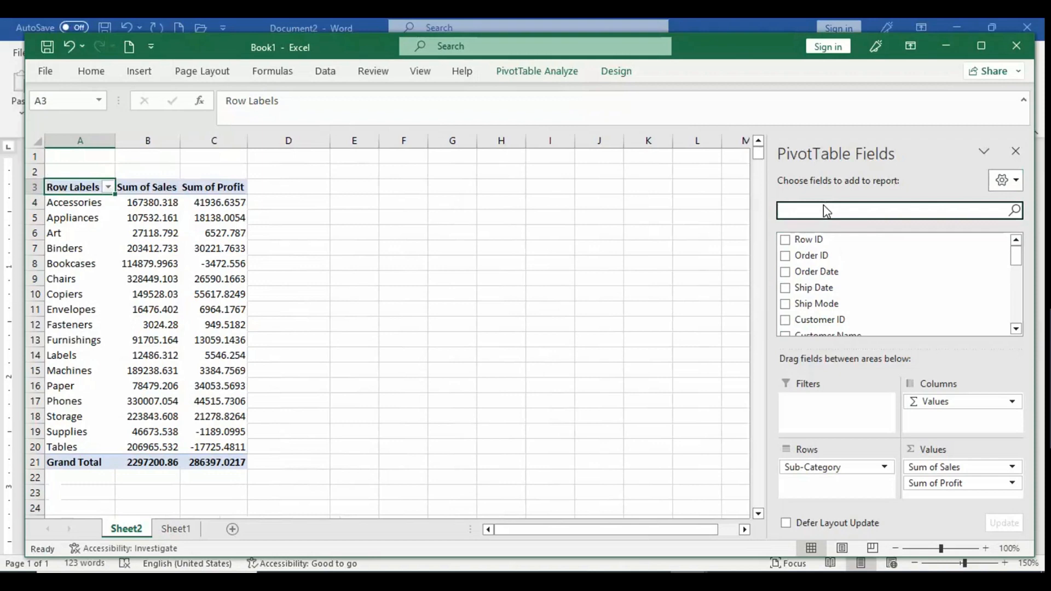
pyautogui.write('seg')
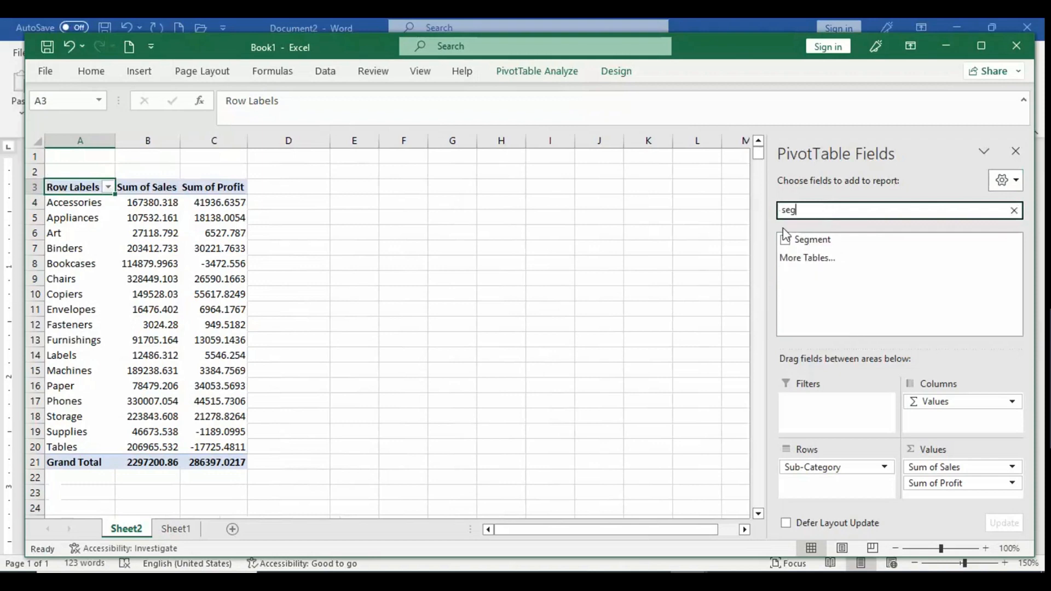
pyautogui.click(786, 241)
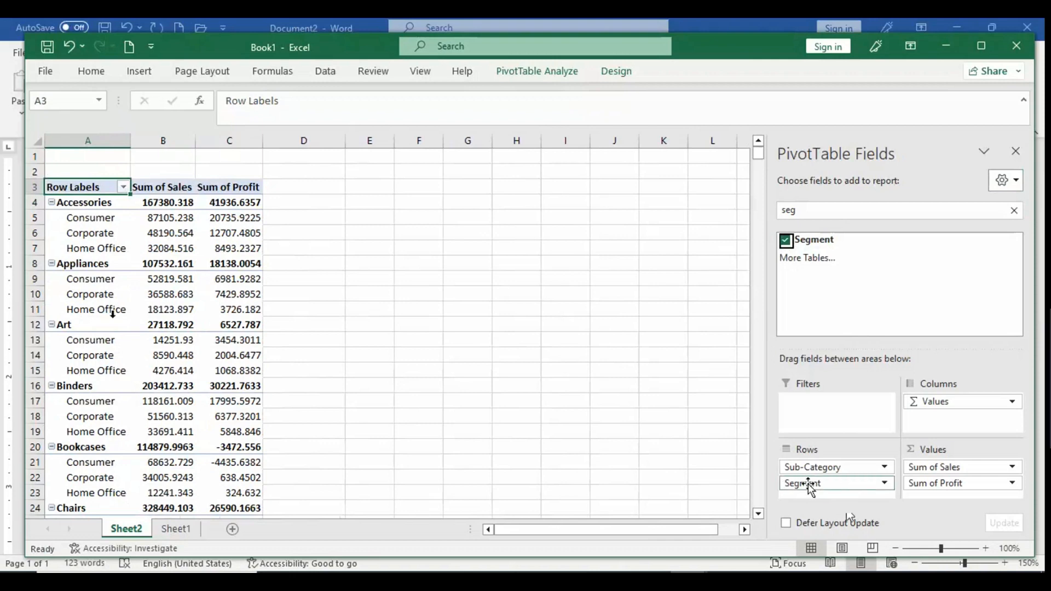
pyautogui.moveTo(809, 486); pyautogui.dragTo(952, 431)
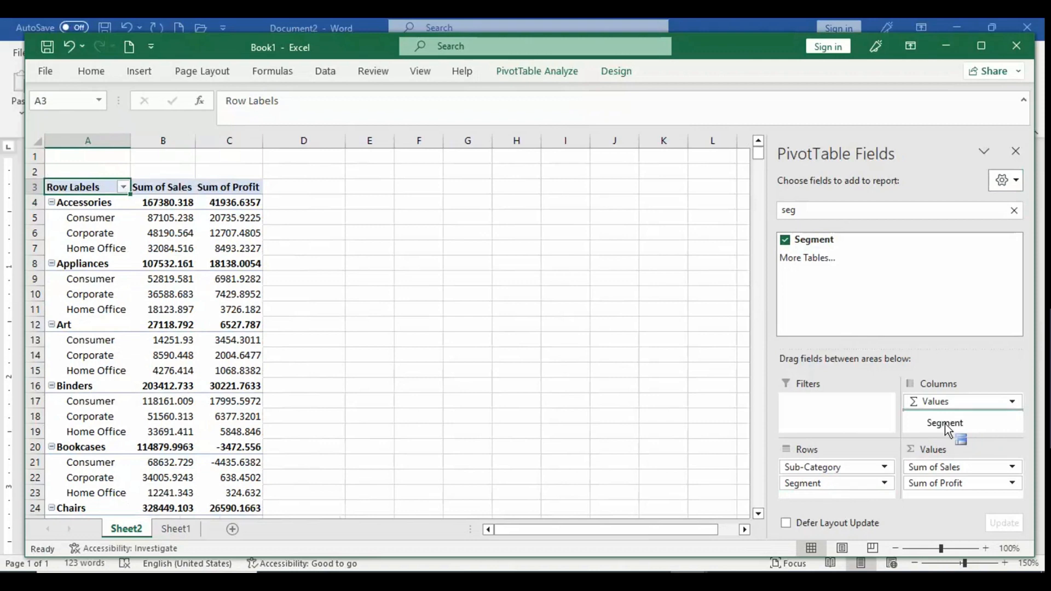
# - Place the Segment field below Values in the pivot table's column area
pyautogui.moveTo(945, 424); pyautogui.dragTo(943, 418)
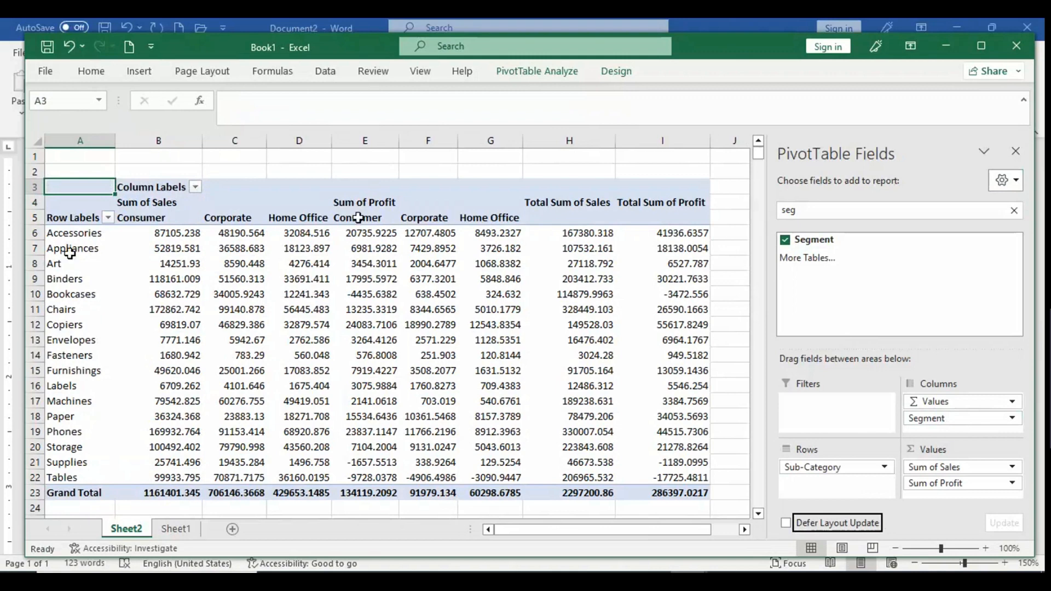
# - Try to merge and center the Sum of Sales header across B4:D4
pyautogui.click(152, 196)
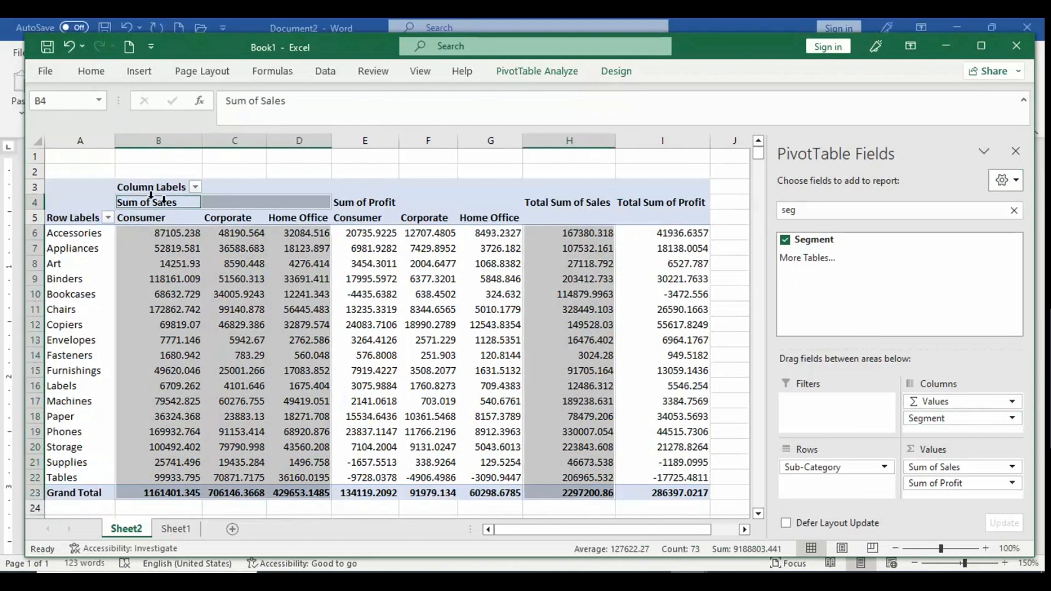
pyautogui.click(298, 203)
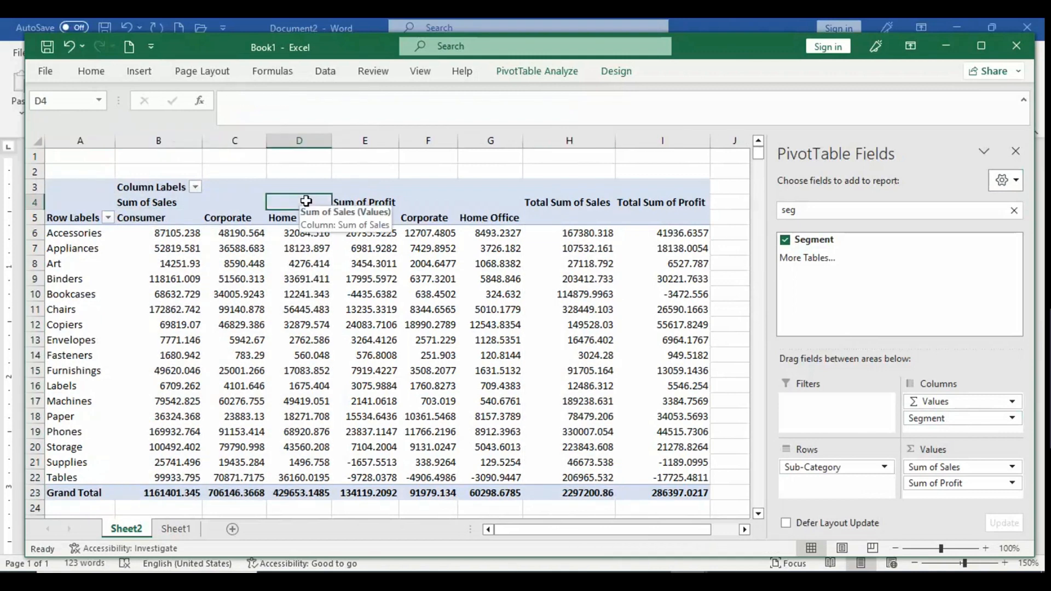
pyautogui.moveTo(159, 203); pyautogui.dragTo(299, 202)
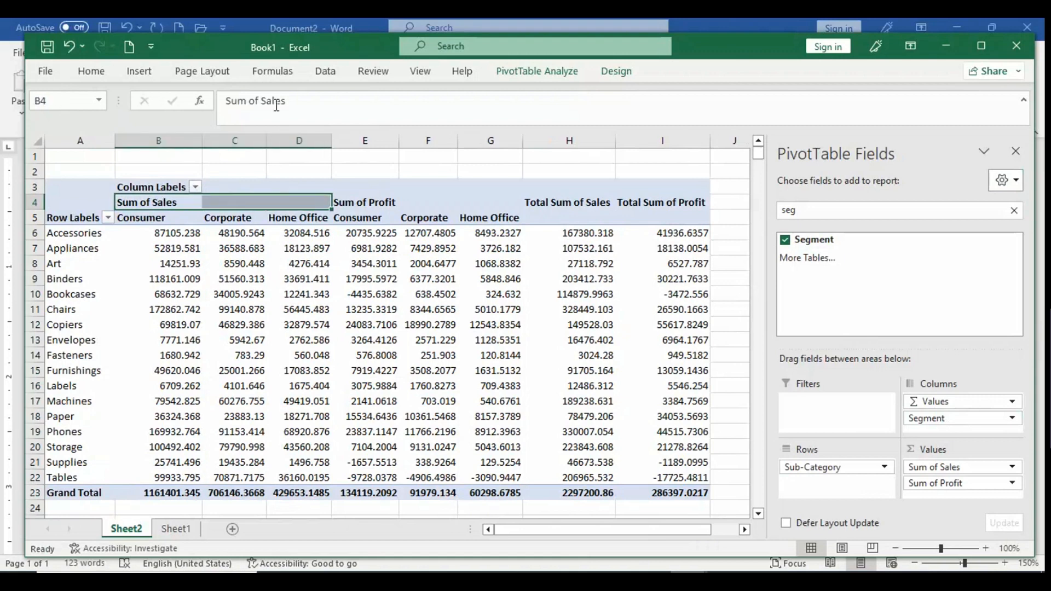
pyautogui.click(91, 71)
pyautogui.click(424, 125)
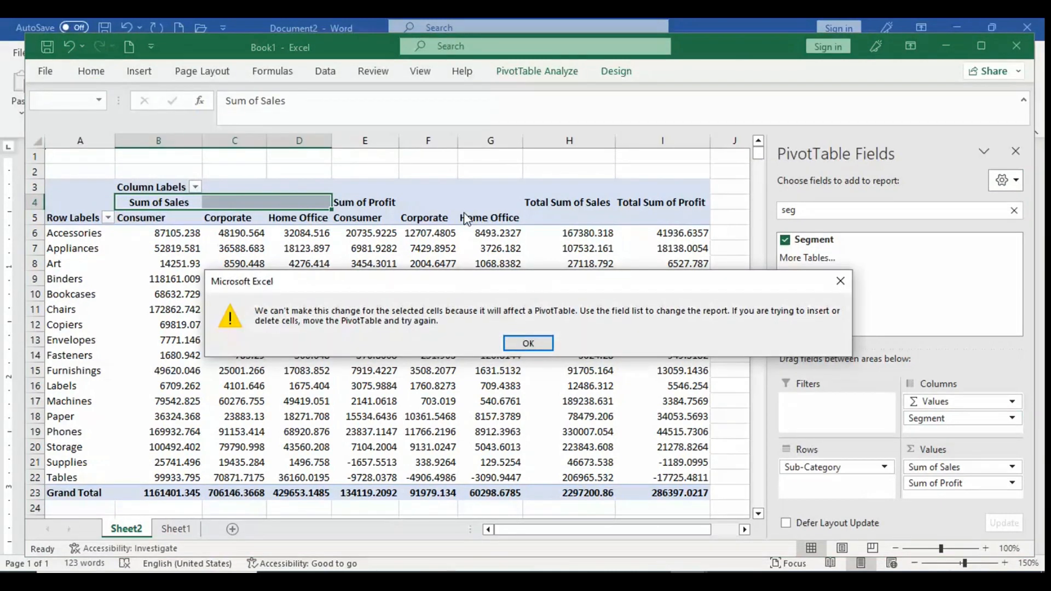
pyautogui.press('Return')
pyautogui.moveTo(137, 202); pyautogui.dragTo(296, 201)
pyautogui.moveTo(381, 204); pyautogui.dragTo(236, 213)
pyautogui.click(233, 213)
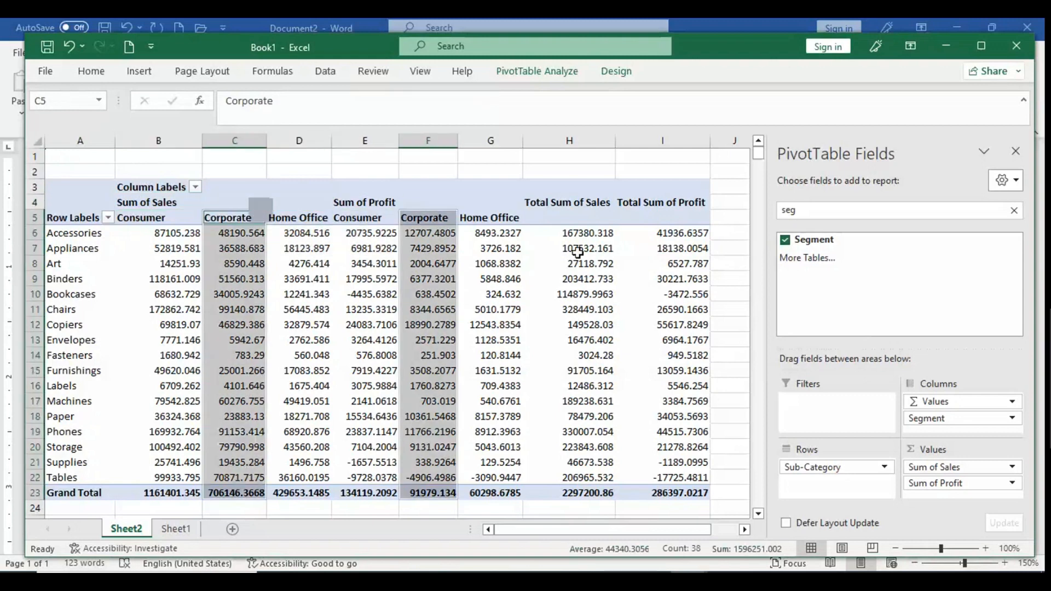
pyautogui.click(650, 251)
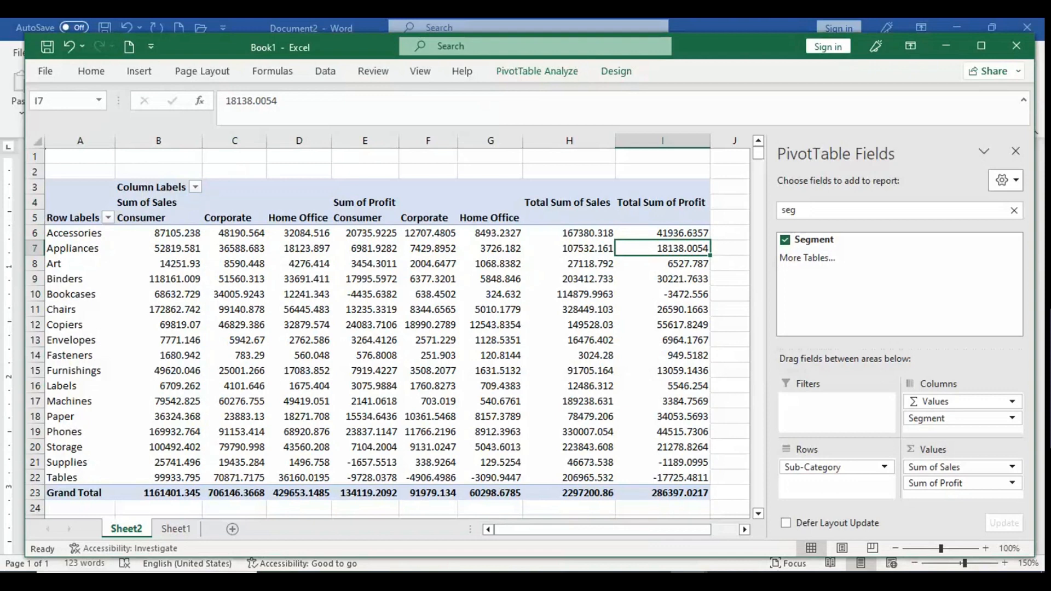
# - Try light blue, gold and orange styles on the pivot table, and apply a medium blue style with a solid header
pyautogui.moveTo(145, 204); pyautogui.dragTo(270, 208)
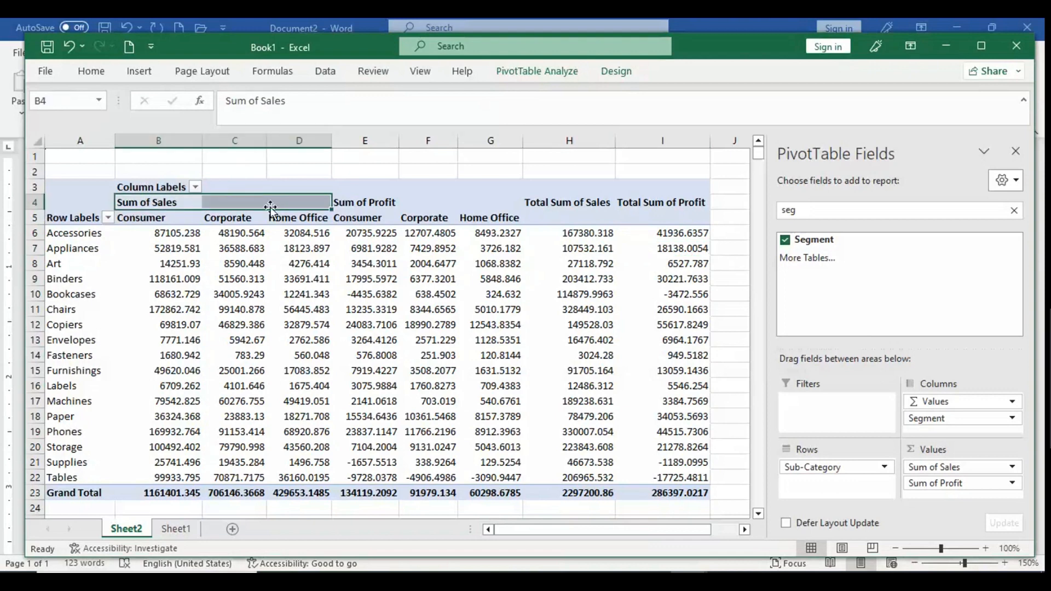
pyautogui.click(606, 76)
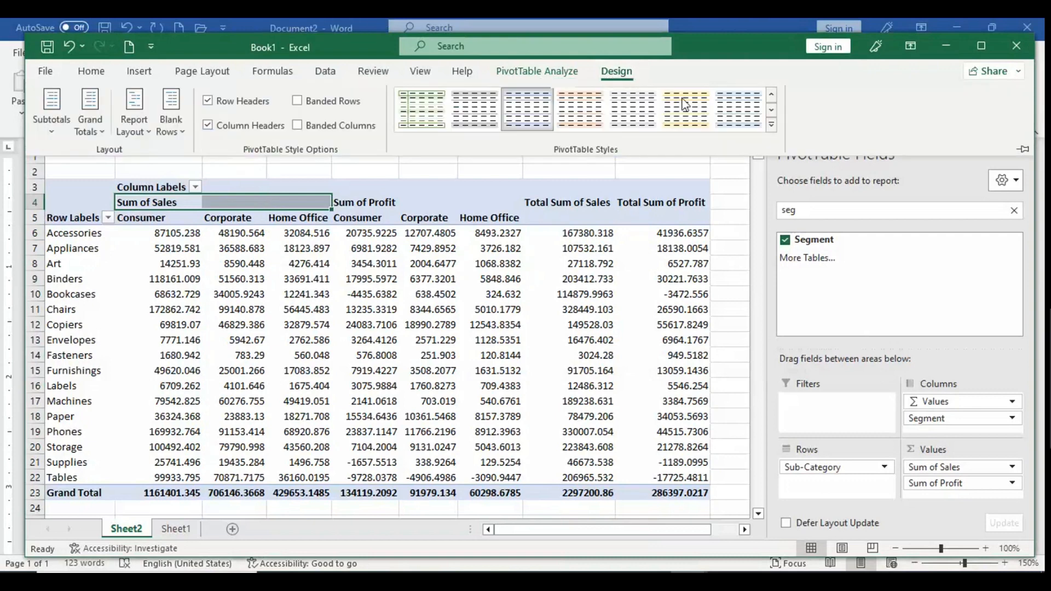
pyautogui.click(743, 123)
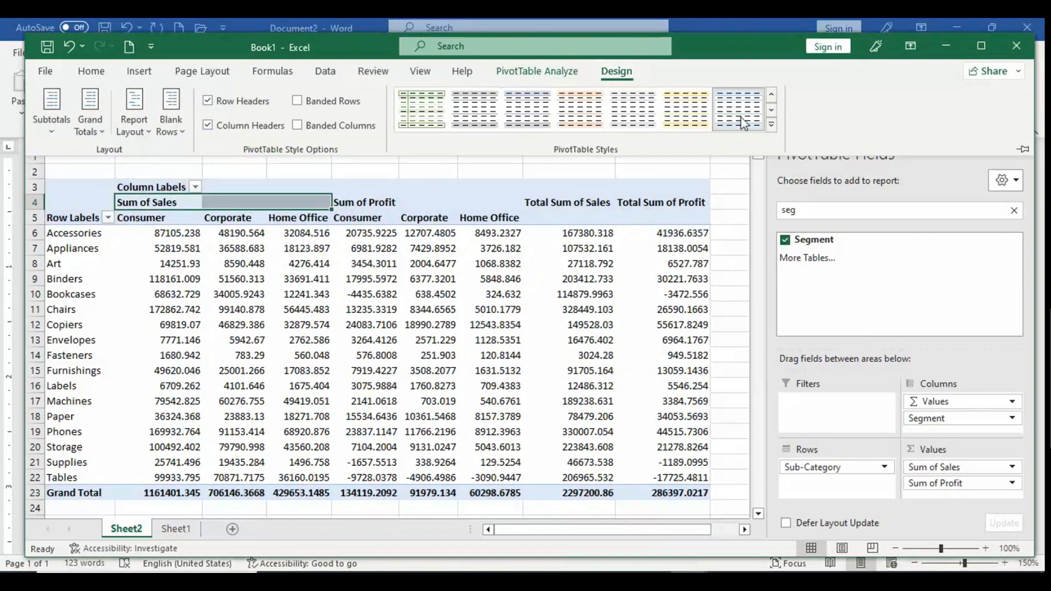
pyautogui.click(686, 121)
pyautogui.click(579, 112)
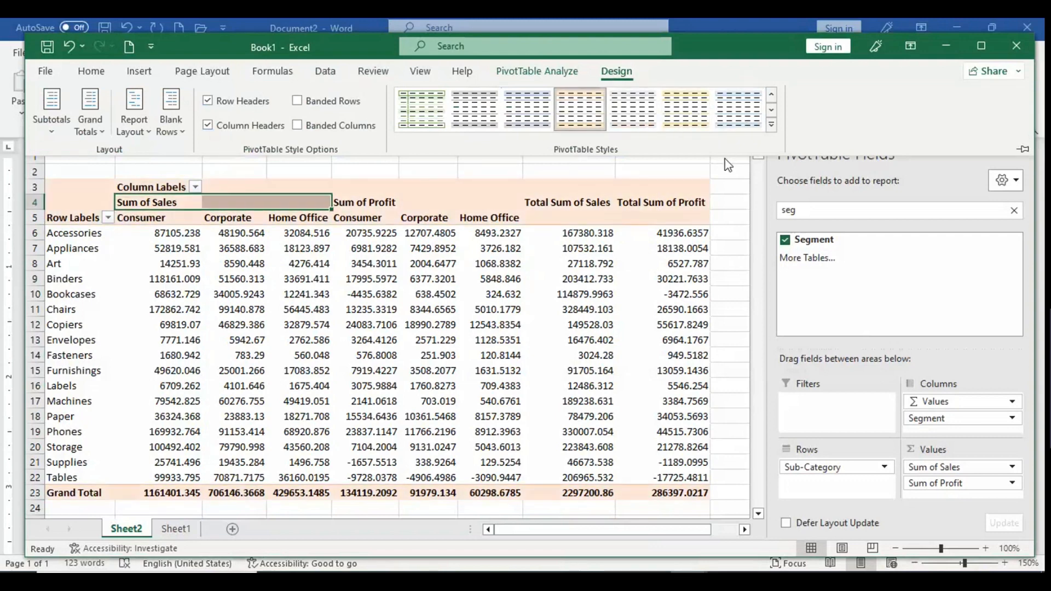
pyautogui.click(771, 126)
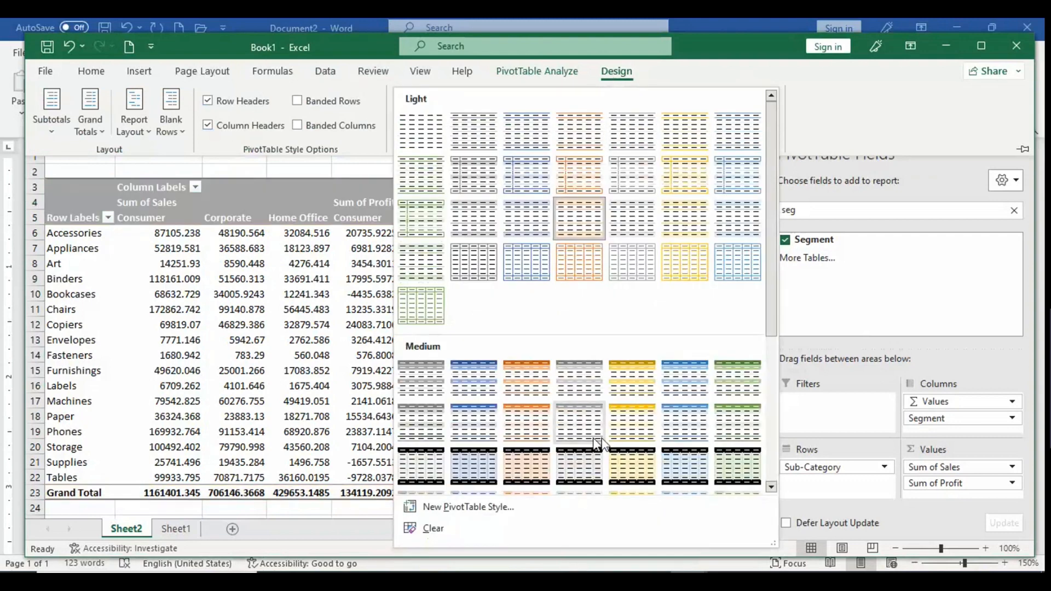
pyautogui.click(699, 424)
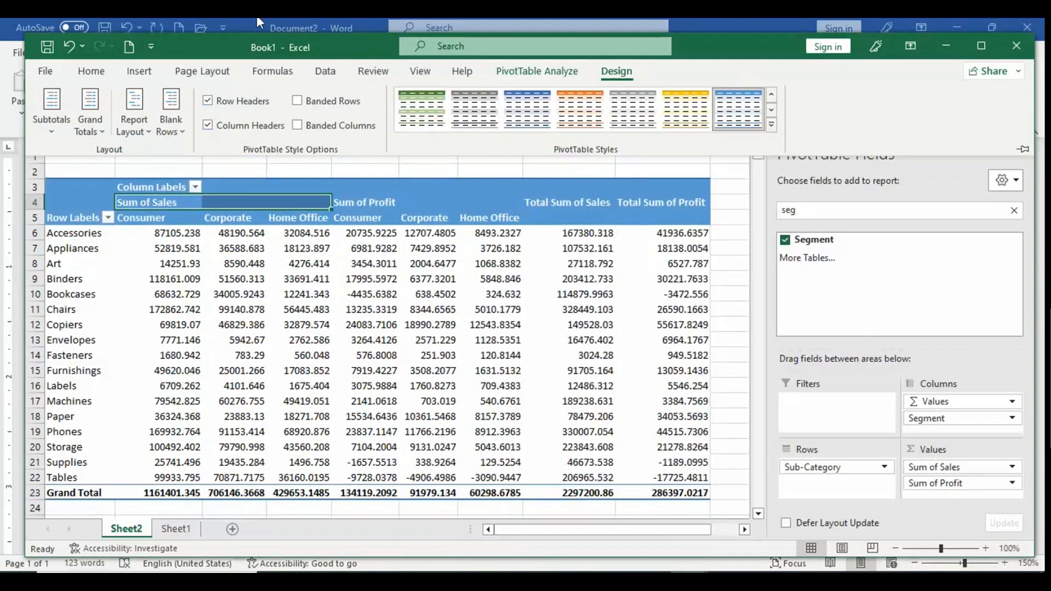
# - Turn on banded rows and, after trying light blue and gold styles, apply the light green outlined style to the pivot table
pyautogui.click(298, 102)
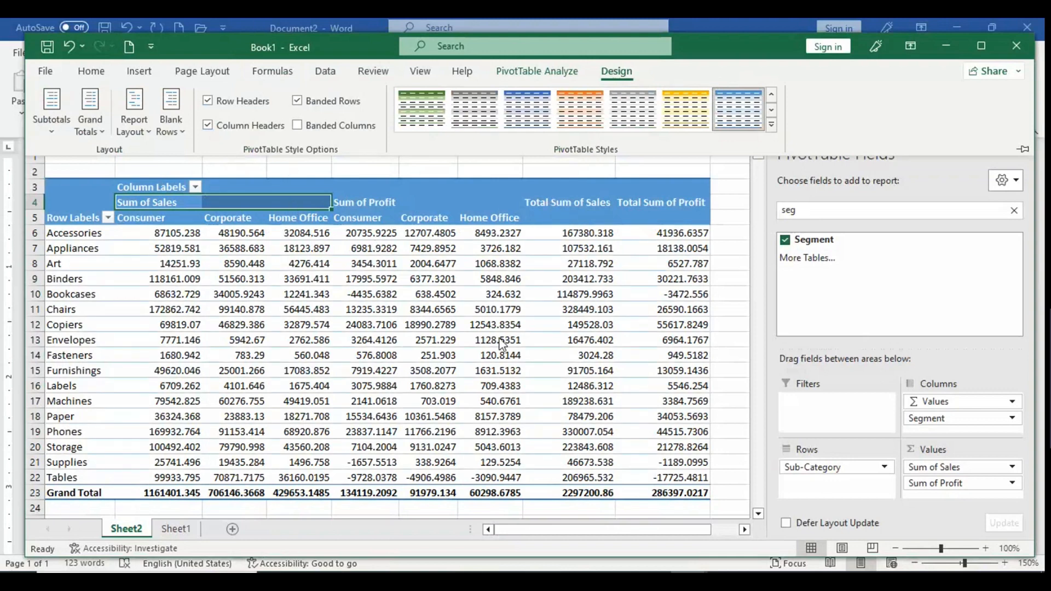
pyautogui.moveTo(502, 344)
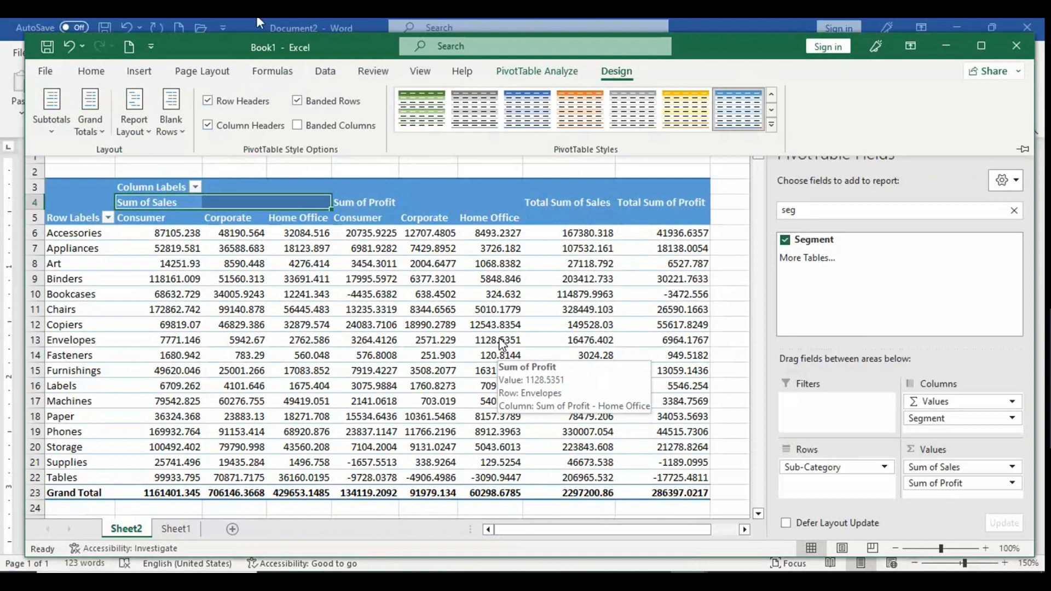
pyautogui.click(772, 97)
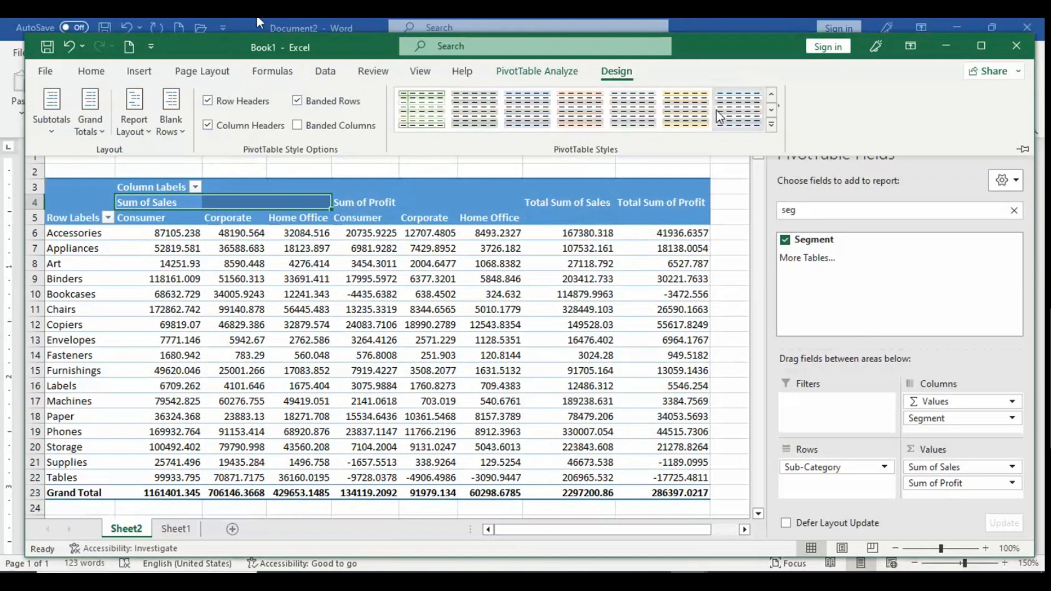
pyautogui.click(731, 103)
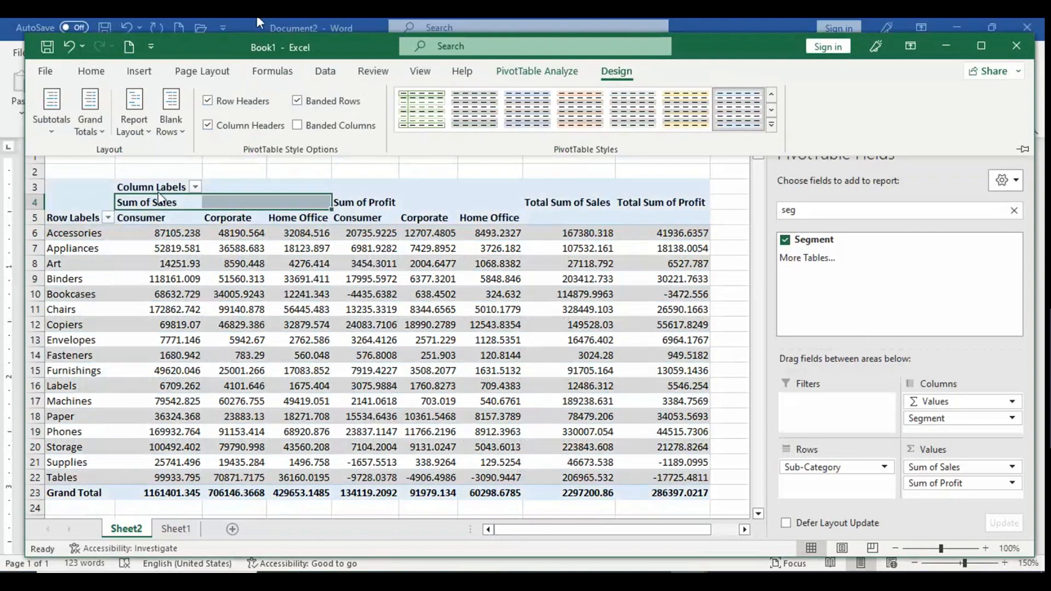
pyautogui.click(405, 130)
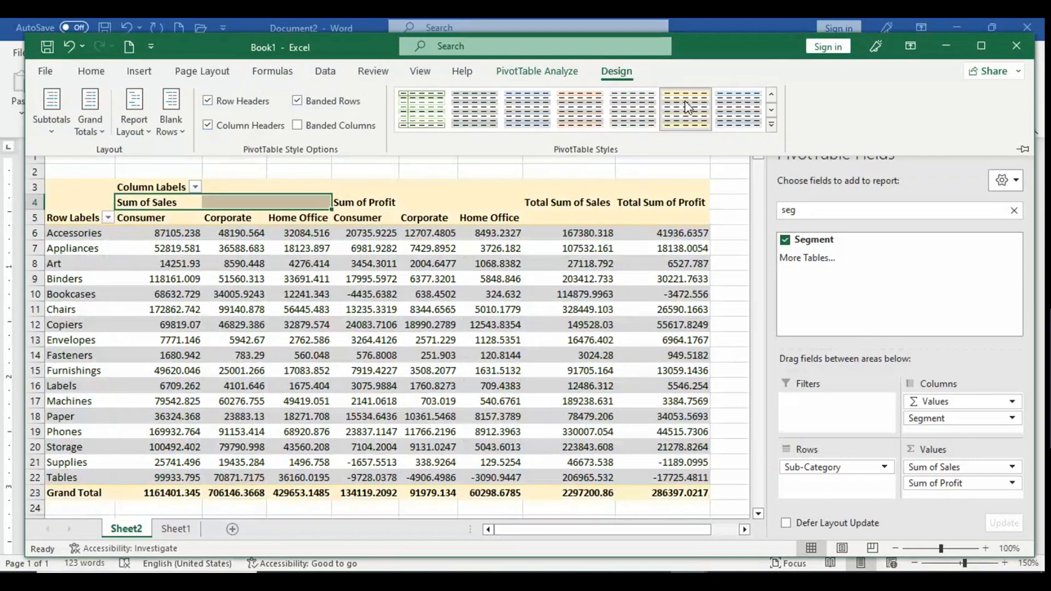
pyautogui.click(686, 108)
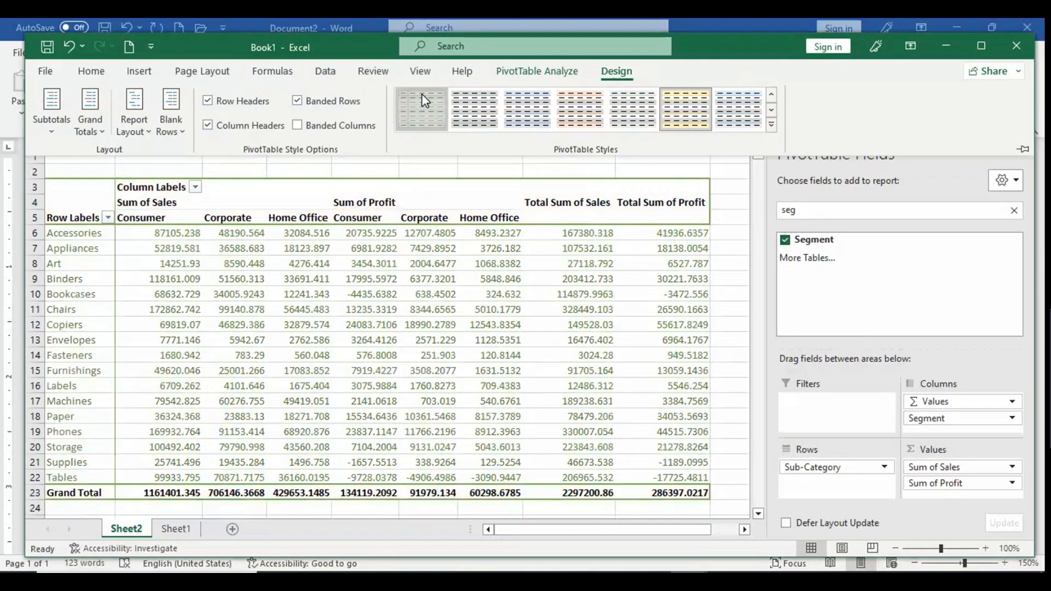
pyautogui.click(423, 99)
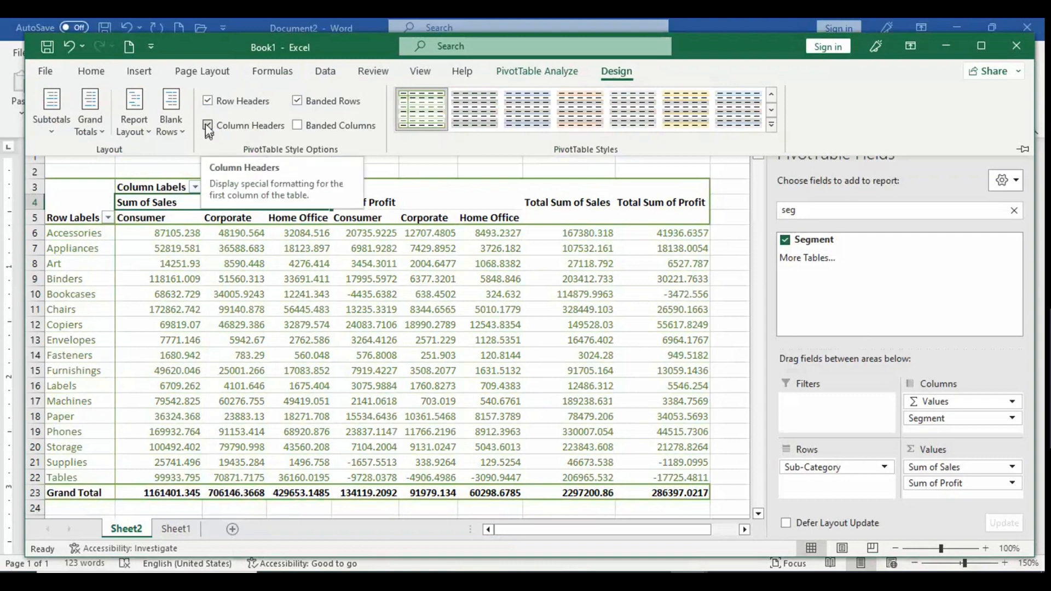
# - Switch the pivot table's row headers off and on again, and do the same with the column headers
pyautogui.click(212, 103)
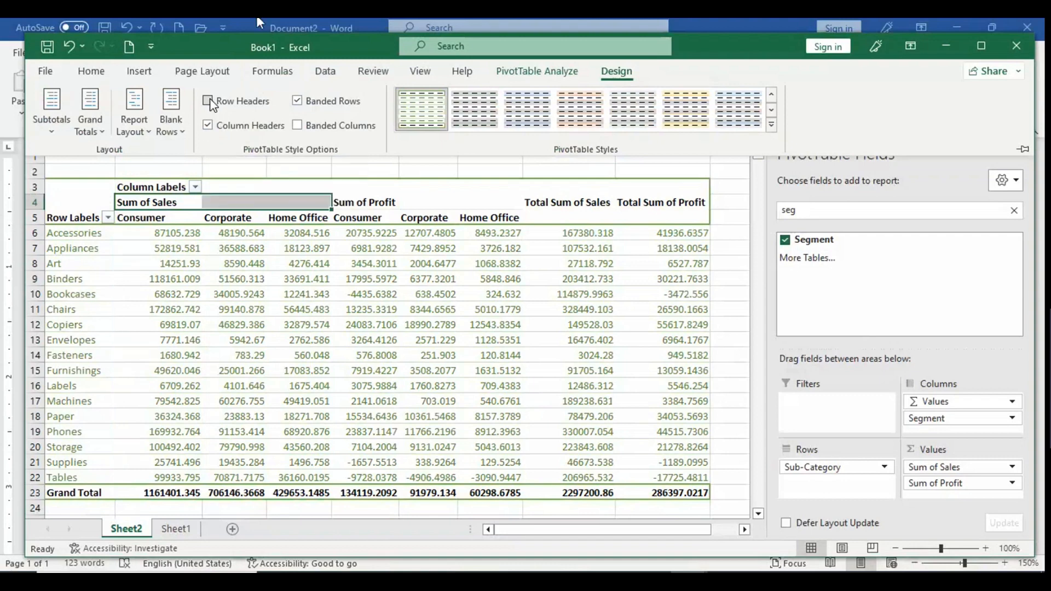
pyautogui.click(211, 102)
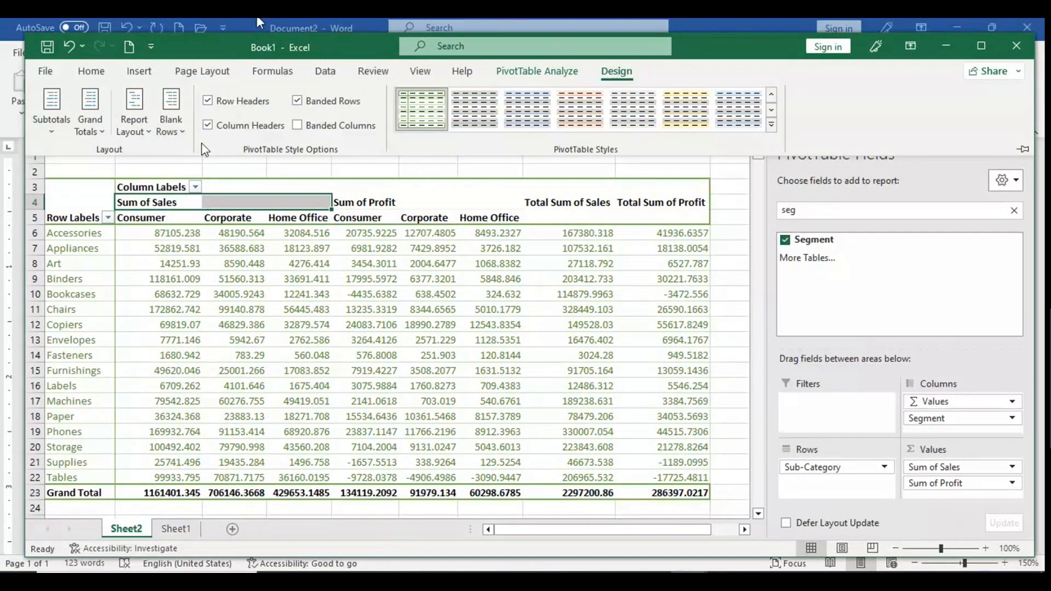
pyautogui.click(208, 126)
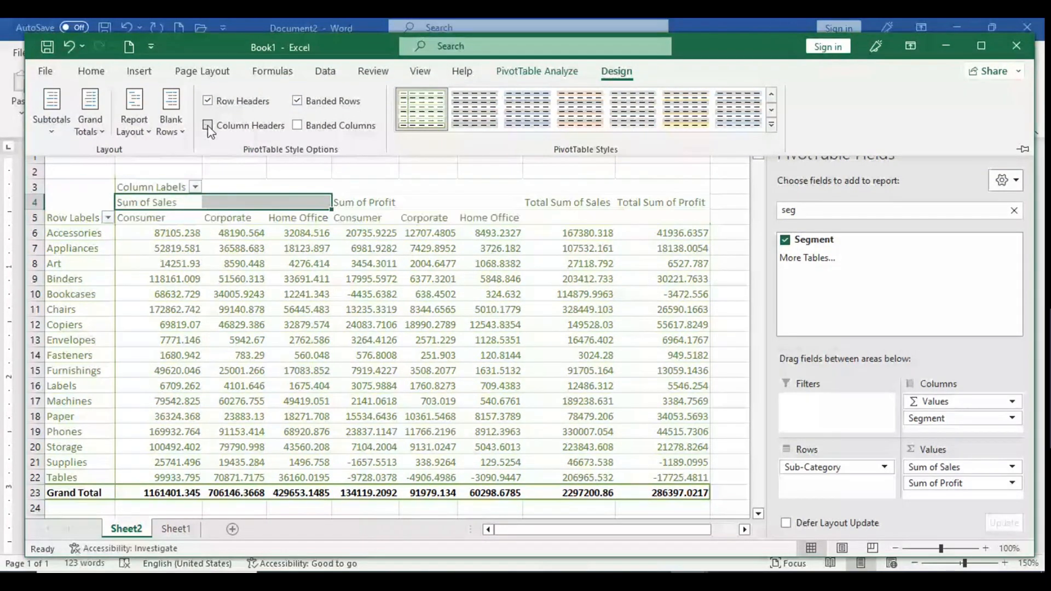
pyautogui.click(208, 126)
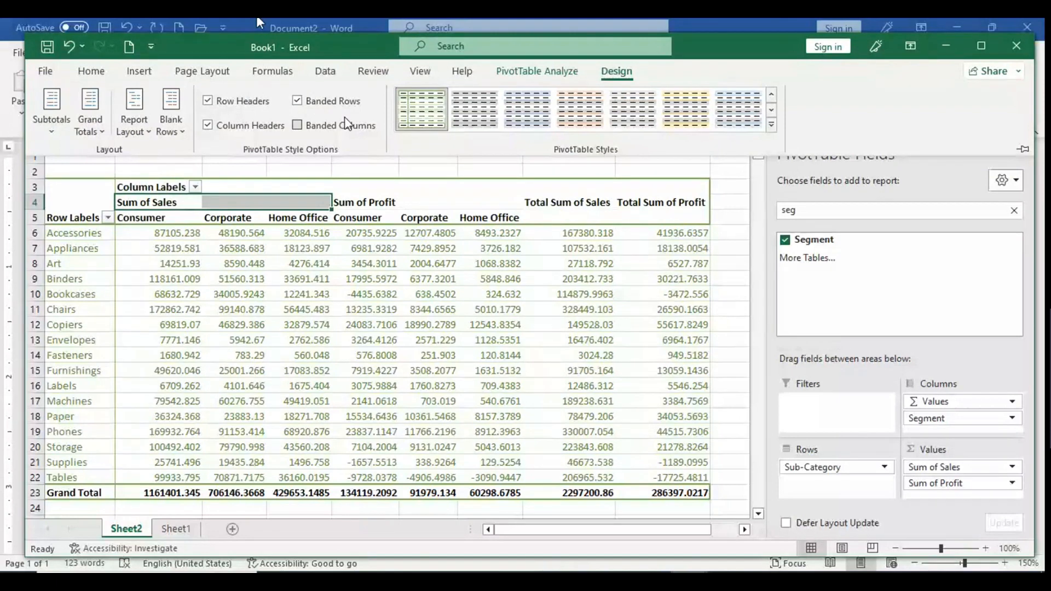
# - Turn on banded columns for the pivot table and select the Consumer profit cell for Bookcases
pyautogui.click(298, 125)
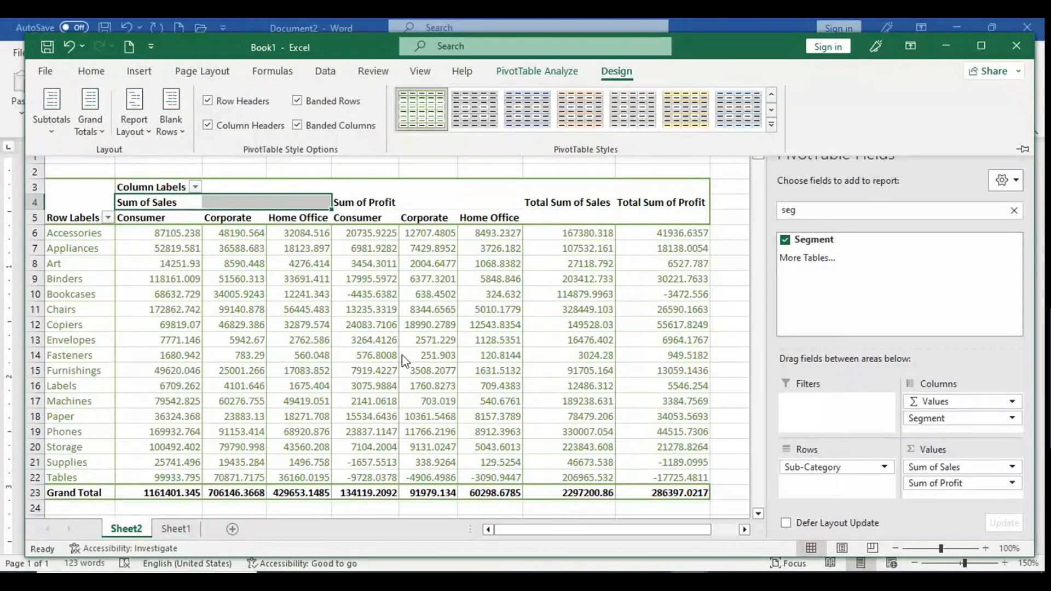
pyautogui.click(186, 218)
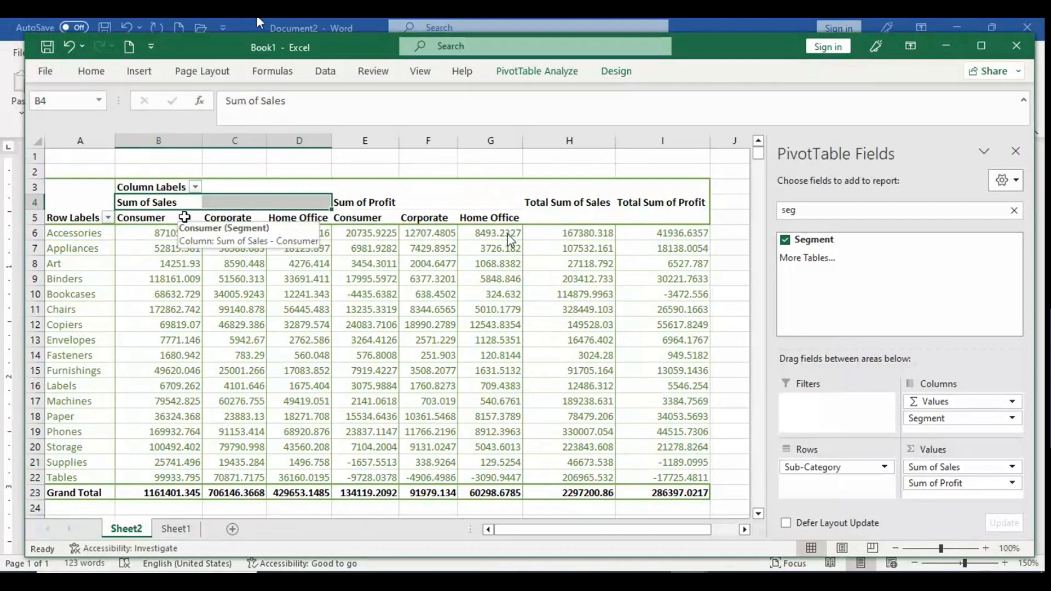
pyautogui.click(365, 290)
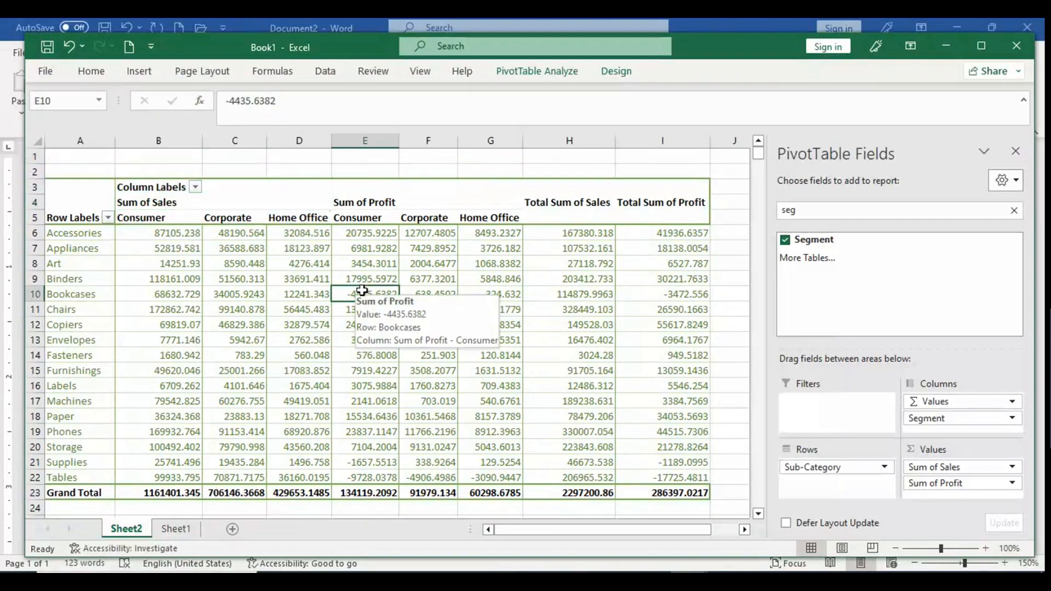
# - Set the pivot table's subtotals to Do Not Show Subtotals
pyautogui.click(613, 72)
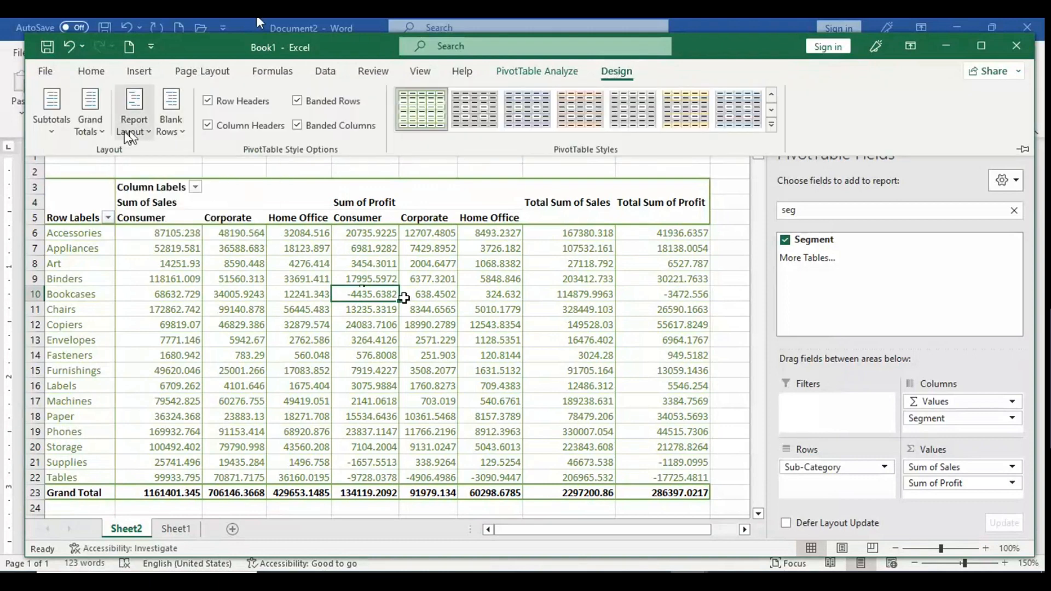
pyautogui.click(60, 137)
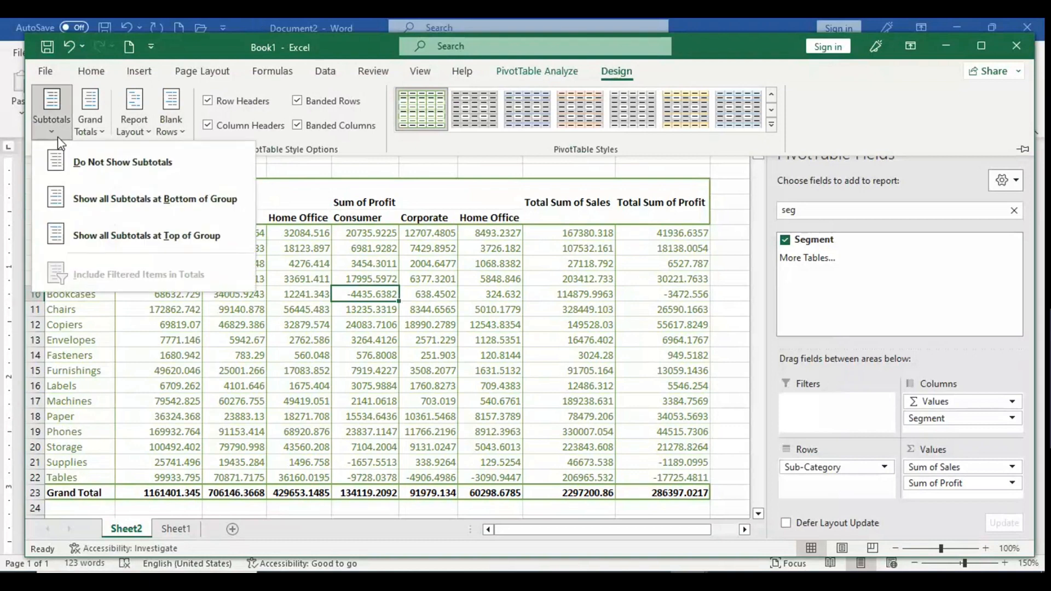
pyautogui.click(90, 163)
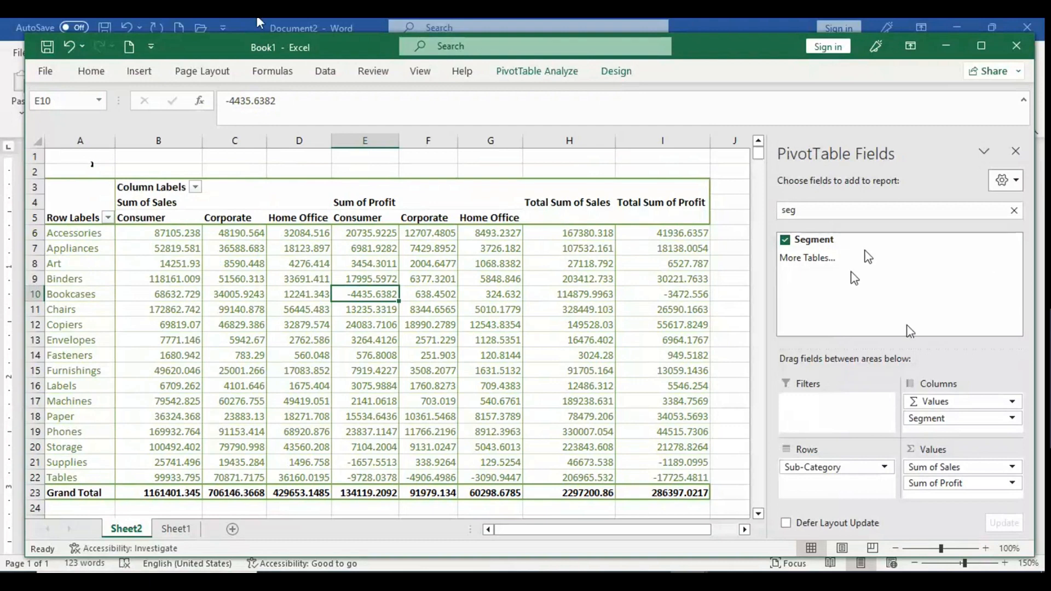
# - Replace the pivot field search with "ship" and add Ship Mode to the rows below Sub-Category
pyautogui.click(818, 213)
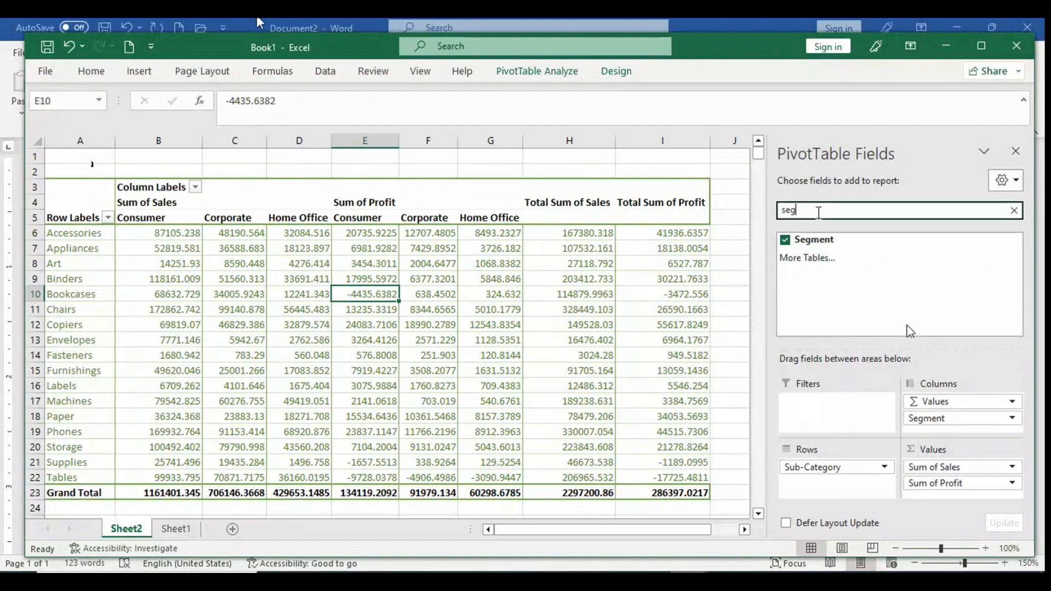
pyautogui.press('BackSpace')
pyautogui.press('BackSpace')
pyautogui.press('BackSpace')
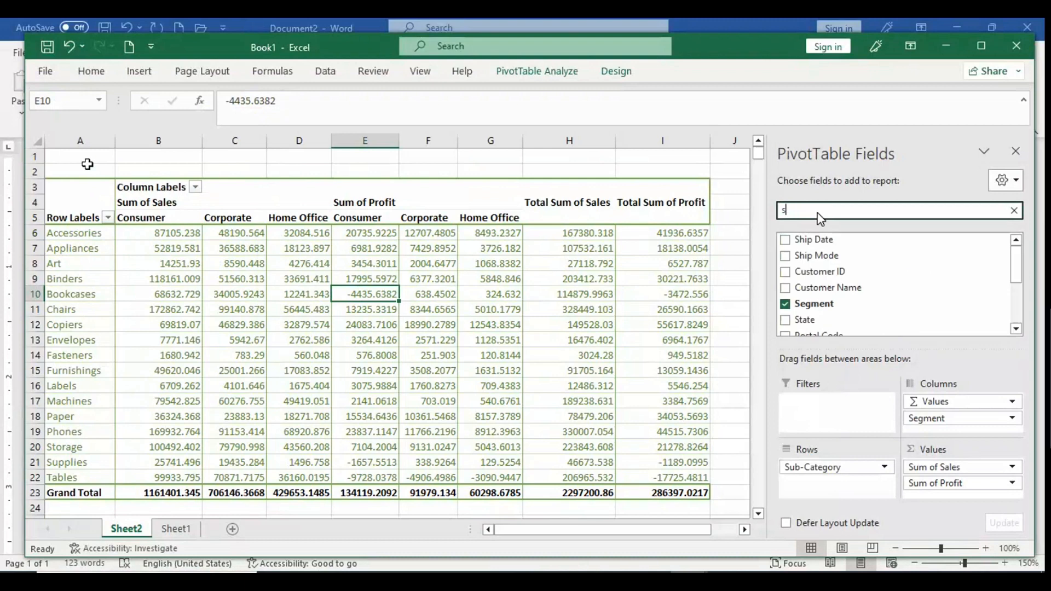
pyautogui.write('hip')
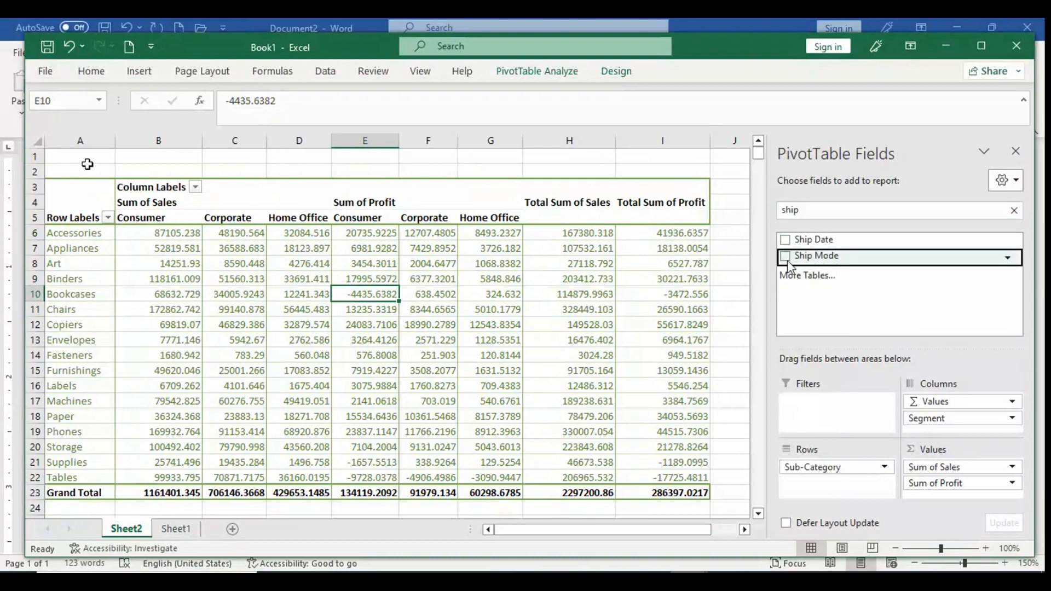
pyautogui.click(786, 258)
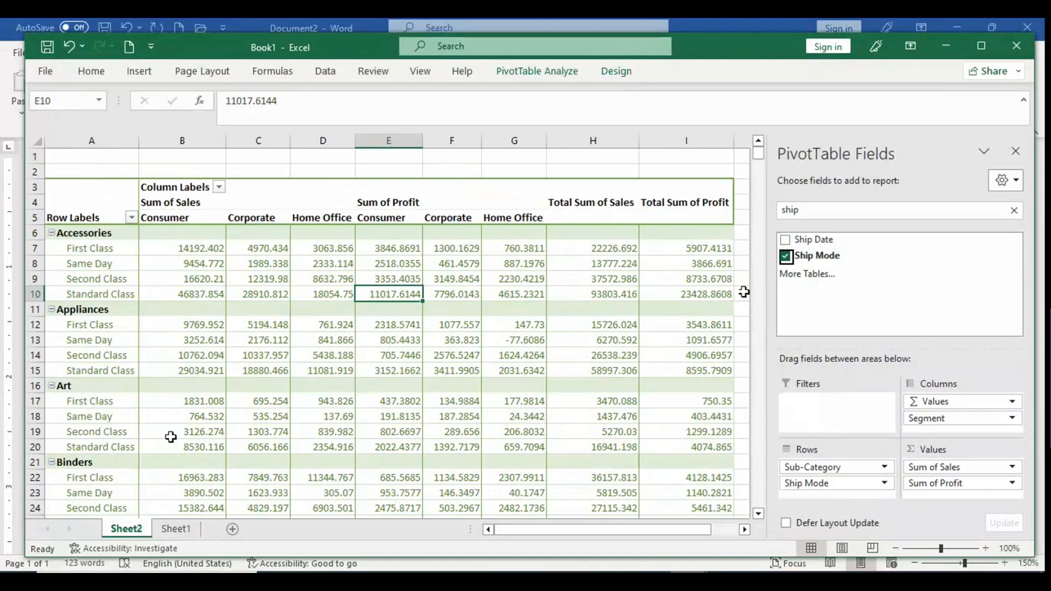
# - Collapse the Accessories group in the pivot table rows
pyautogui.click(52, 233)
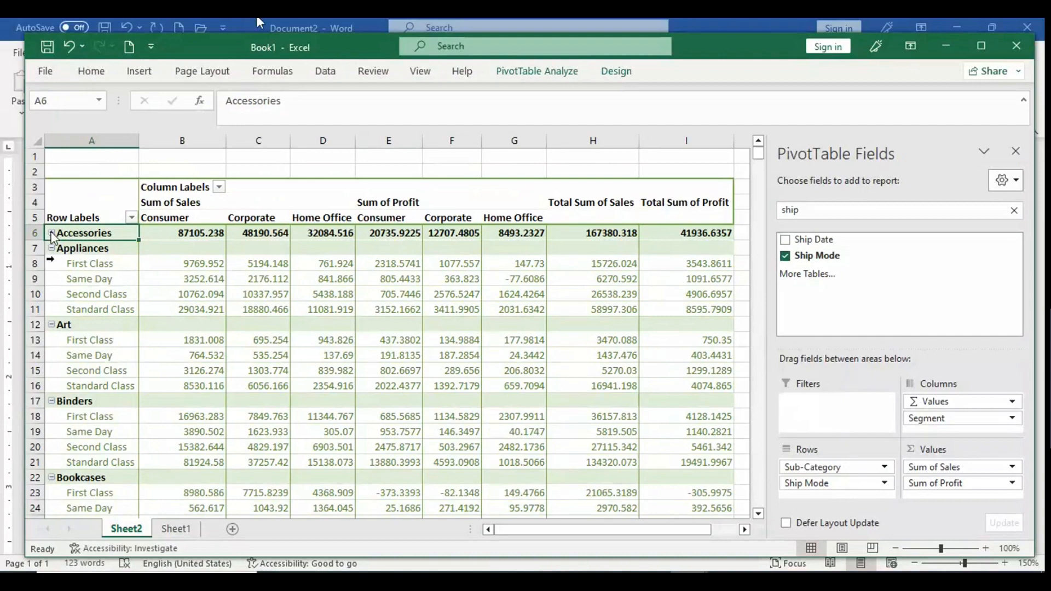
# - Collapse every remaining sub-category group in the pivot table rows, from Appliances through Tables
pyautogui.click(52, 248)
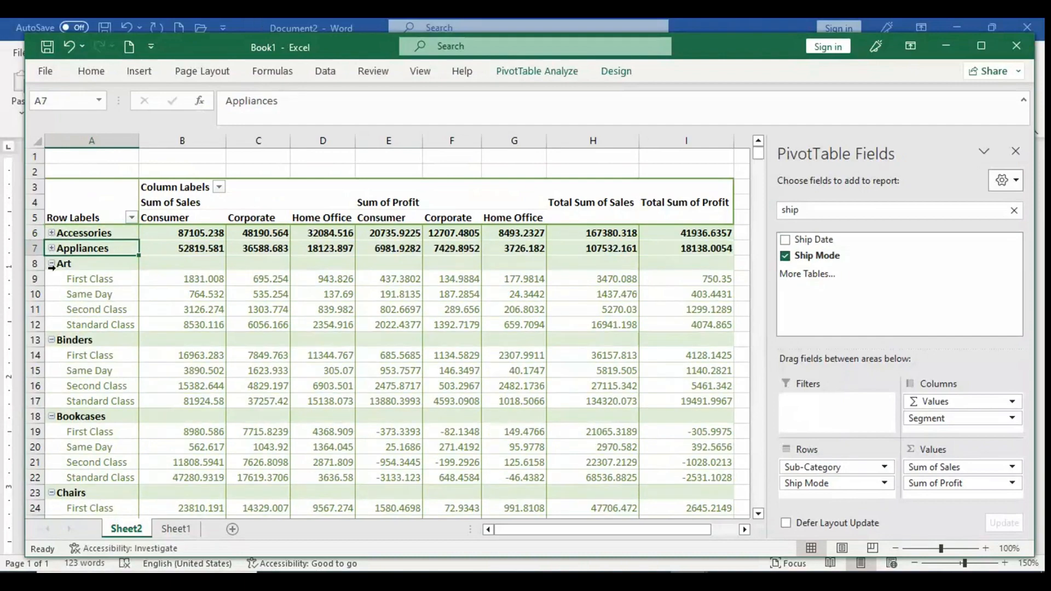
pyautogui.click(52, 267)
pyautogui.click(52, 264)
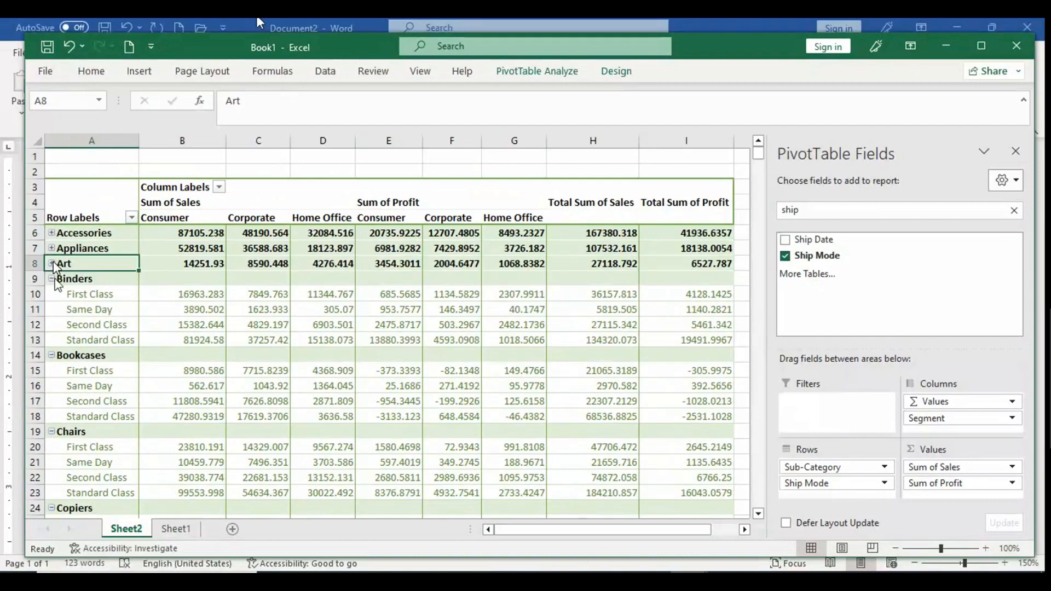
pyautogui.click(53, 280)
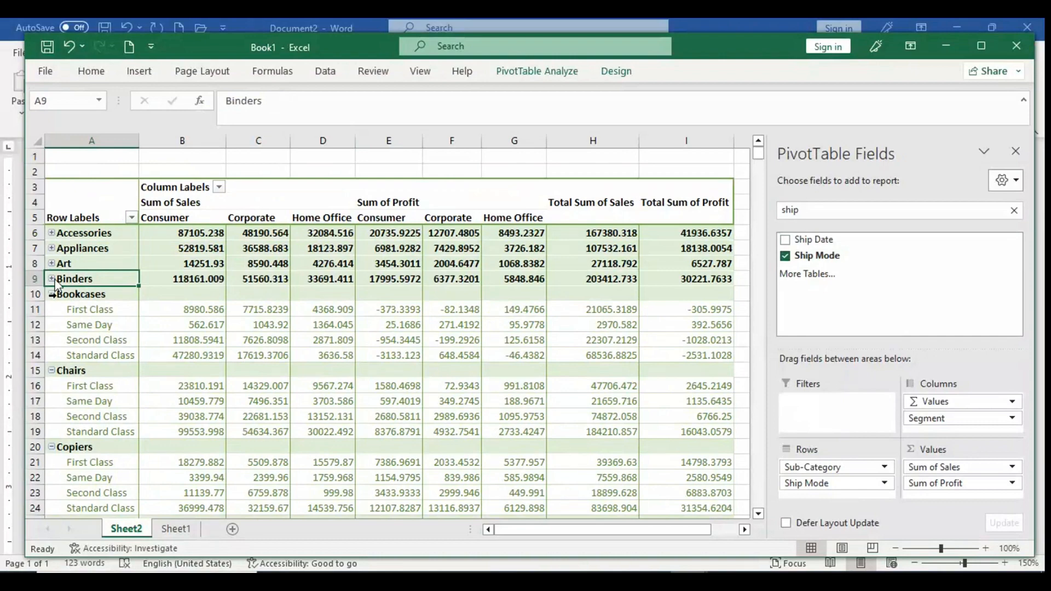
pyautogui.click(53, 293)
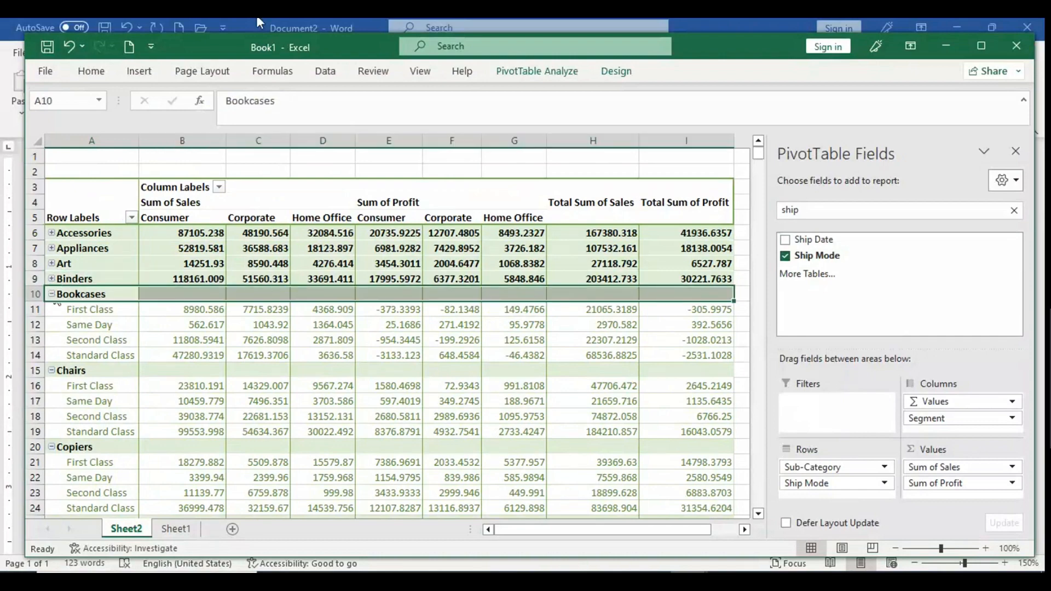
pyautogui.click(51, 294)
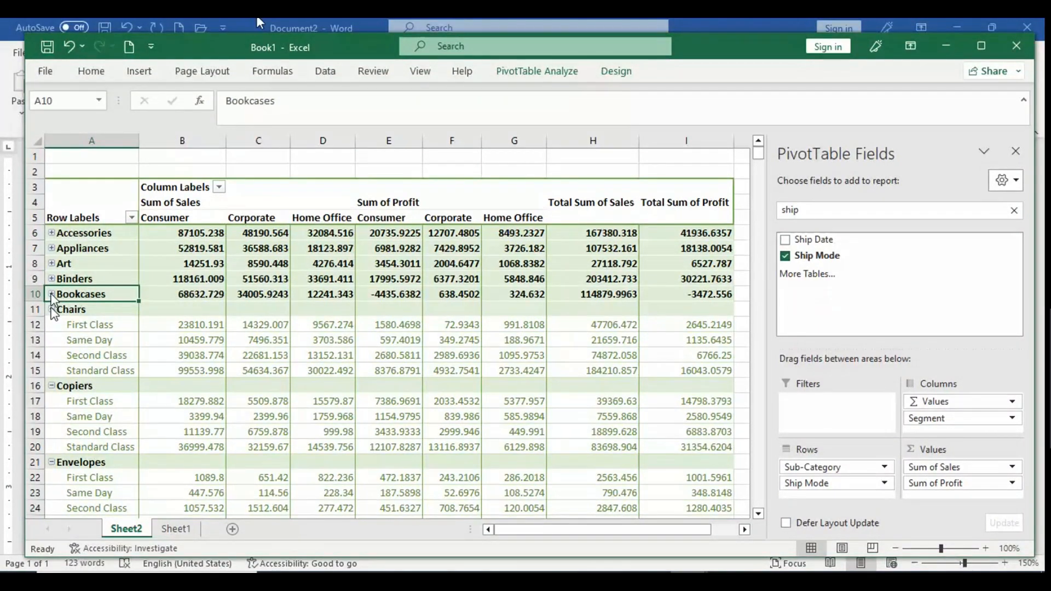
pyautogui.click(53, 316)
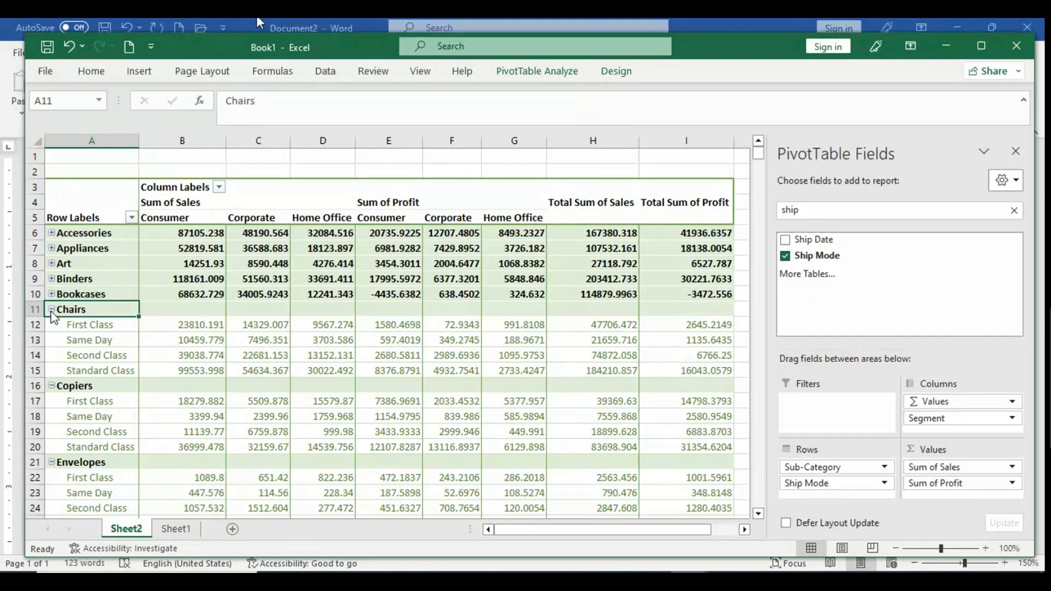
pyautogui.click(52, 310)
pyautogui.click(52, 325)
pyautogui.click(52, 340)
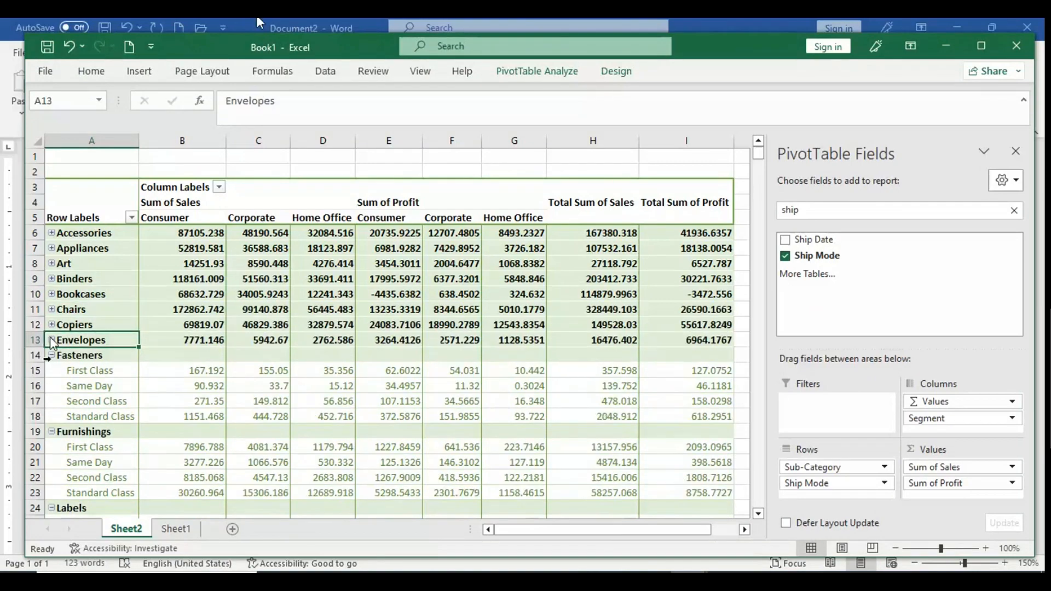
pyautogui.click(51, 355)
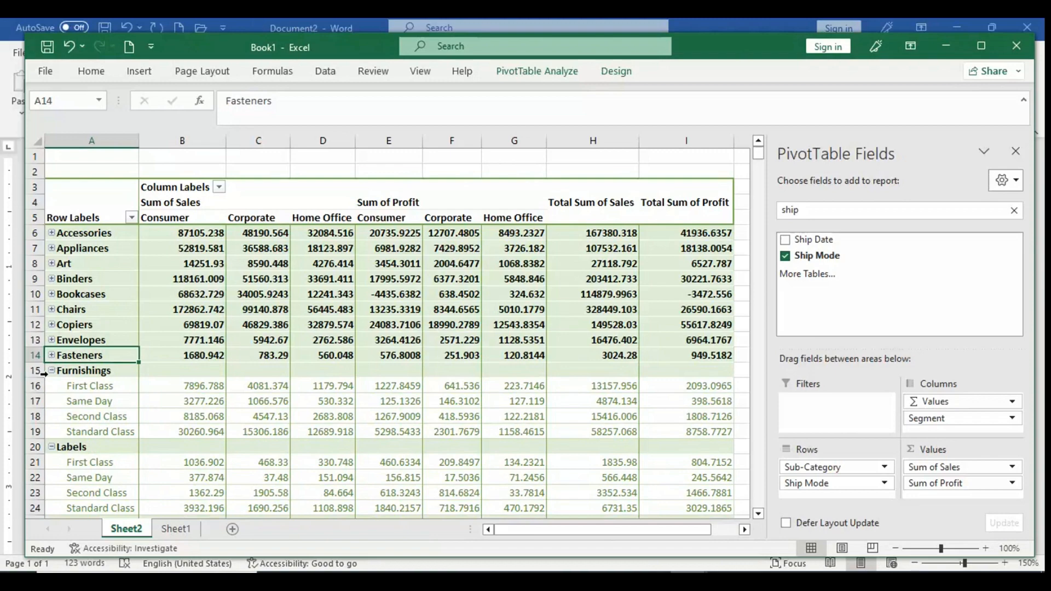
pyautogui.click(48, 372)
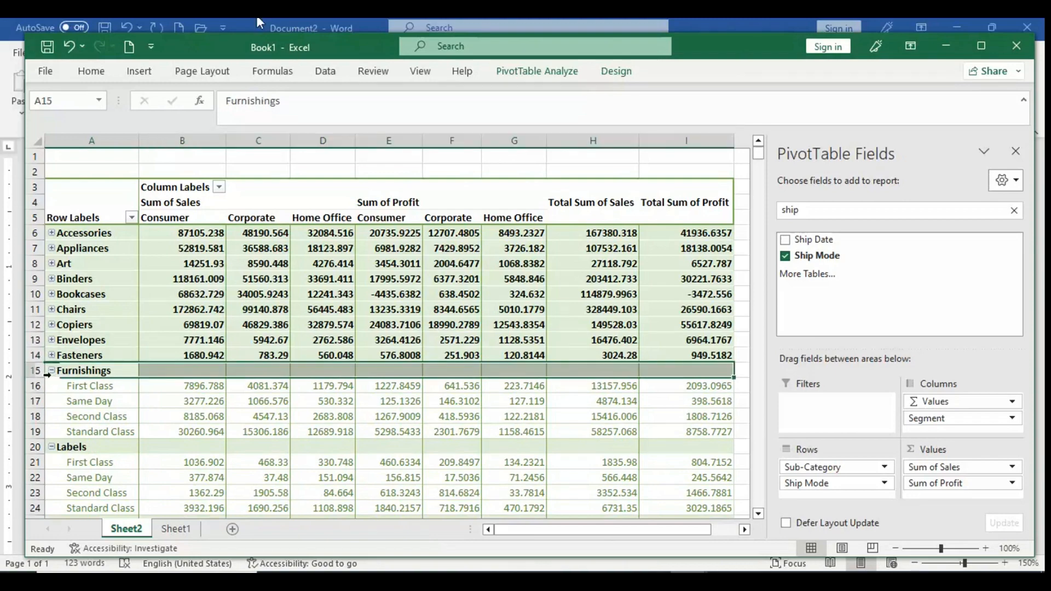
pyautogui.click(51, 371)
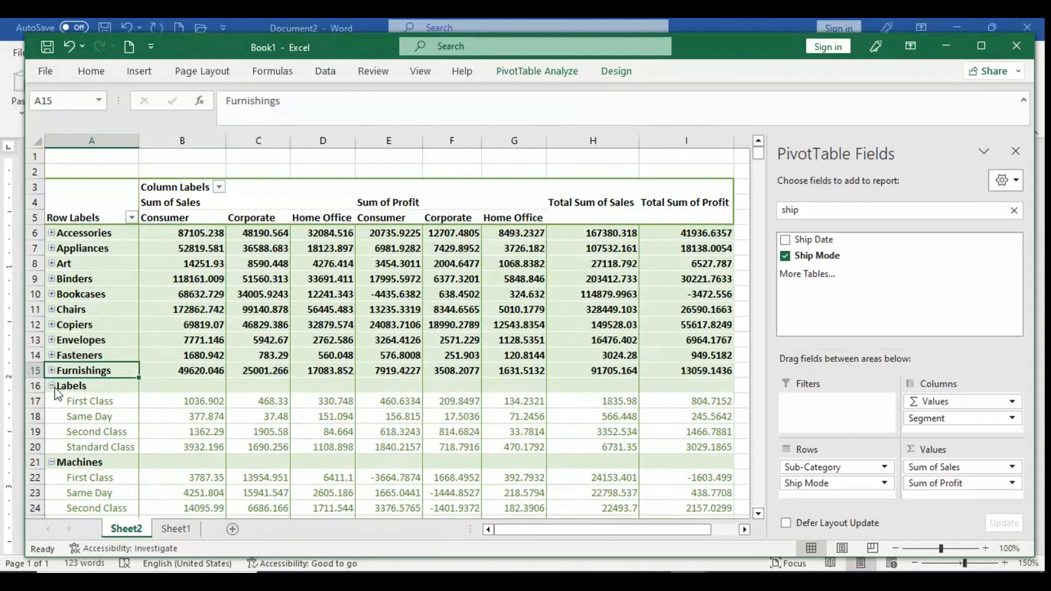
pyautogui.click(51, 386)
pyautogui.click(51, 401)
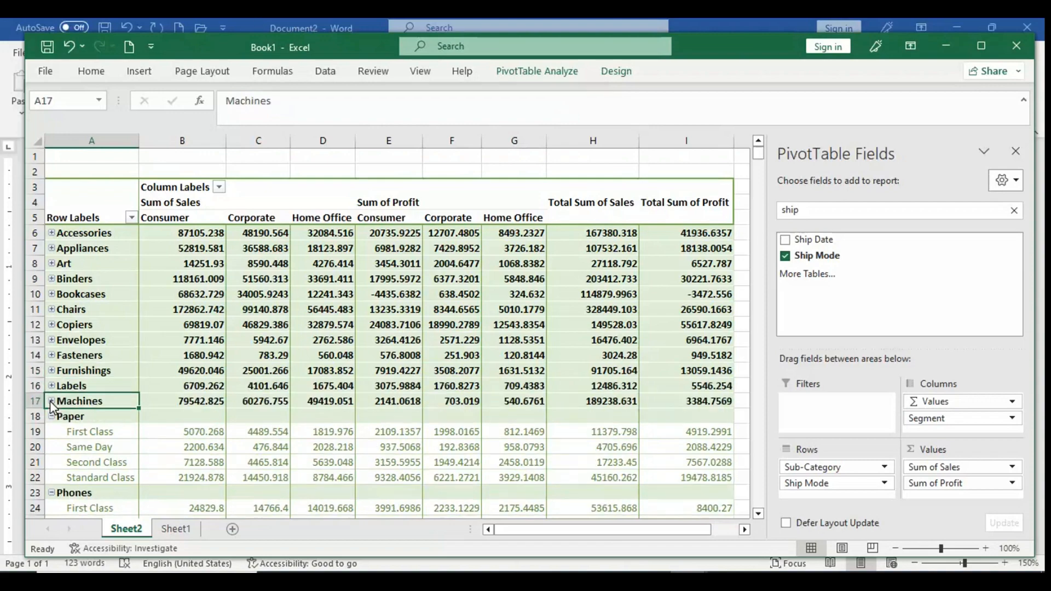
pyautogui.click(51, 416)
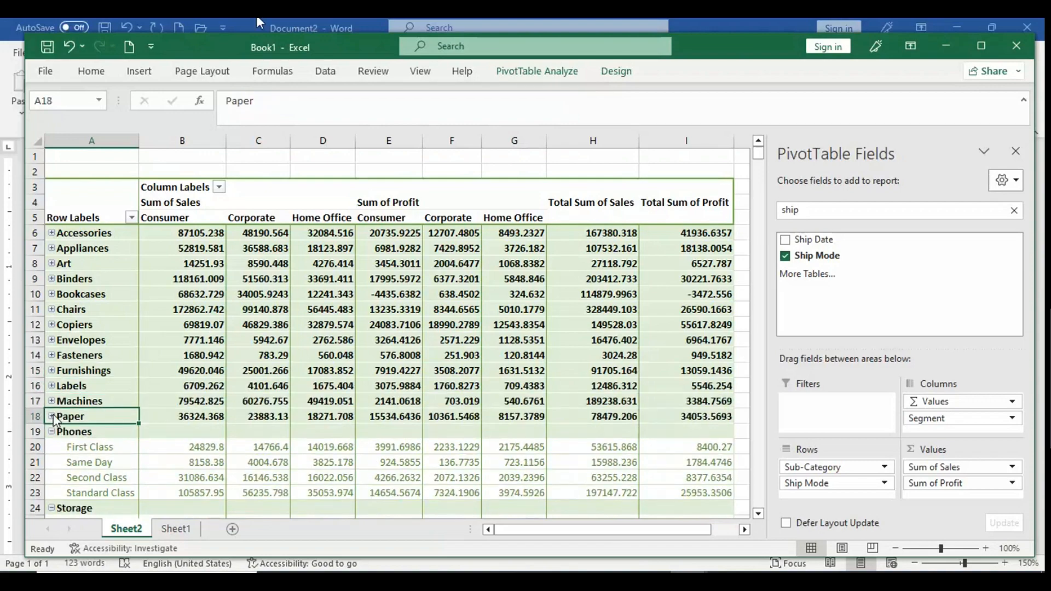
pyautogui.click(51, 432)
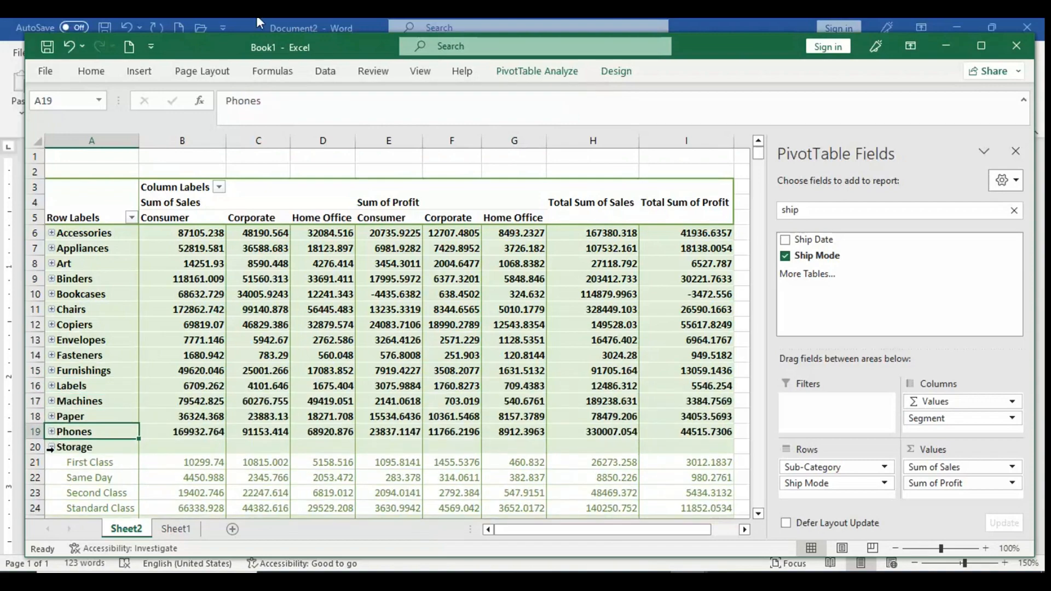
pyautogui.click(52, 448)
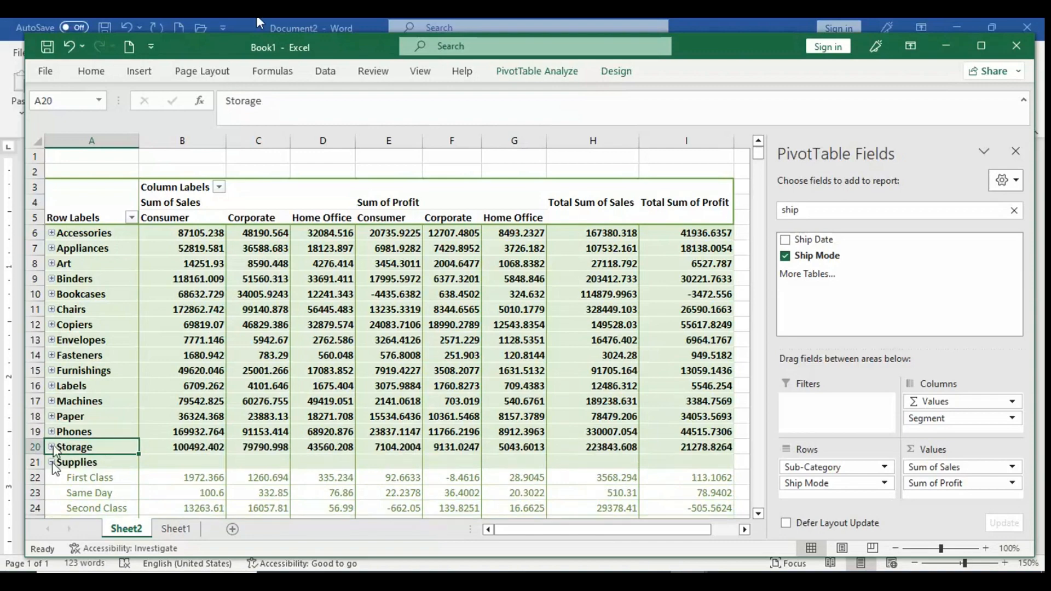
pyautogui.click(51, 463)
pyautogui.click(51, 478)
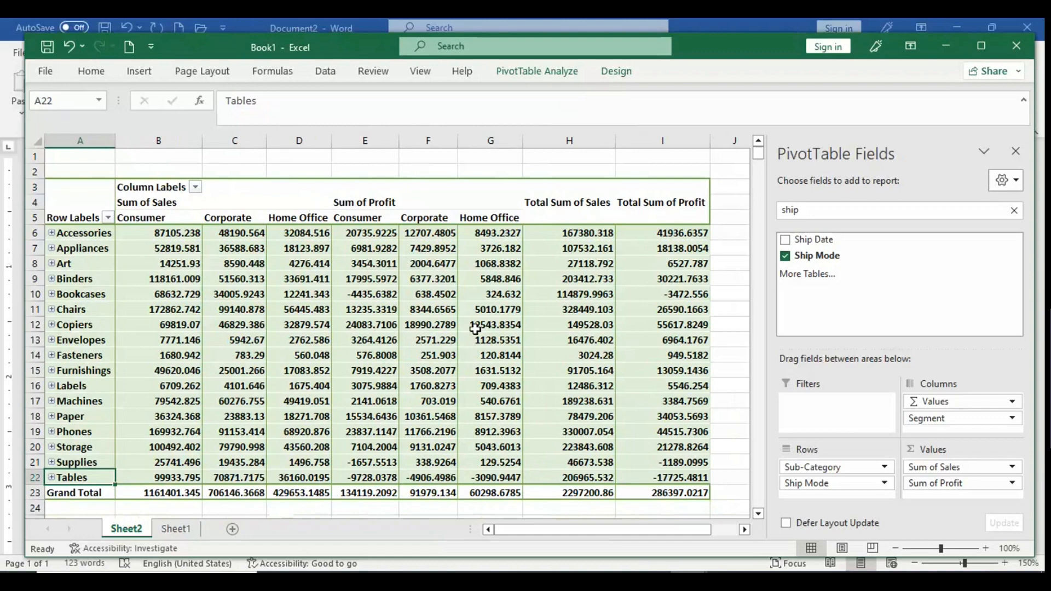
# - Expand the Accessories group and show all subtotals at the top of each group
pyautogui.click(51, 233)
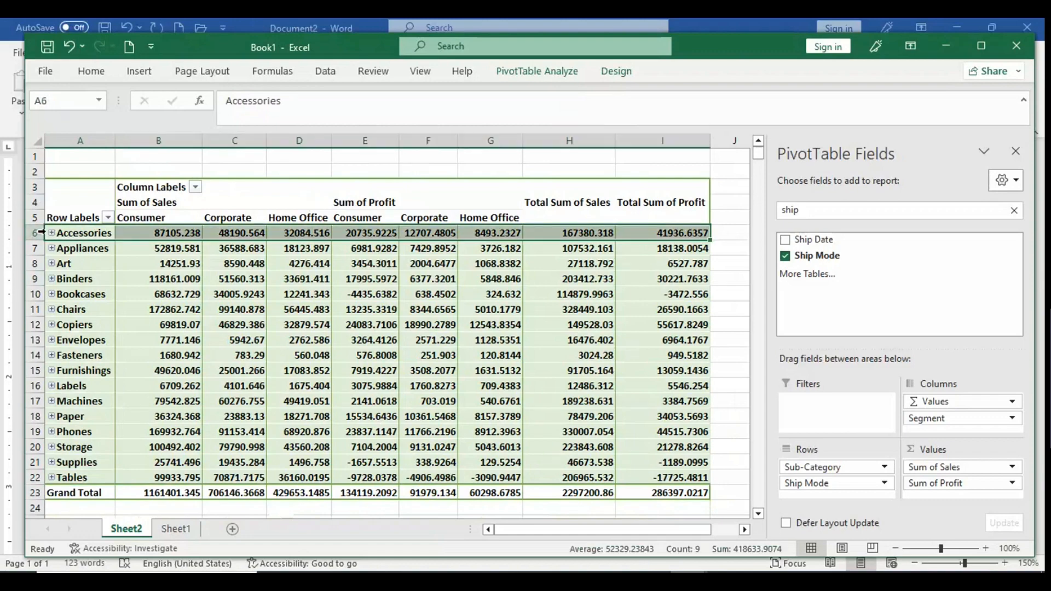
pyautogui.click(51, 232)
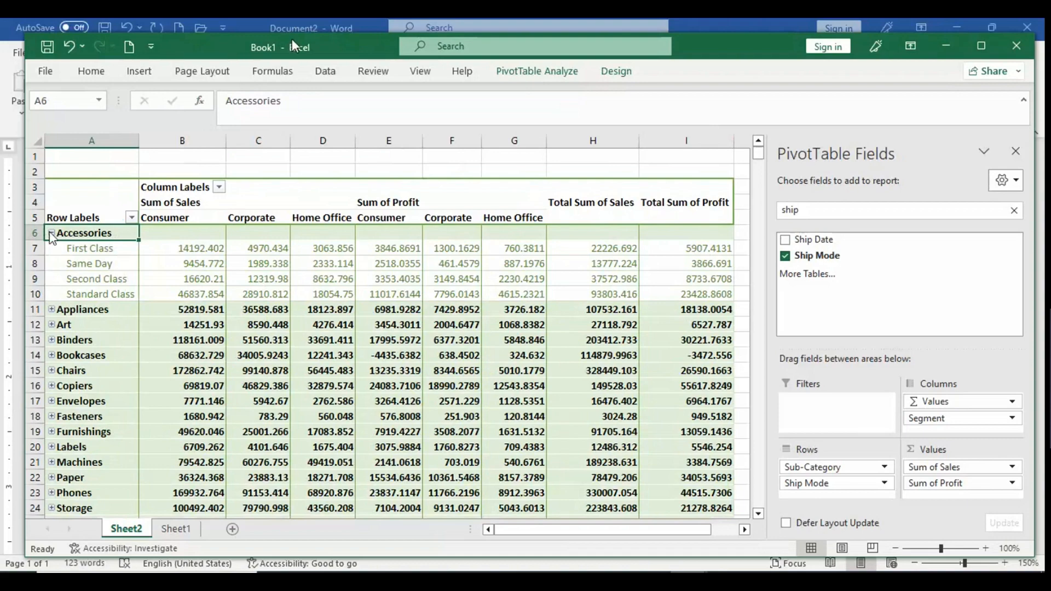
pyautogui.click(619, 71)
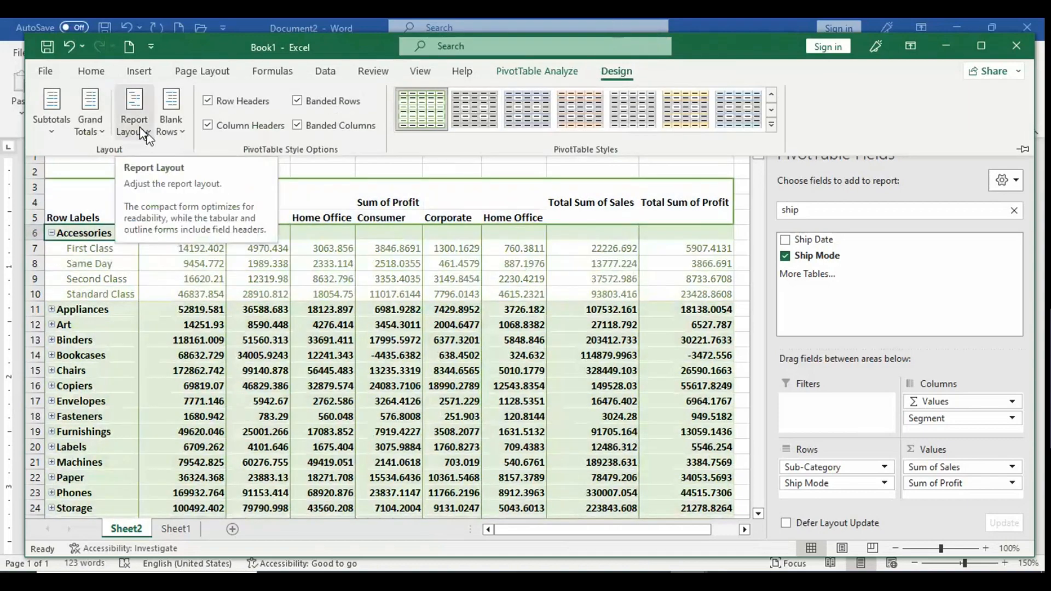
pyautogui.click(53, 125)
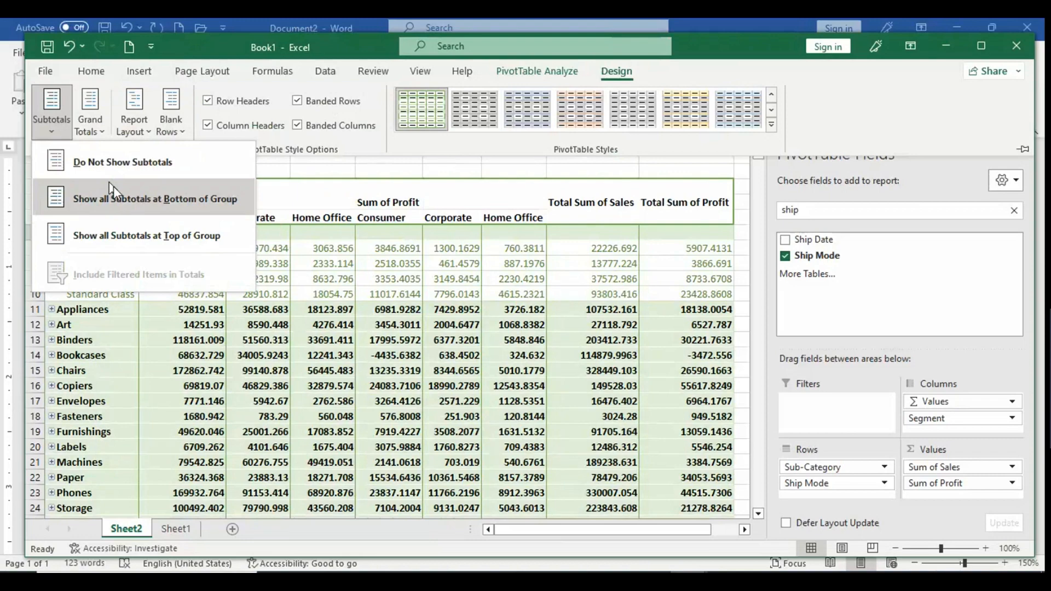
pyautogui.click(237, 234)
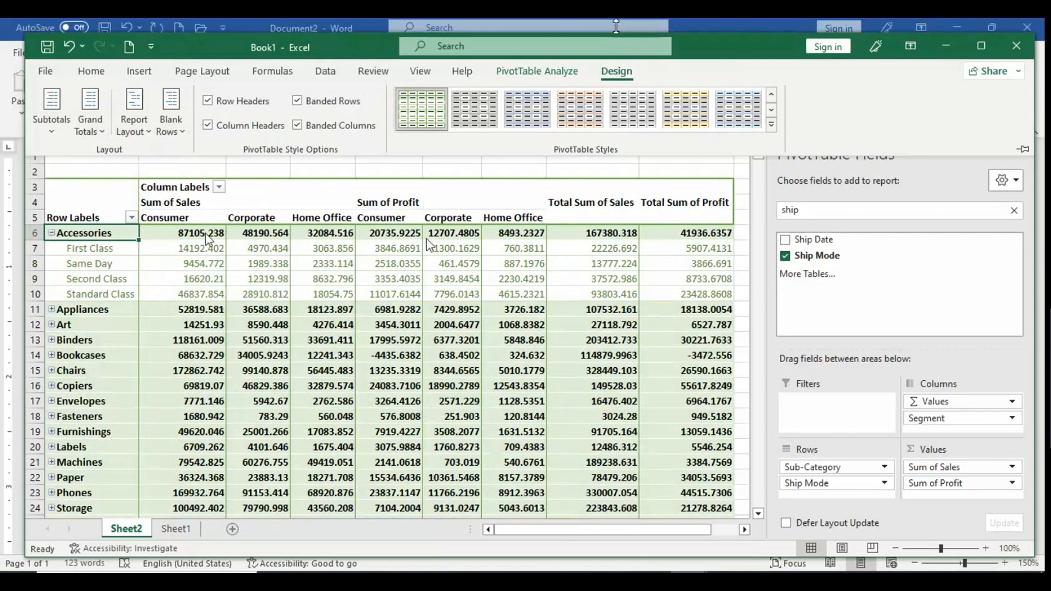
# - Show all subtotals at the bottom of each group and select the Accessories Total row
pyautogui.click(61, 117)
pyautogui.click(118, 198)
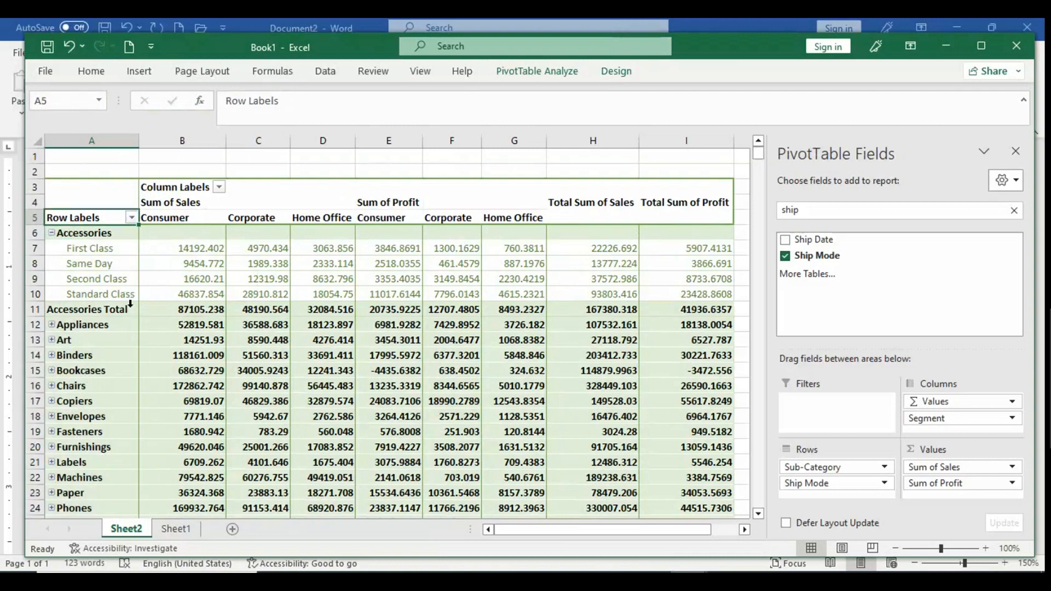
pyautogui.moveTo(82, 309); pyautogui.dragTo(672, 312)
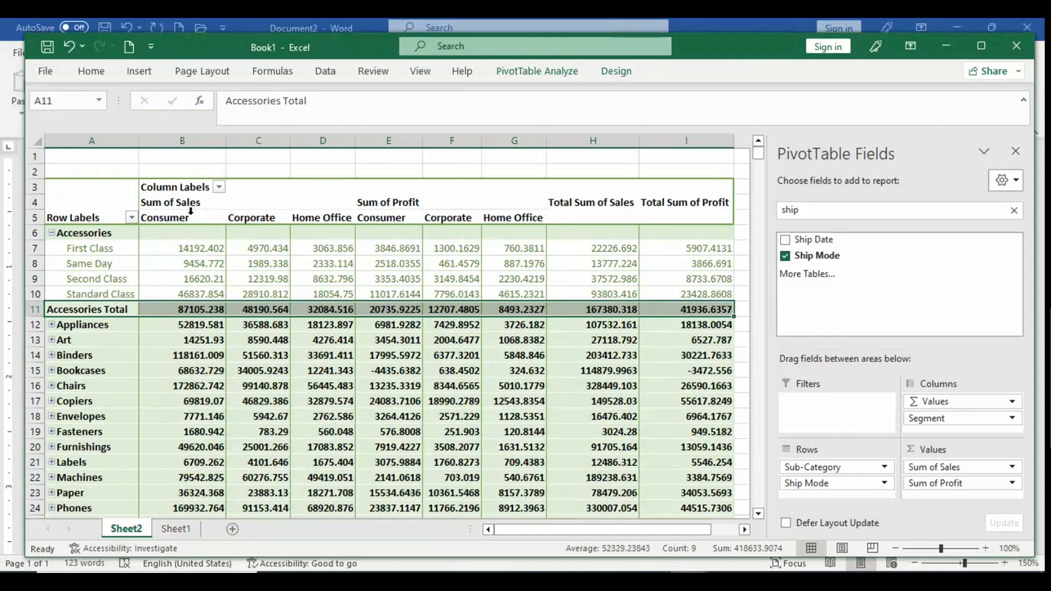
# - Set the pivot table's subtotals to Show all Subtotals at Top of Group
pyautogui.click(532, 76)
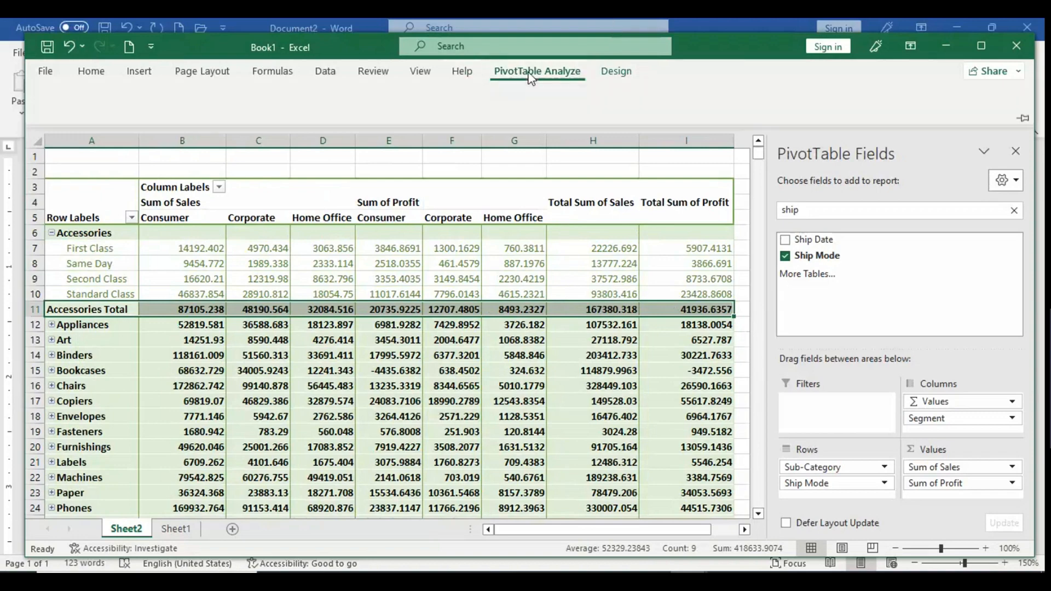
pyautogui.click(616, 72)
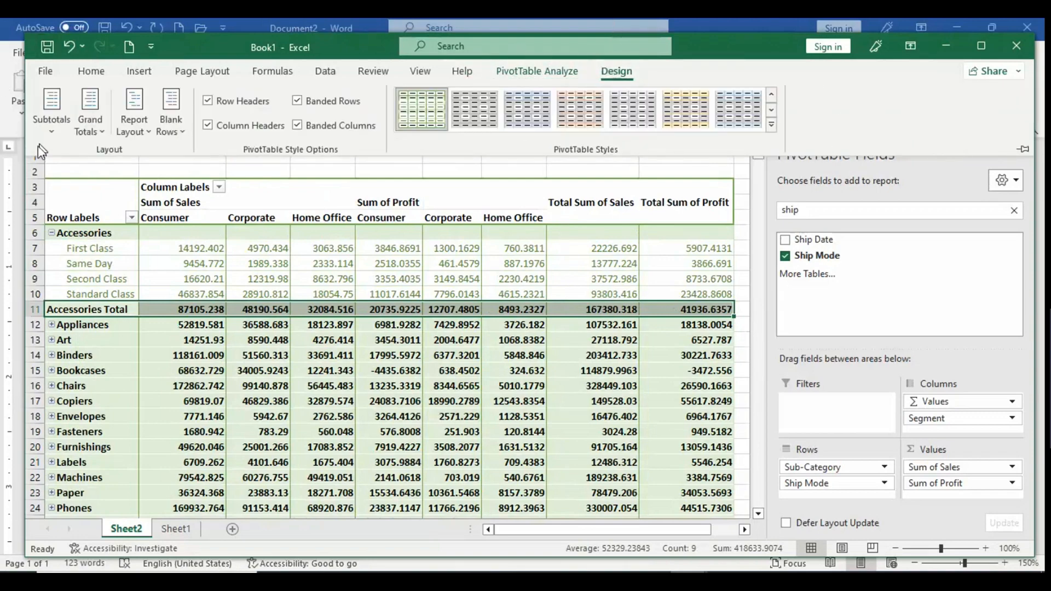
pyautogui.click(52, 110)
pyautogui.click(114, 203)
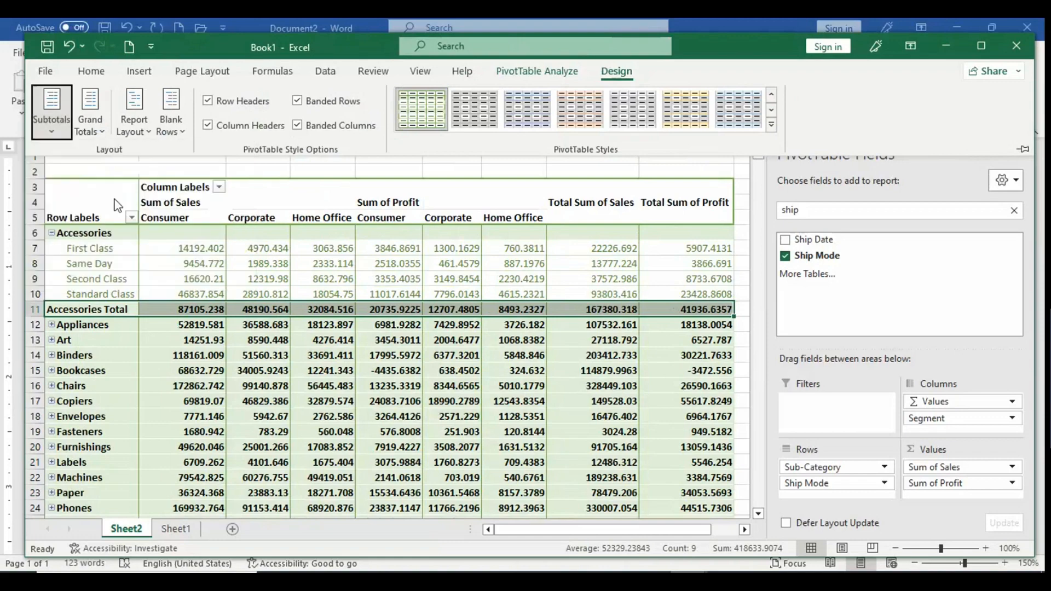
pyautogui.click(52, 118)
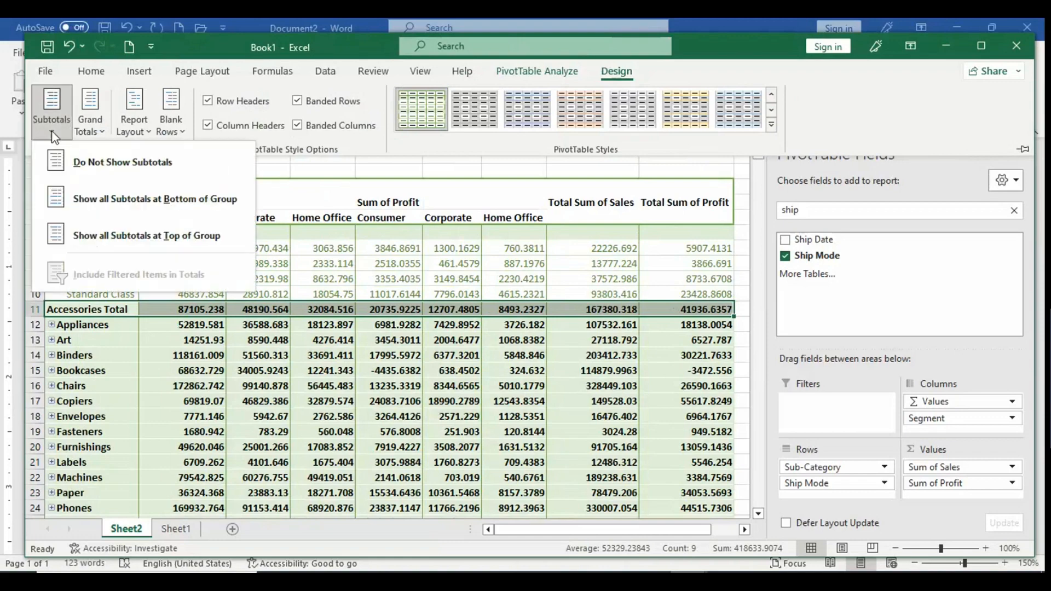
pyautogui.click(111, 232)
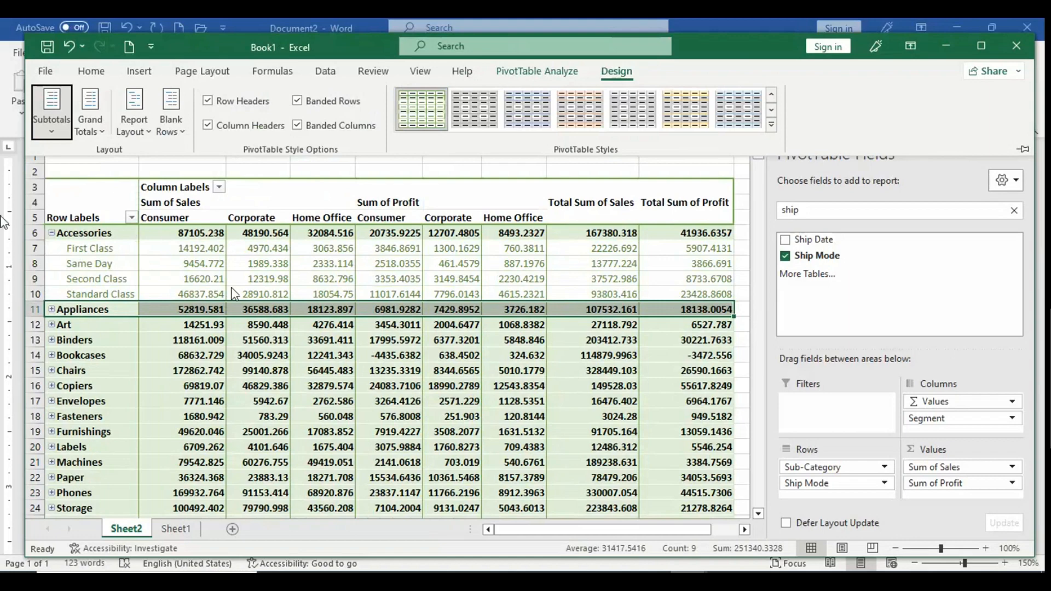
# - Expand the Appliances and Art groups and select the Corporate sales subtotal cell for Art
pyautogui.click(51, 318)
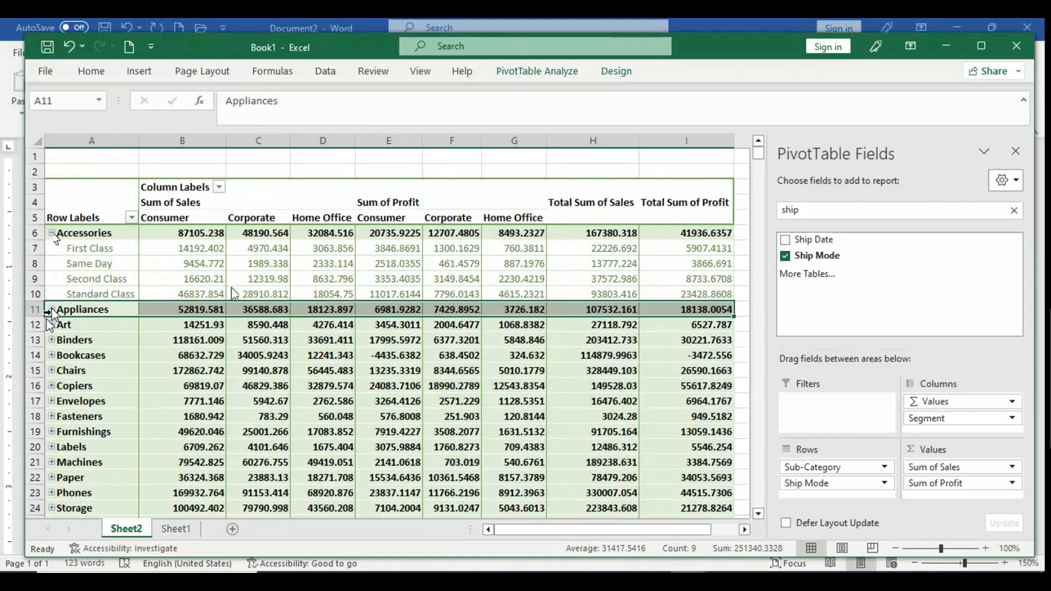
pyautogui.click(51, 310)
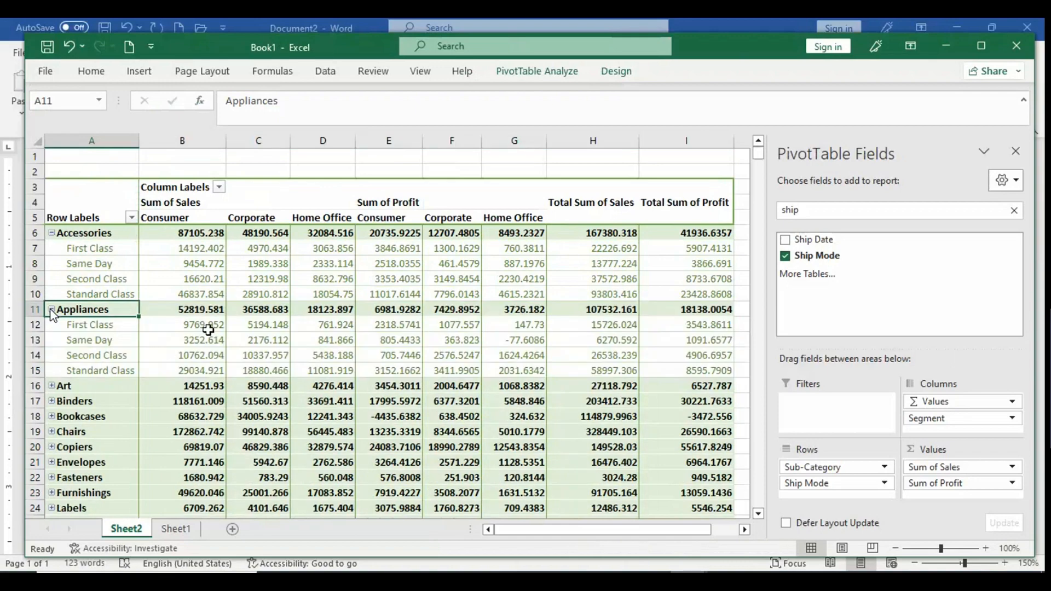
pyautogui.click(52, 386)
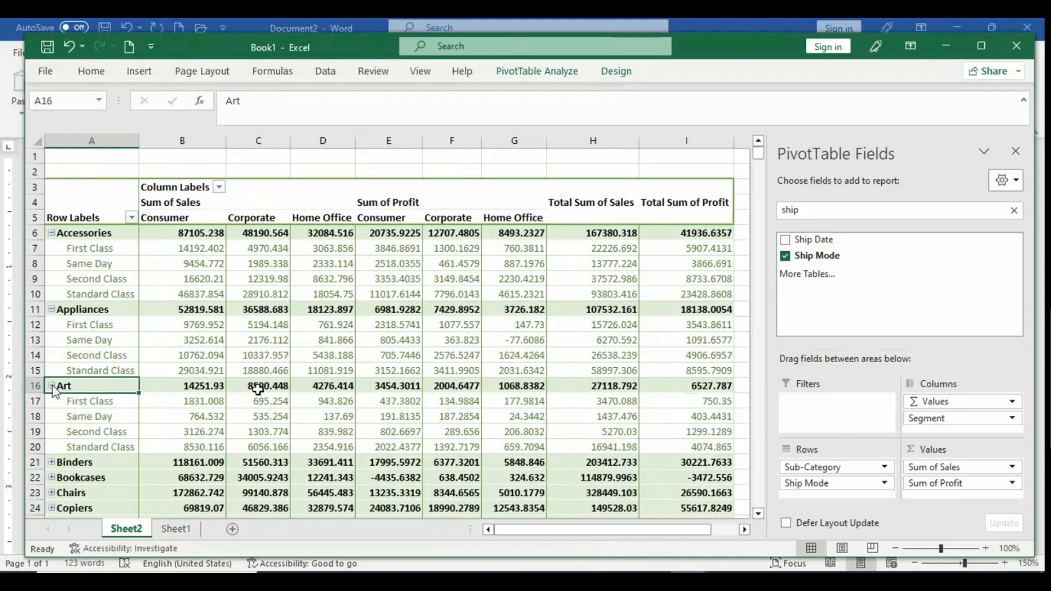
pyautogui.click(218, 383)
pyautogui.click(247, 385)
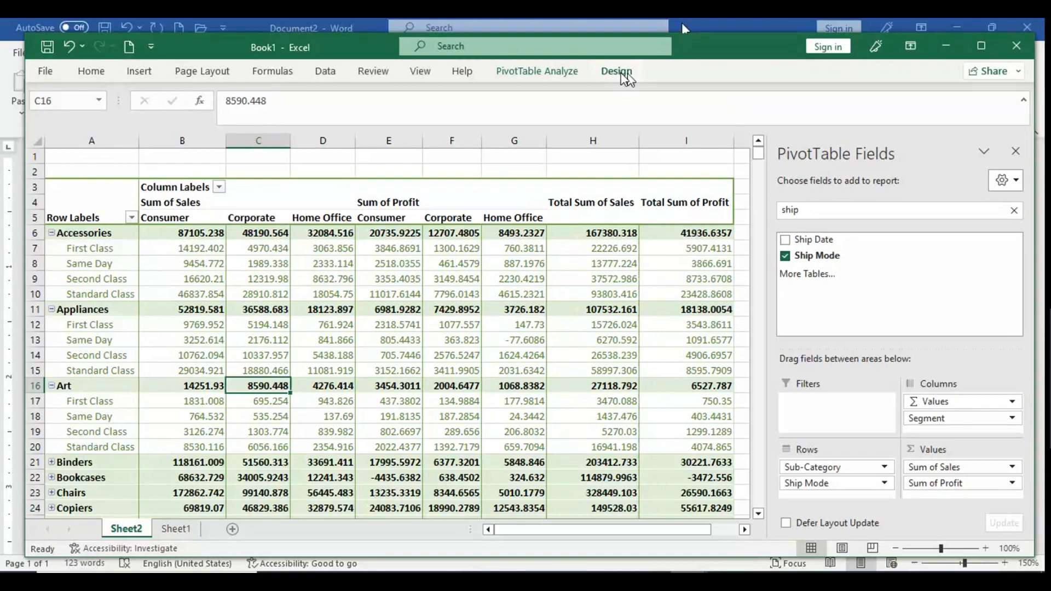
# - Turn the pivot table's grand totals off for rows and columns, and switch them back on for both
pyautogui.click(619, 72)
pyautogui.click(91, 127)
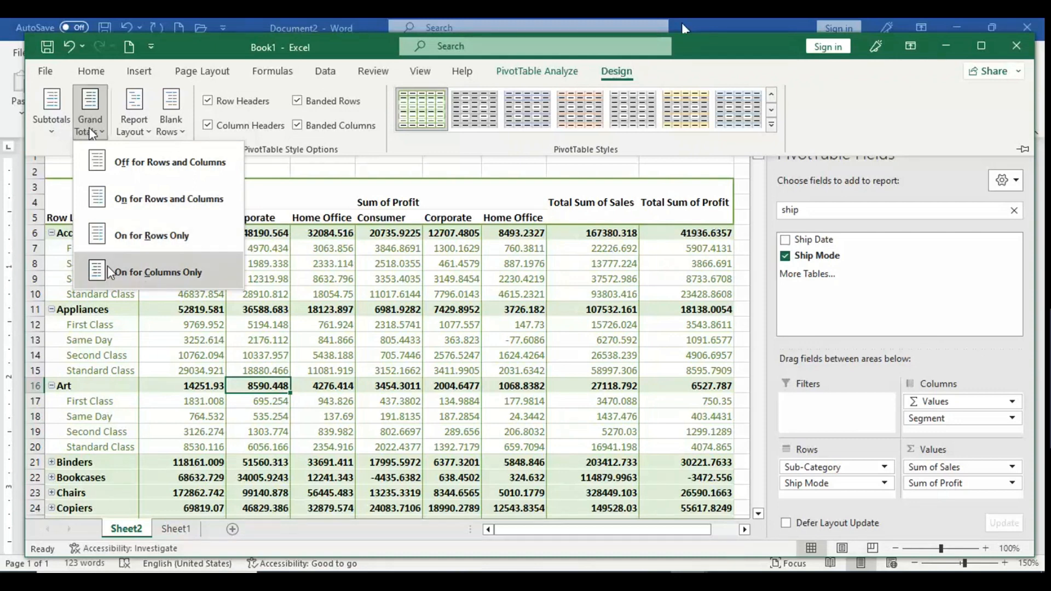
pyautogui.click(100, 164)
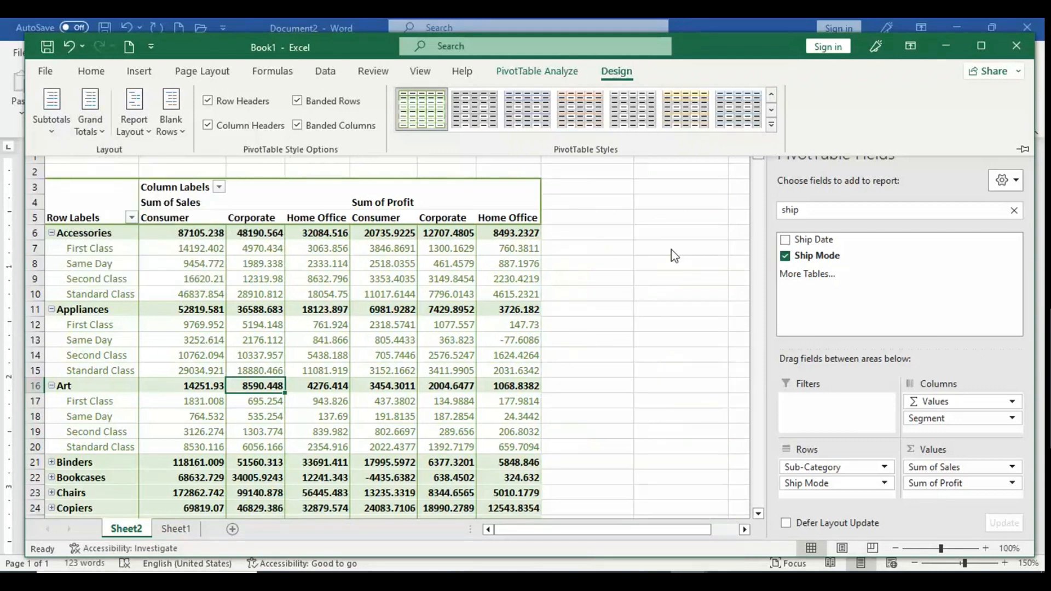
pyautogui.click(88, 130)
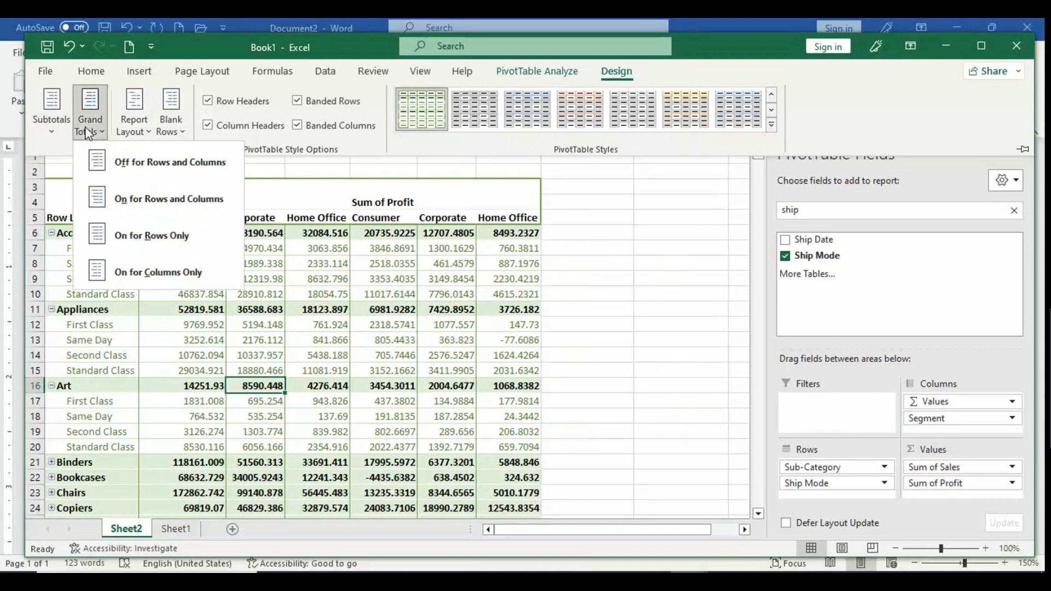
pyautogui.click(110, 208)
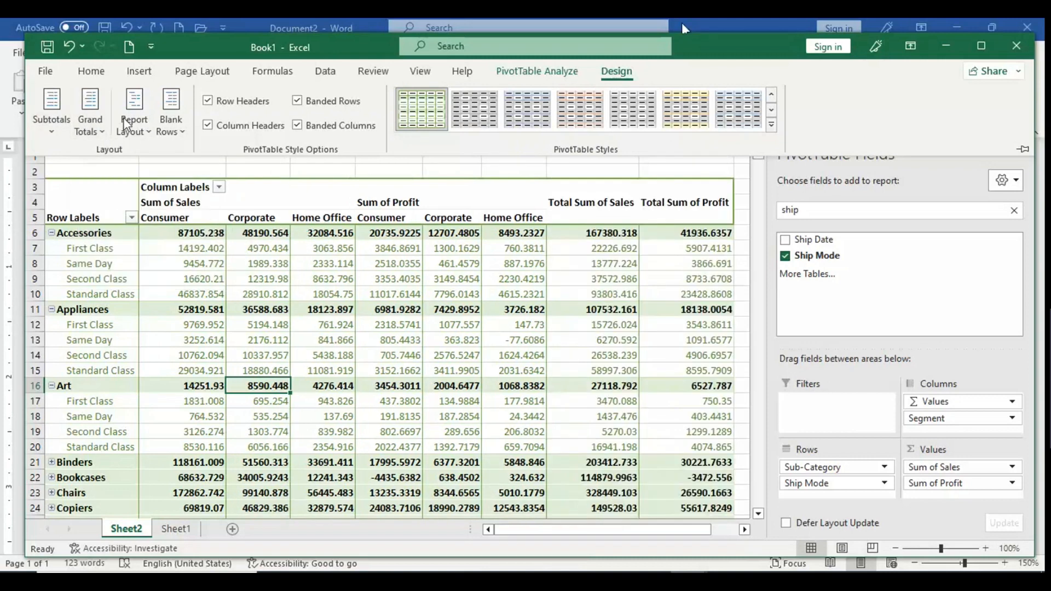
# - Turn the pivot table's grand totals on for columns only
pyautogui.click(94, 125)
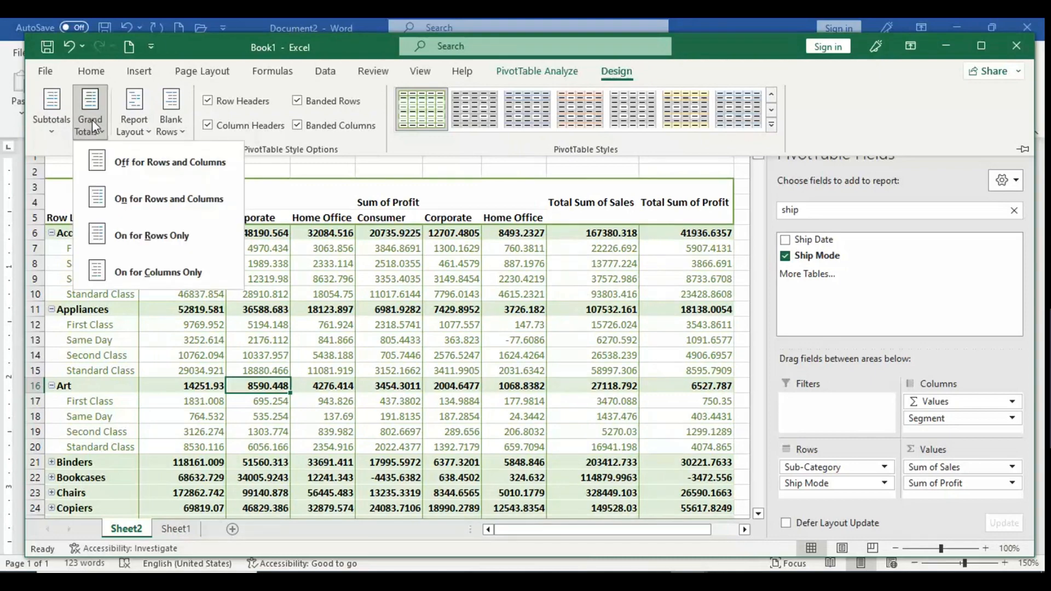
pyautogui.click(120, 271)
pyautogui.click(481, 449)
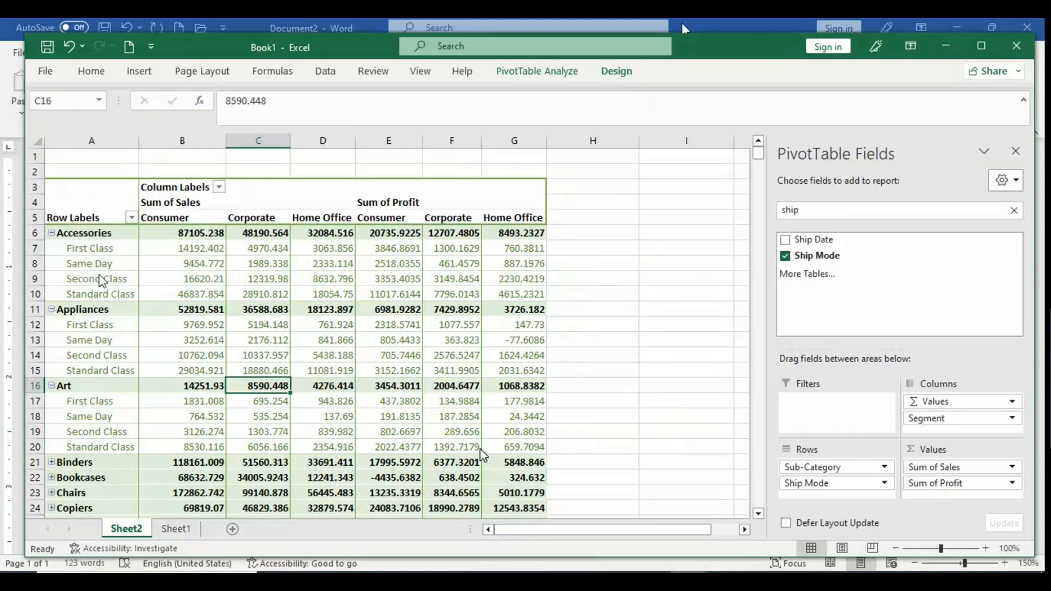
# - Examine the Grand Total row at the end of the pivot table, and select a blank cell beside its first rows
pyautogui.press('Down')
pyautogui.press('Down')
pyautogui.press('Down')
pyautogui.press('Down')
pyautogui.press('Down')
pyautogui.press('Down')
pyautogui.press('Down')
pyautogui.press('Down')
pyautogui.press('Down')
pyautogui.press('Down')
pyautogui.press('Down')
pyautogui.press('Down')
pyautogui.press('Down')
pyautogui.press('Down')
pyautogui.press('Down')
pyautogui.press('Down')
pyautogui.press('Down')
pyautogui.press('Down')
pyautogui.press('Down')
pyautogui.press('Down')
pyautogui.press('Down')
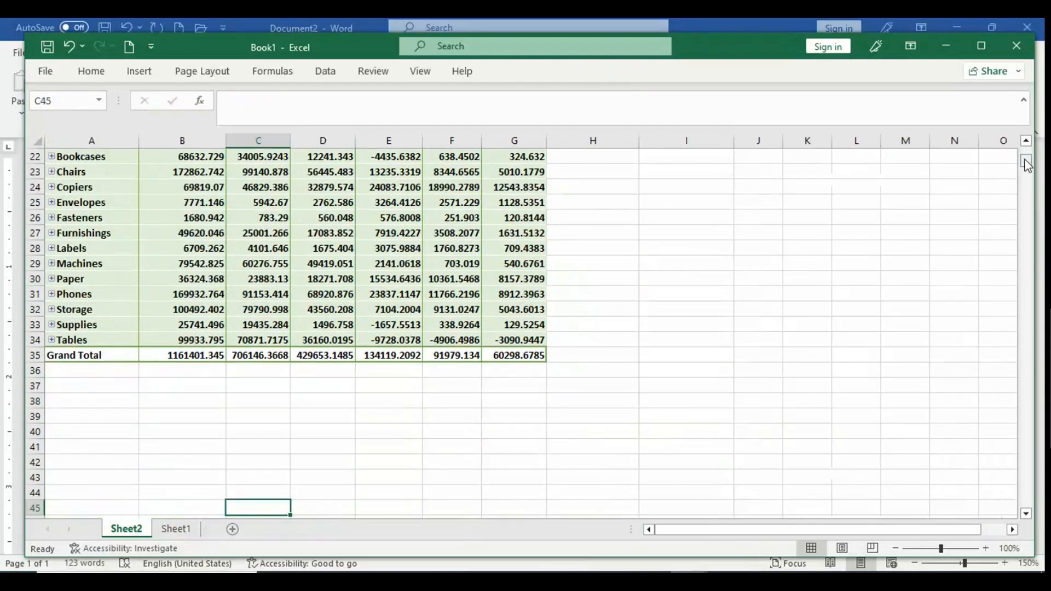
pyautogui.moveTo(1027, 165); pyautogui.dragTo(1027, 153)
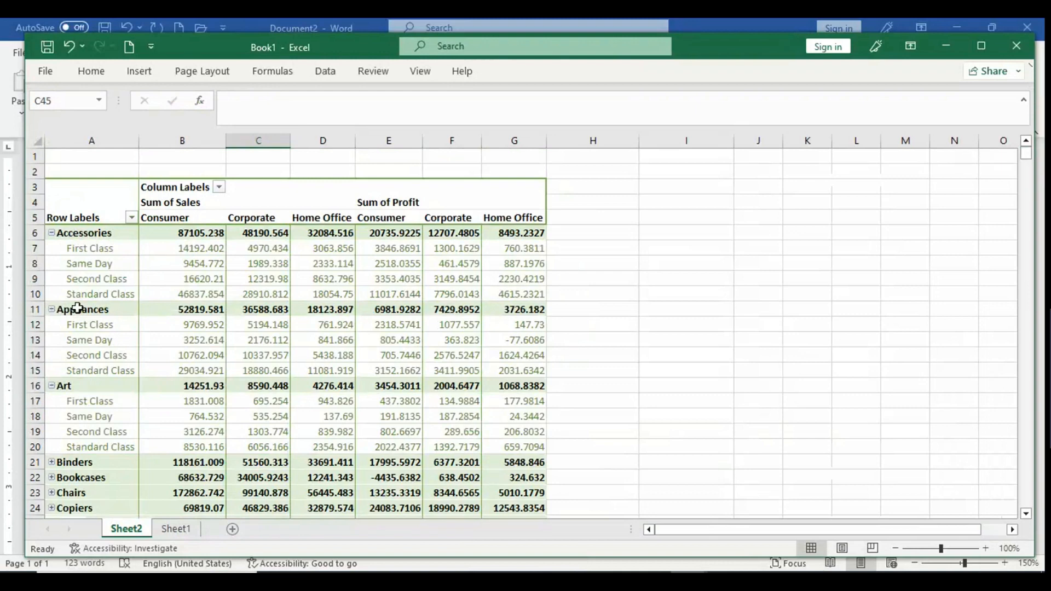
pyautogui.click(577, 249)
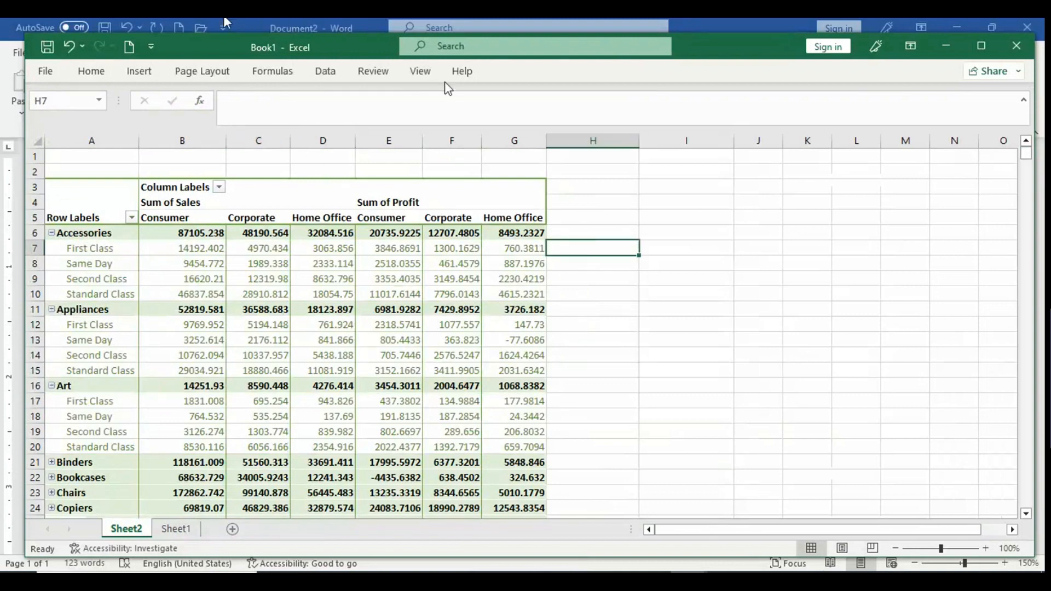
# - Turn the pivot table's grand totals on for rows only
pyautogui.click(333, 248)
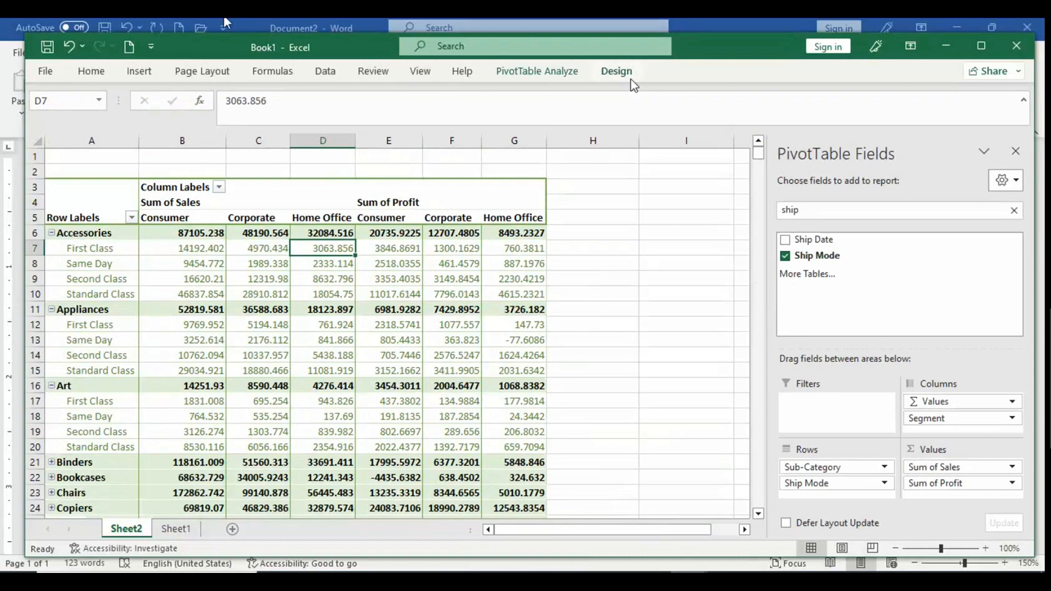
pyautogui.click(617, 72)
pyautogui.click(98, 130)
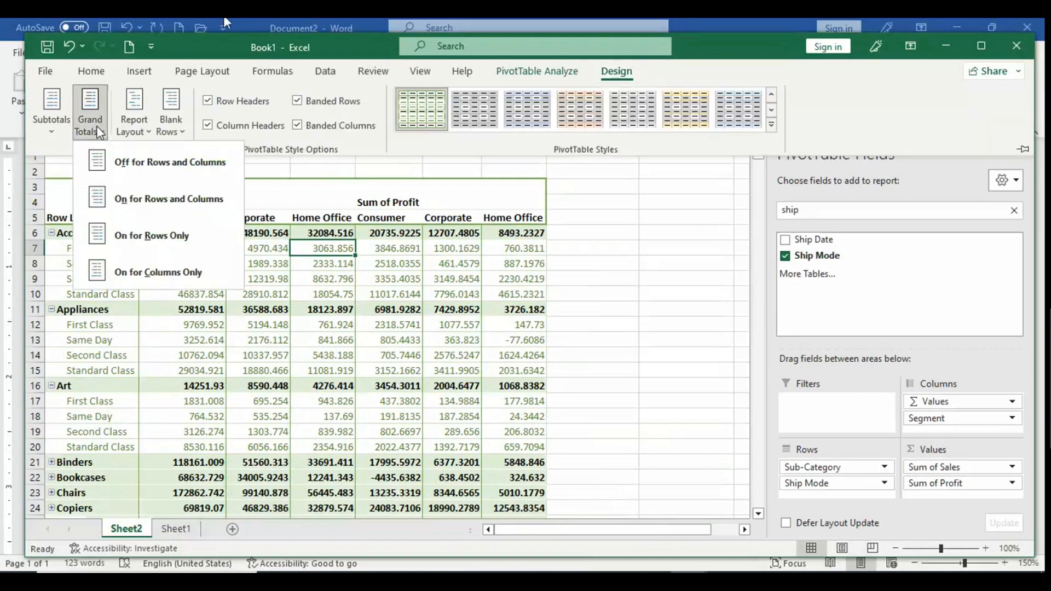
pyautogui.click(151, 235)
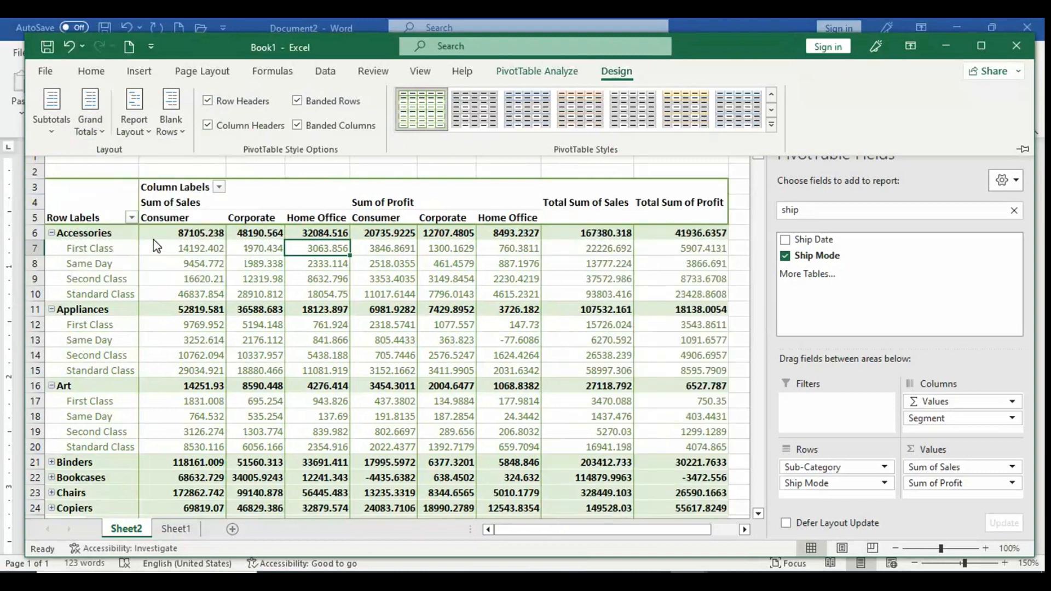
# - Show the pivot table in Outline Form and select cell A1 above it
pyautogui.click(130, 132)
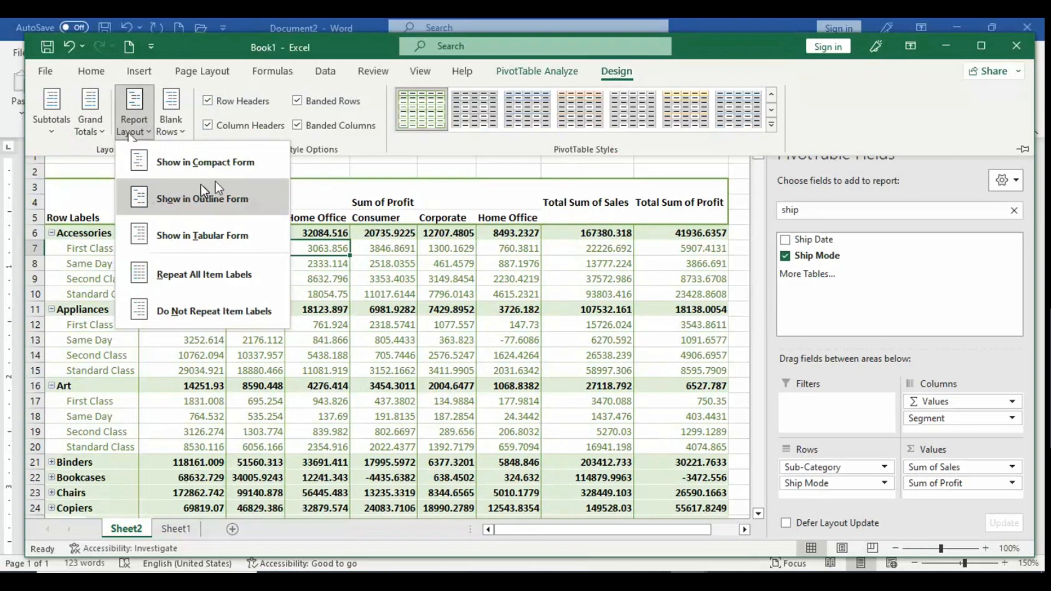
pyautogui.click(236, 218)
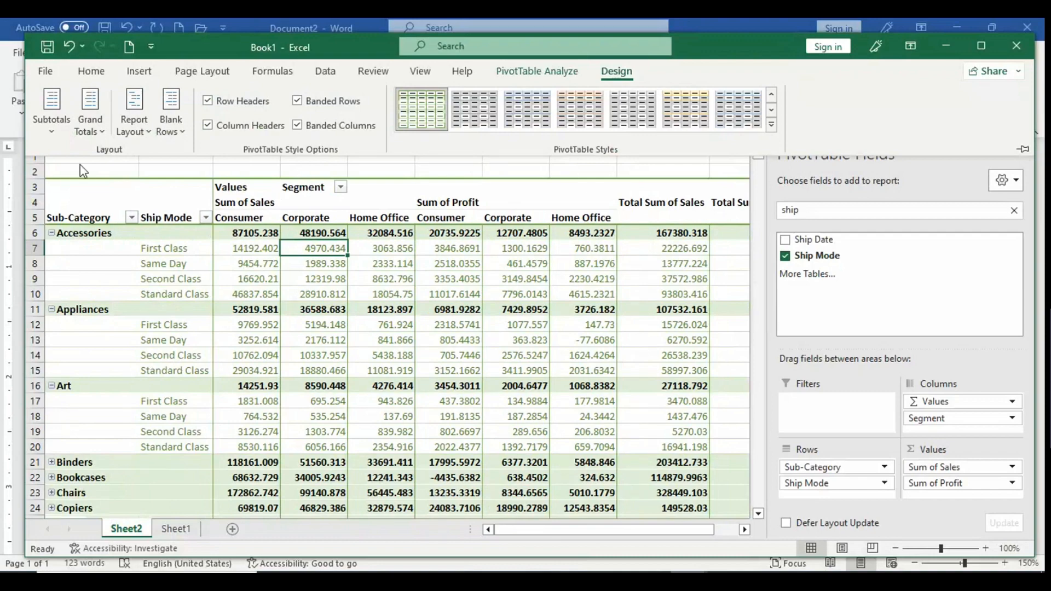
pyautogui.moveTo(88, 168); pyautogui.dragTo(92, 153)
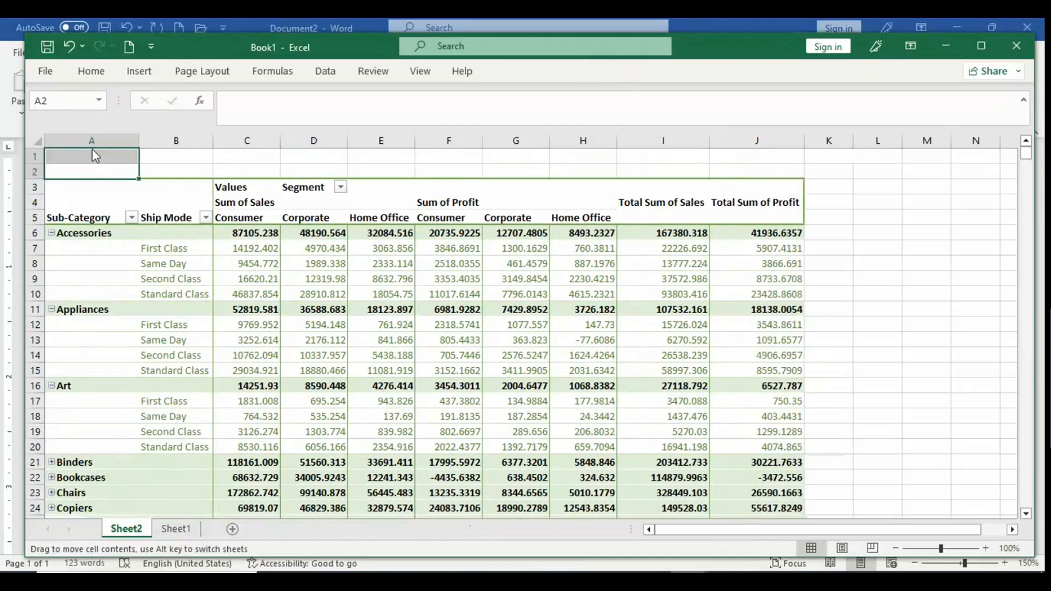
pyautogui.click(92, 155)
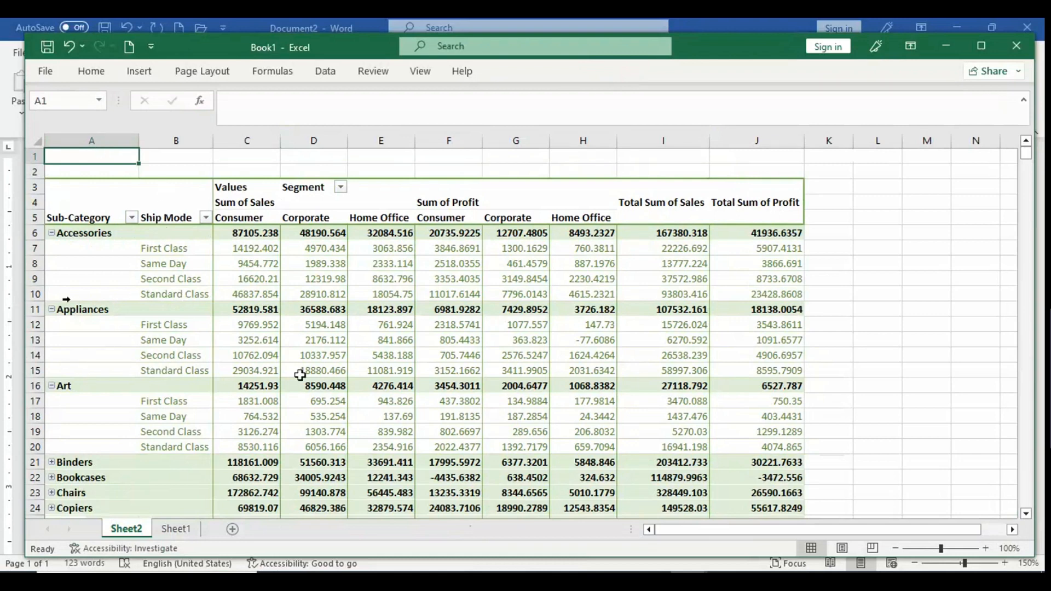
# - Move Ship Mode above Sub-Category in the pivot table's row fields and select the blank cell beside First Class
pyautogui.click(387, 399)
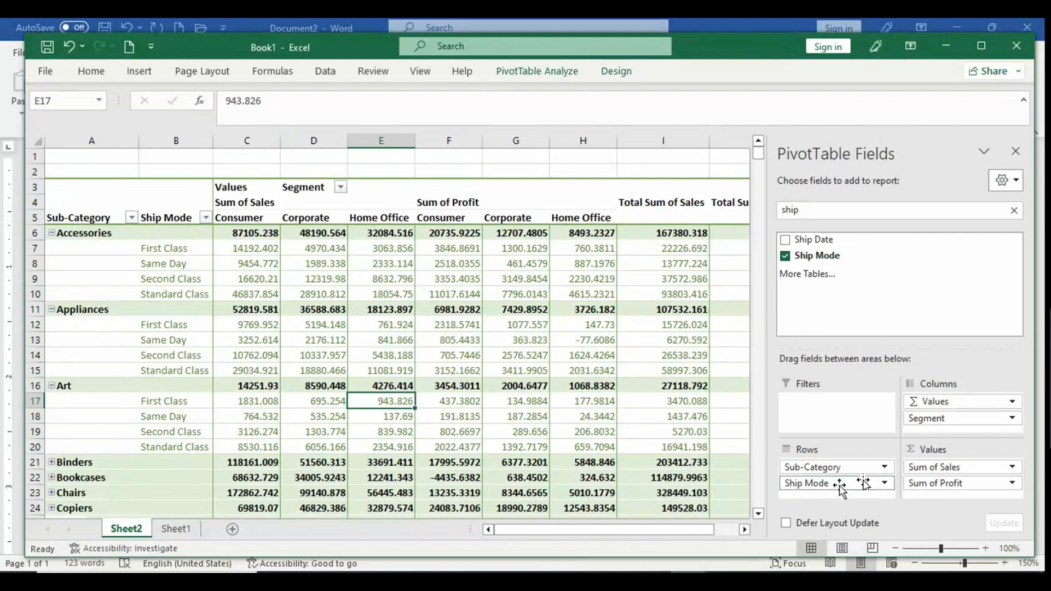
pyautogui.moveTo(839, 486); pyautogui.dragTo(833, 467)
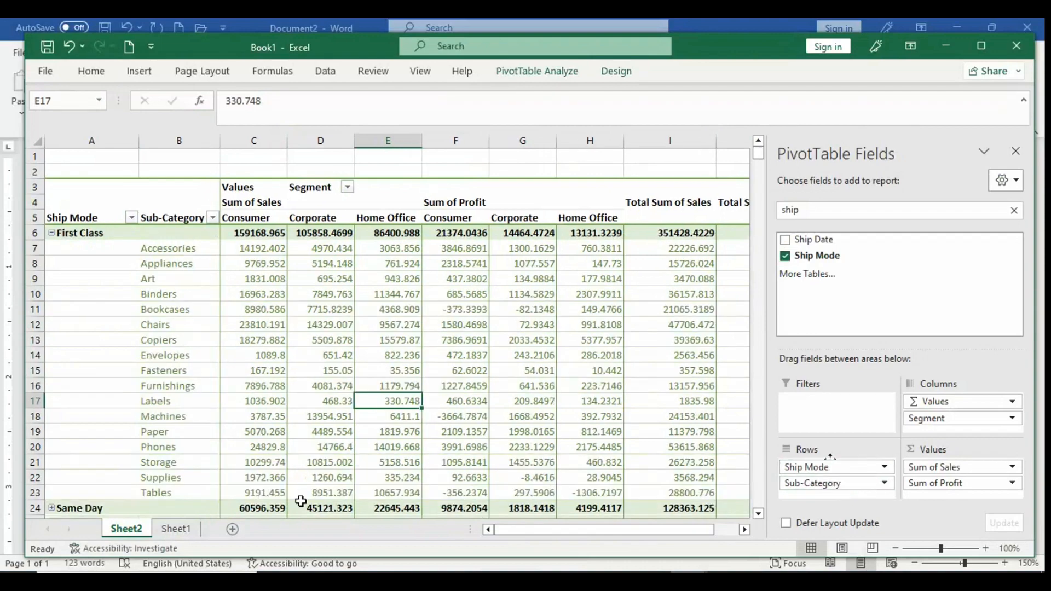
pyautogui.click(86, 233)
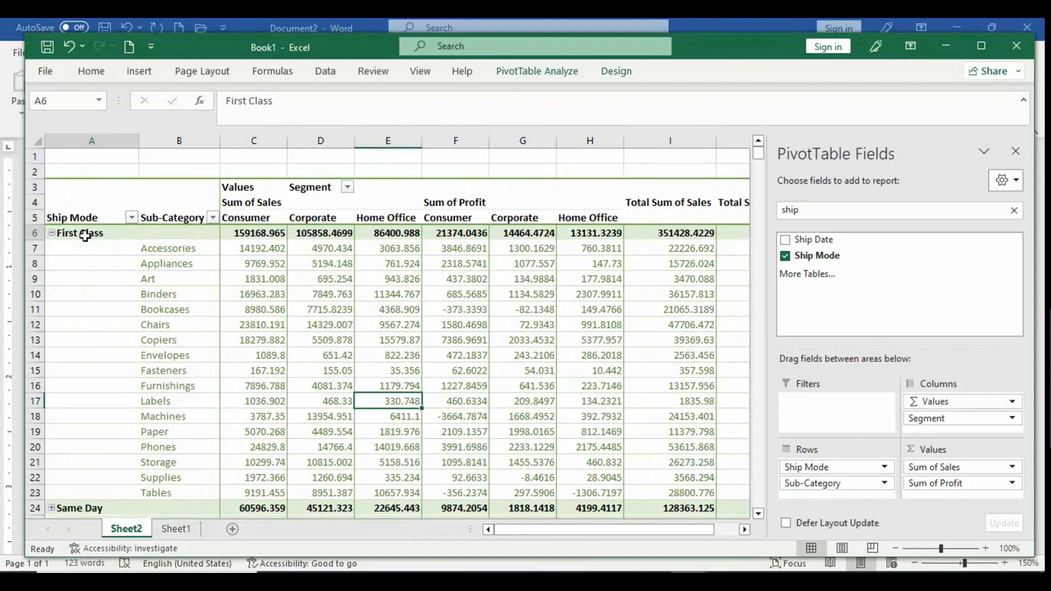
pyautogui.click(183, 237)
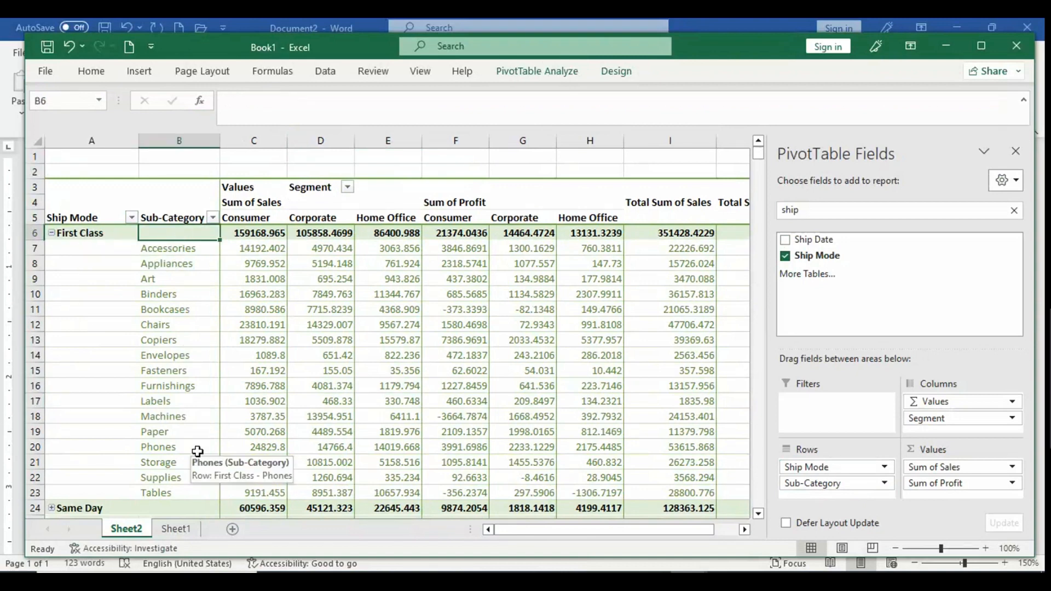
# - Search the pivot table fields for "region" and add the Region field to the rows
pyautogui.click(830, 212)
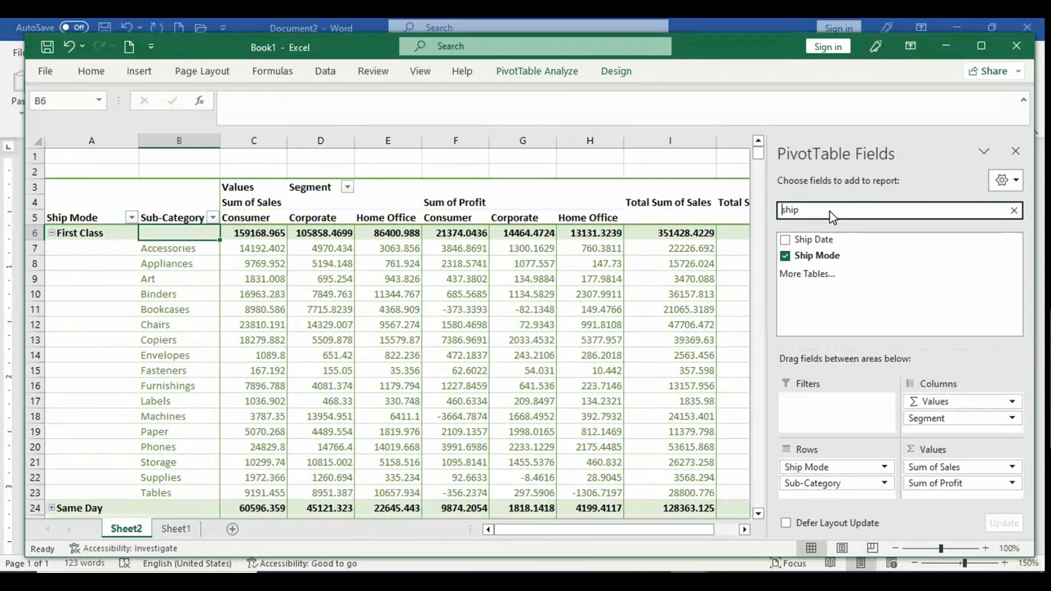
pyautogui.press('BackSpace')
pyautogui.press('BackSpace')
pyautogui.press('BackSpace')
pyautogui.press('BackSpace')
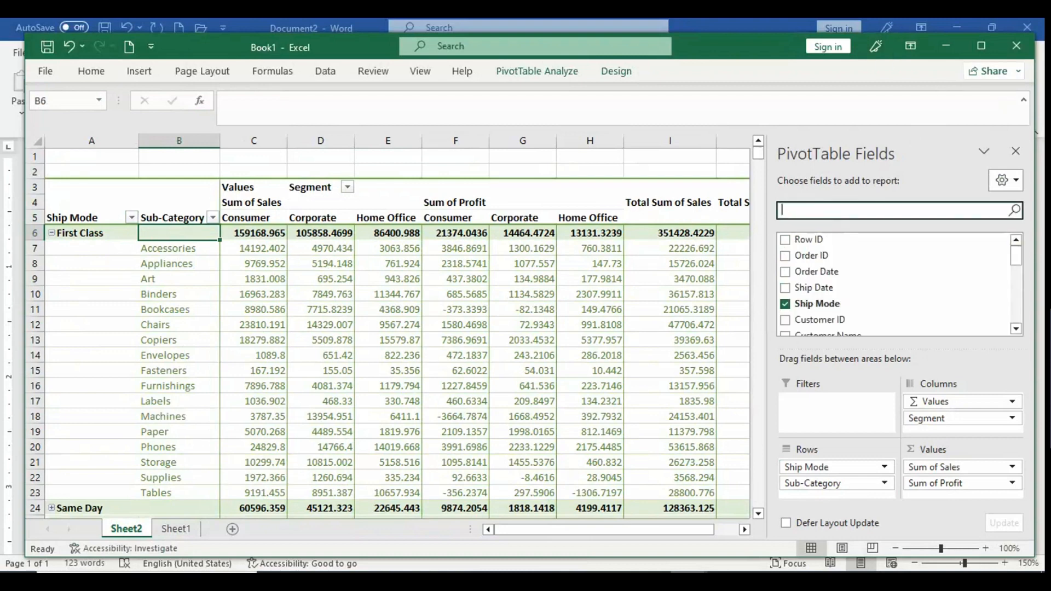
pyautogui.write('regio')
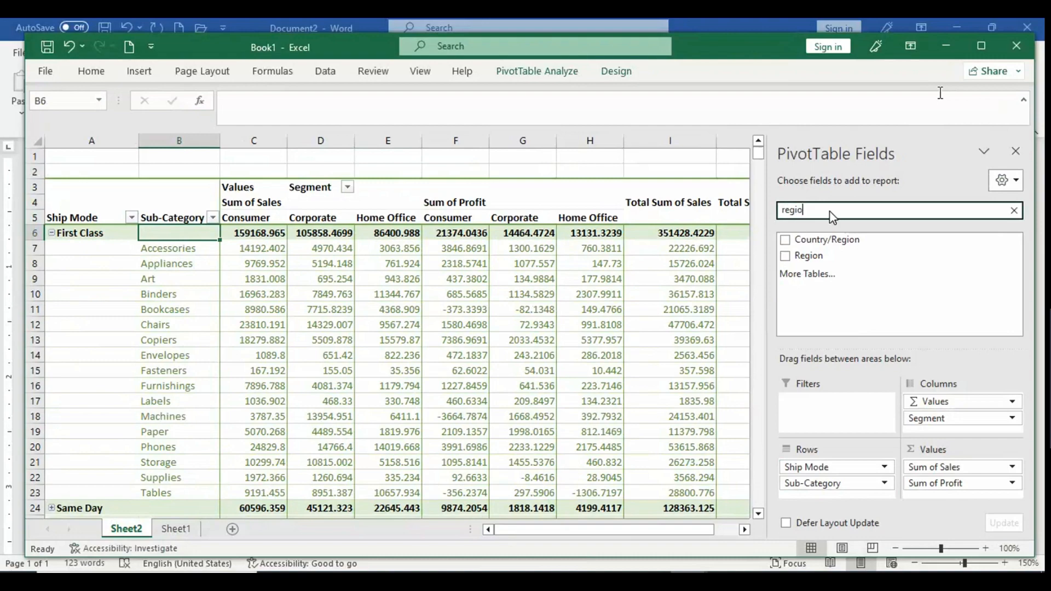
pyautogui.write('n')
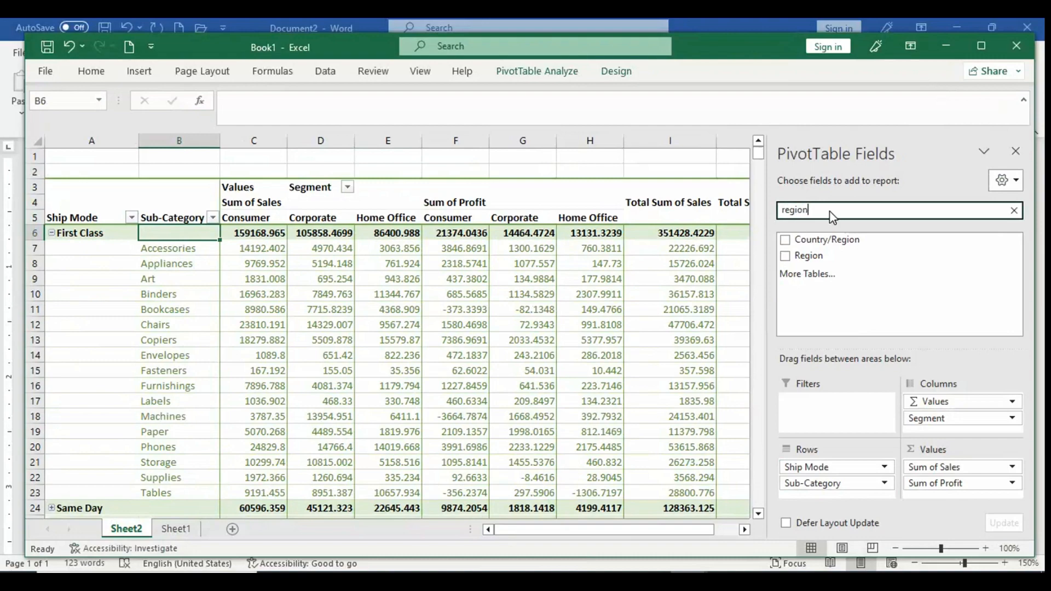
pyautogui.click(786, 257)
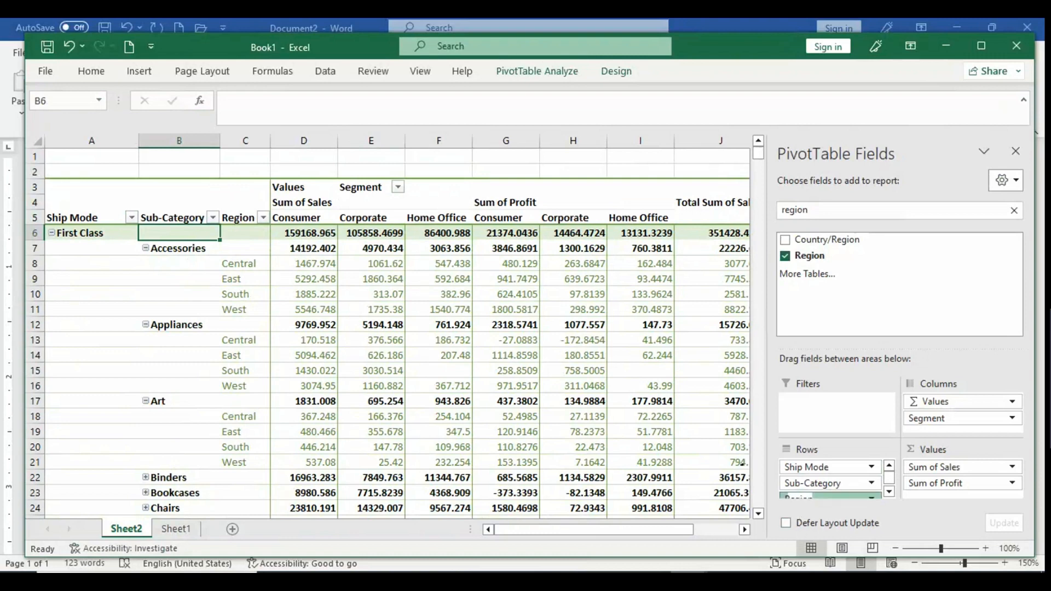
# - Place Region between Ship Mode and Sub-Category in the rows, and select Central's sub-category labels from Appliances to Supplies
pyautogui.moveTo(798, 497); pyautogui.dragTo(797, 471)
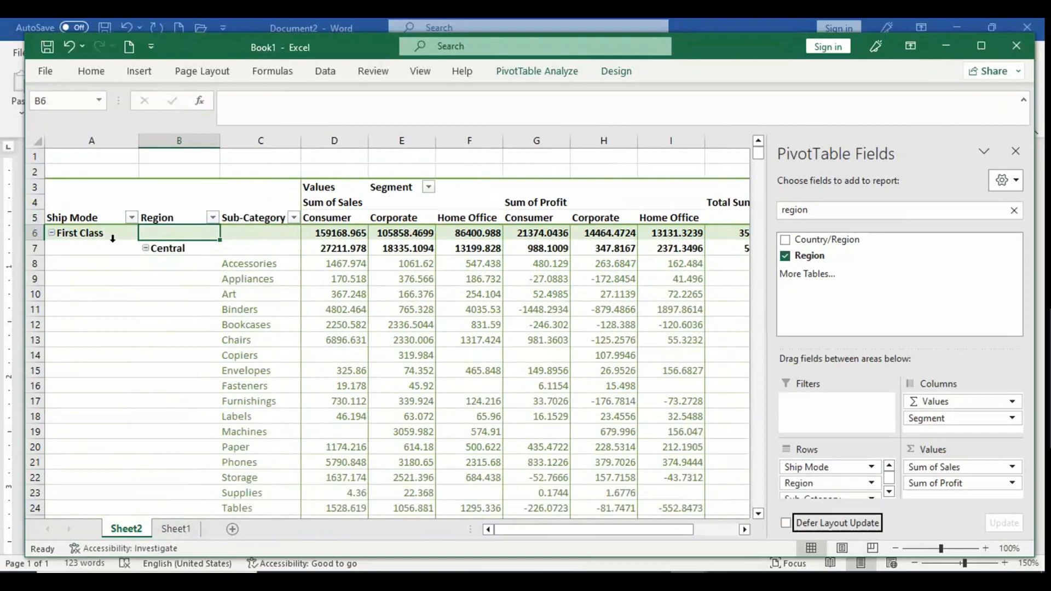
pyautogui.click(91, 235)
pyautogui.click(188, 248)
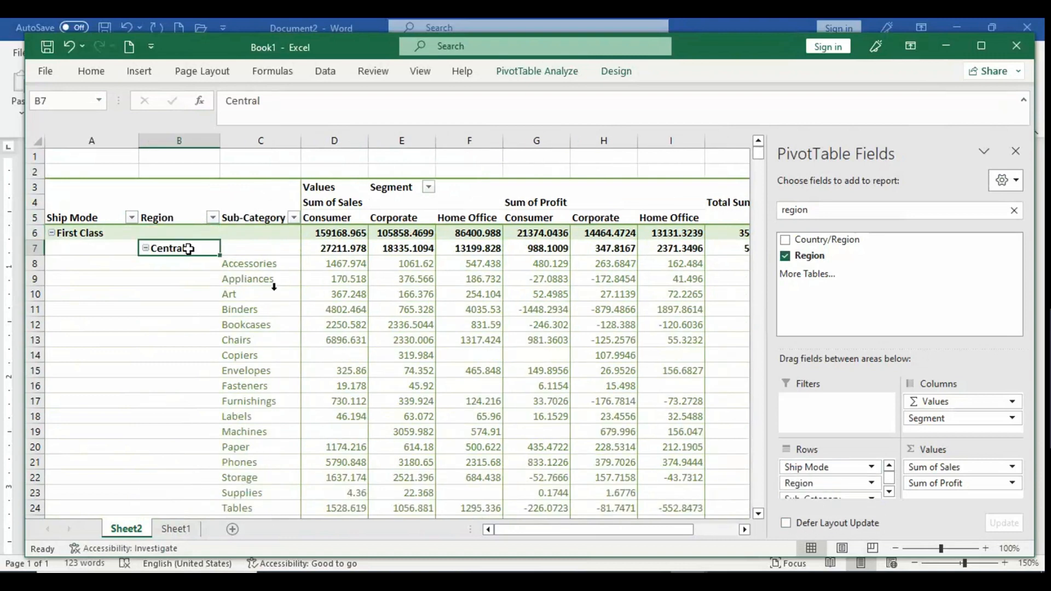
pyautogui.moveTo(271, 275); pyautogui.dragTo(302, 496)
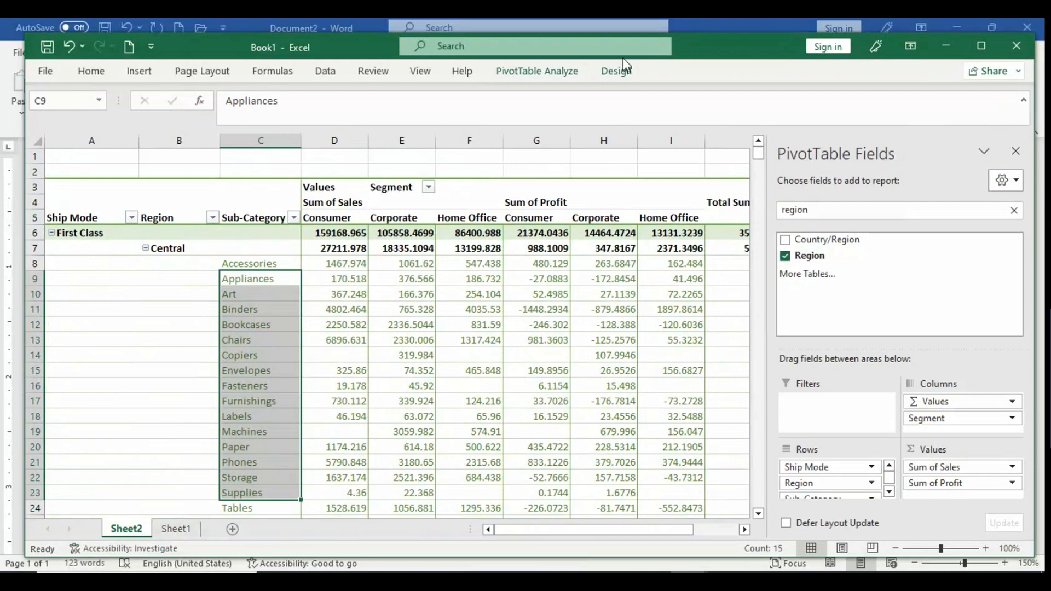
# - Show the pivot table in Tabular Form
pyautogui.click(619, 73)
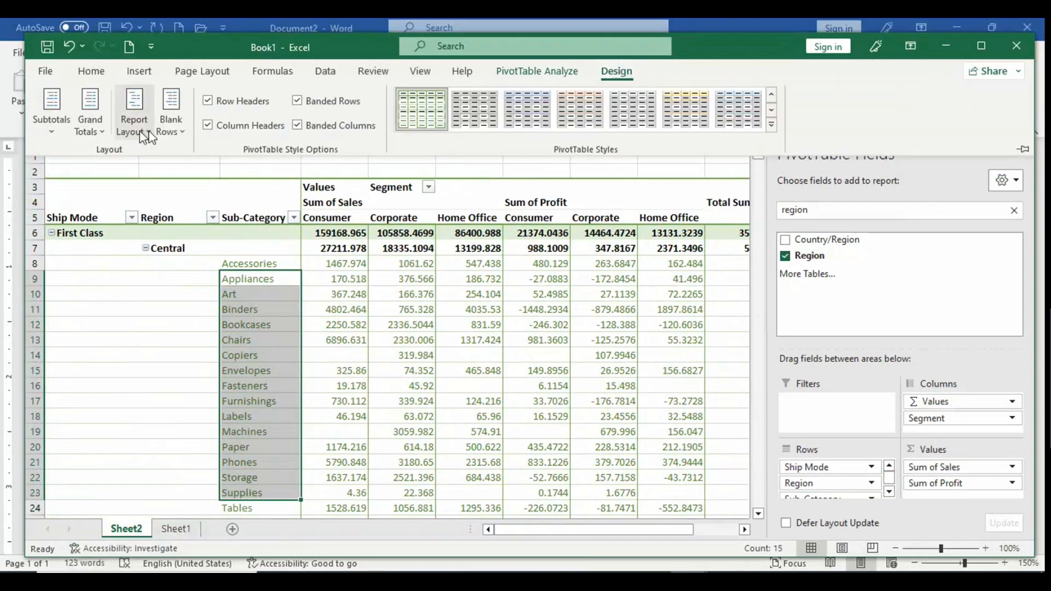
pyautogui.click(138, 132)
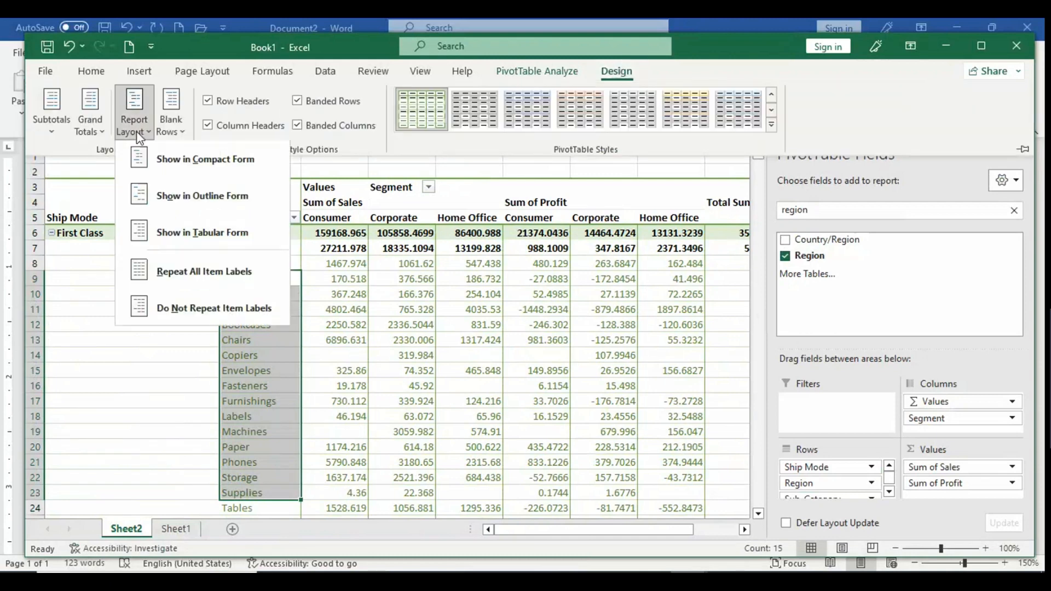
pyautogui.click(213, 245)
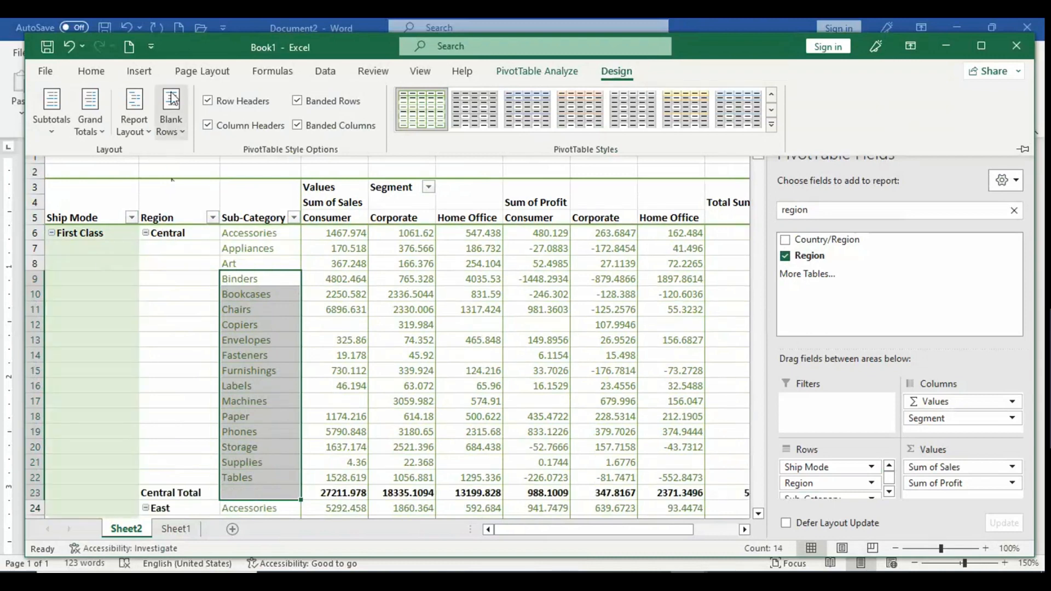
# - Repeat all item labels in the pivot table, and switch back to not repeating them
pyautogui.click(136, 115)
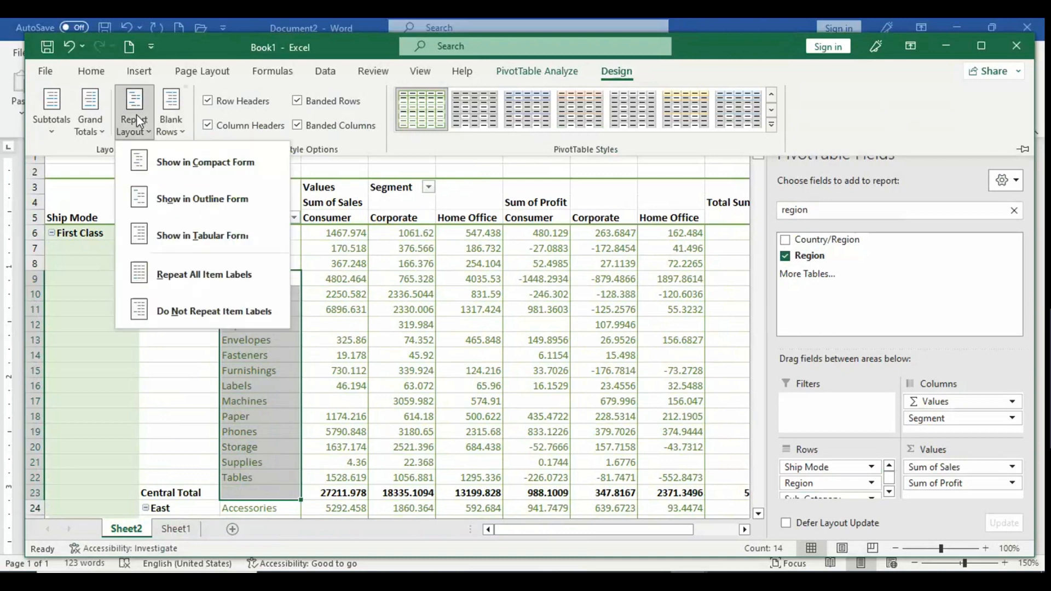
pyautogui.click(211, 274)
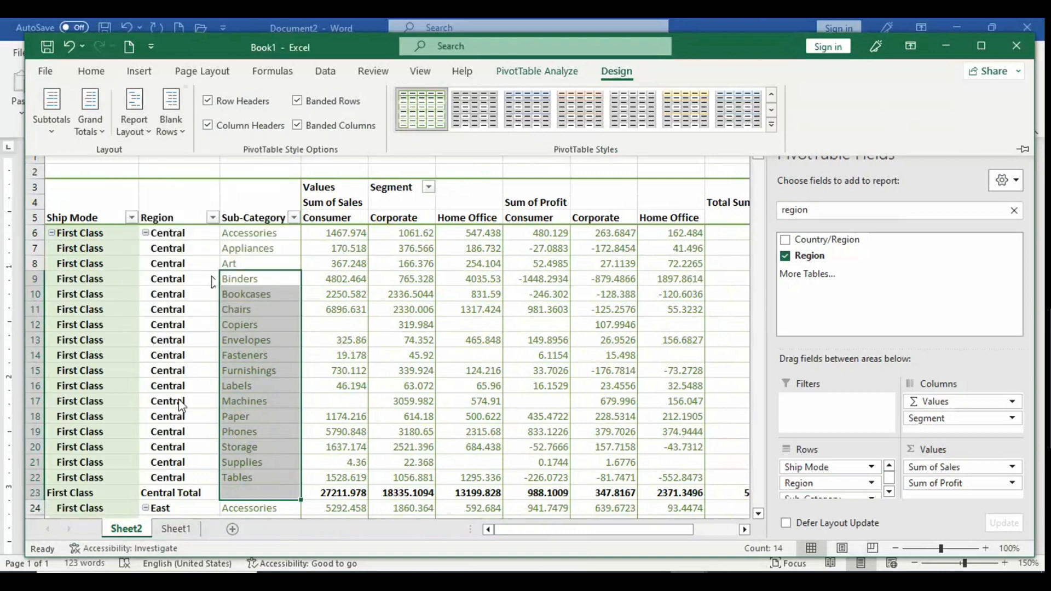
pyautogui.click(132, 138)
pyautogui.click(204, 322)
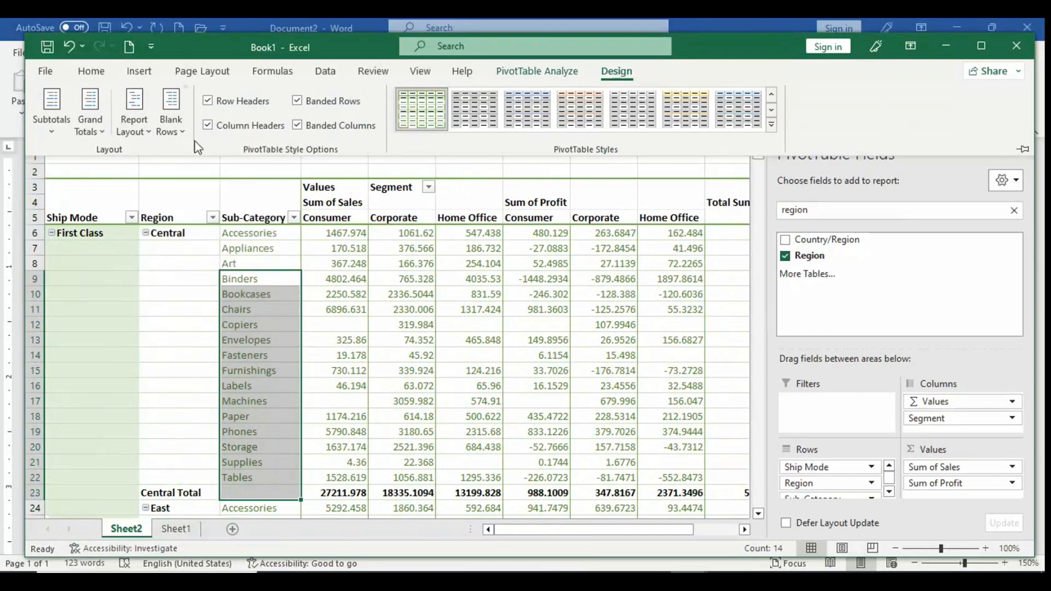
# - Insert a blank line after each pivot table item and remove Sub-Category from the row fields
pyautogui.click(185, 110)
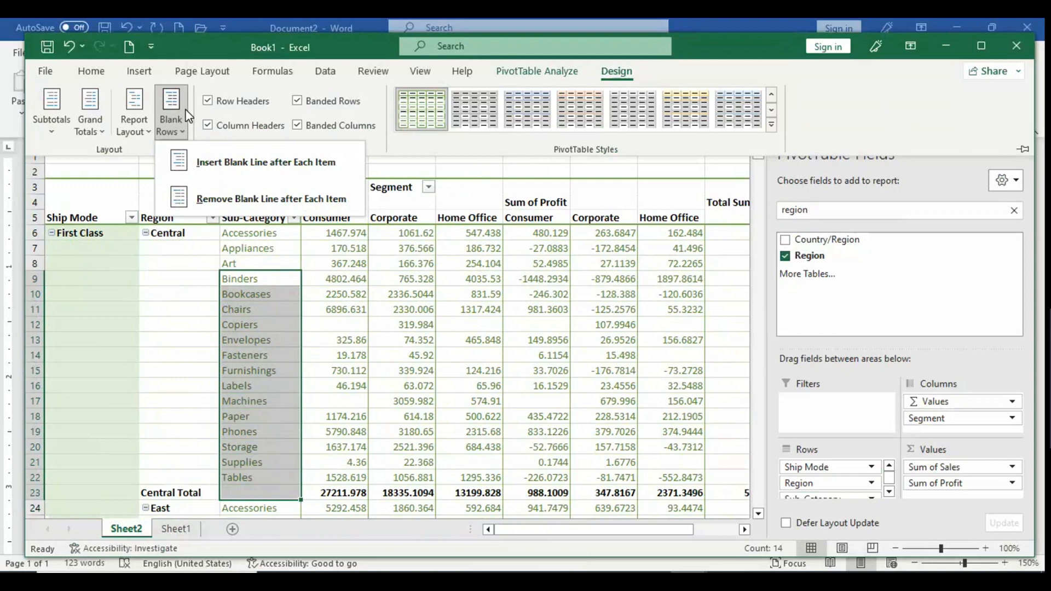
pyautogui.click(245, 160)
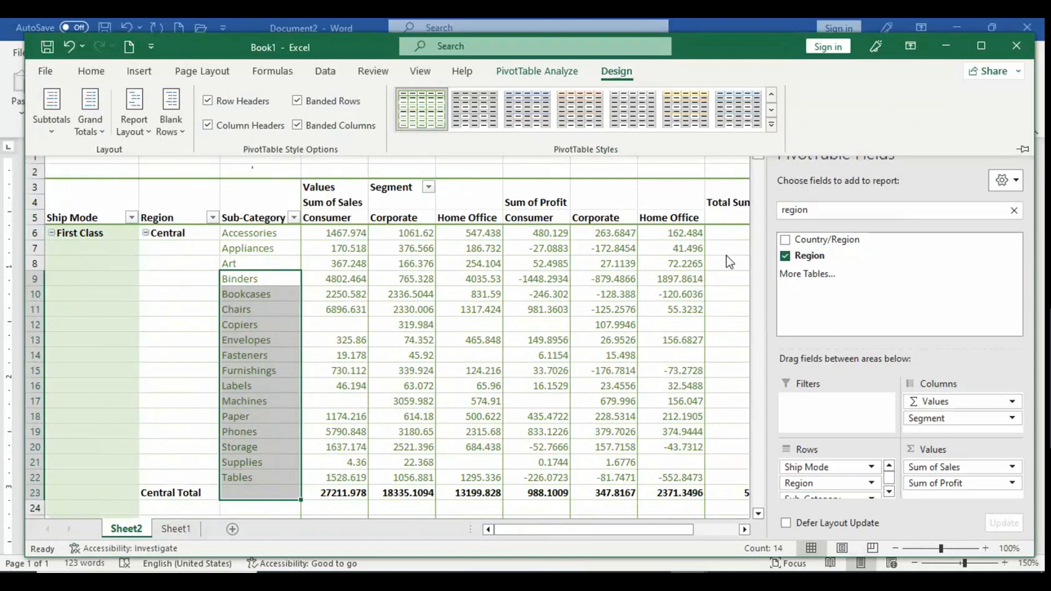
pyautogui.click(827, 498)
pyautogui.moveTo(812, 496); pyautogui.dragTo(731, 451)
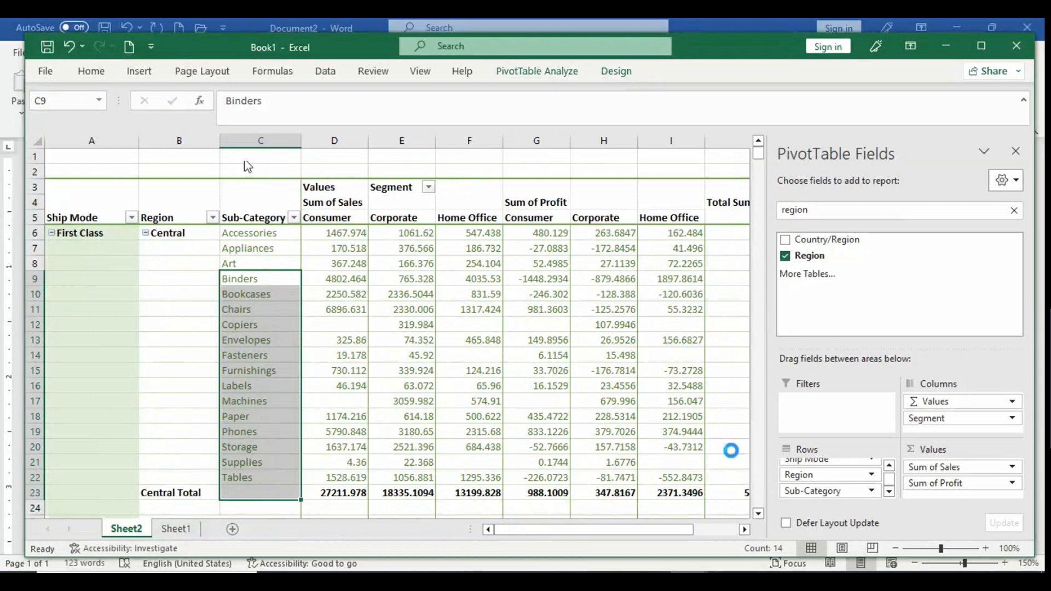
pyautogui.click(332, 415)
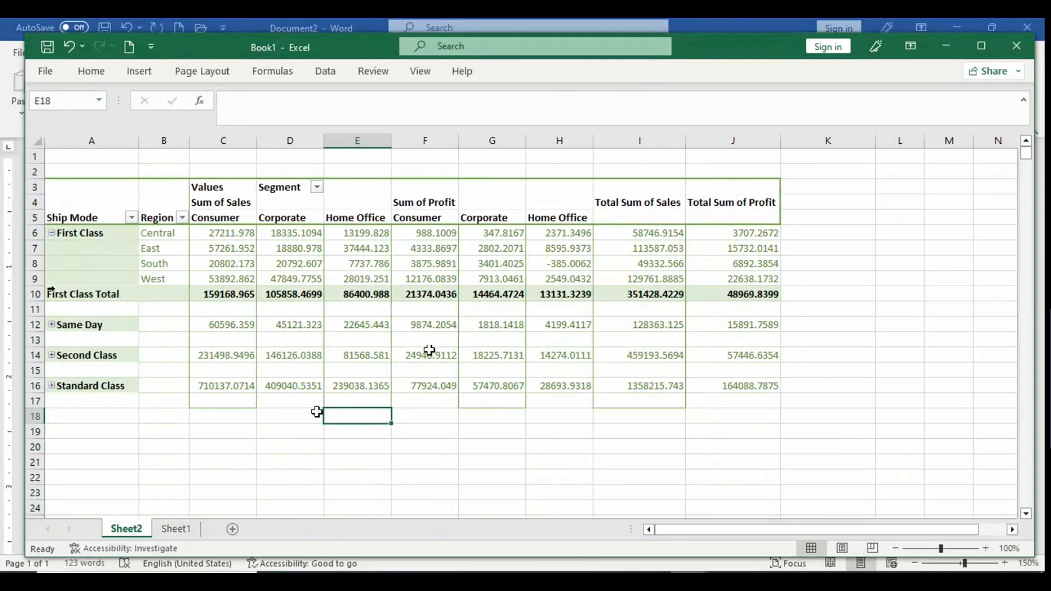
pyautogui.moveTo(424, 348)
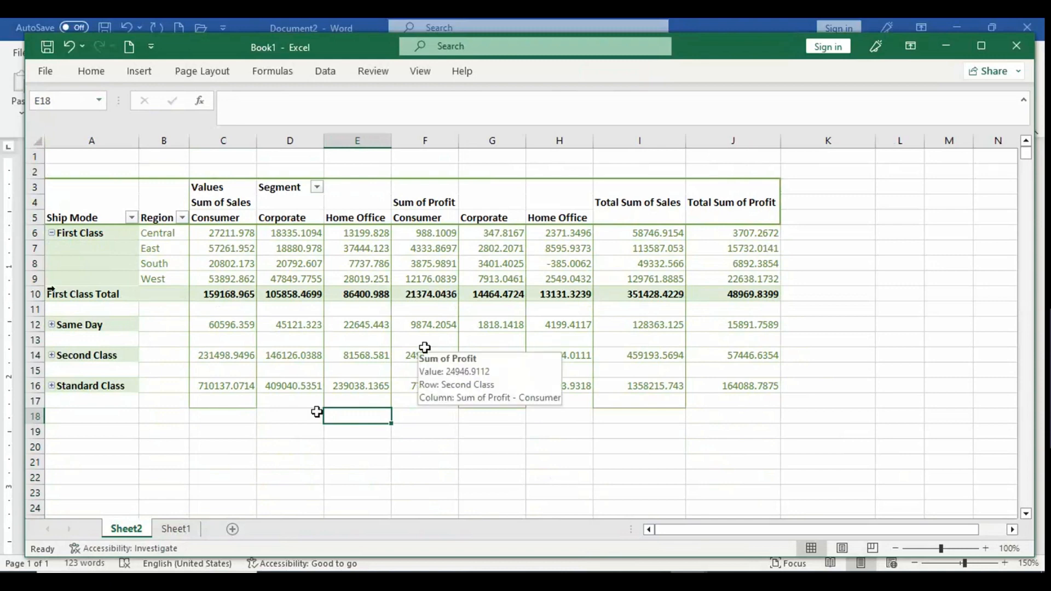
# - Remove the blank line after each item in the pivot table and collapse the ribbon
pyautogui.click(462, 71)
pyautogui.click(220, 299)
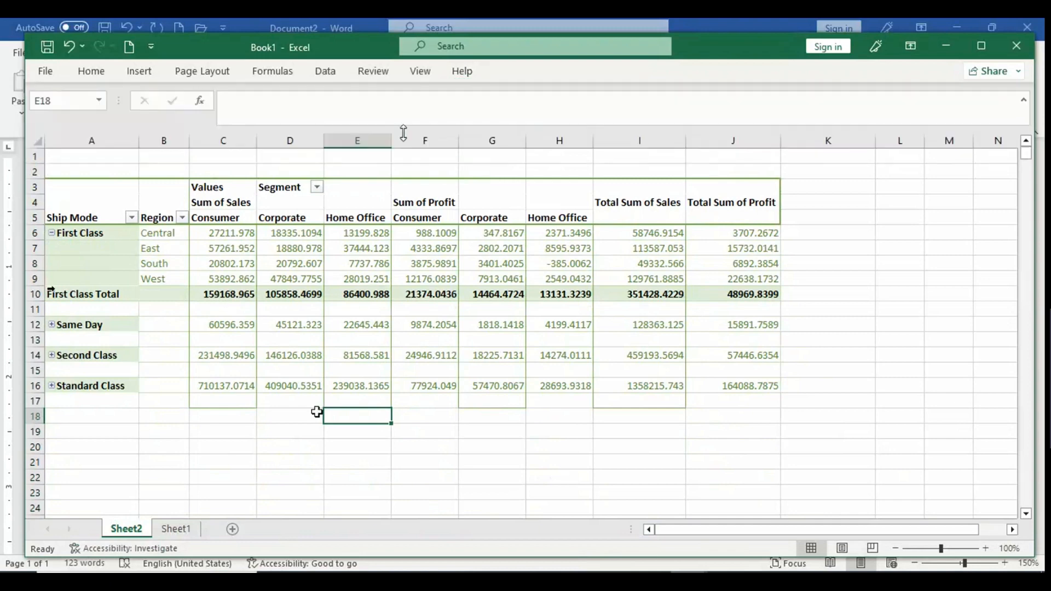
pyautogui.click(328, 265)
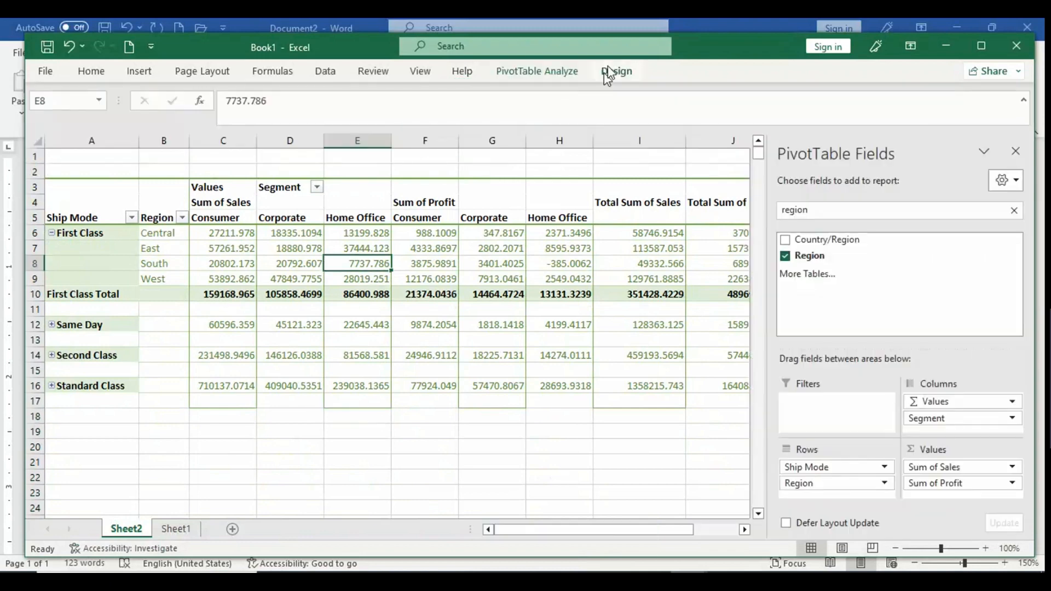
pyautogui.click(613, 71)
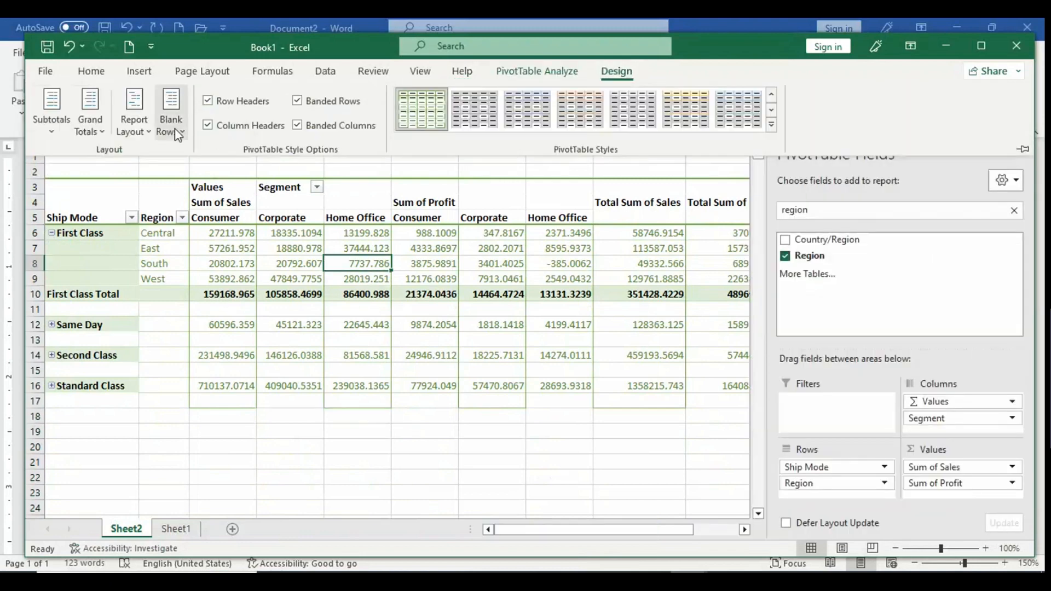
pyautogui.click(176, 129)
pyautogui.click(219, 206)
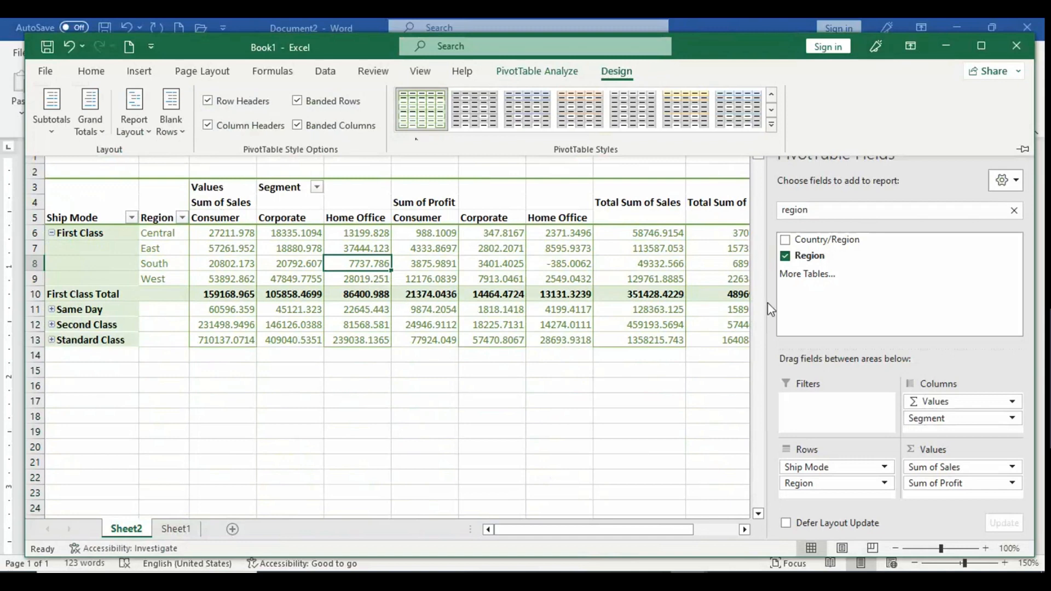
pyautogui.hotkey('ctrl', 'F1')
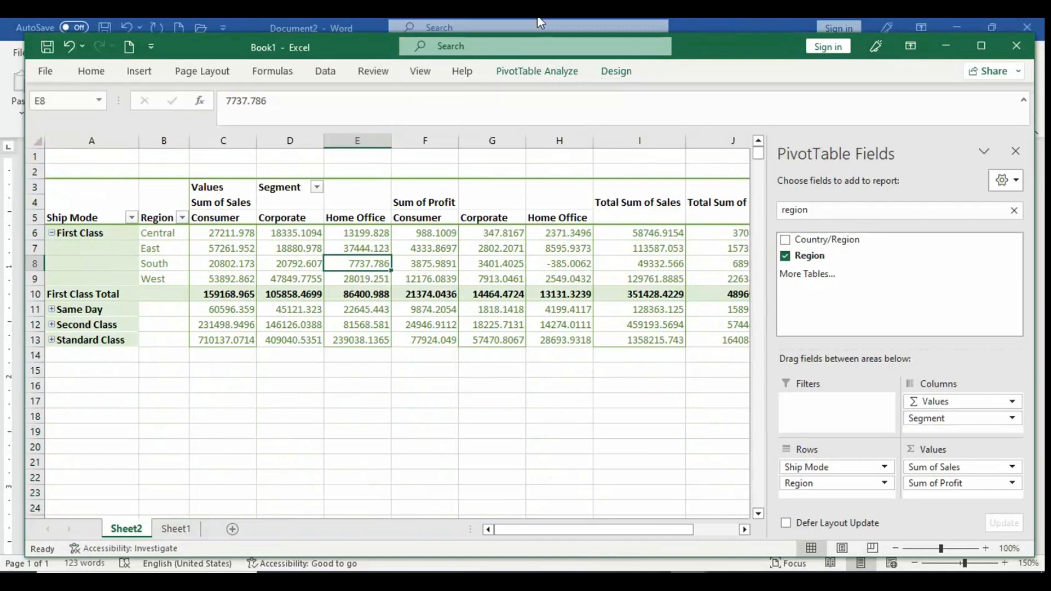
# - Switch to the AETTAD_Session10 presentation in PowerPoint and display slide 8, The PivotTable Fields Pane
pyautogui.hotkey('alt', 'Tab')
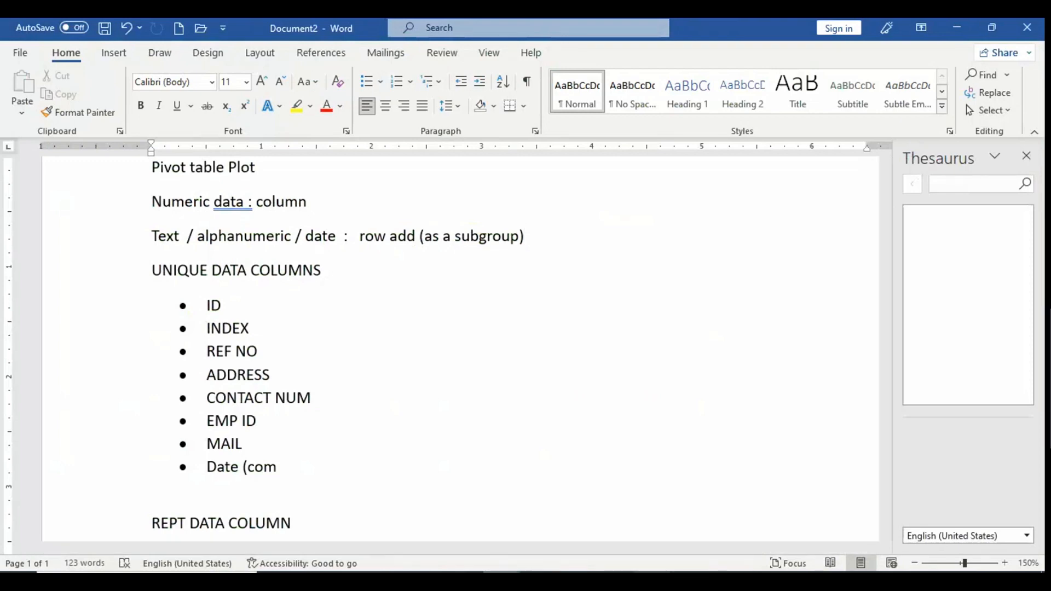
pyautogui.hotkey('alt', 'Tab')
pyautogui.click(719, 25)
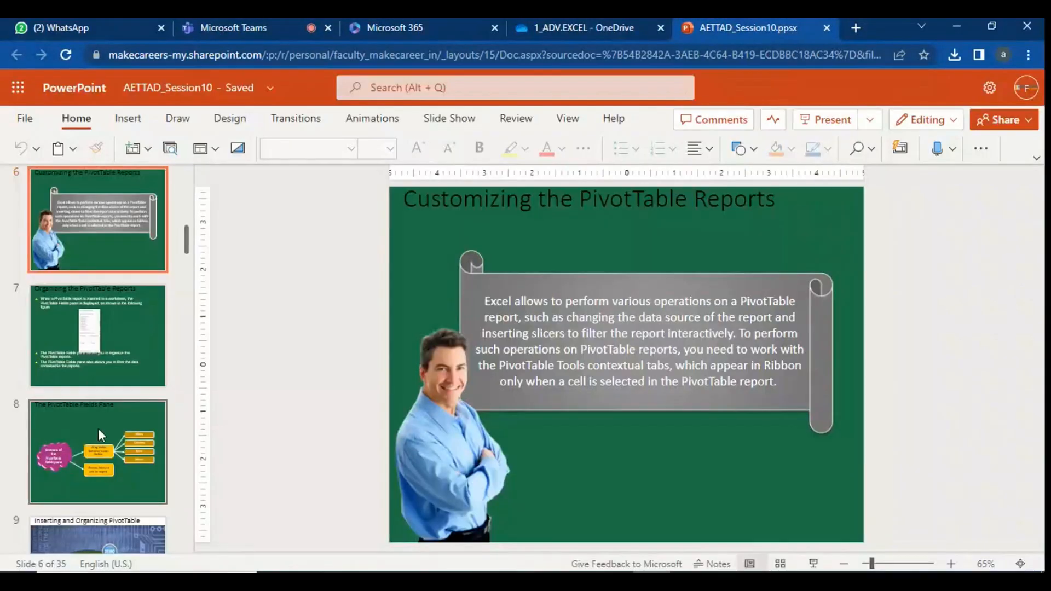
pyautogui.click(97, 428)
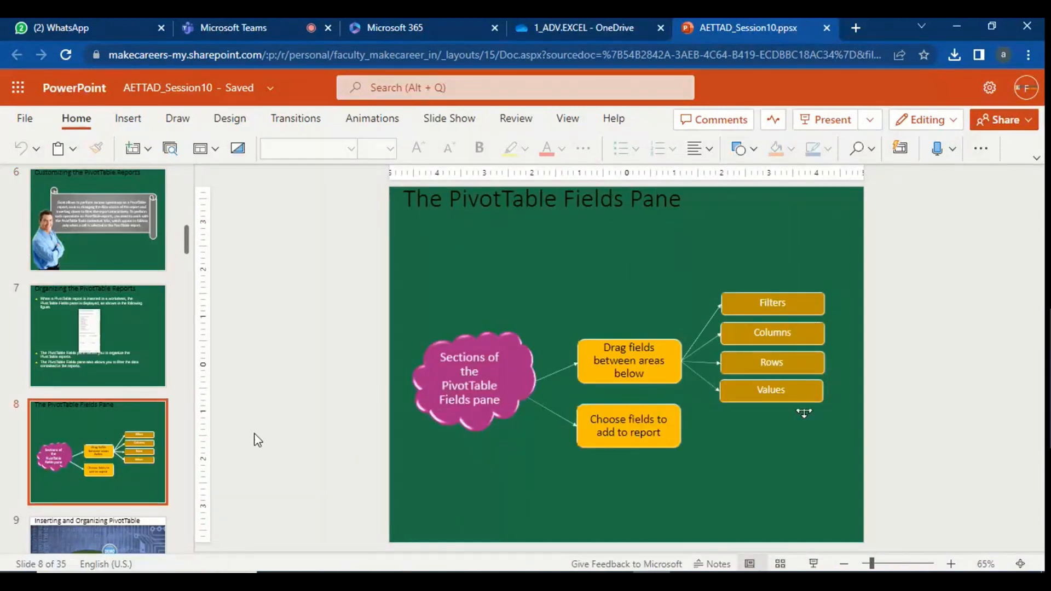
# - Start the slide show from the current slide and advance to the slide on the PivotTable Tools contextual tabs
pyautogui.click(814, 564)
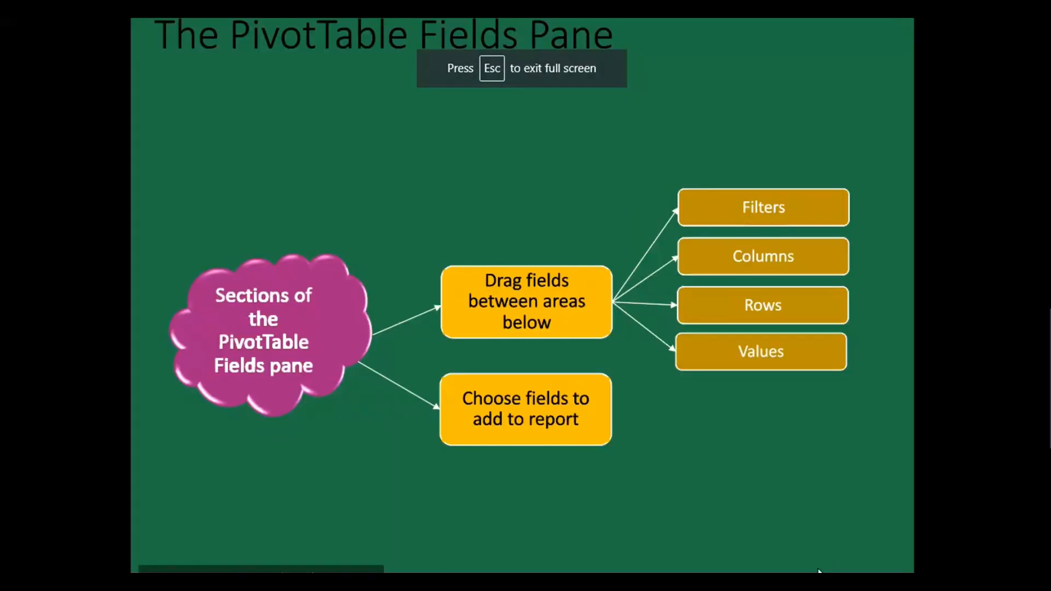
pyautogui.click(819, 572)
pyautogui.click(818, 571)
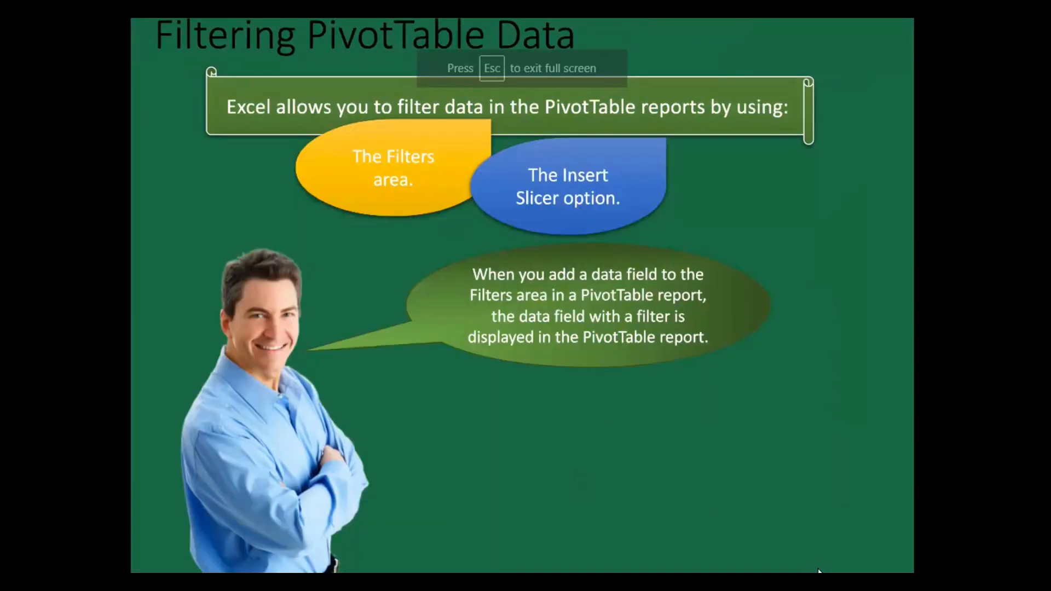
pyautogui.click(819, 571)
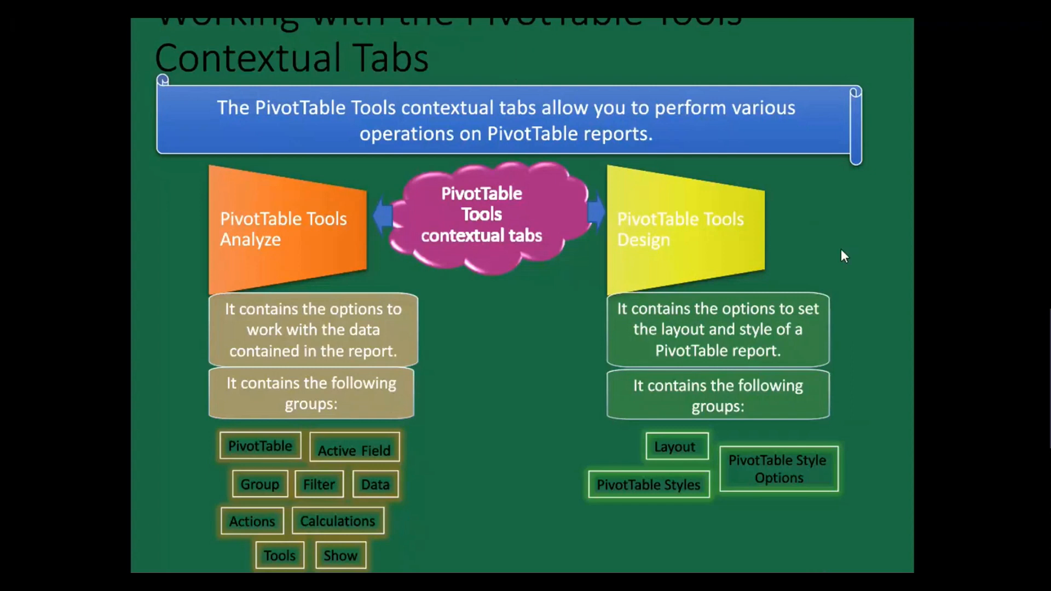